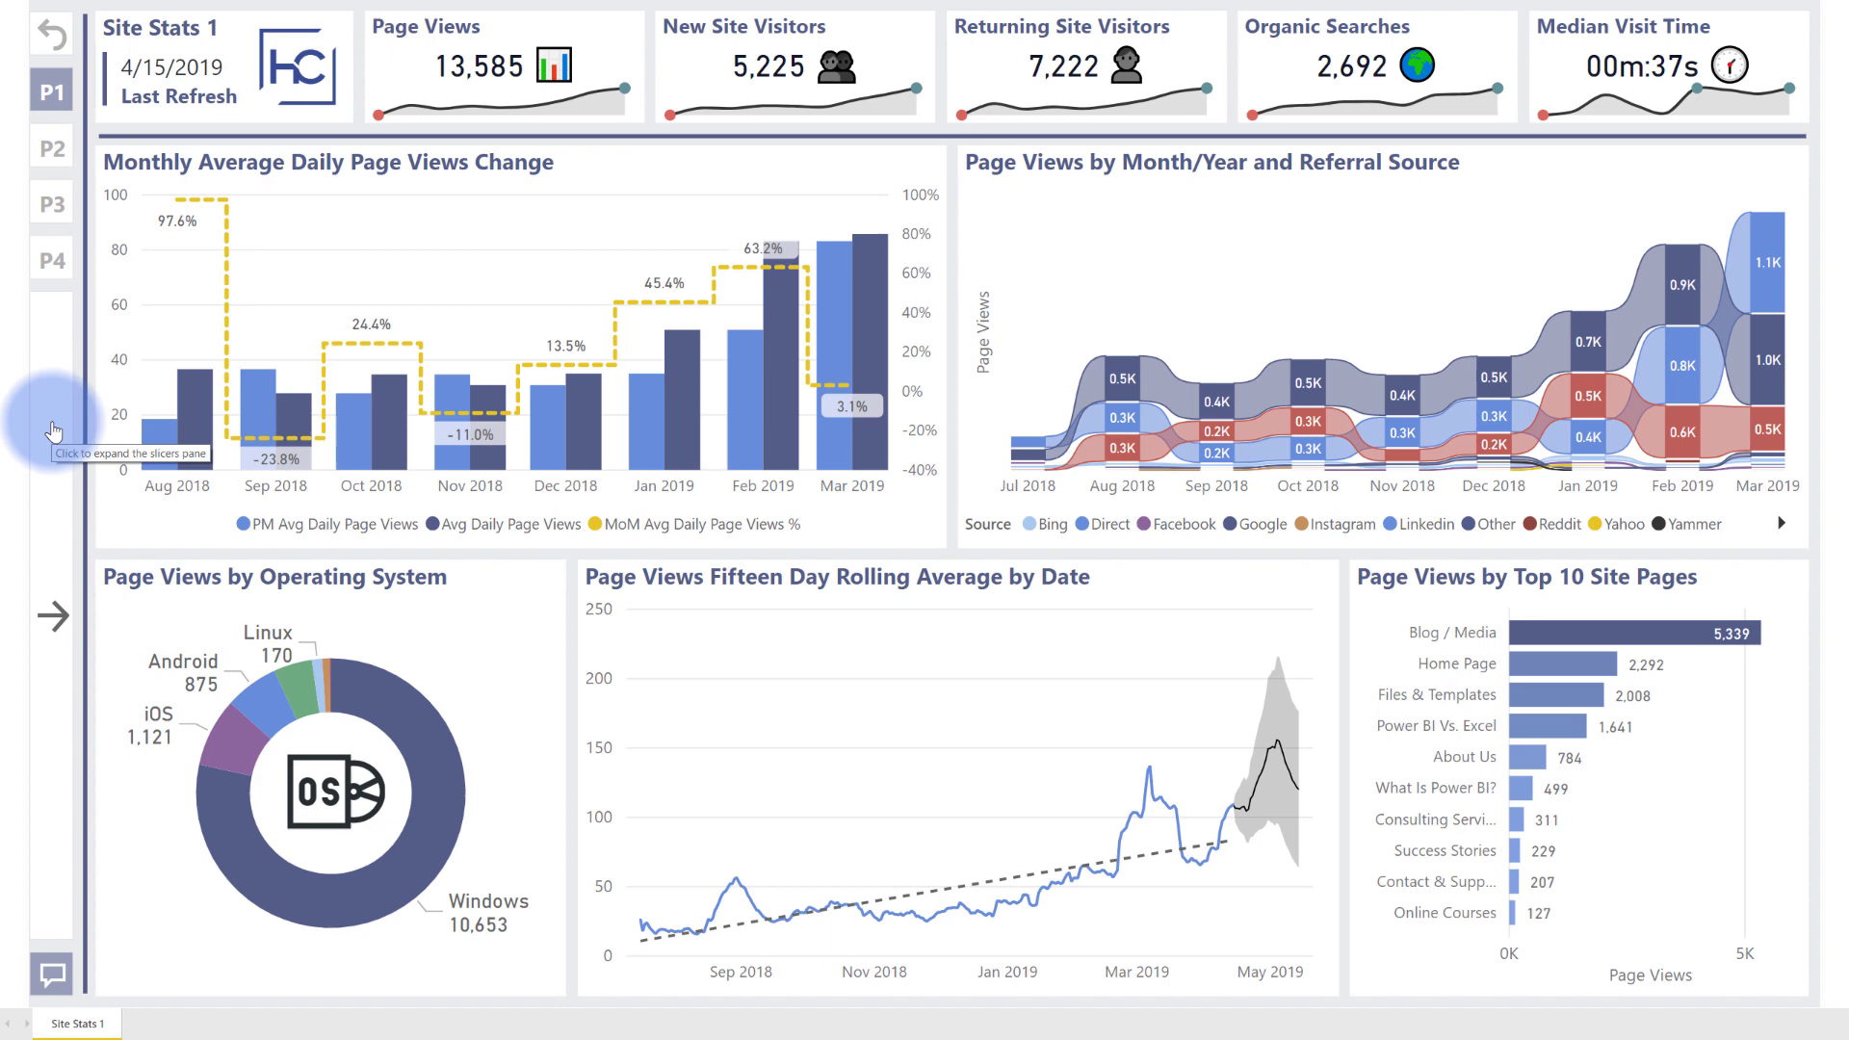
# Step: Expand and collapse the Select Filters pop-out pane a few times, leaving it open
pyautogui.click(53, 431)
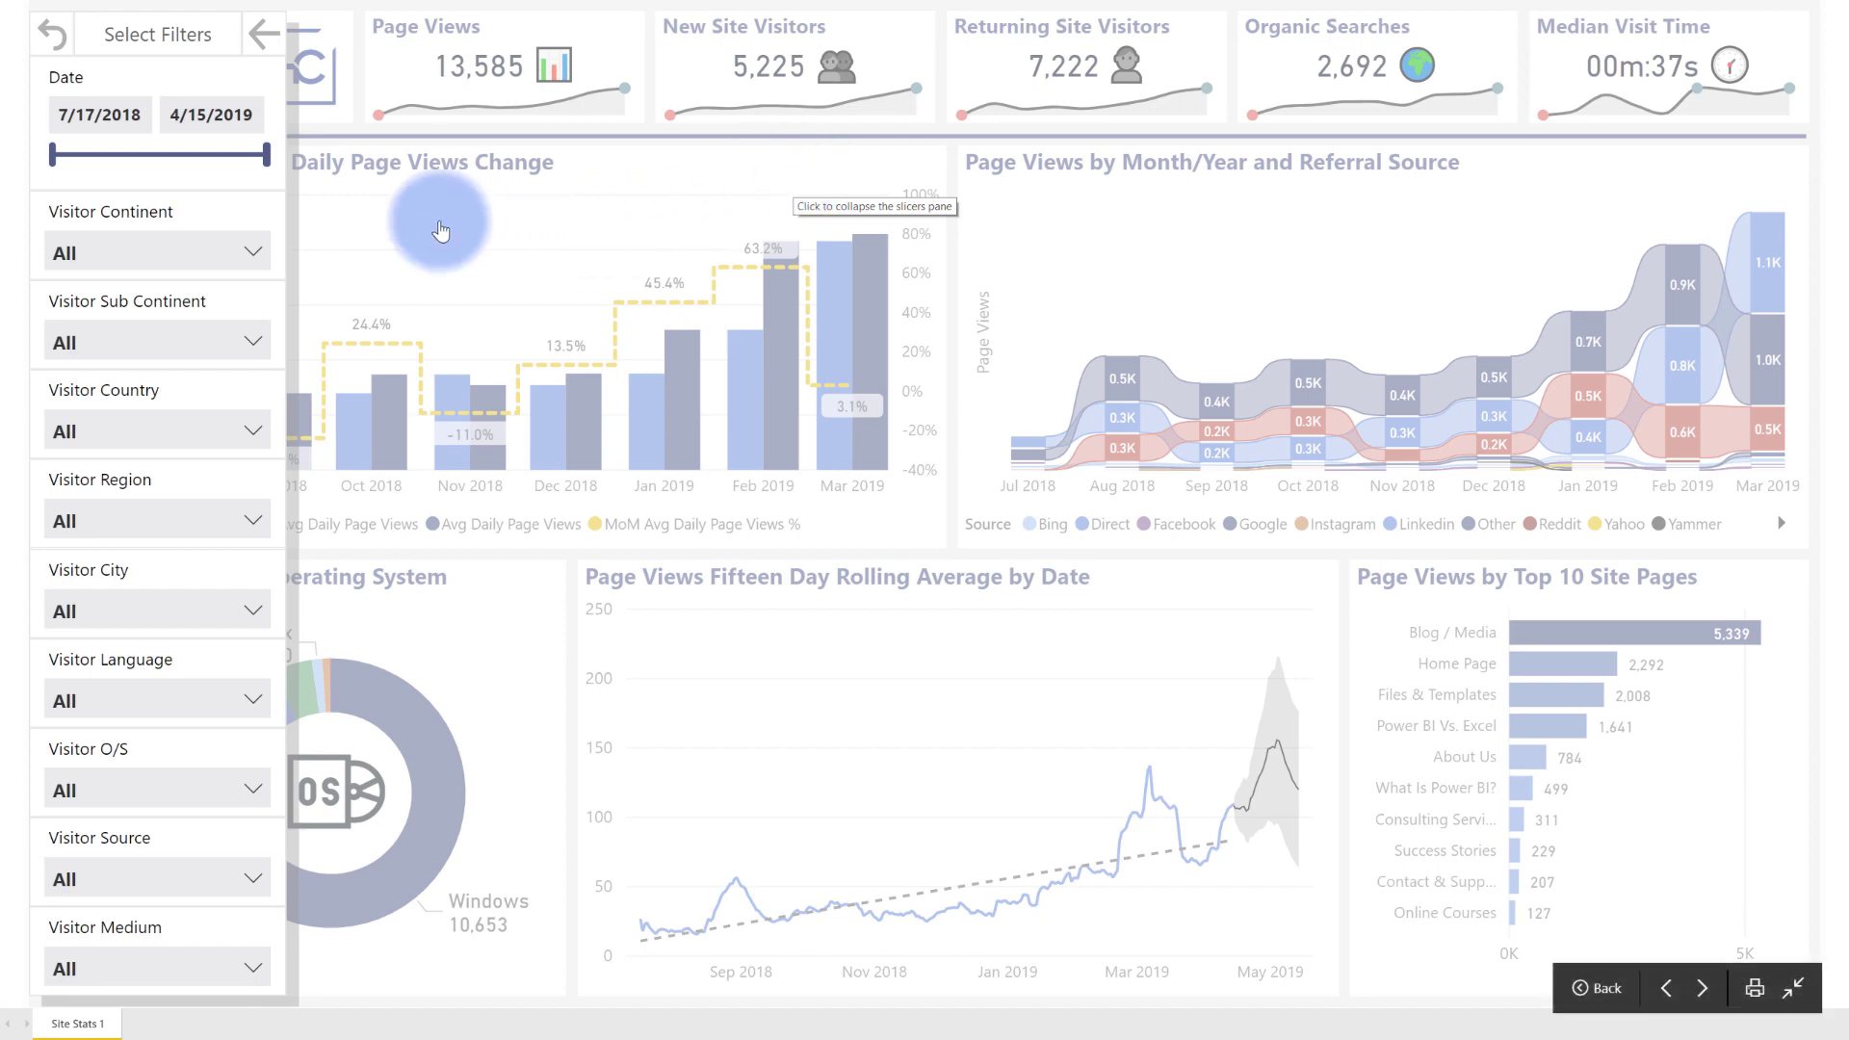
pyautogui.click(272, 45)
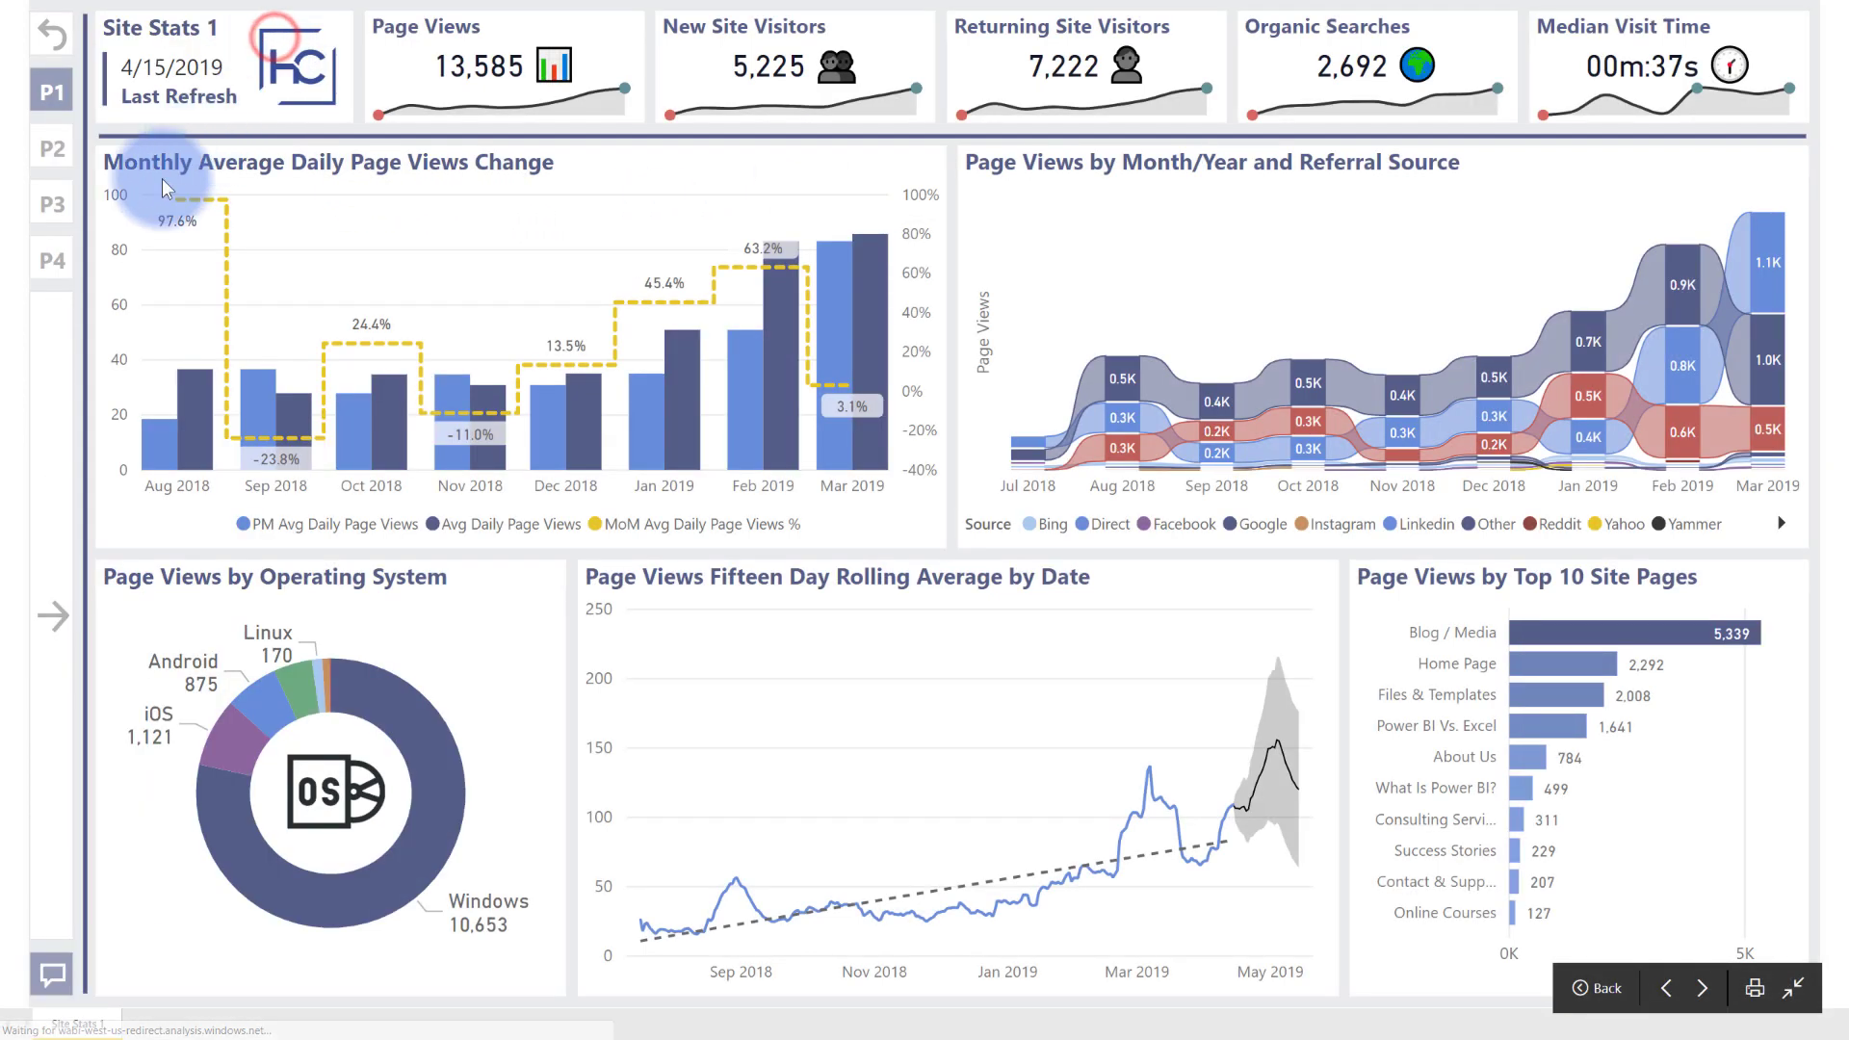
pyautogui.click(46, 335)
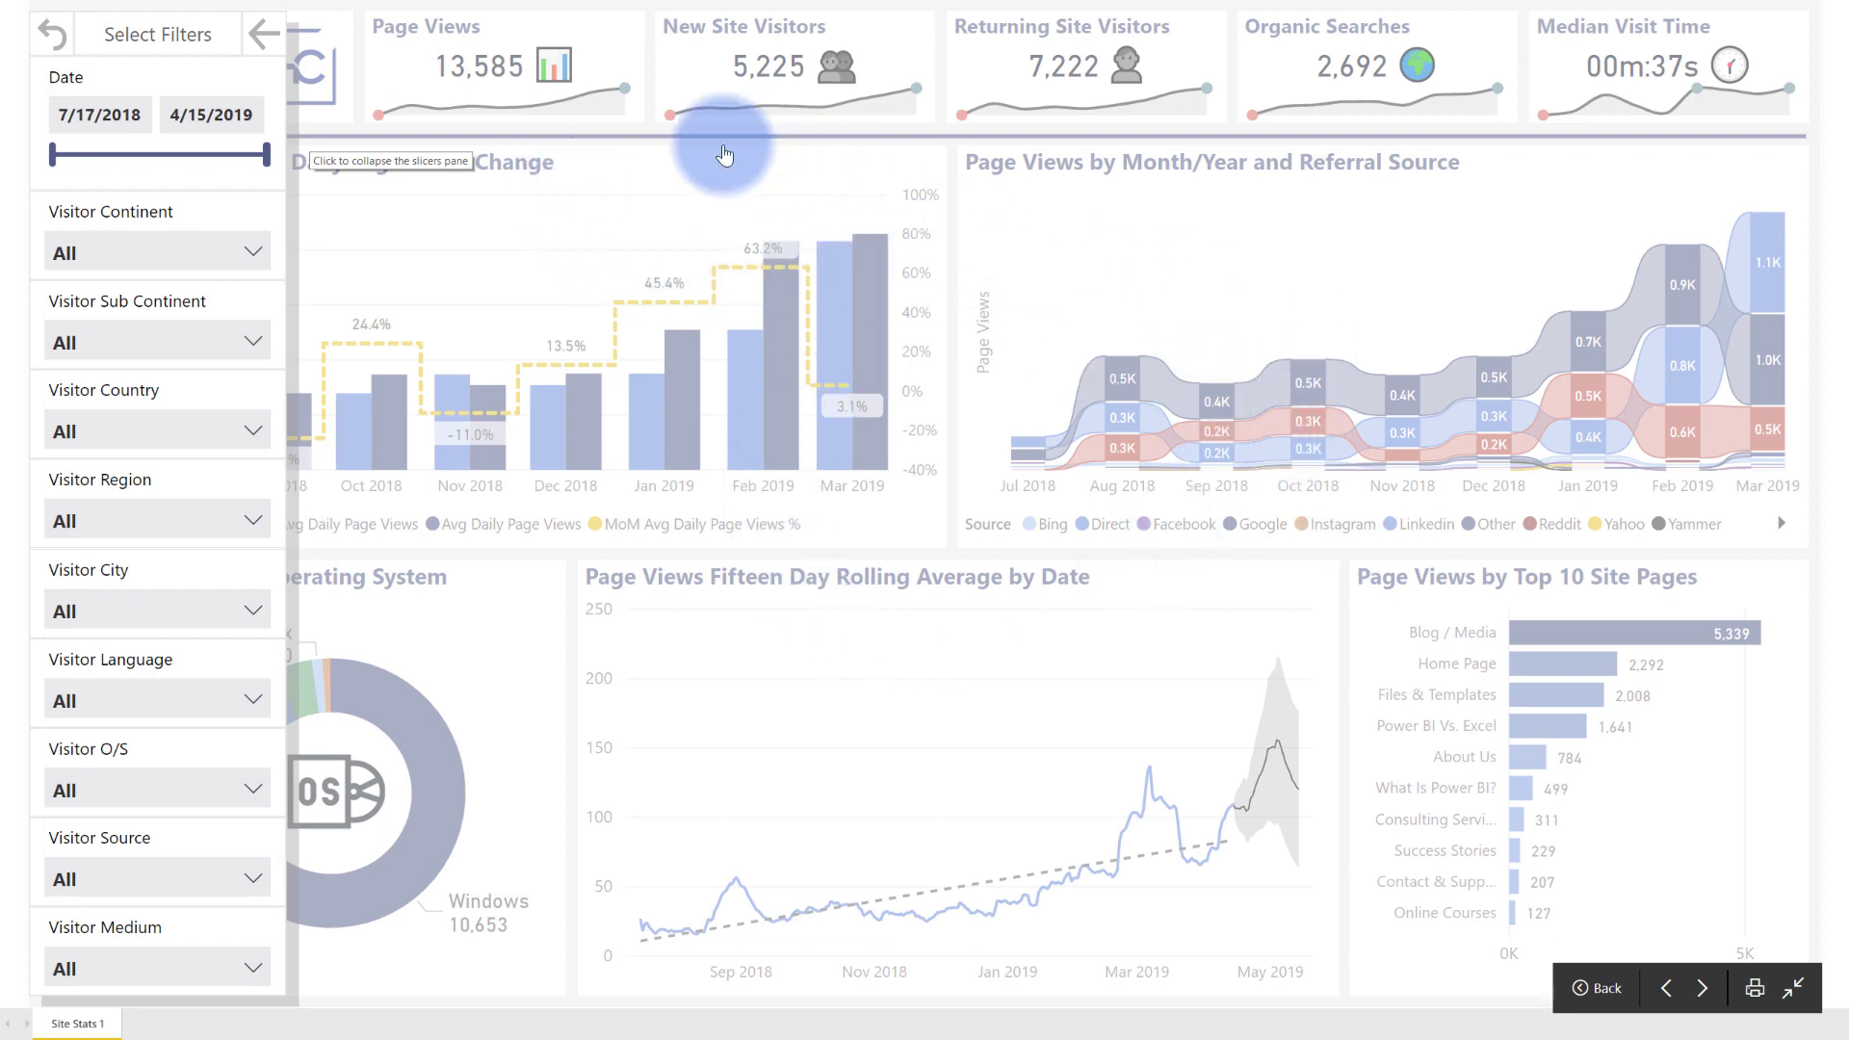
pyautogui.click(1322, 325)
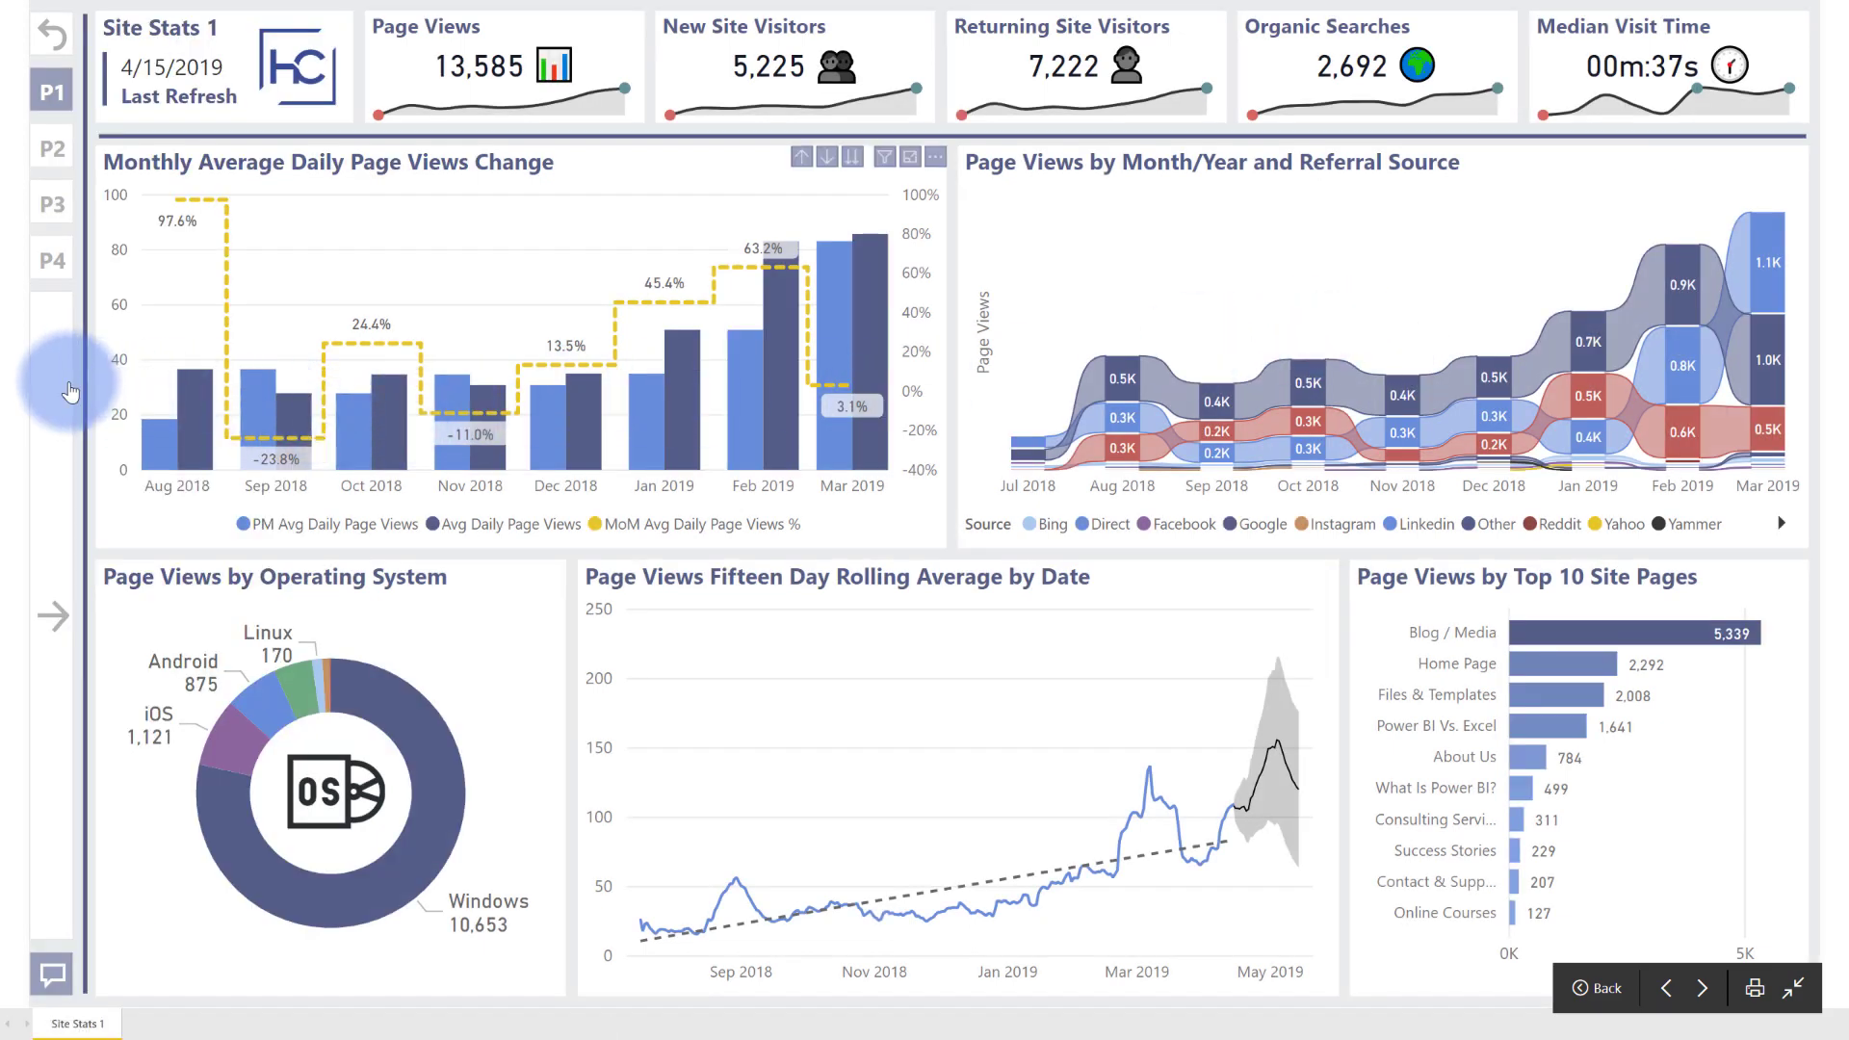
pyautogui.click(57, 385)
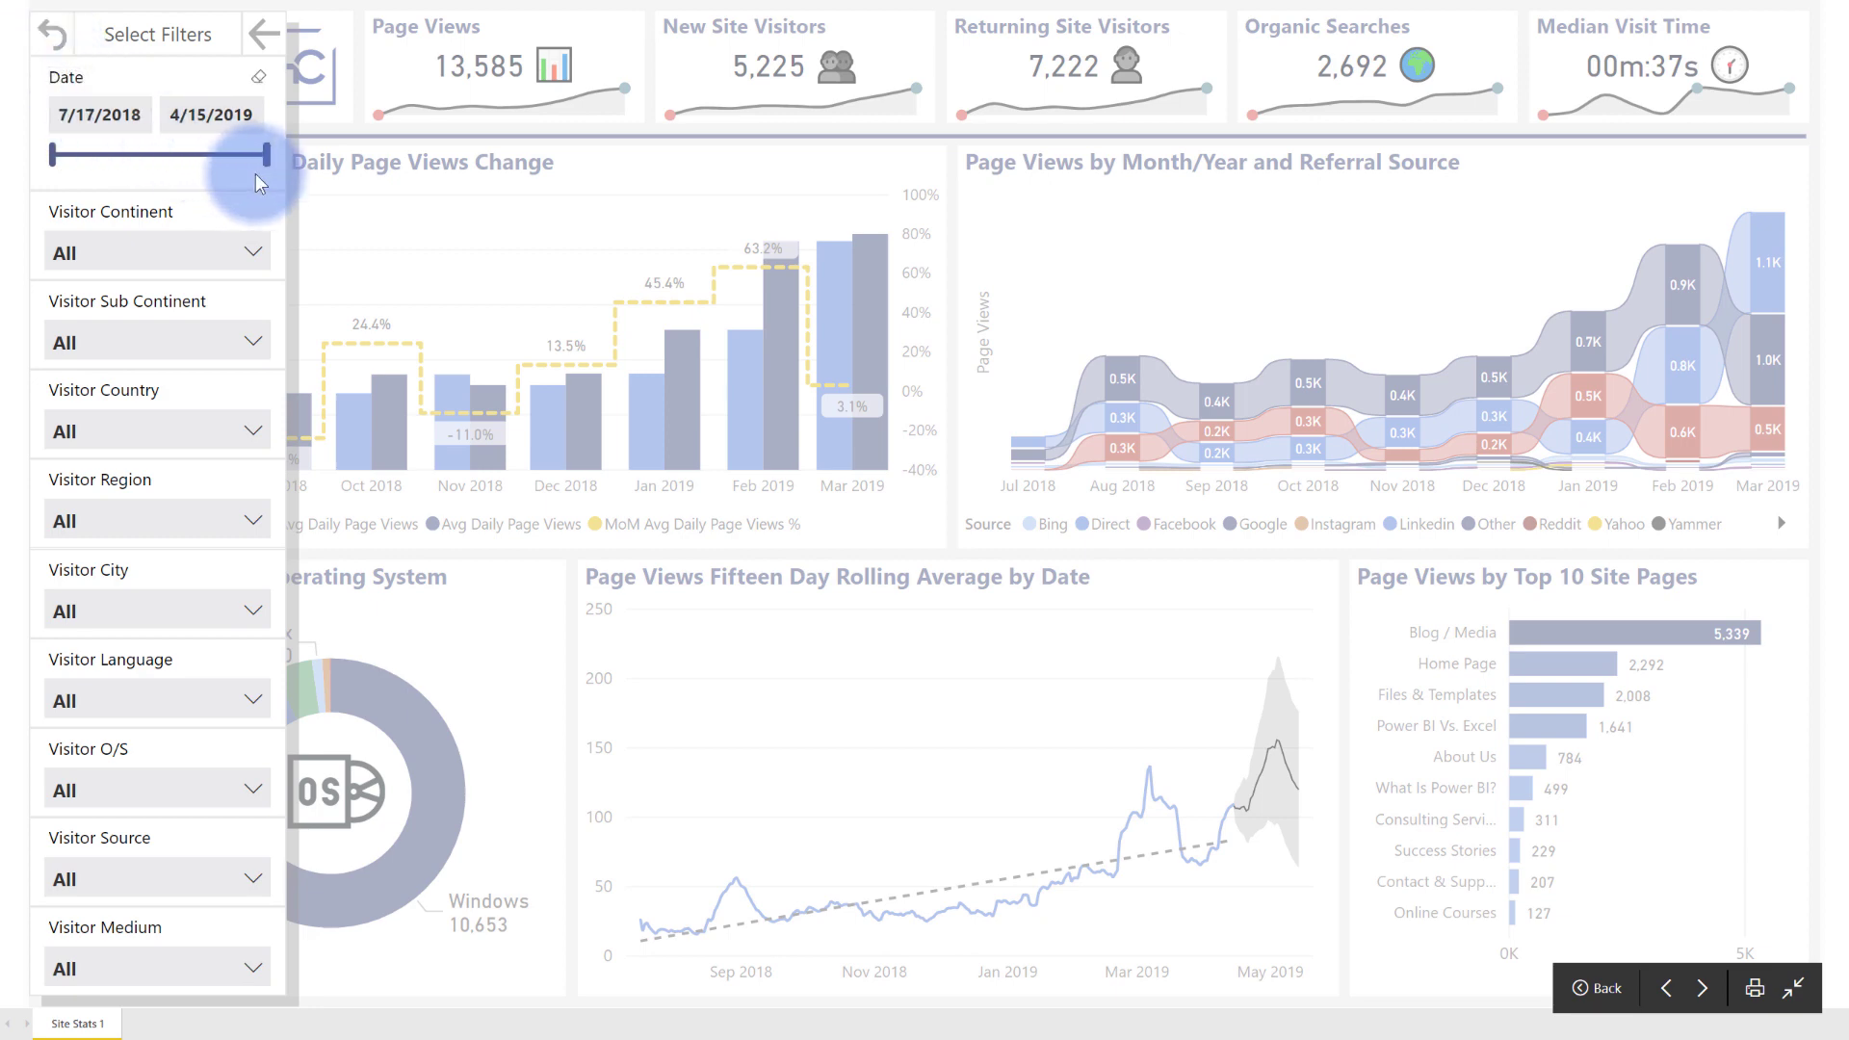
# Step: Filter to dates ending 1/15/2019 and Central Asia, then reset all slicers to All
pyautogui.moveTo(264, 156); pyautogui.dragTo(196, 156)
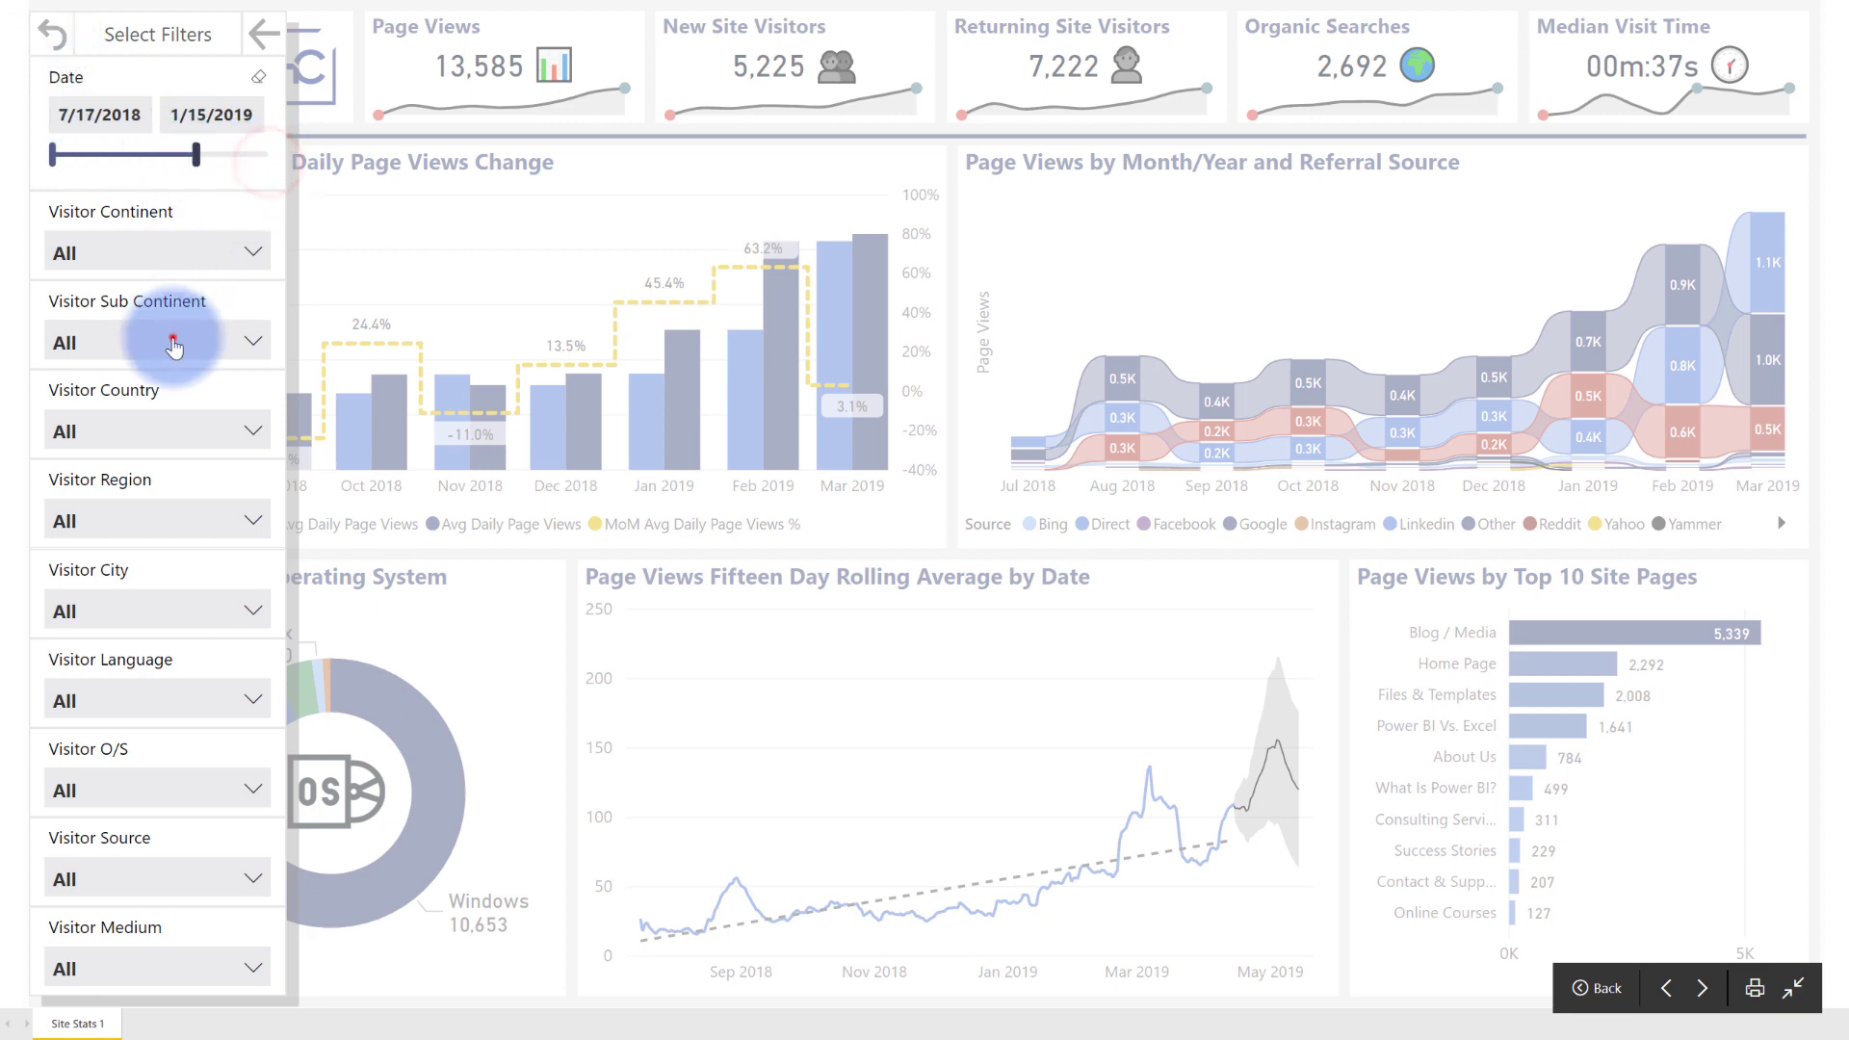
pyautogui.click(171, 343)
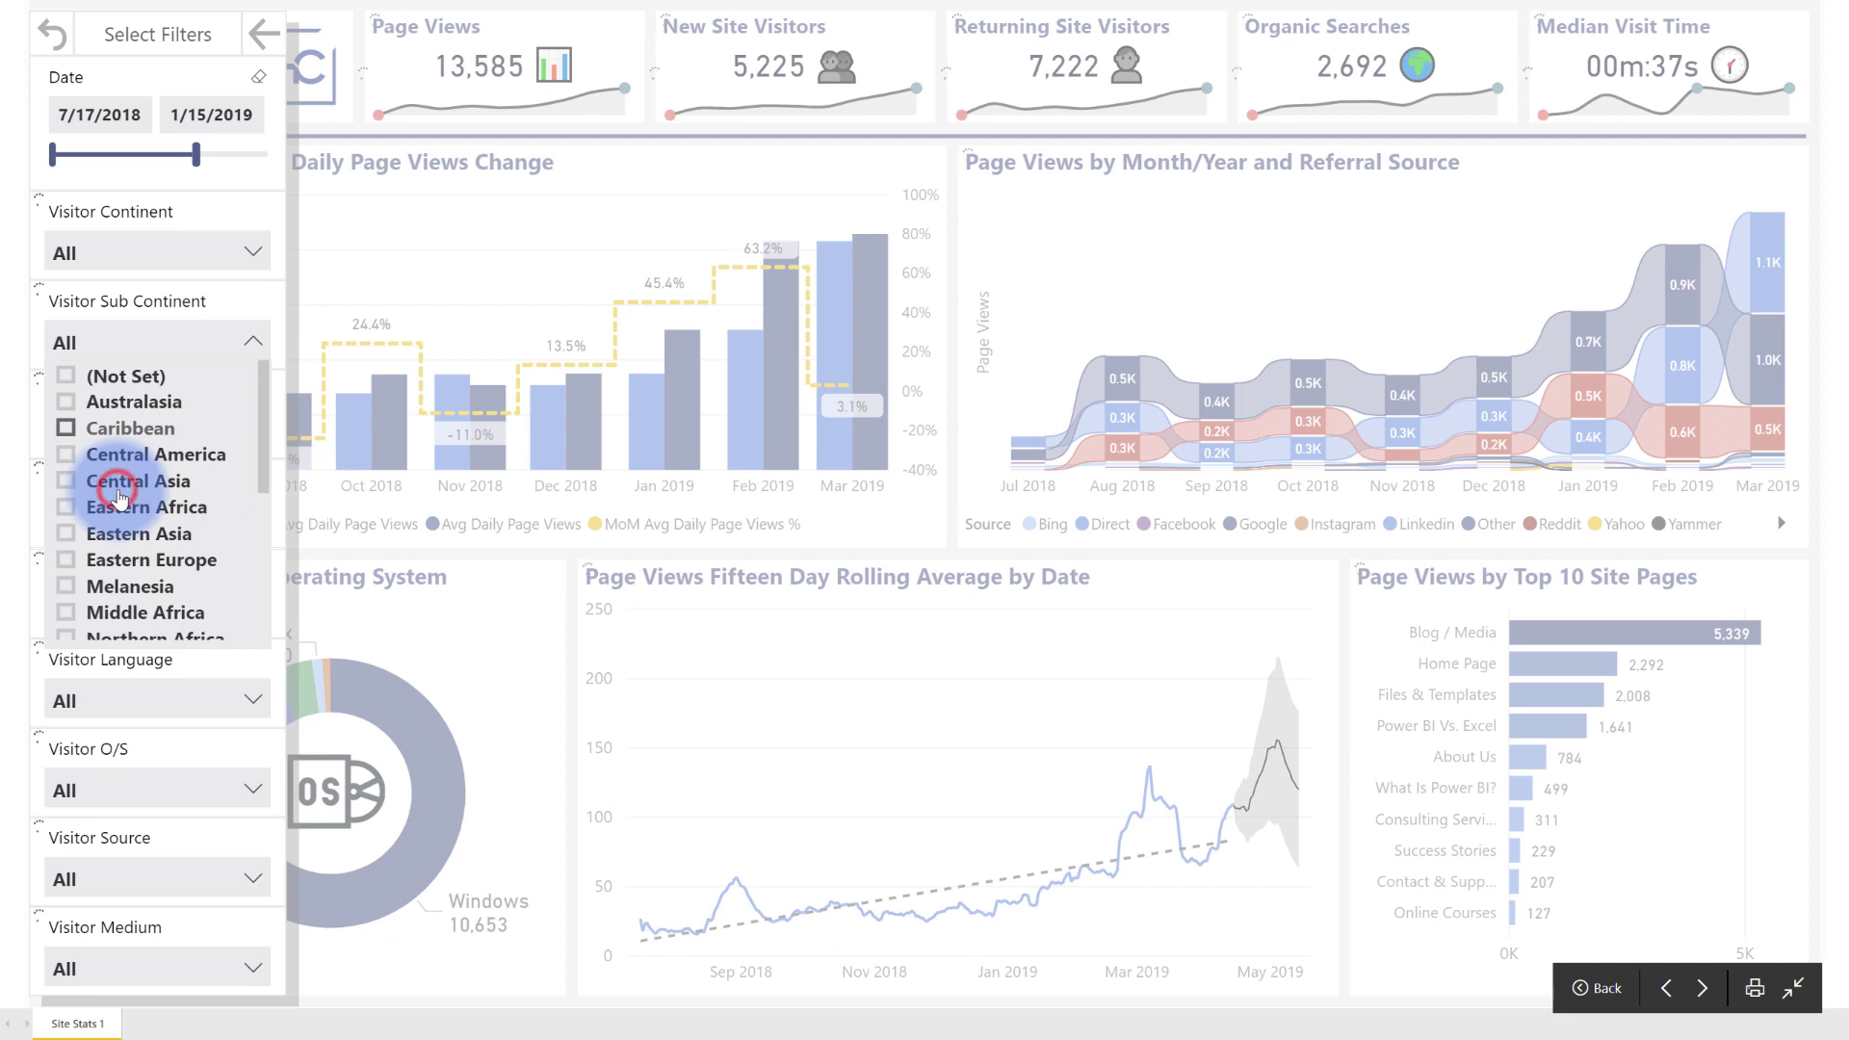
pyautogui.click(119, 493)
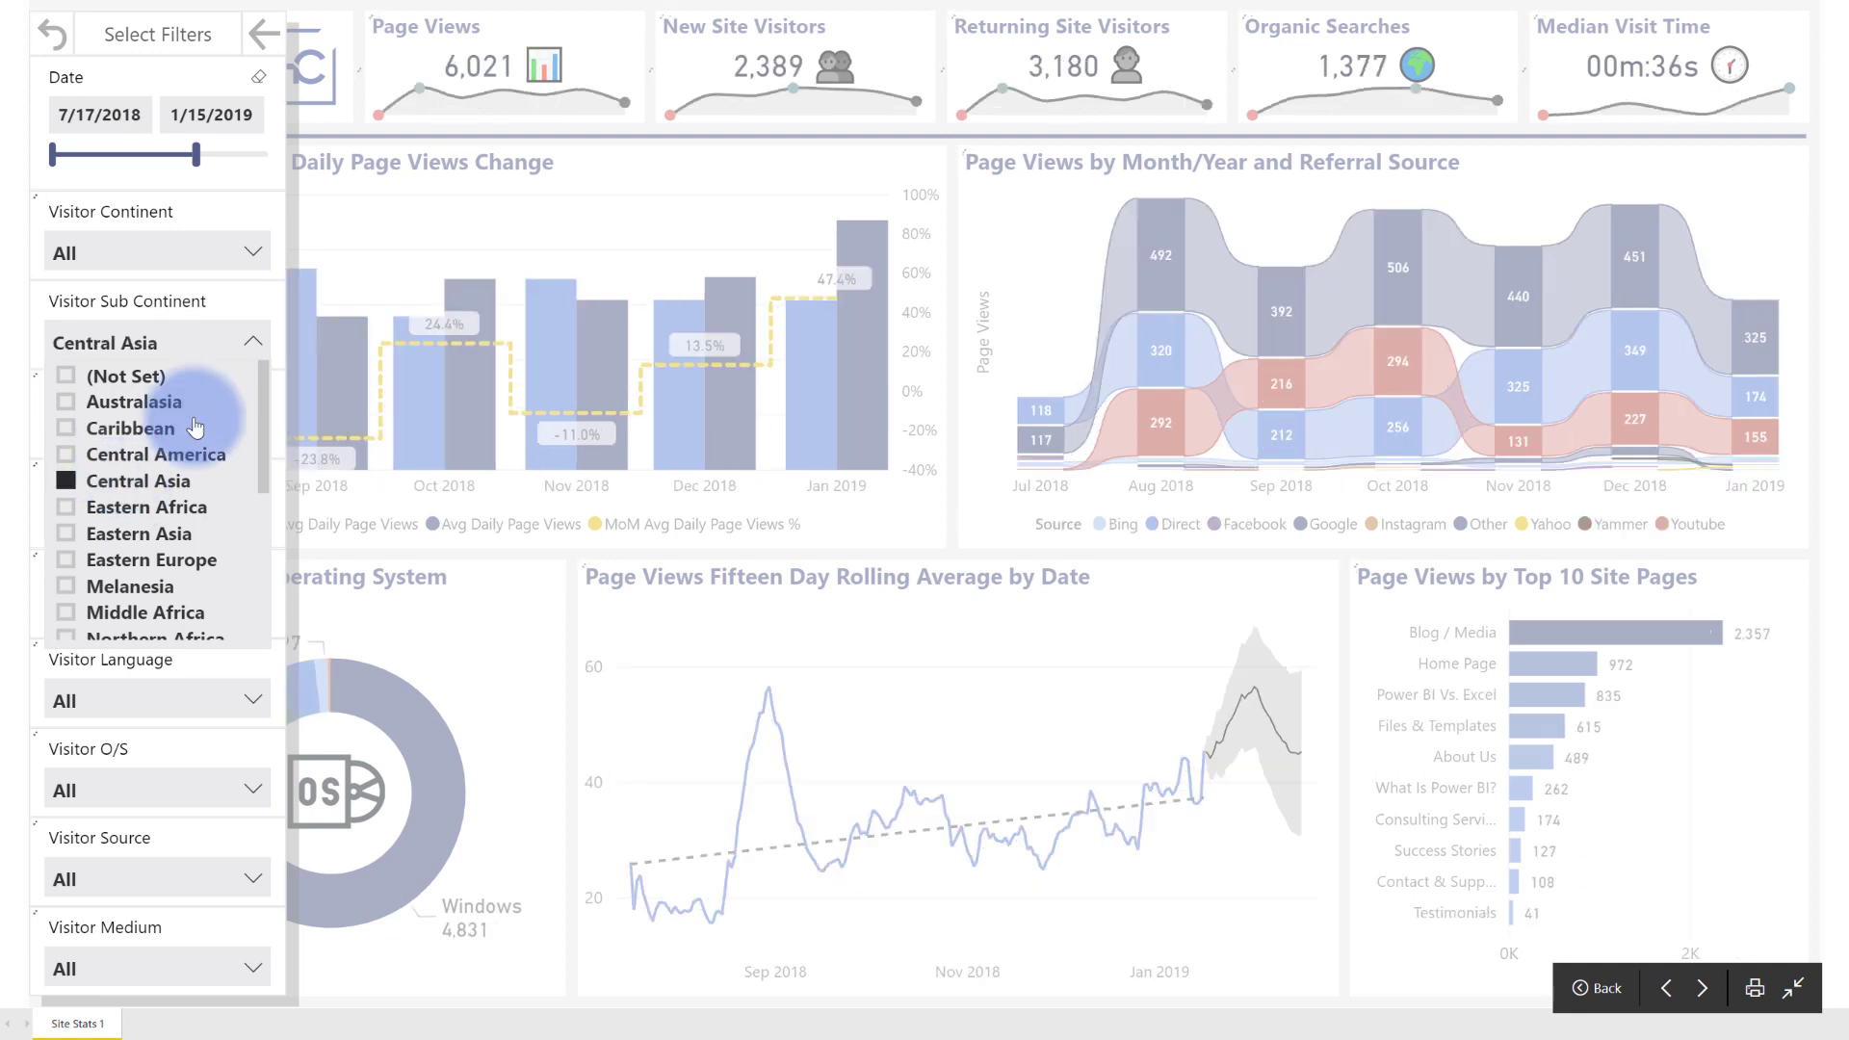
pyautogui.click(258, 347)
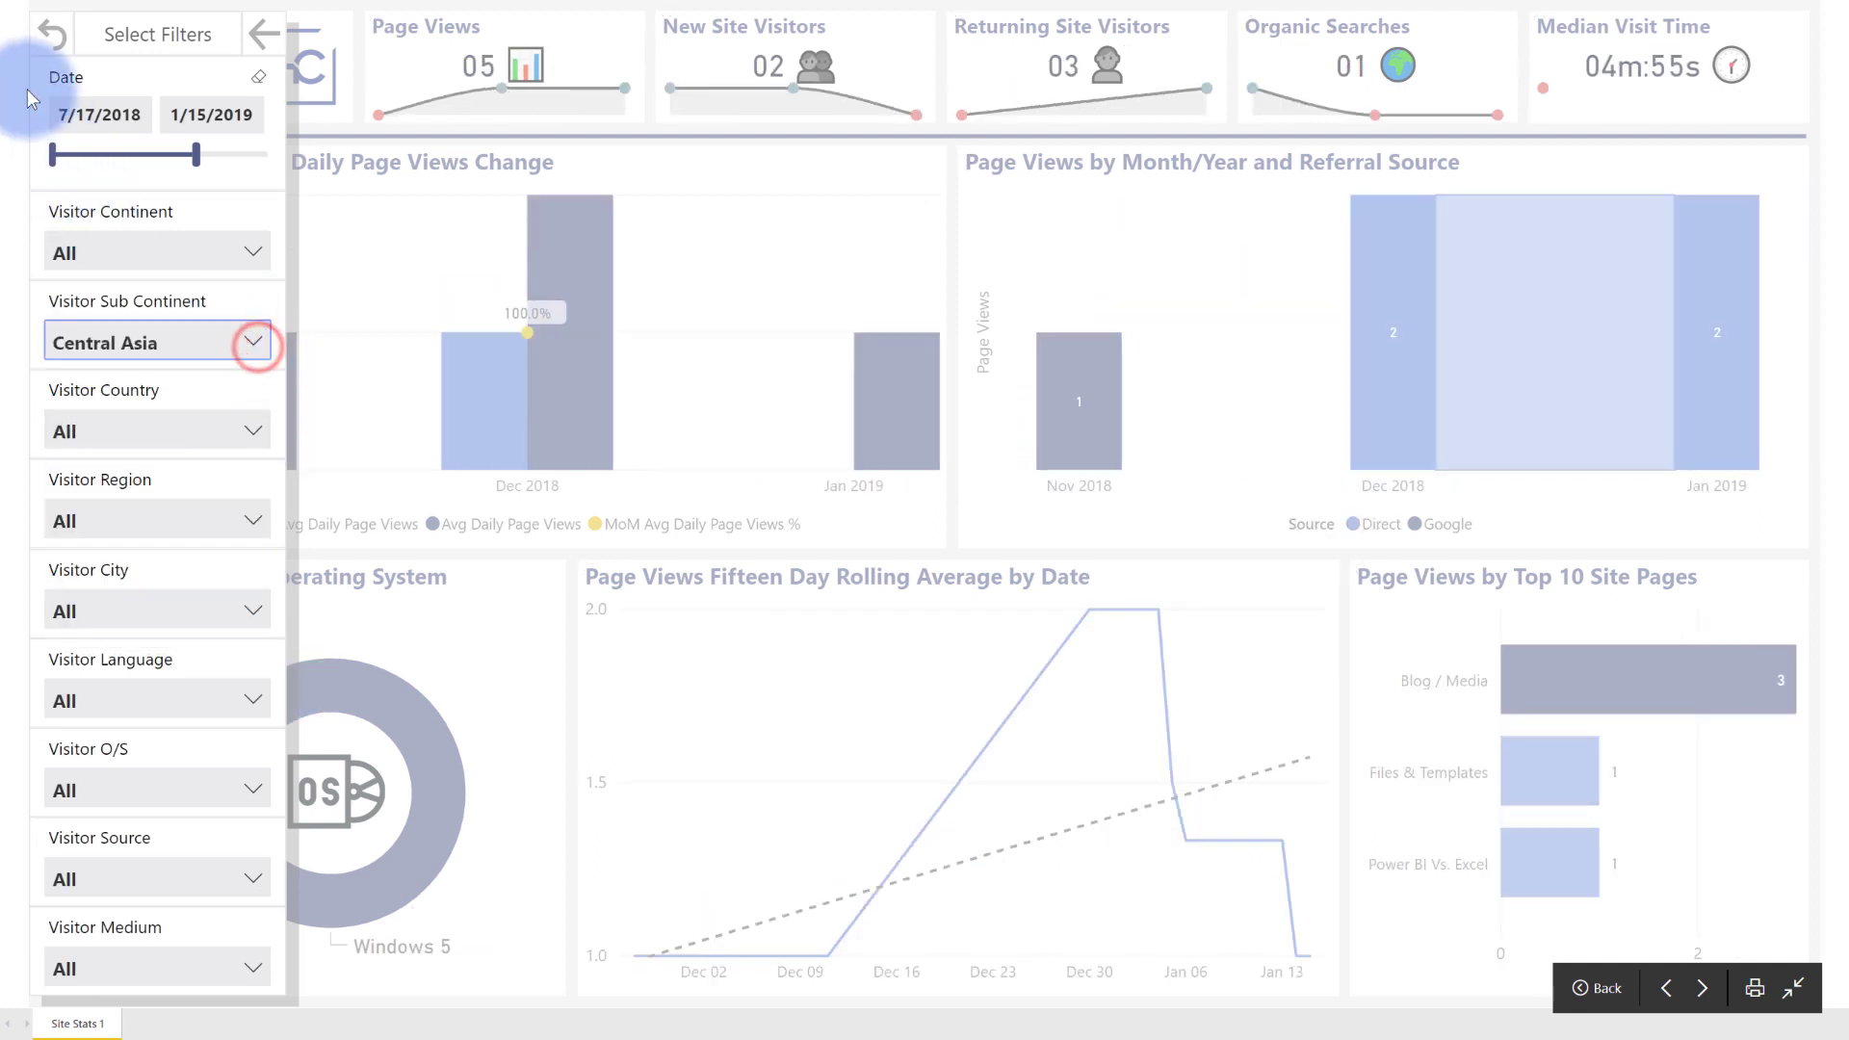
pyautogui.click(50, 38)
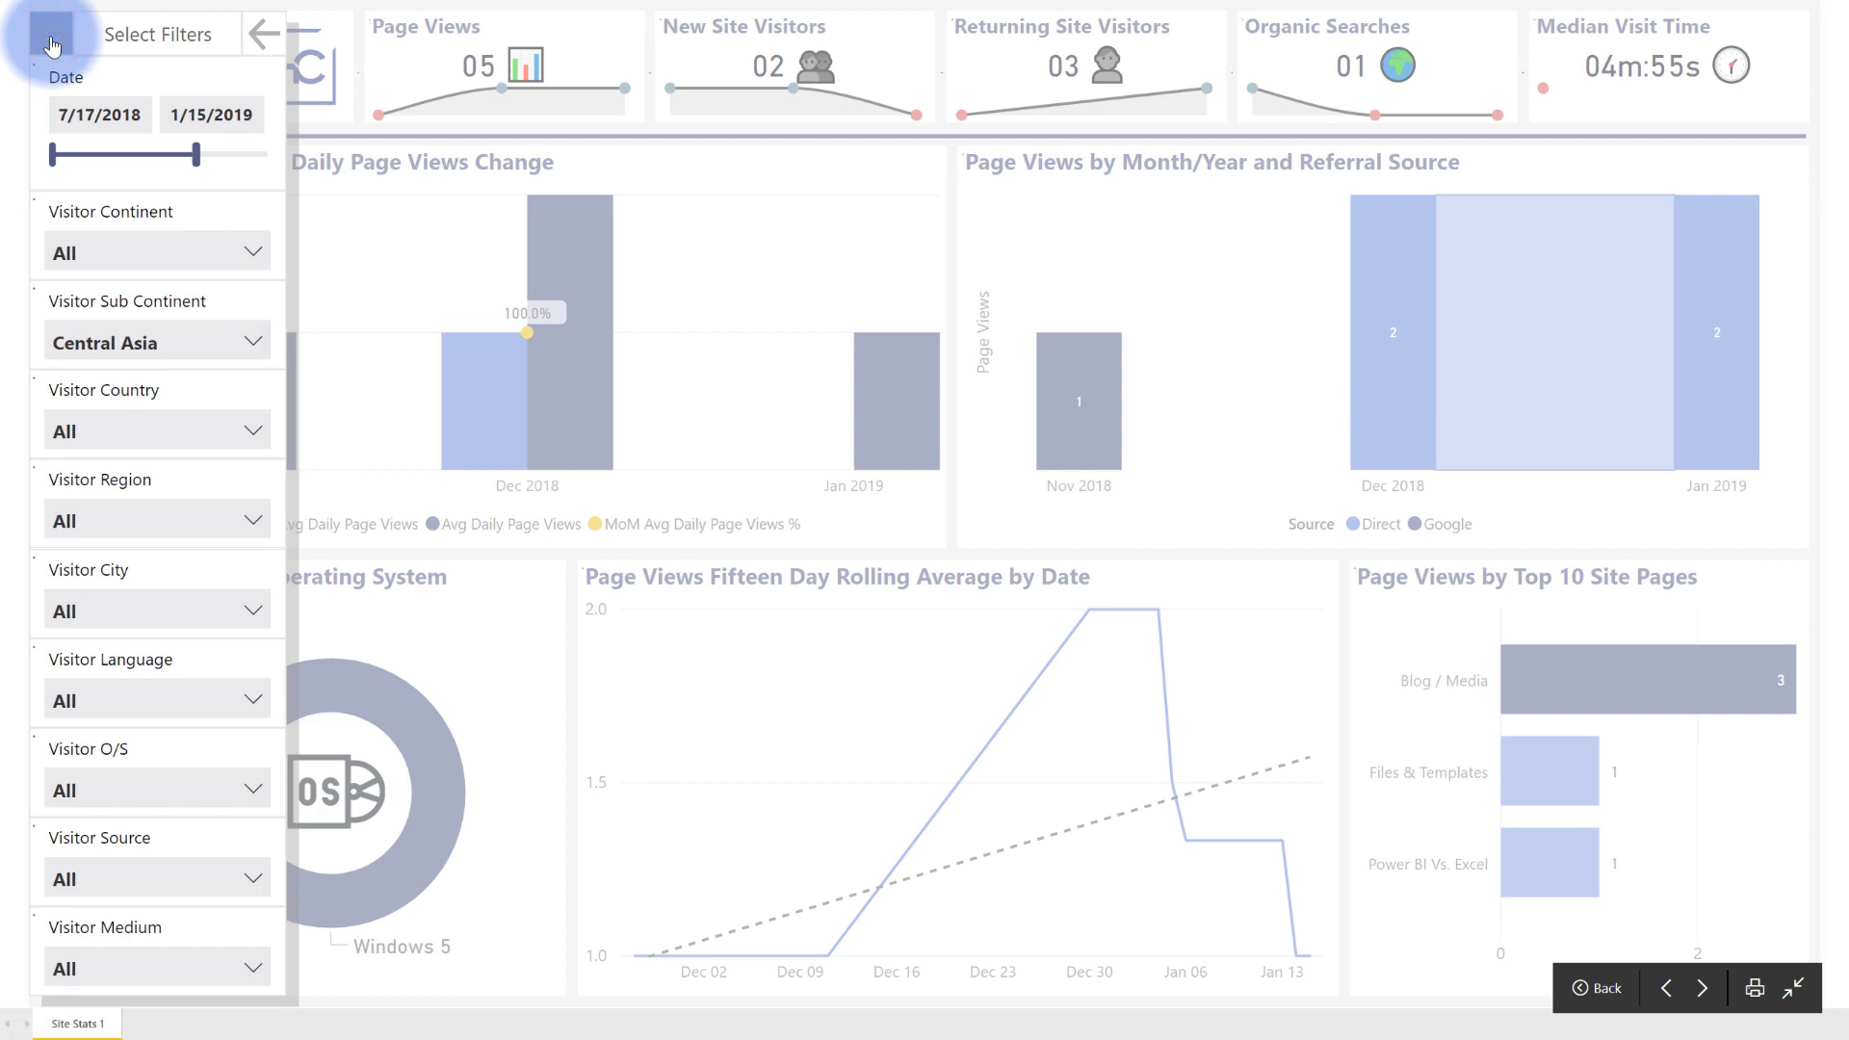
pyautogui.click(52, 43)
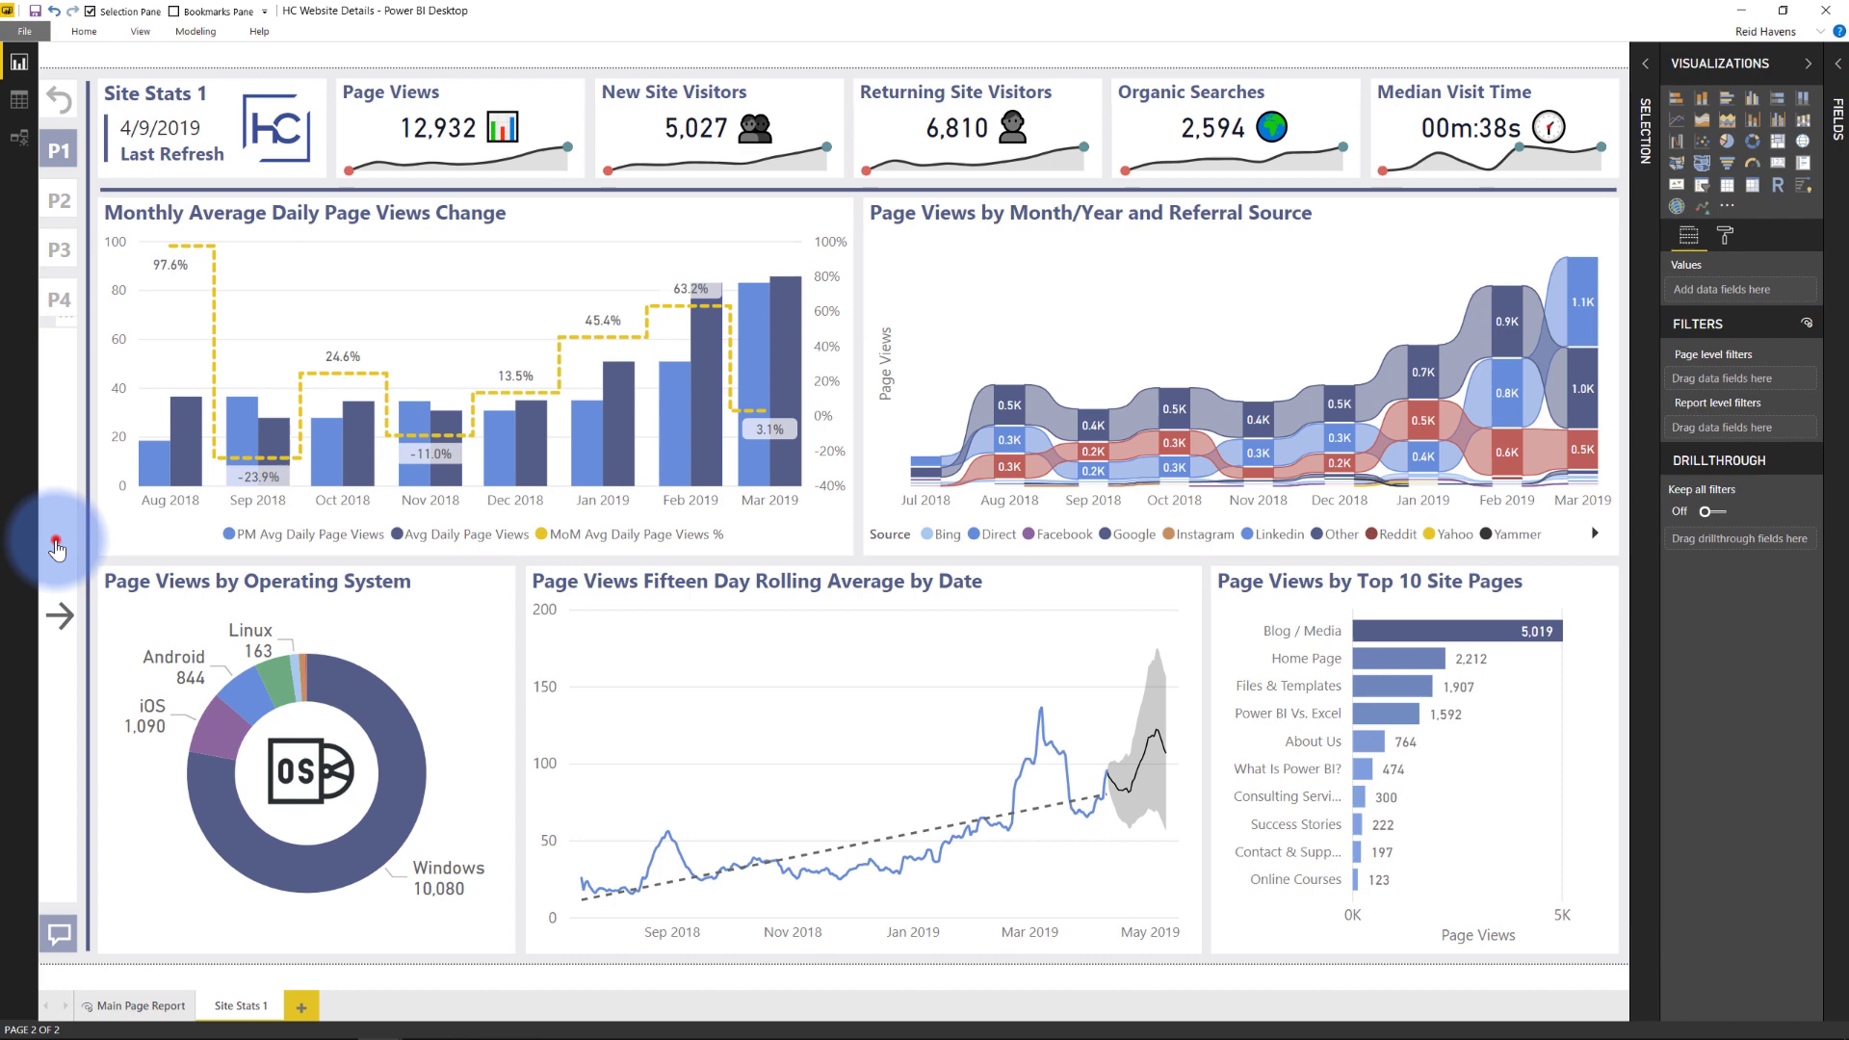
pyautogui.click(56, 547)
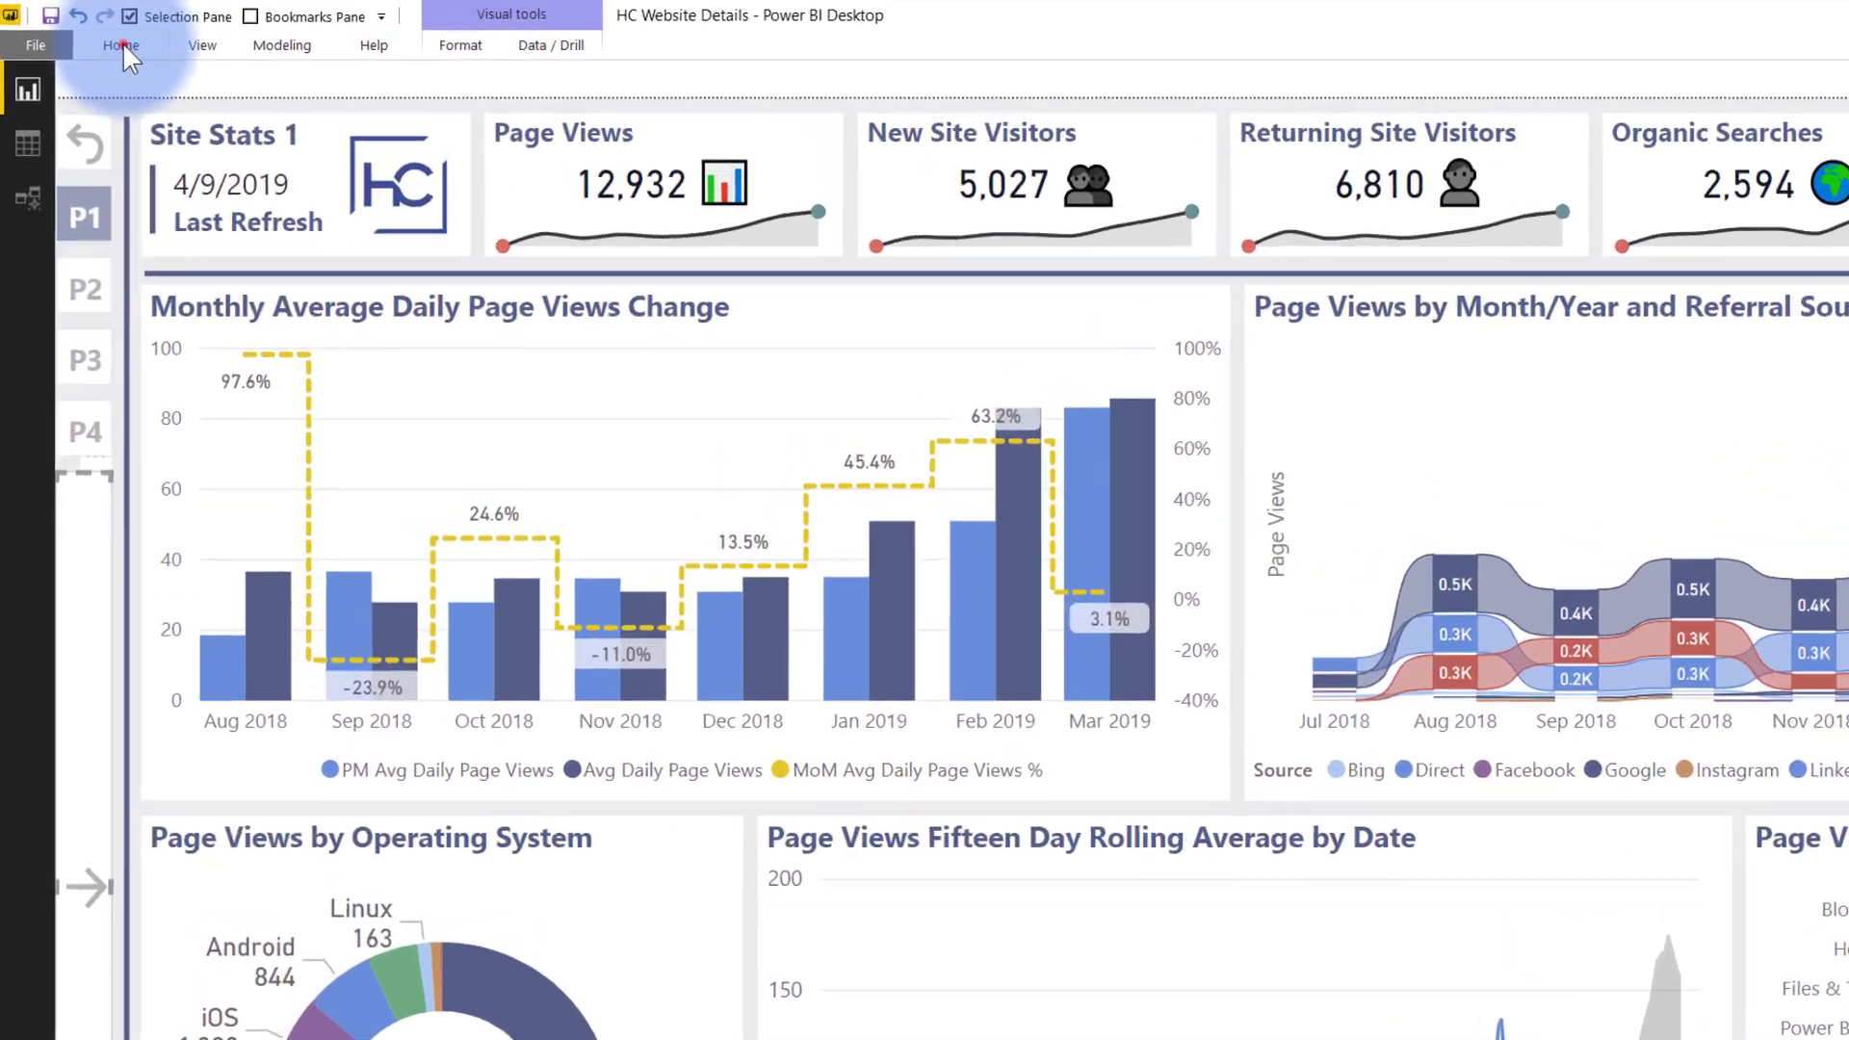
pyautogui.click(84, 31)
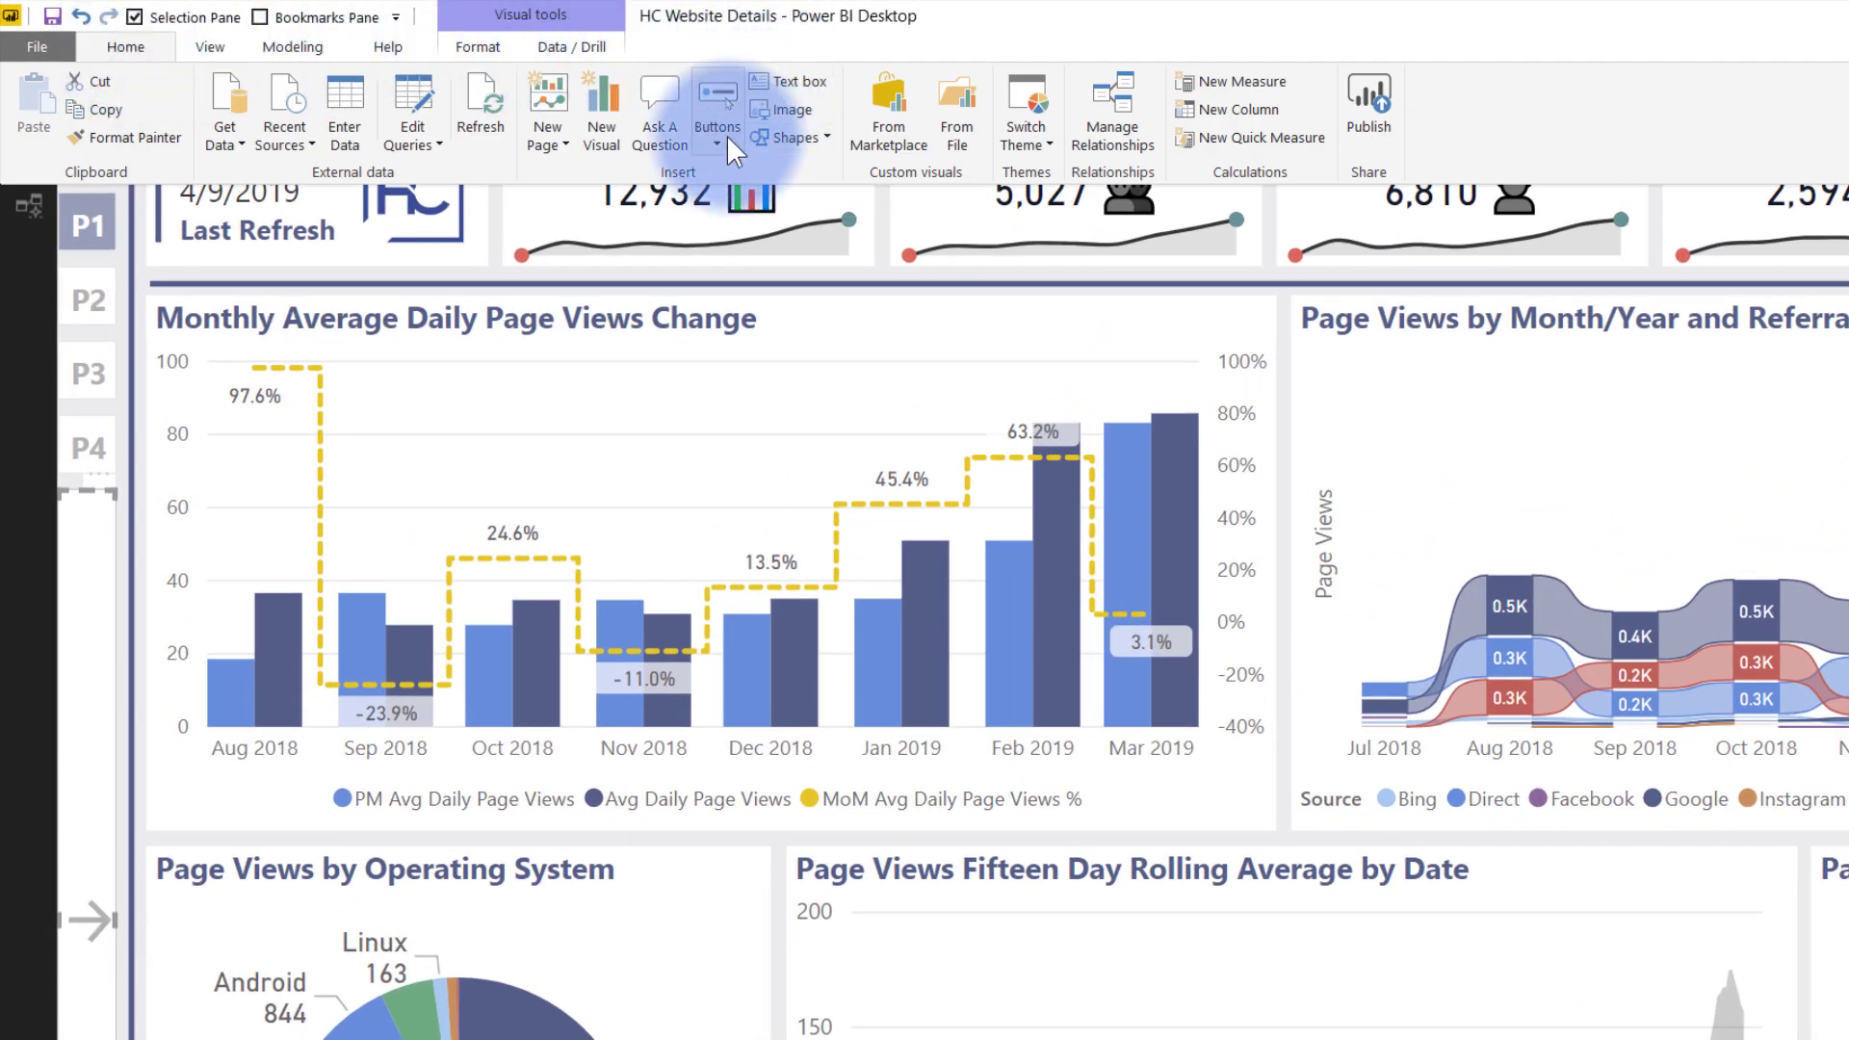
pyautogui.click(724, 140)
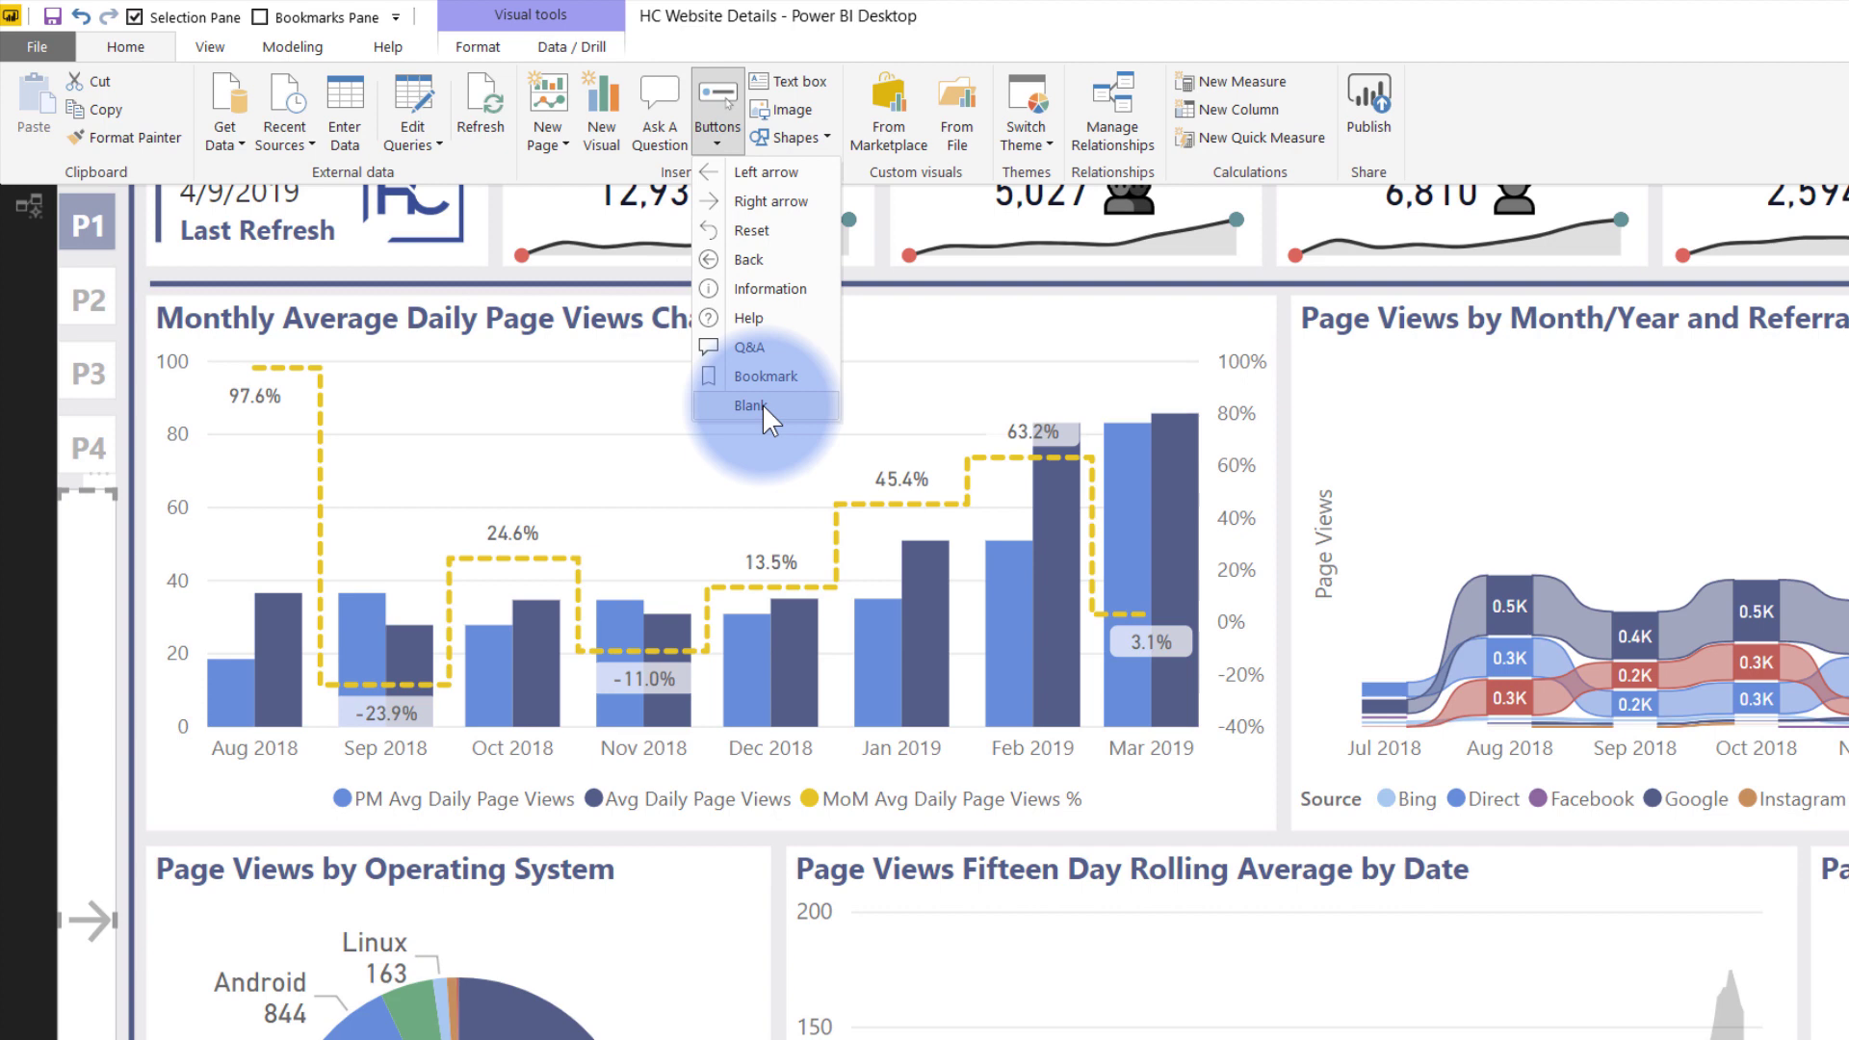
pyautogui.click(112, 592)
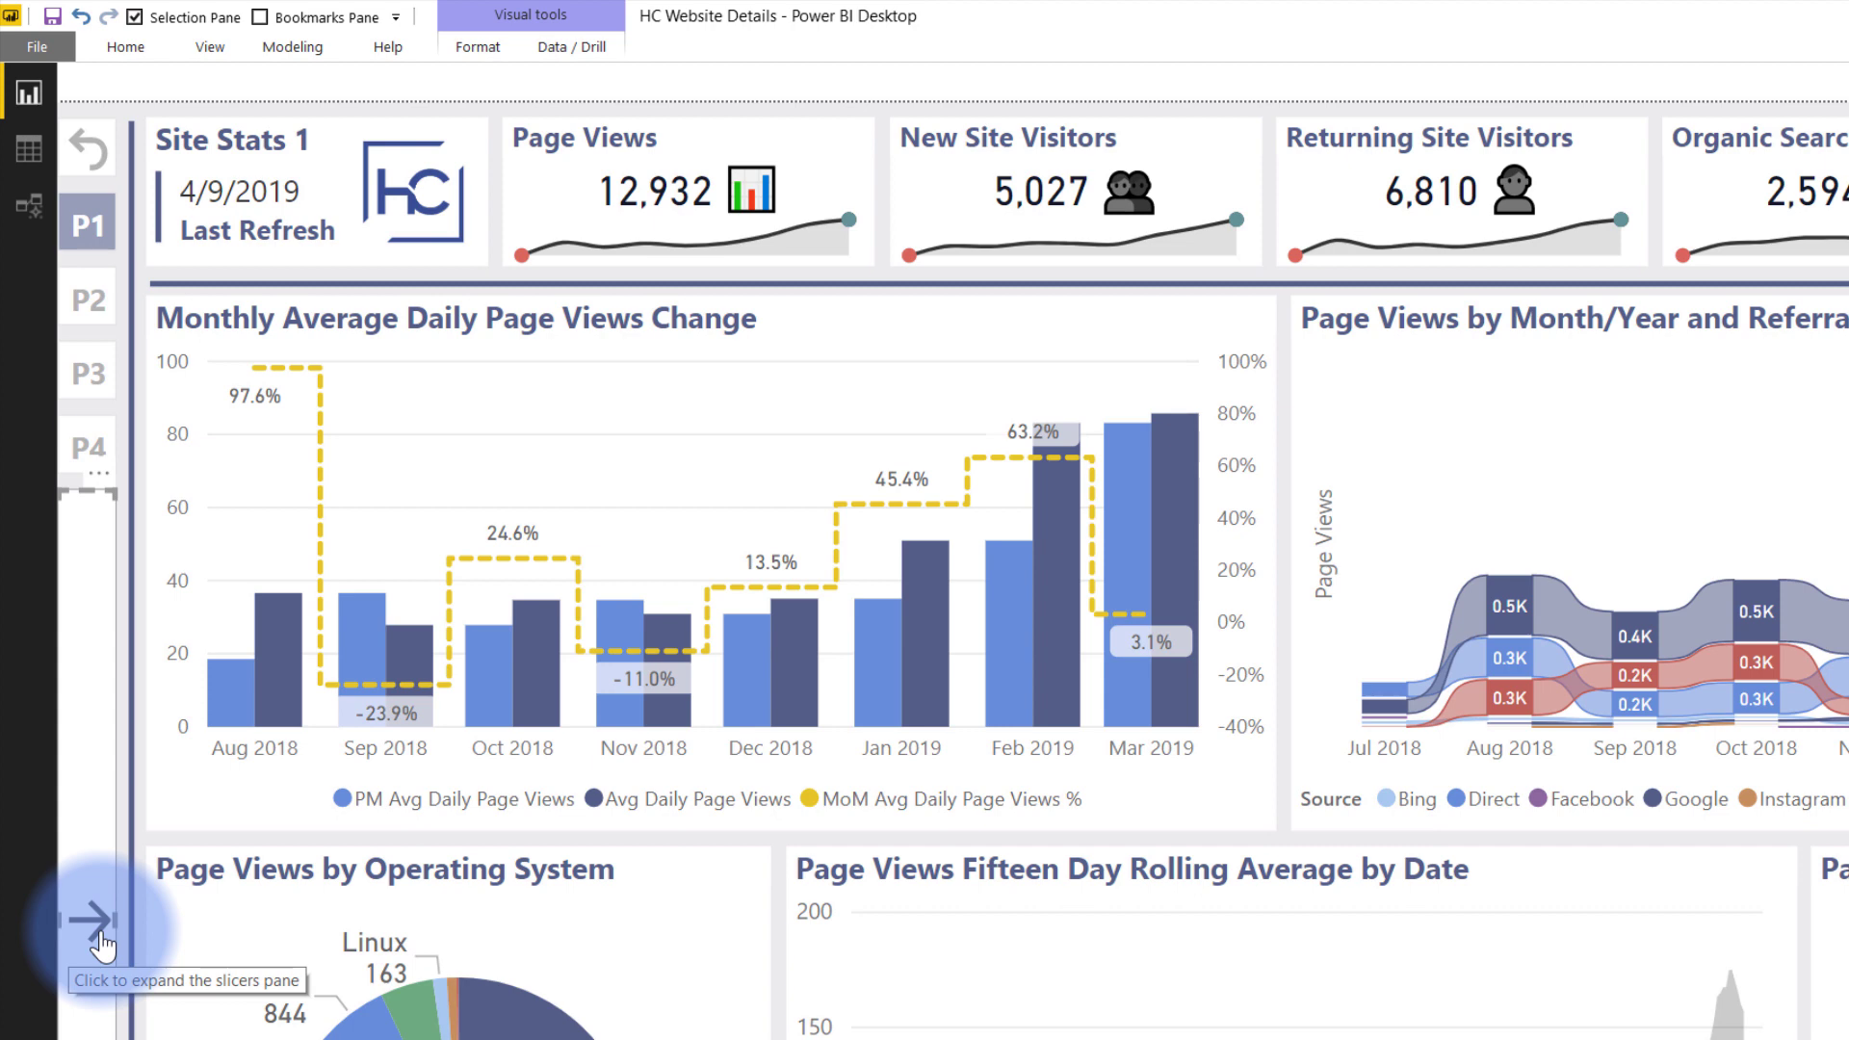
# Step: Select the collapsed slicer-pane strip button on the left edge of the canvas
pyautogui.click(262, 77)
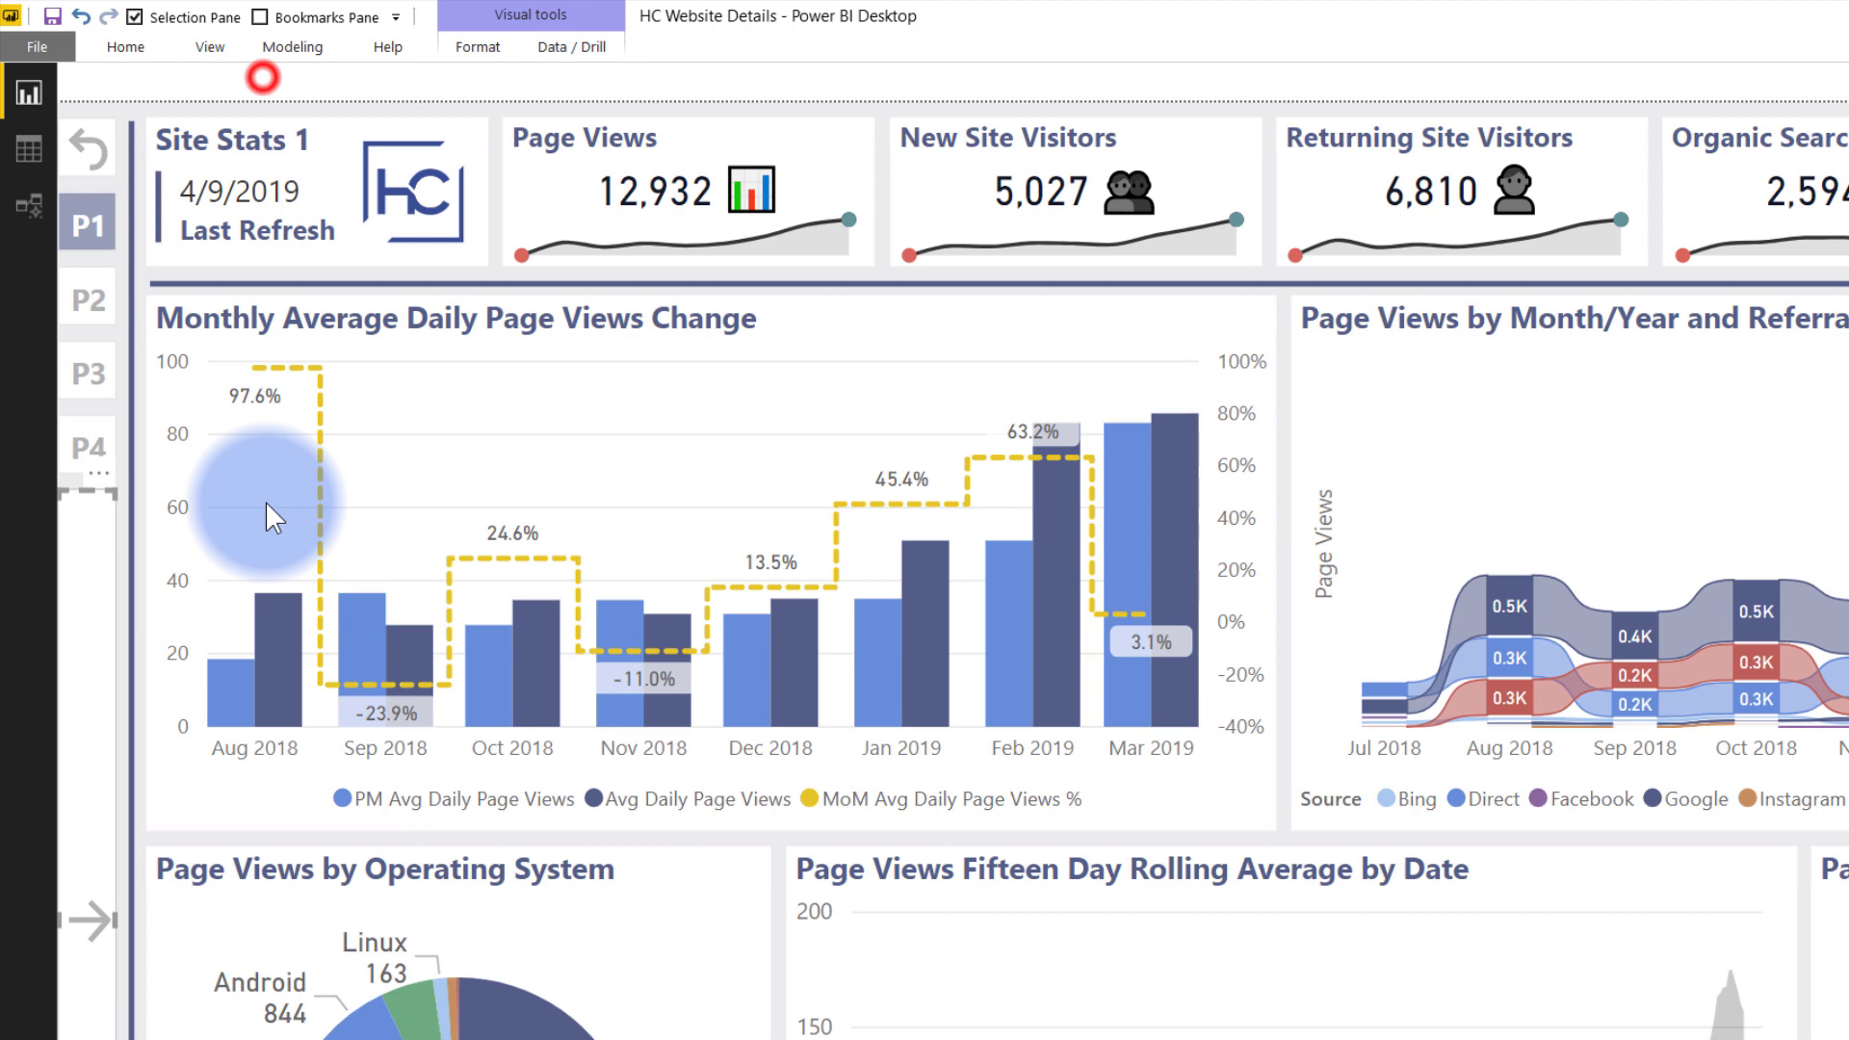
pyautogui.click(104, 718)
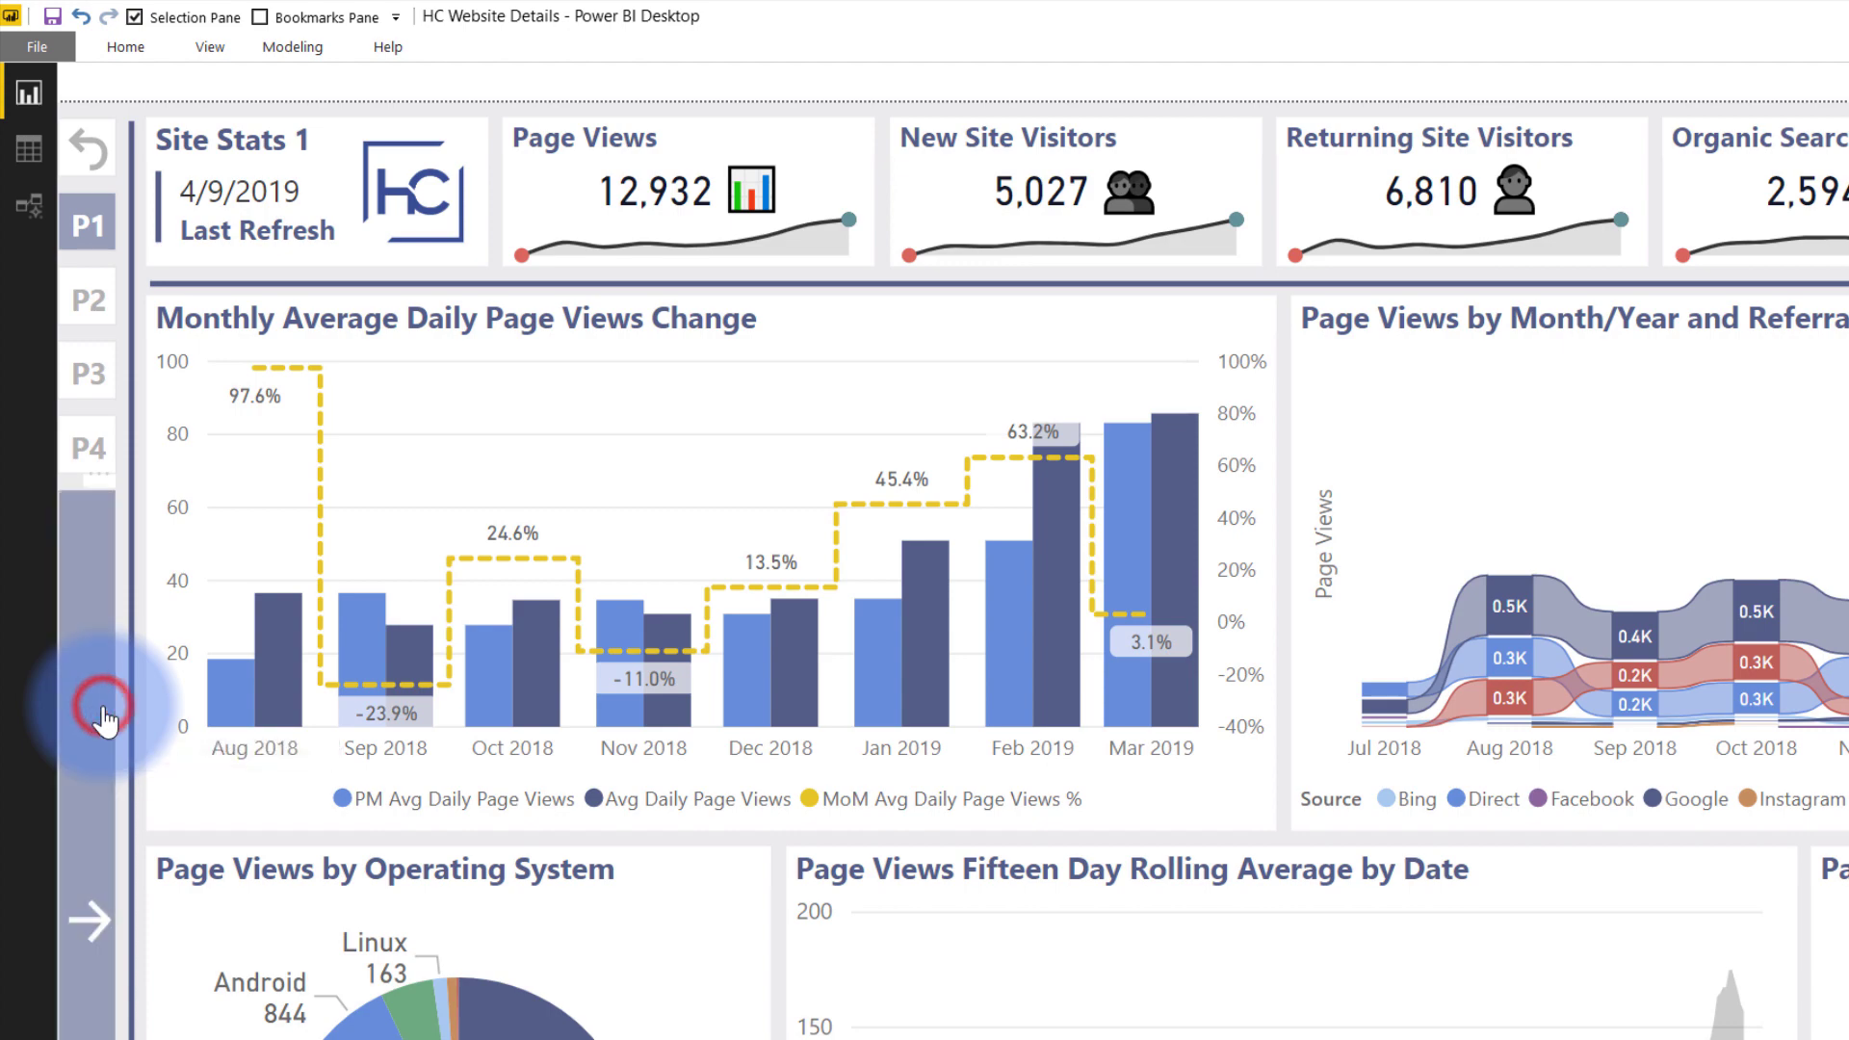
pyautogui.click(104, 717)
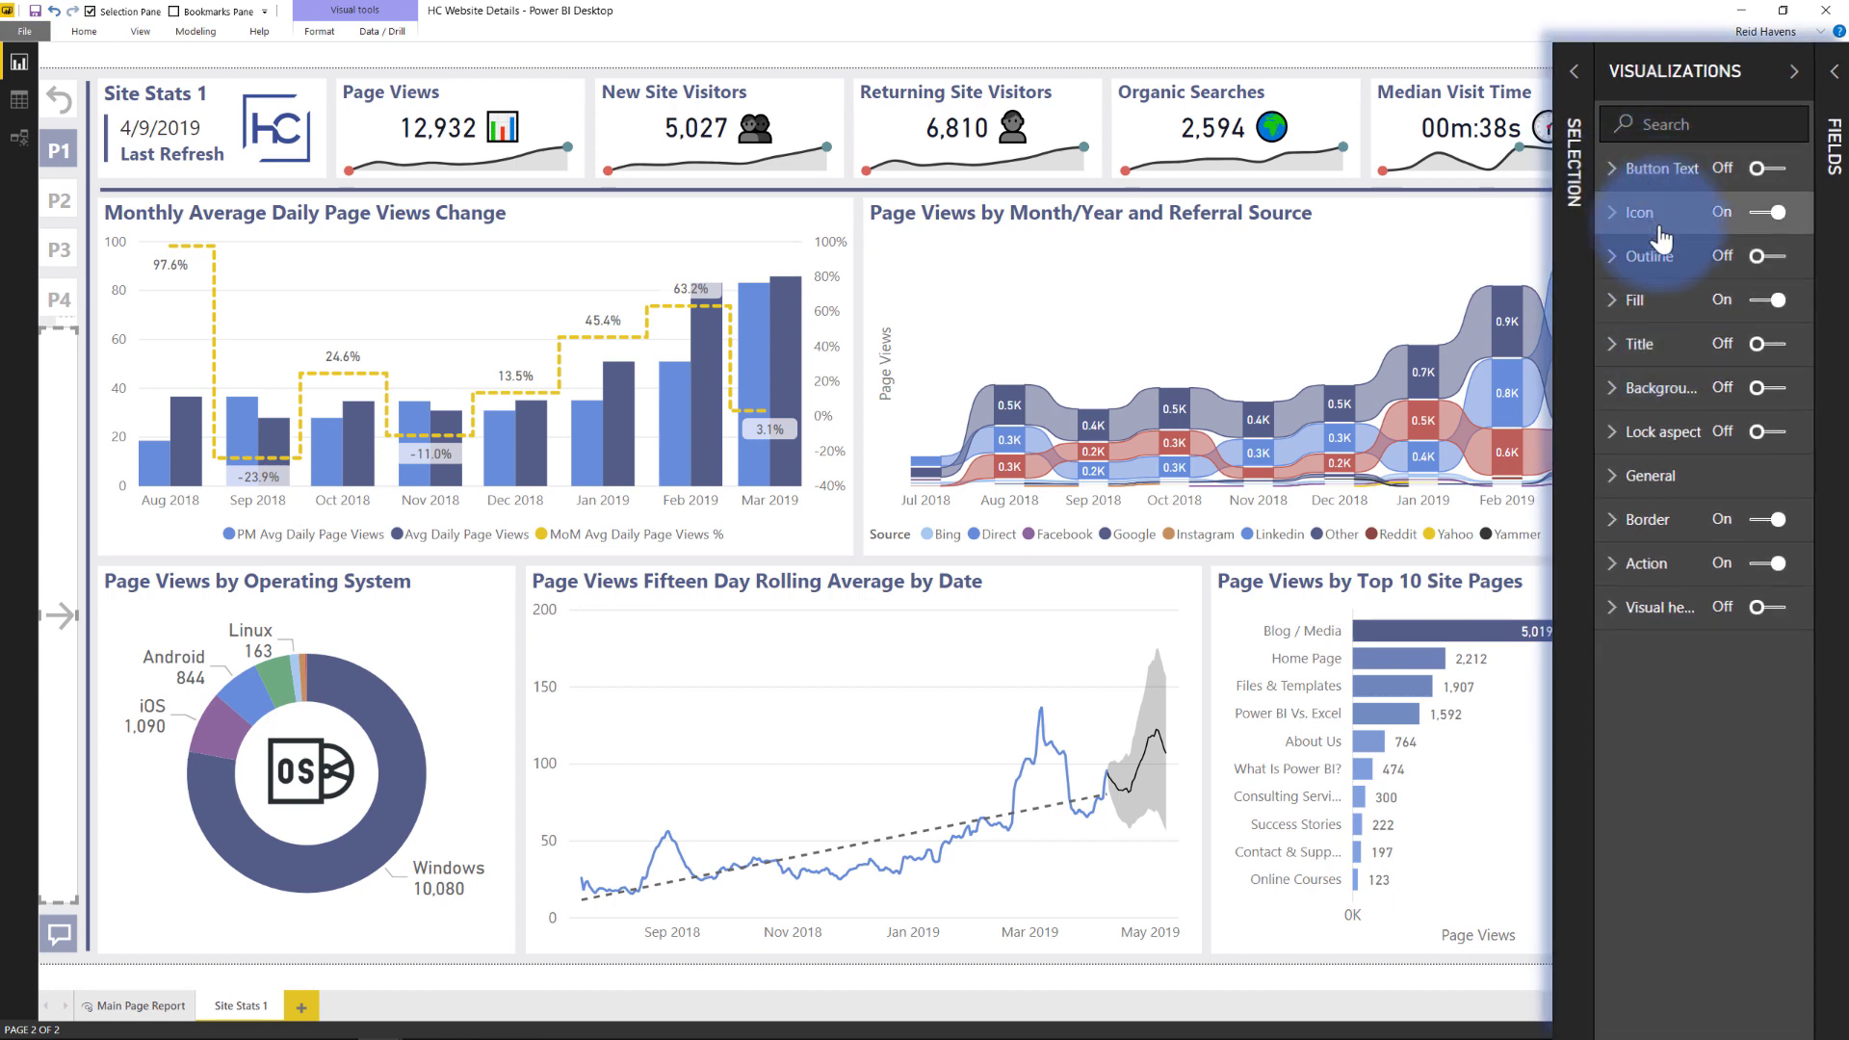
# Step: Compare the strip button's Default state and On press fill colours, previewing its pressed look
pyautogui.click(1635, 300)
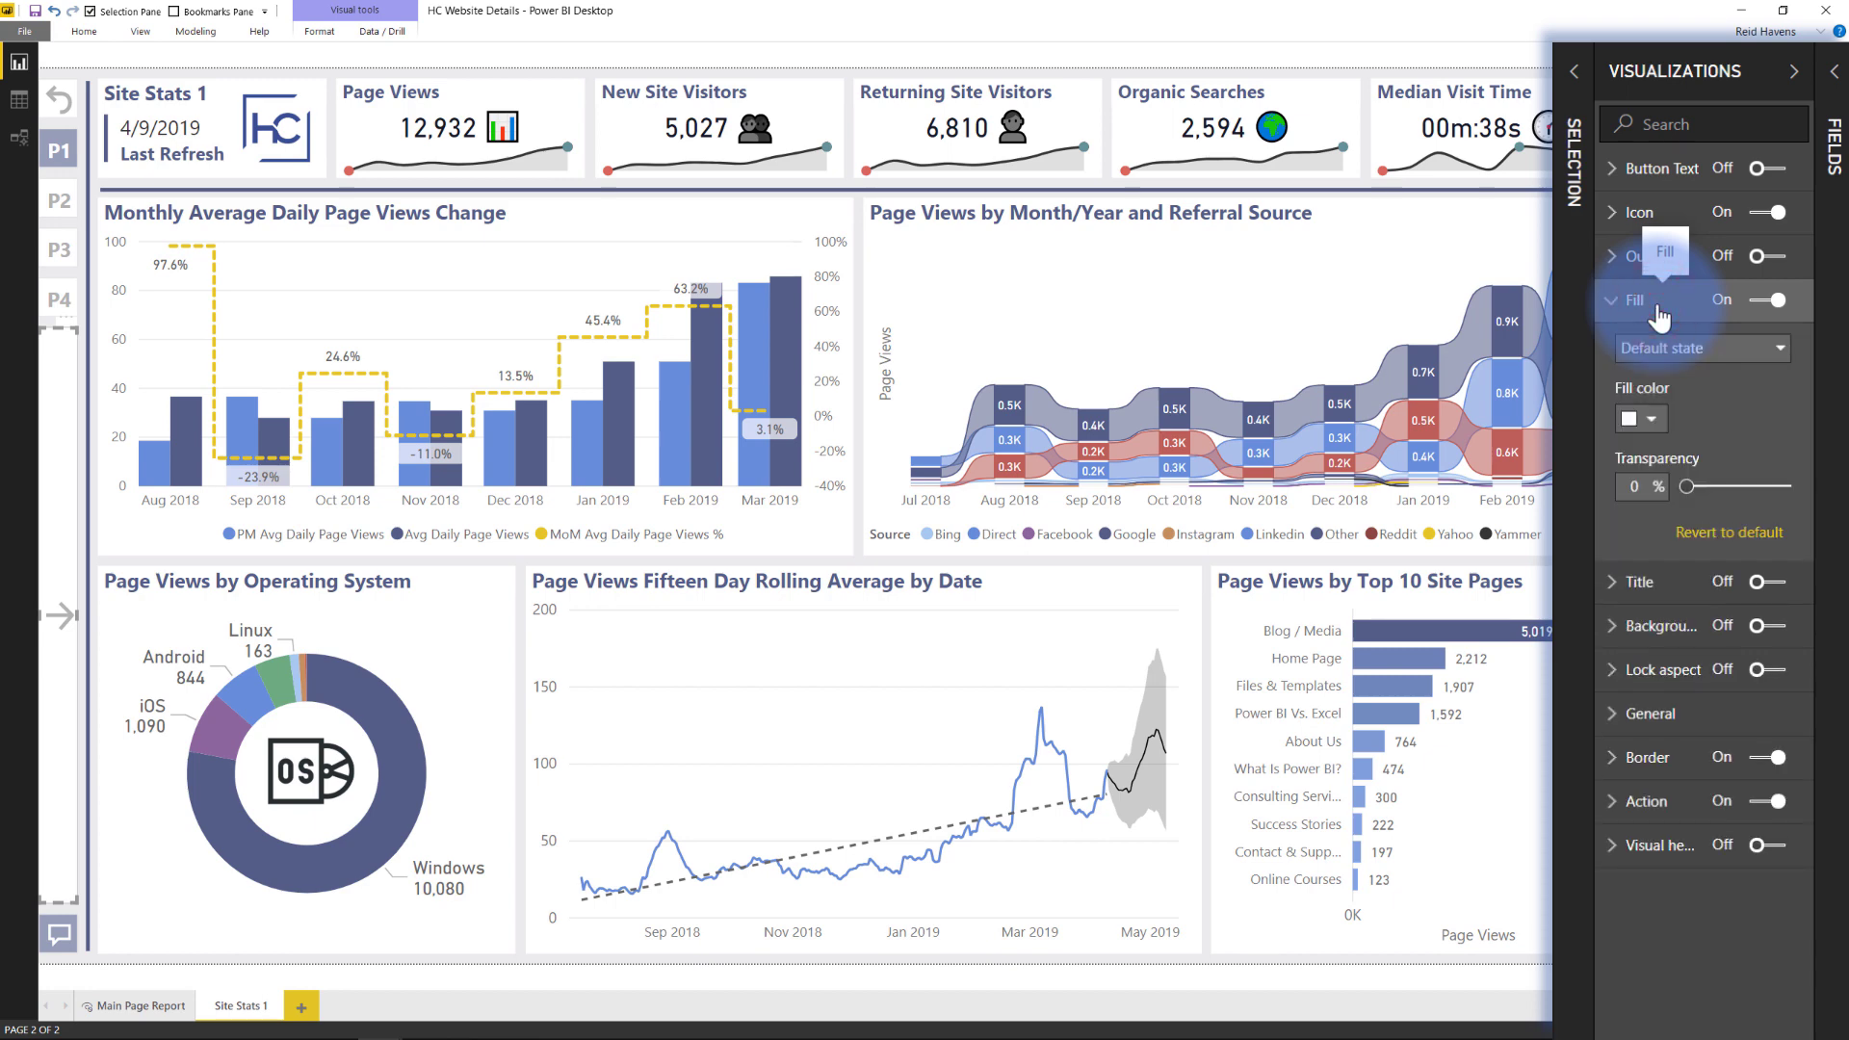
pyautogui.click(1664, 346)
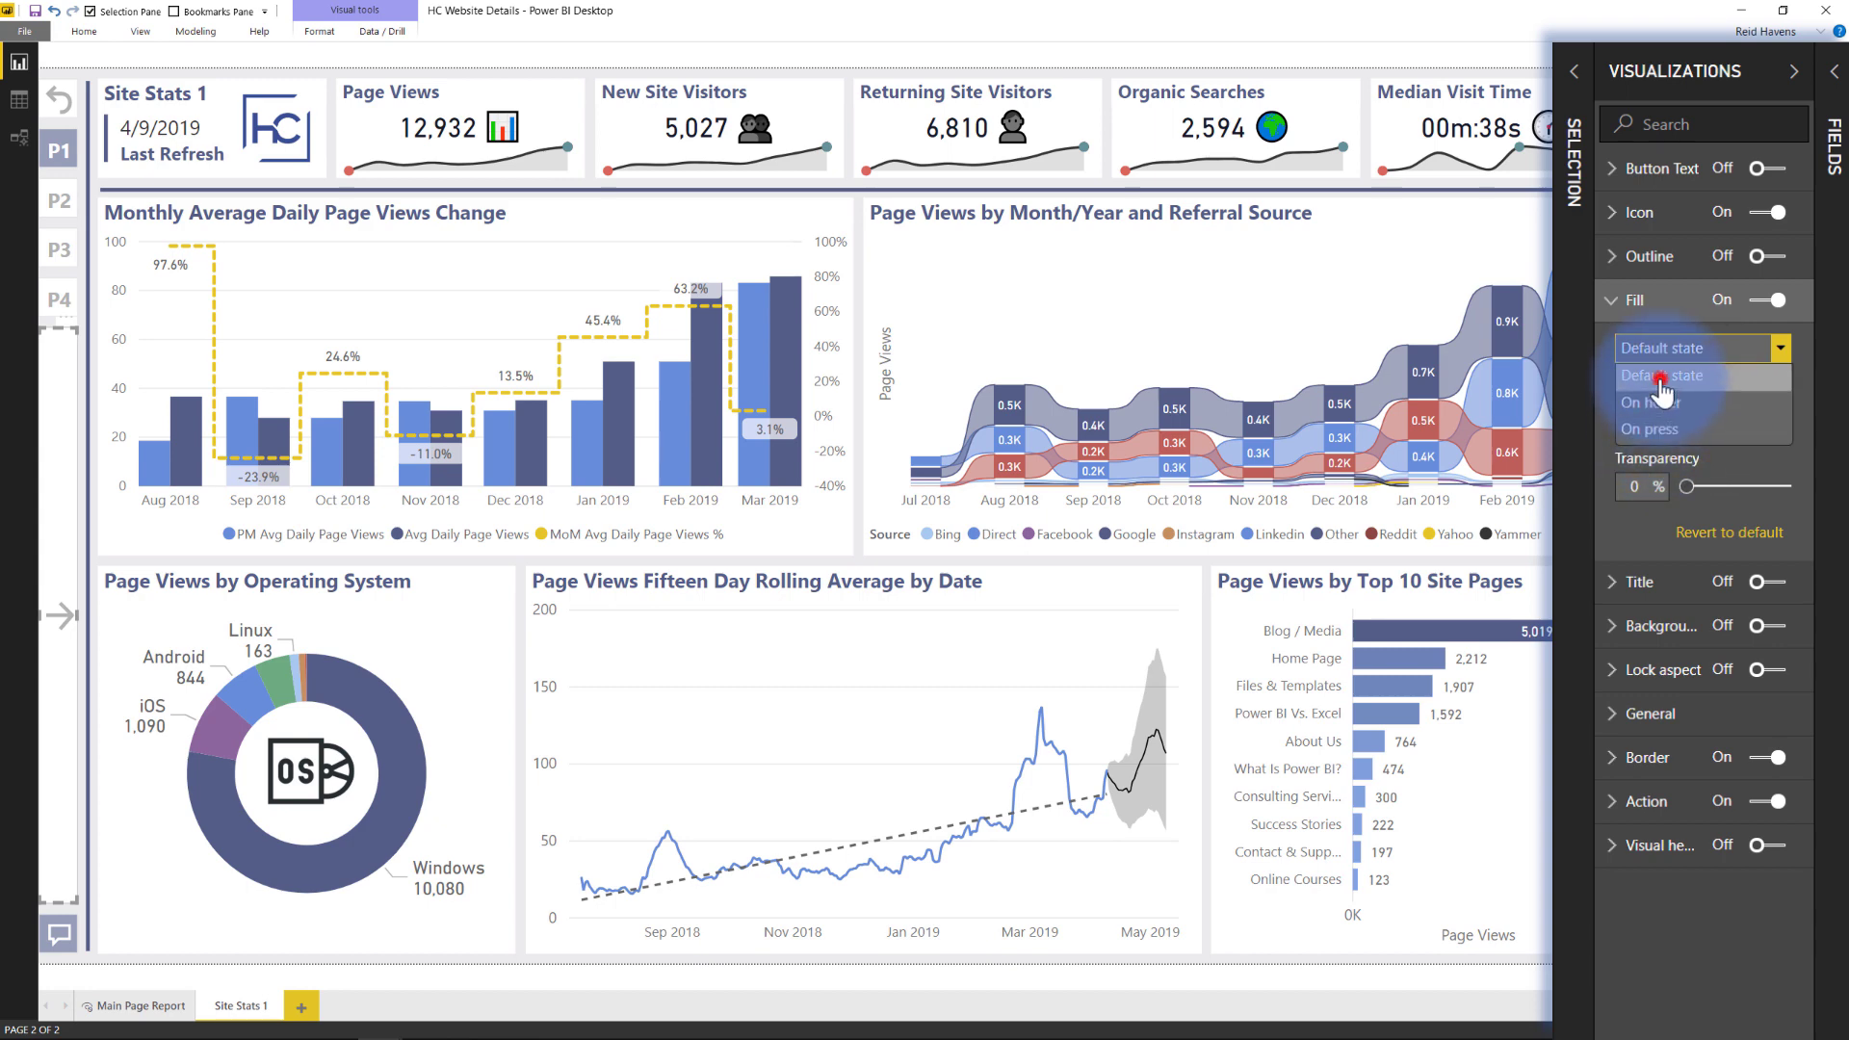
pyautogui.click(1658, 378)
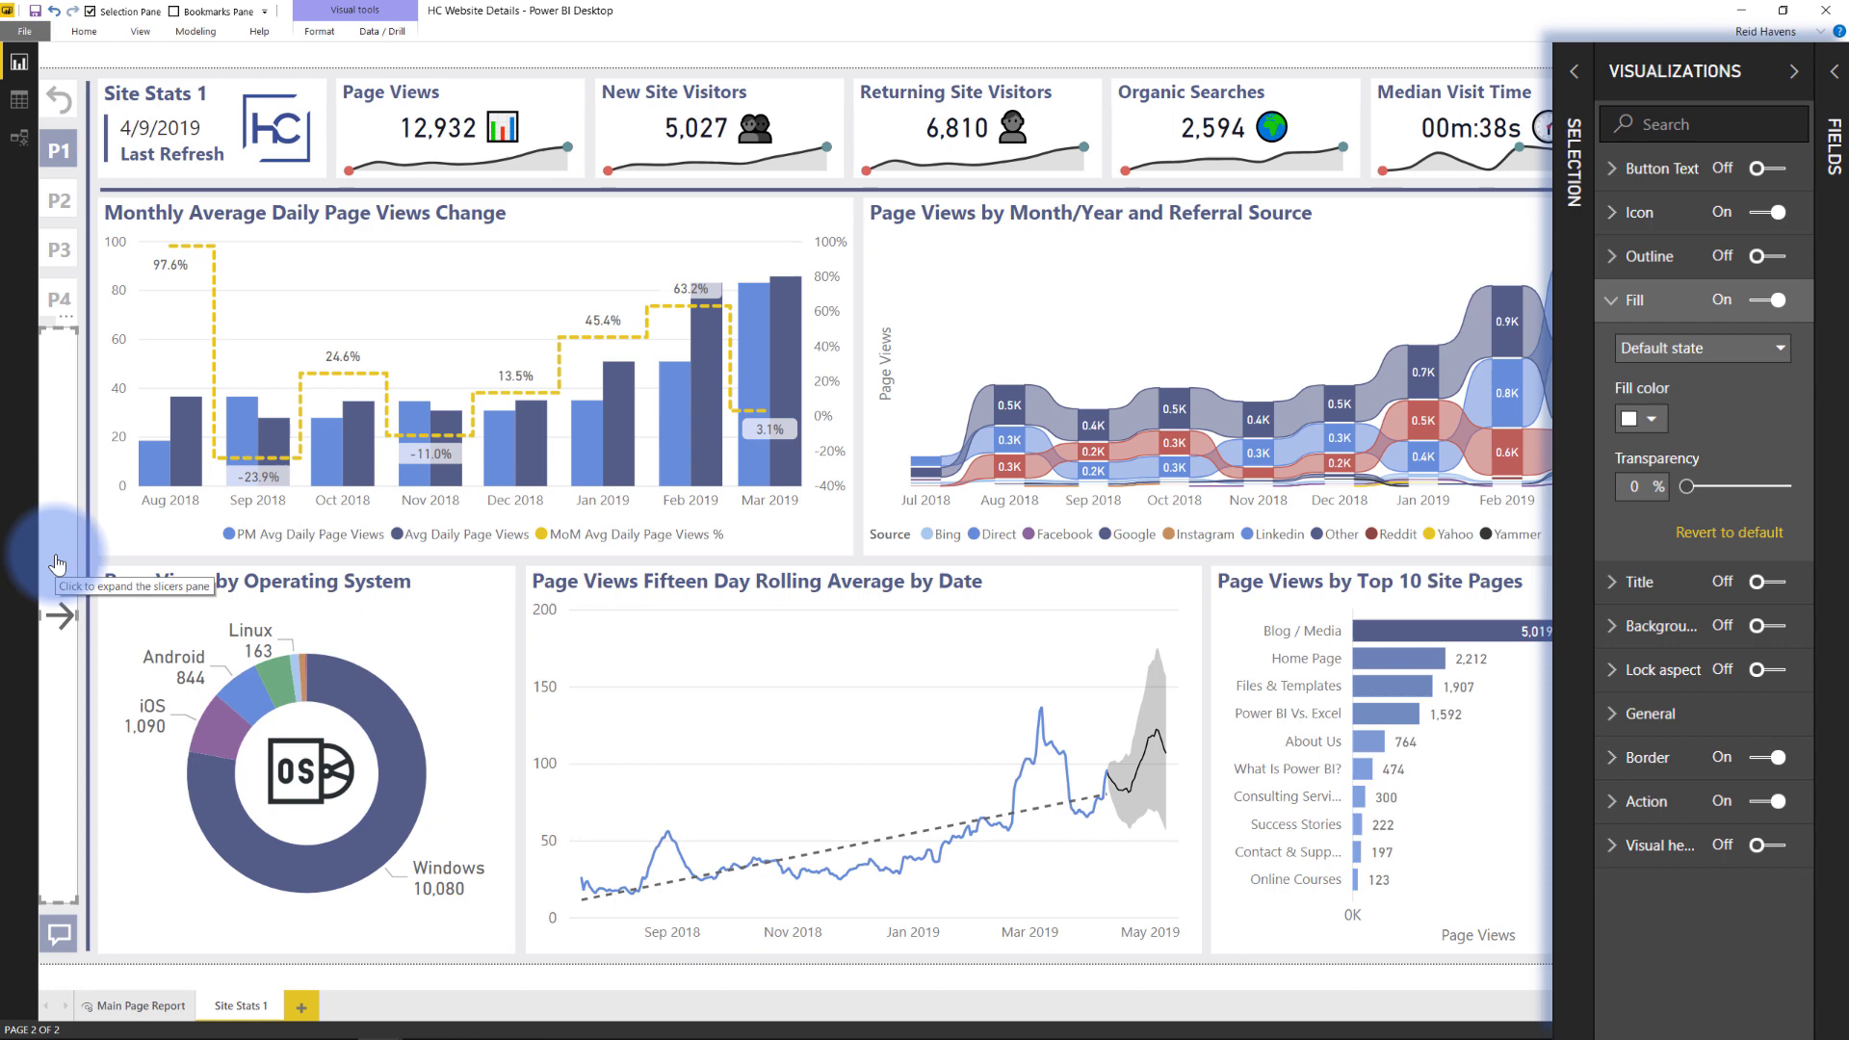
pyautogui.click(1697, 352)
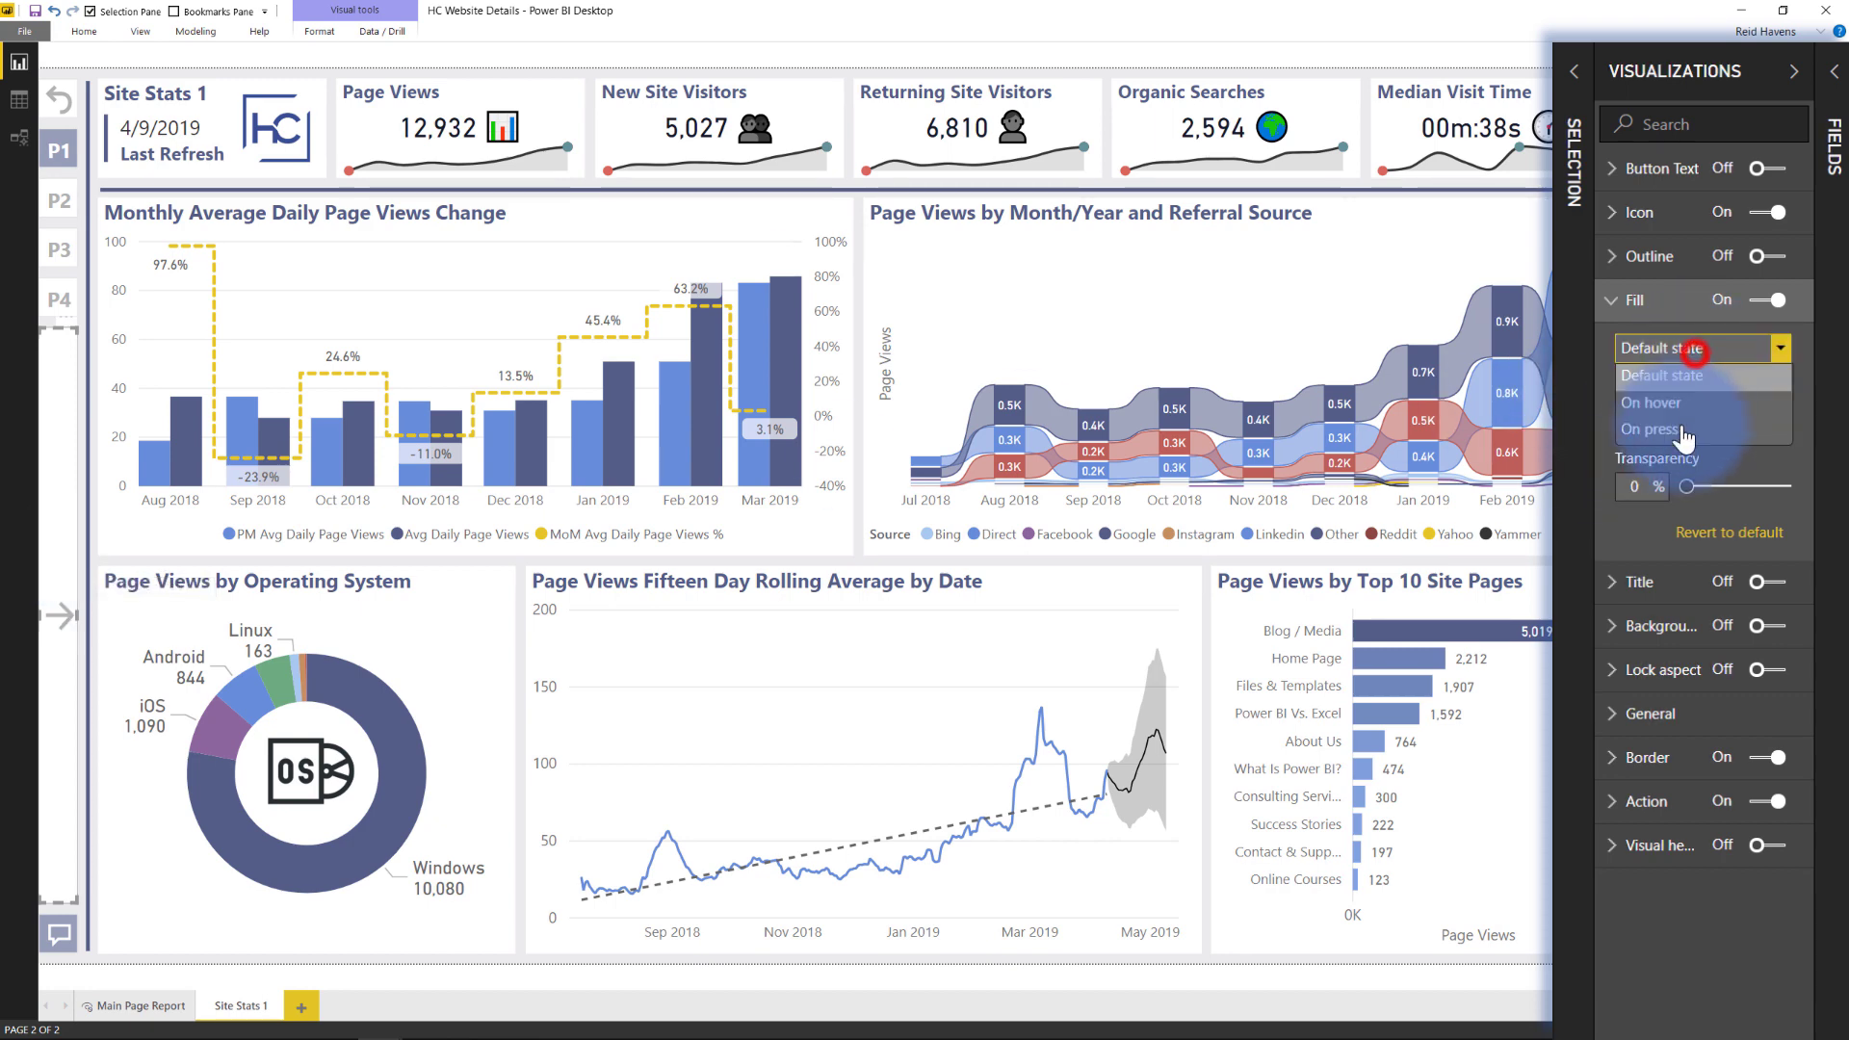
pyautogui.click(1680, 436)
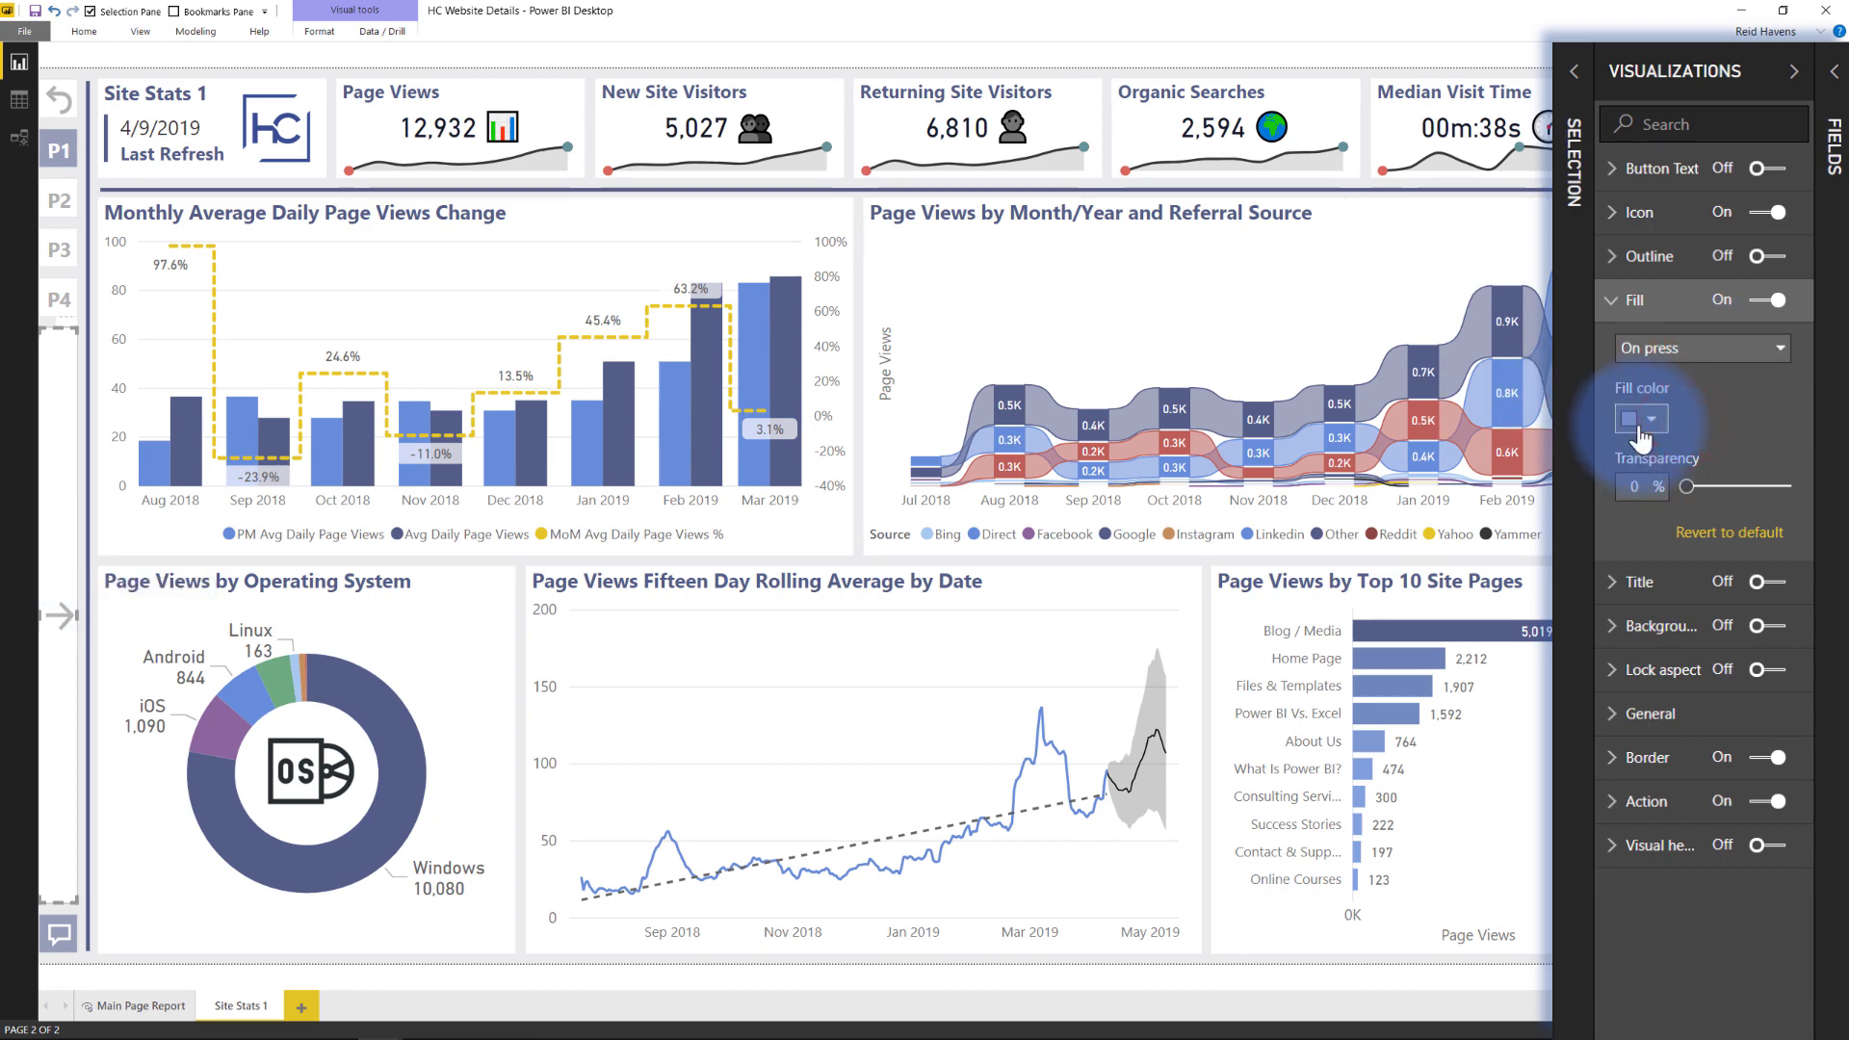
pyautogui.click(58, 568)
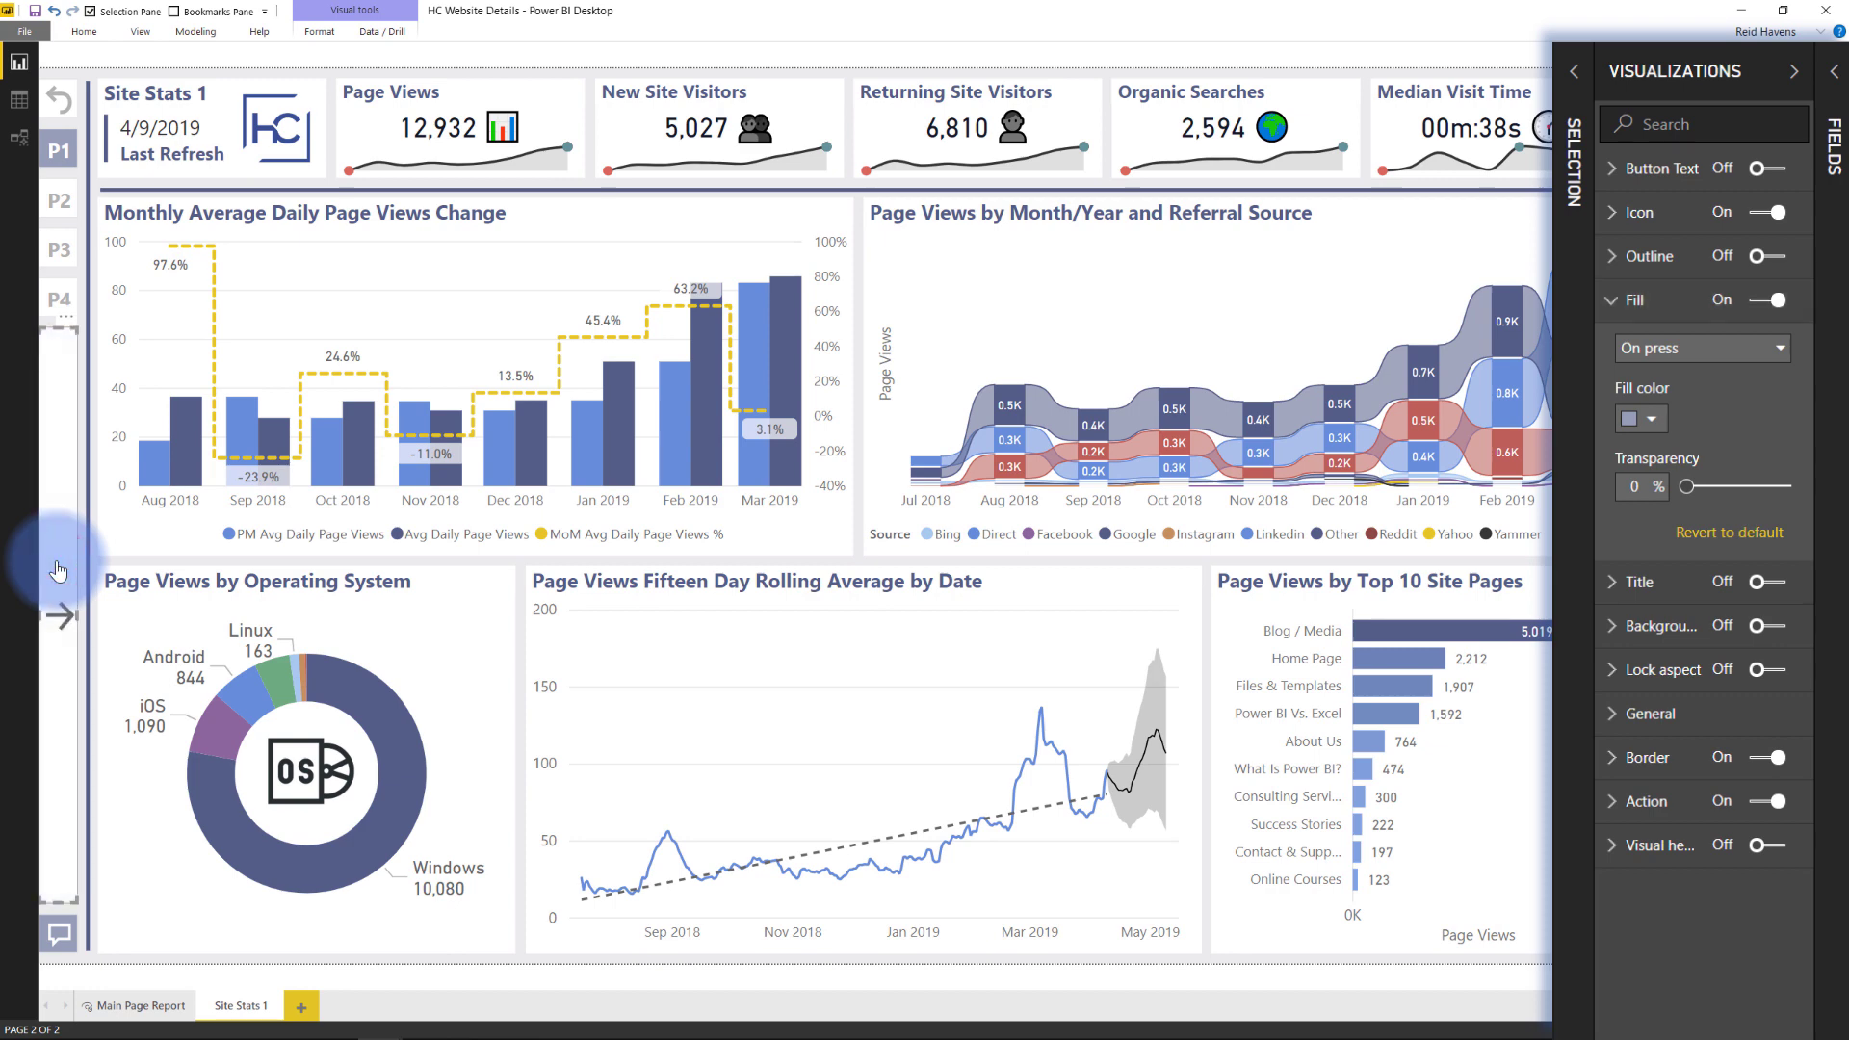
# Step: Glance at the button's border and icon settings, then deselect the button
pyautogui.click(1634, 304)
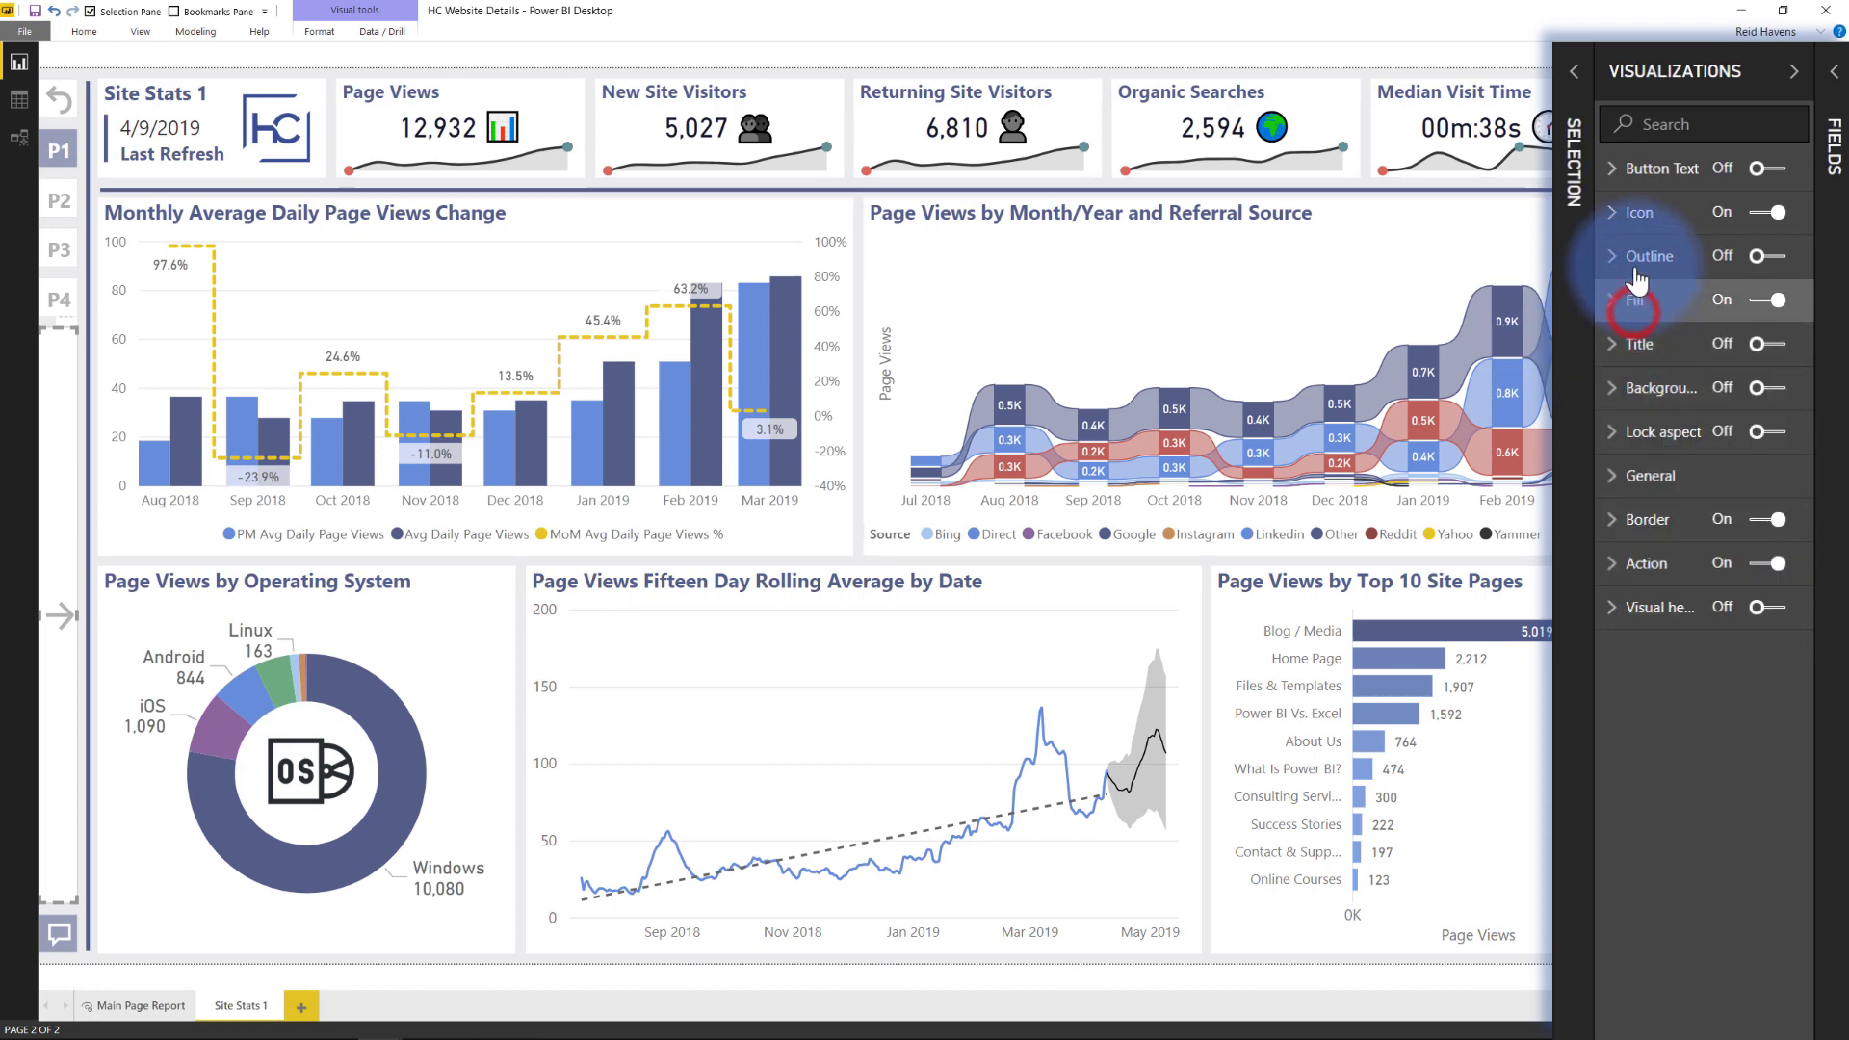
pyautogui.click(1647, 256)
pyautogui.click(1647, 252)
pyautogui.click(1646, 214)
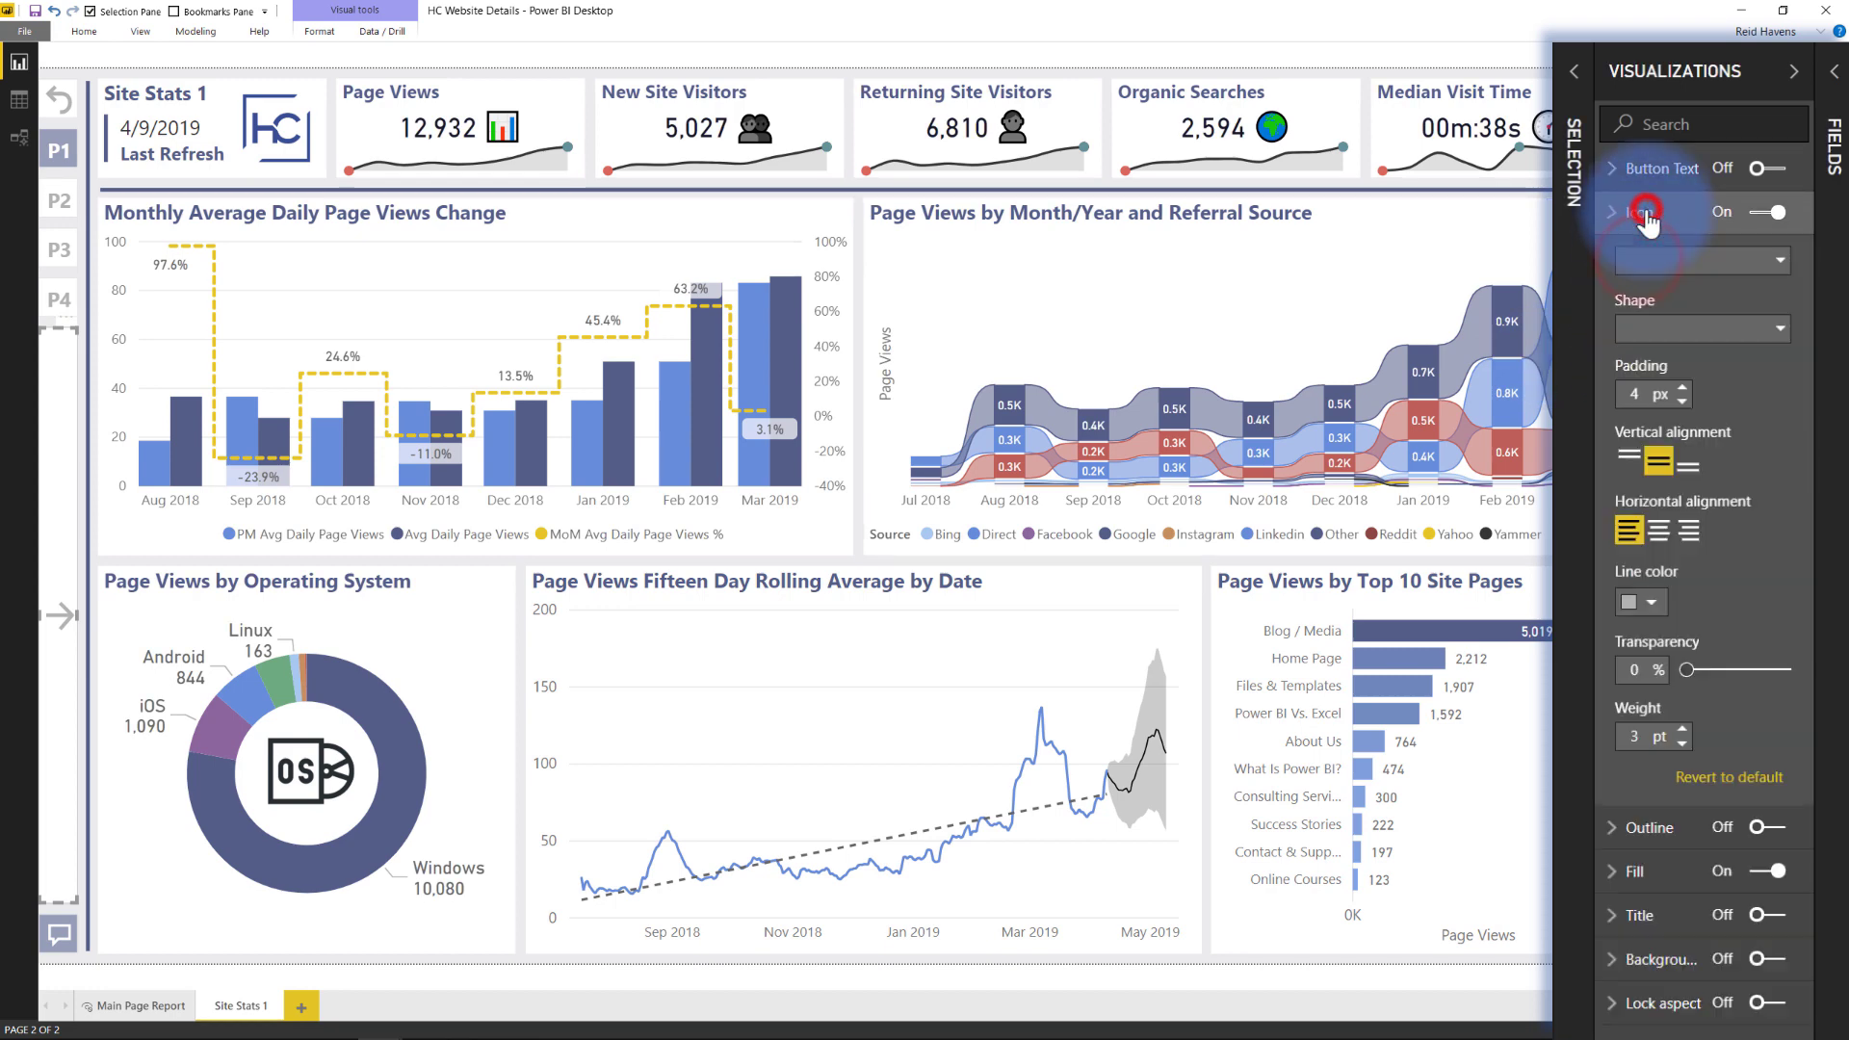
pyautogui.click(1646, 214)
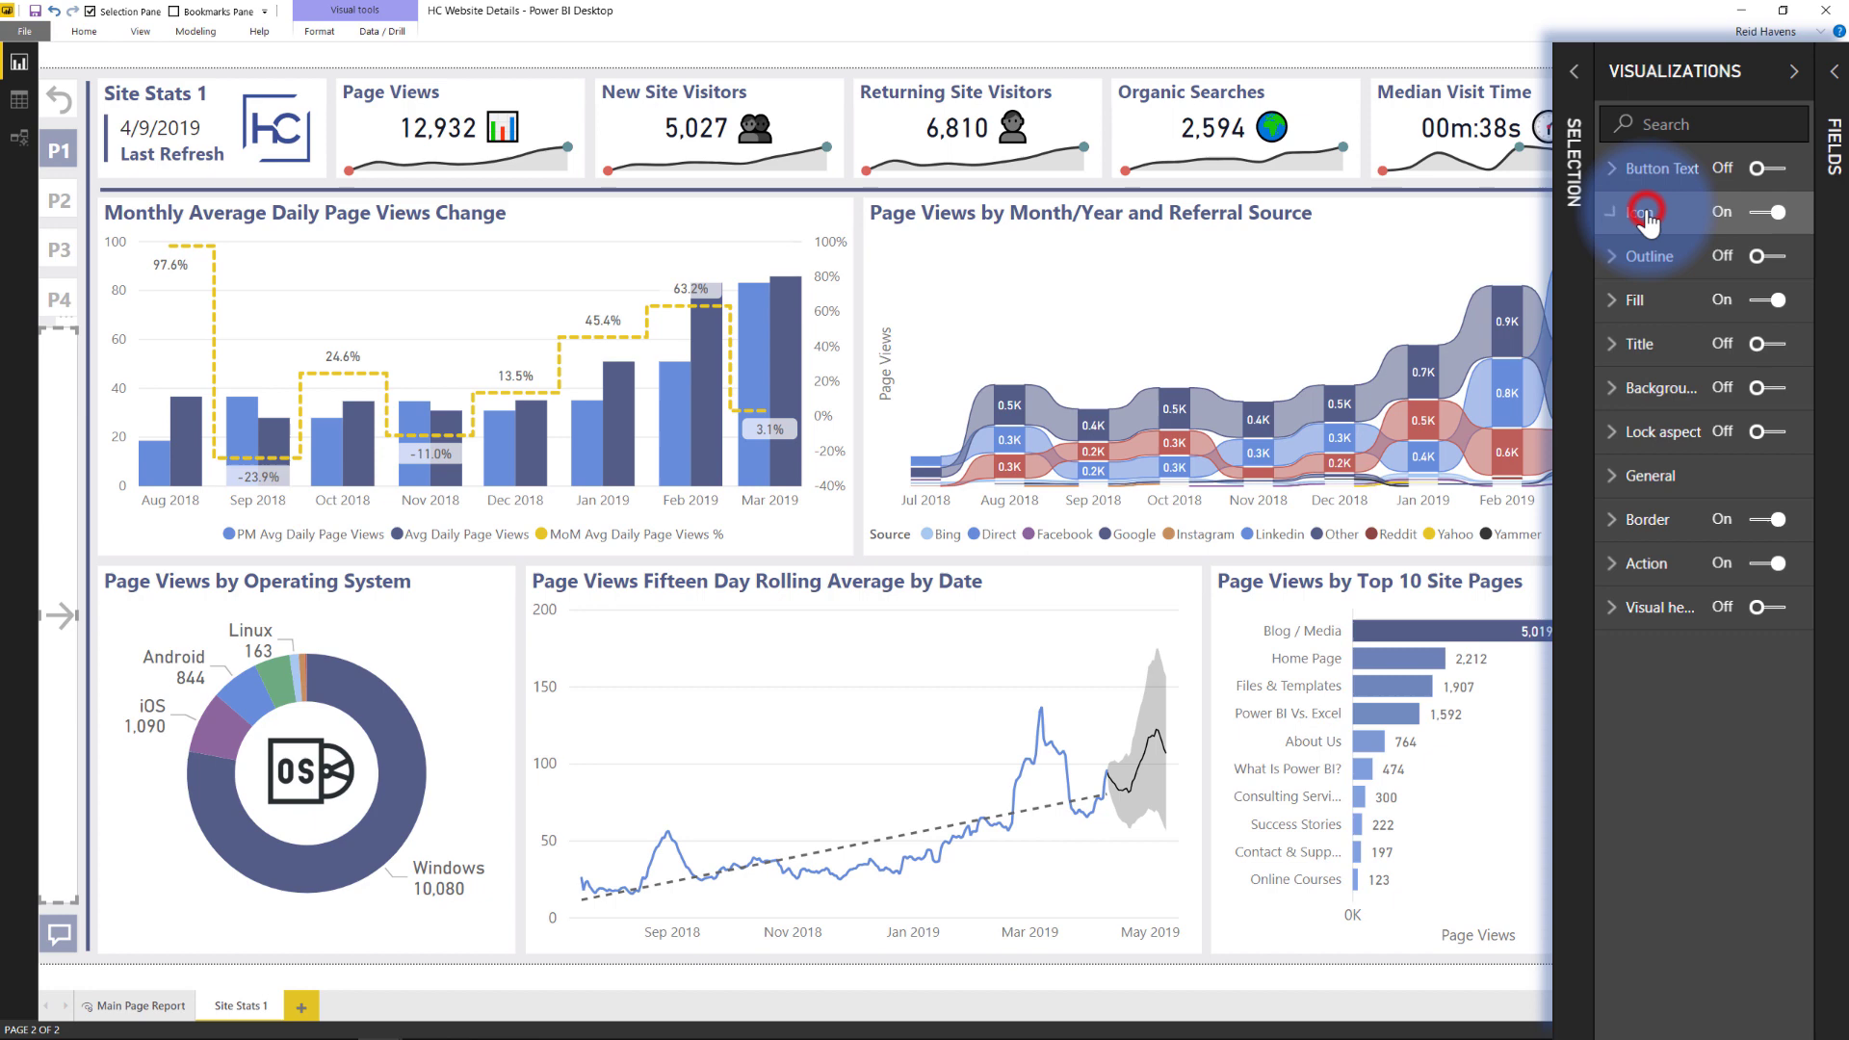
pyautogui.click(1829, 968)
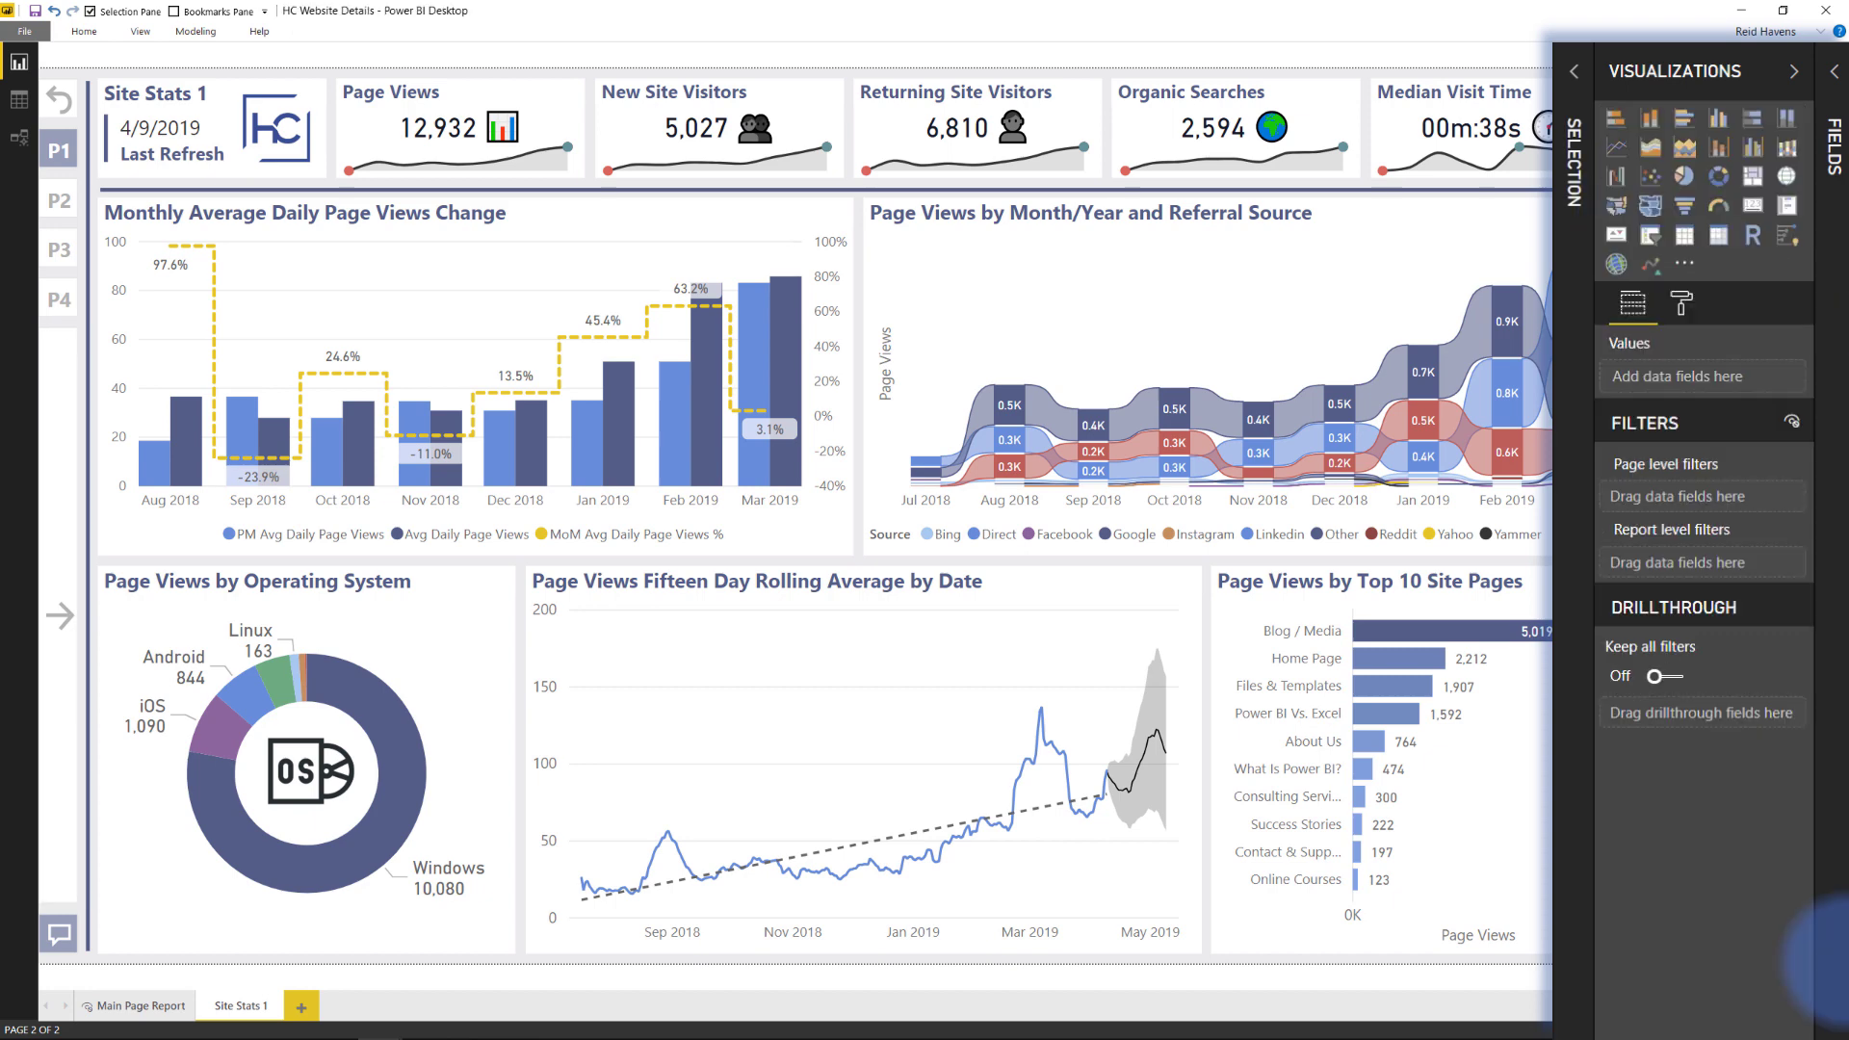
pyautogui.click(60, 446)
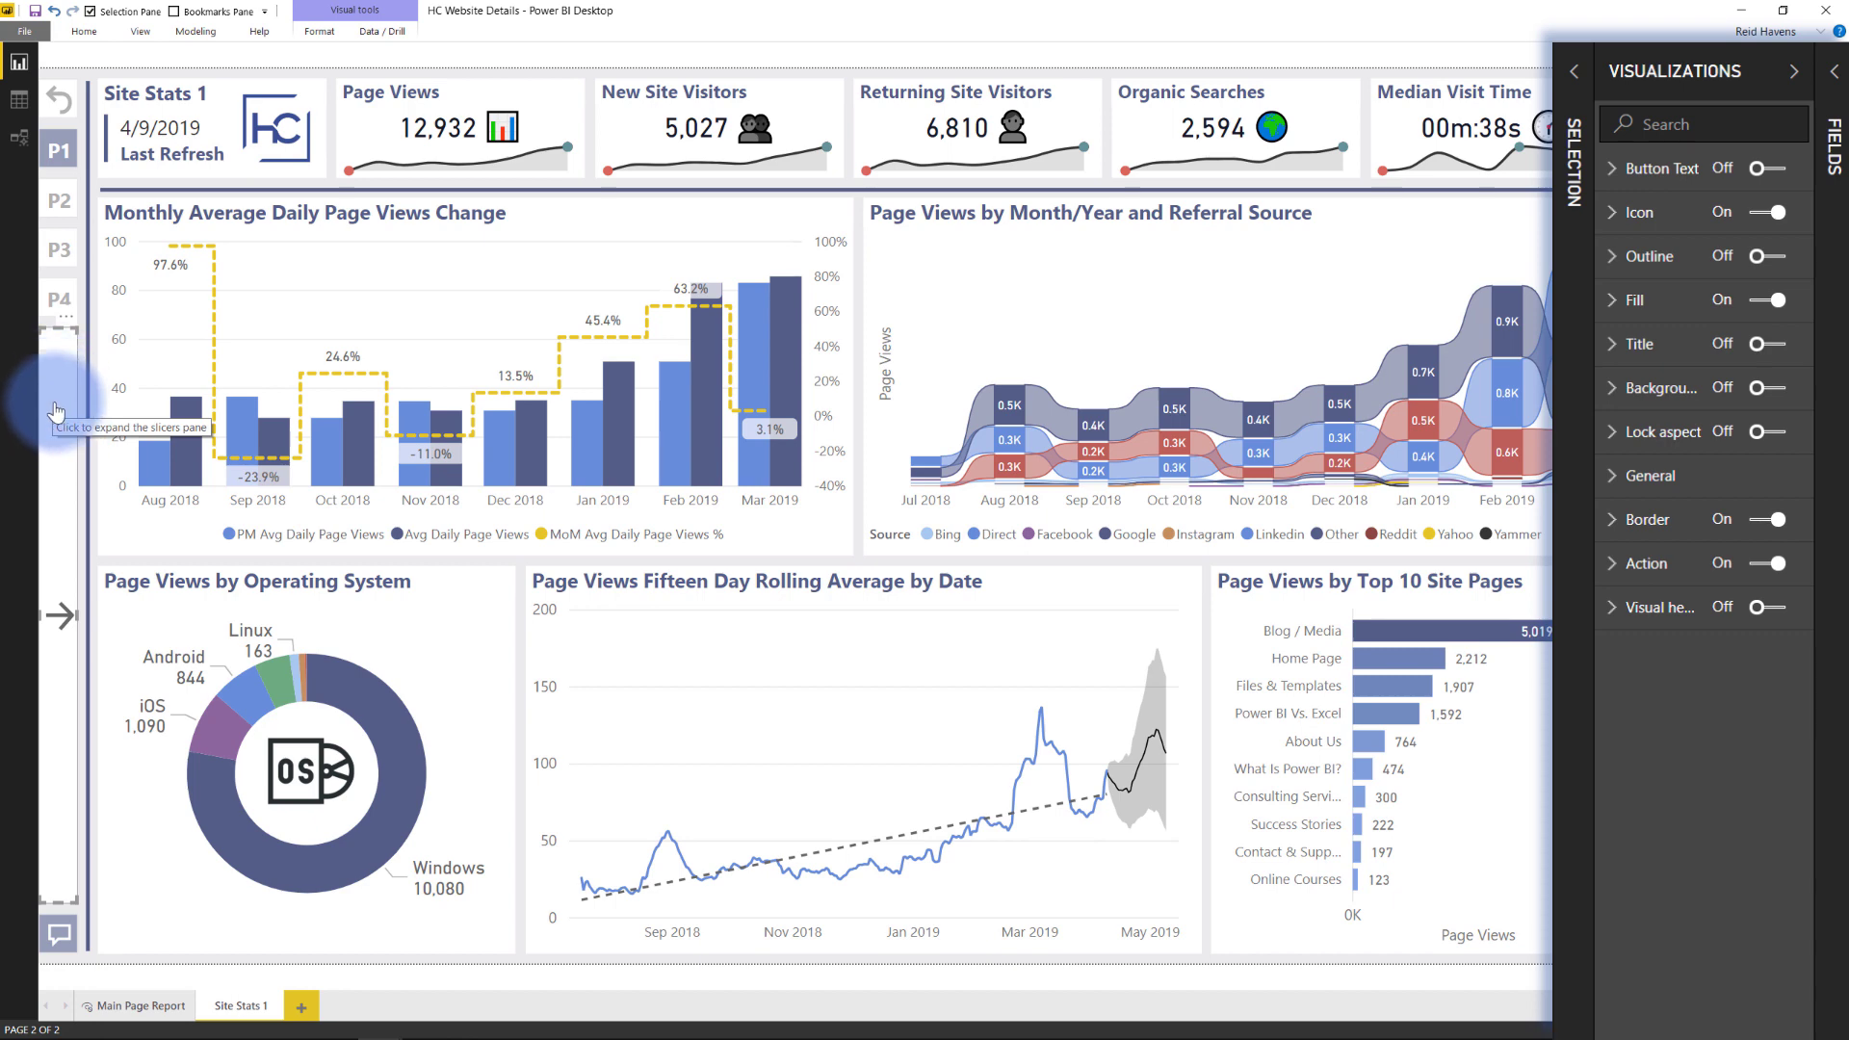
pyautogui.click(54, 409)
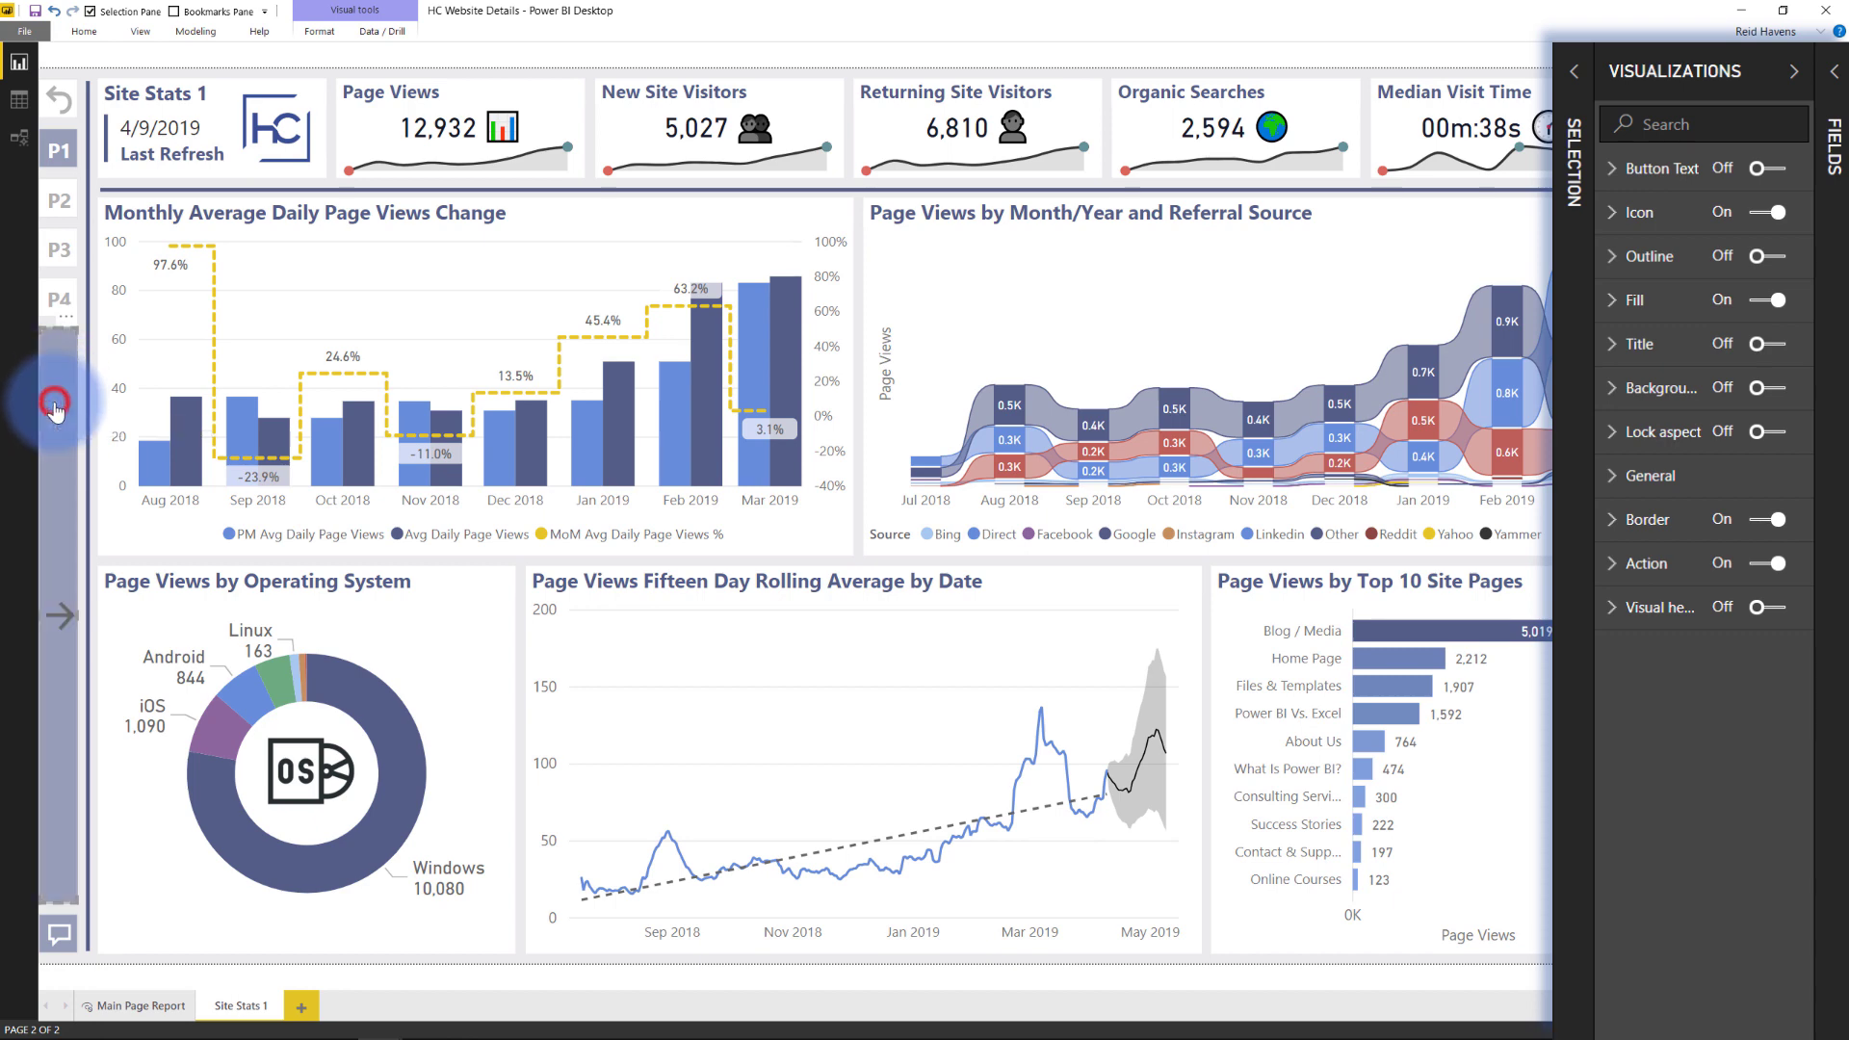
pyautogui.click(58, 106)
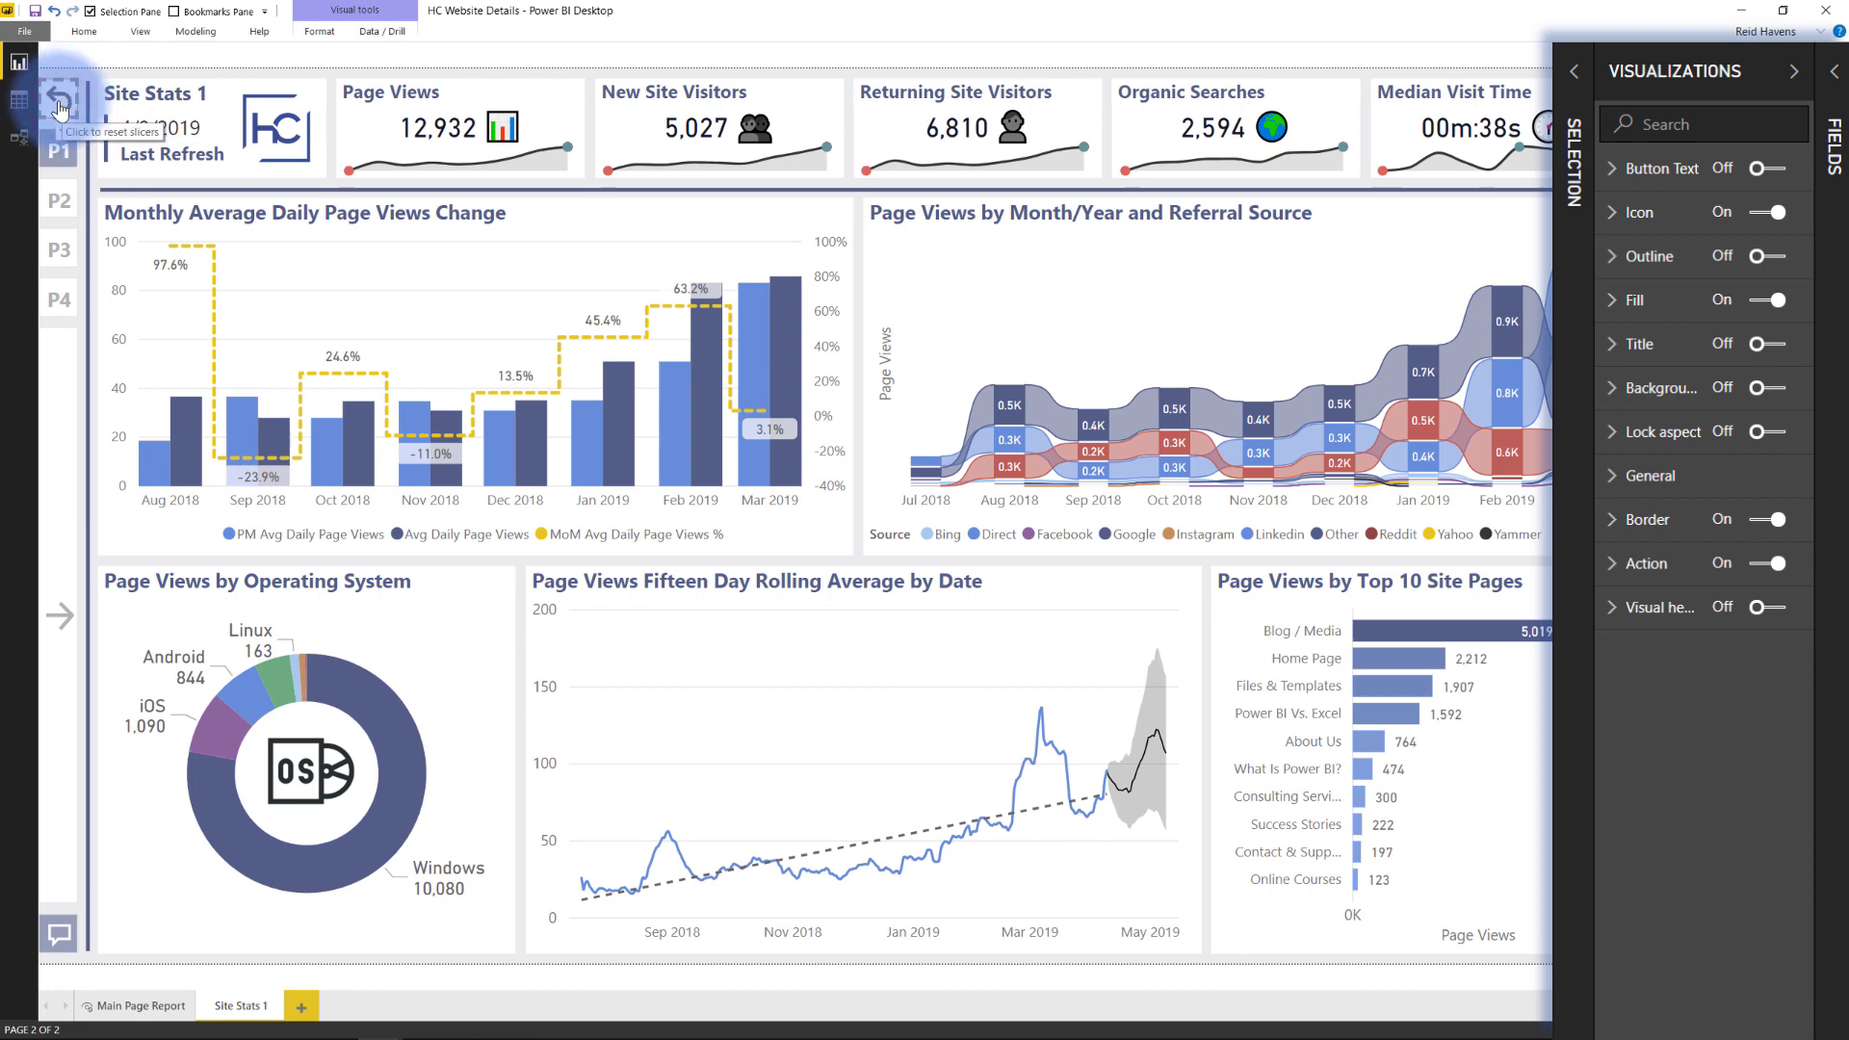
# Step: Open the Select Filters pane, showing Date 7/17/2018–4/9/2019 and all visitor filters at All
pyautogui.click(59, 422)
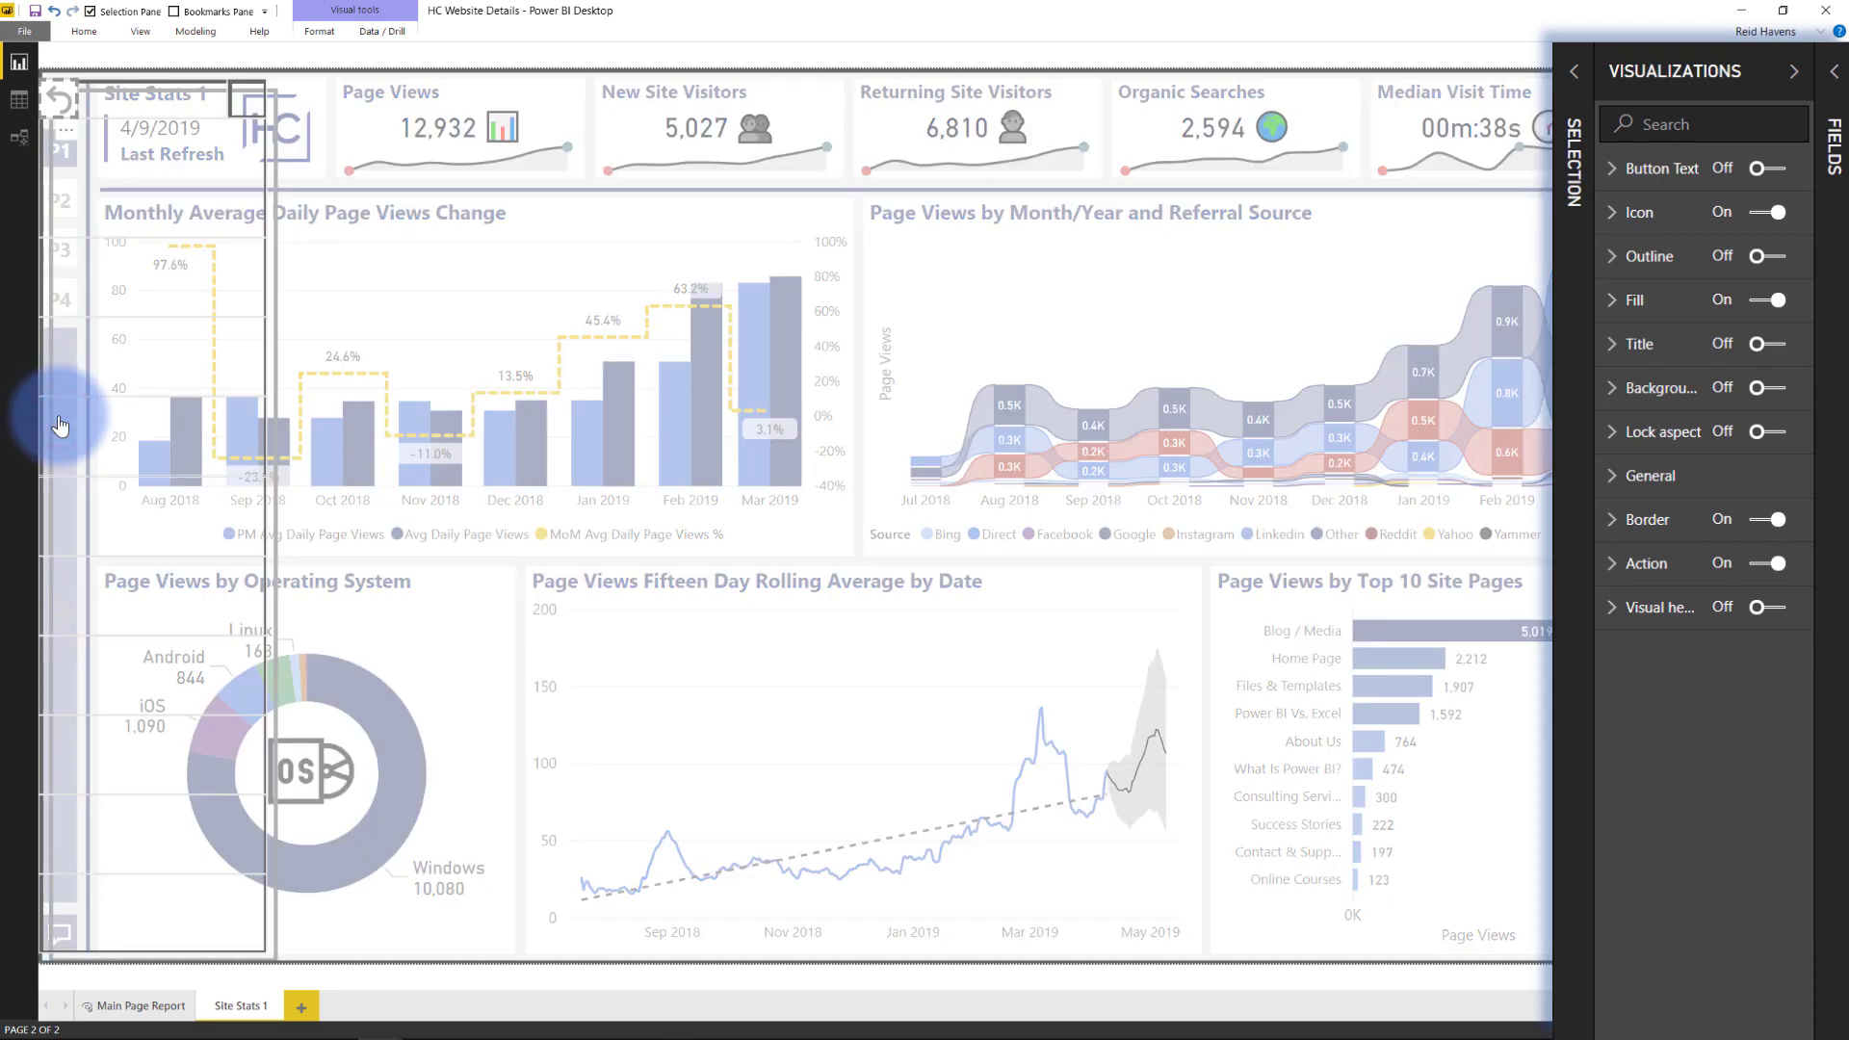
pyautogui.click(158, 58)
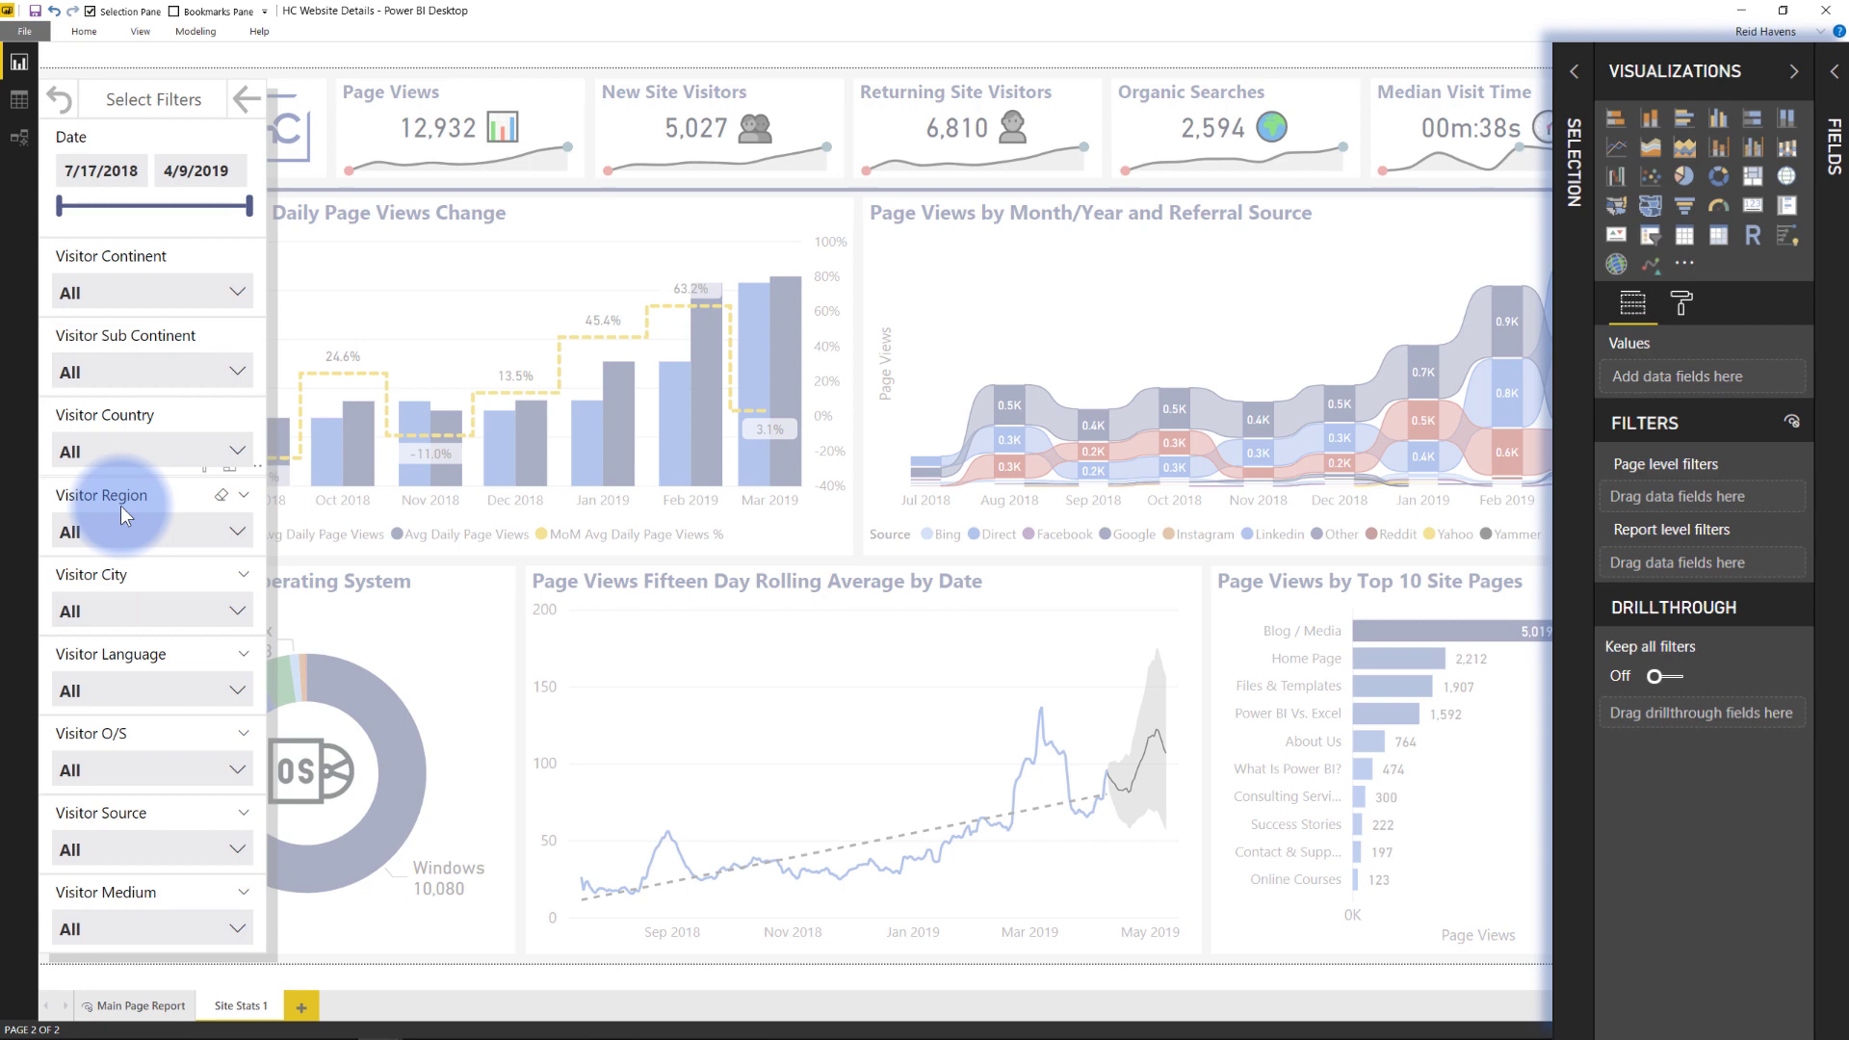
# Step: Turn on the Selection pane from the View ribbon and expand it
pyautogui.click(91, 12)
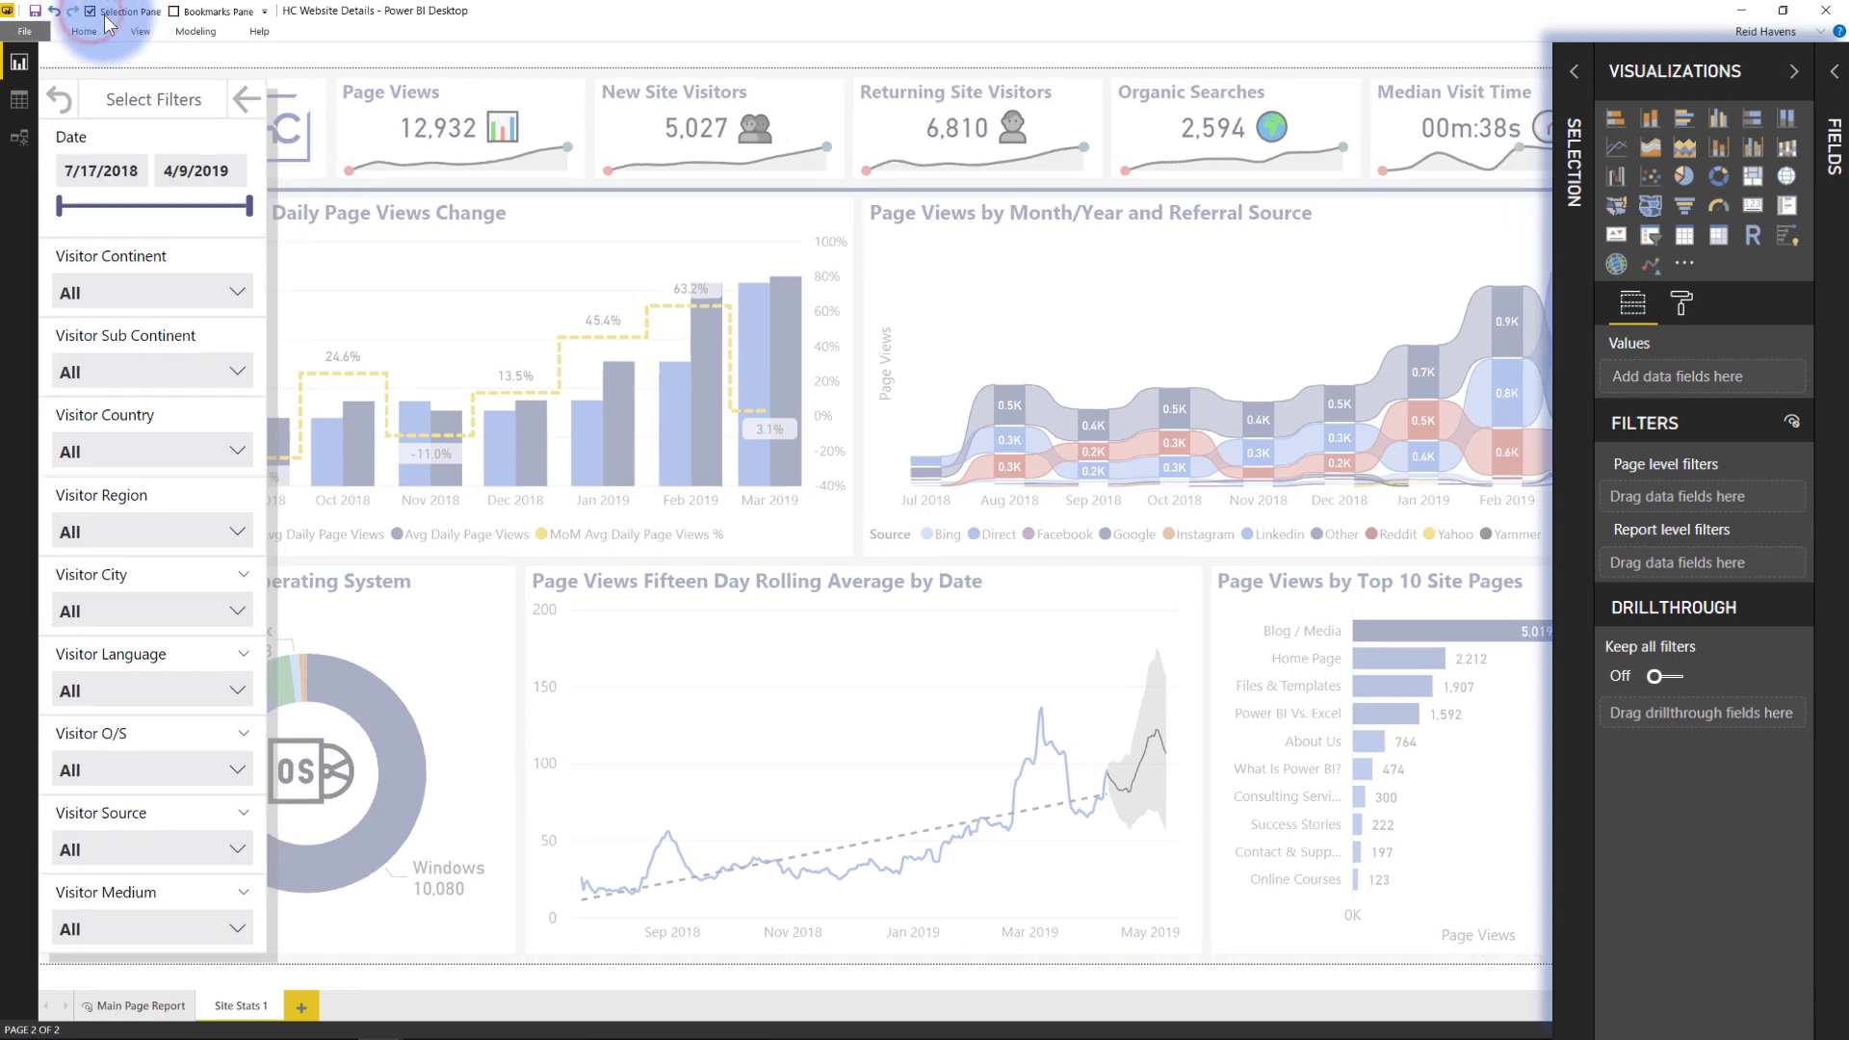
pyautogui.click(140, 30)
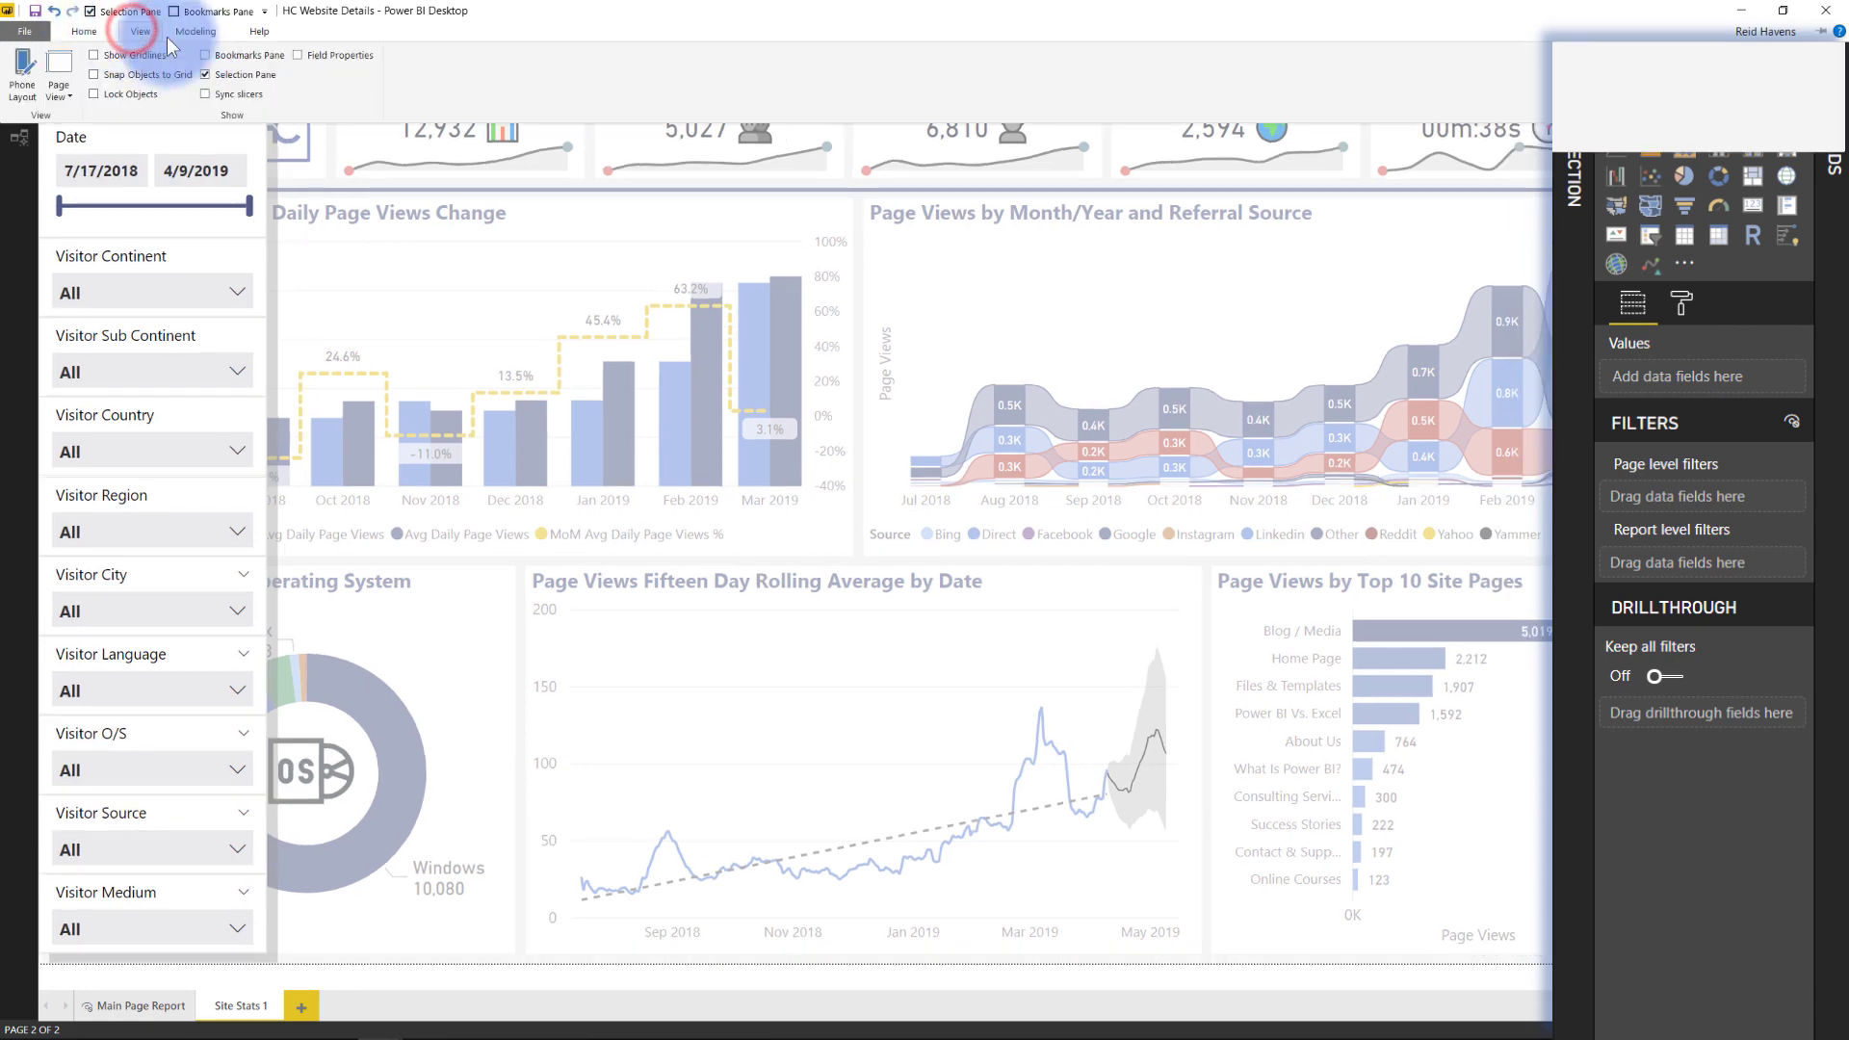
pyautogui.click(205, 75)
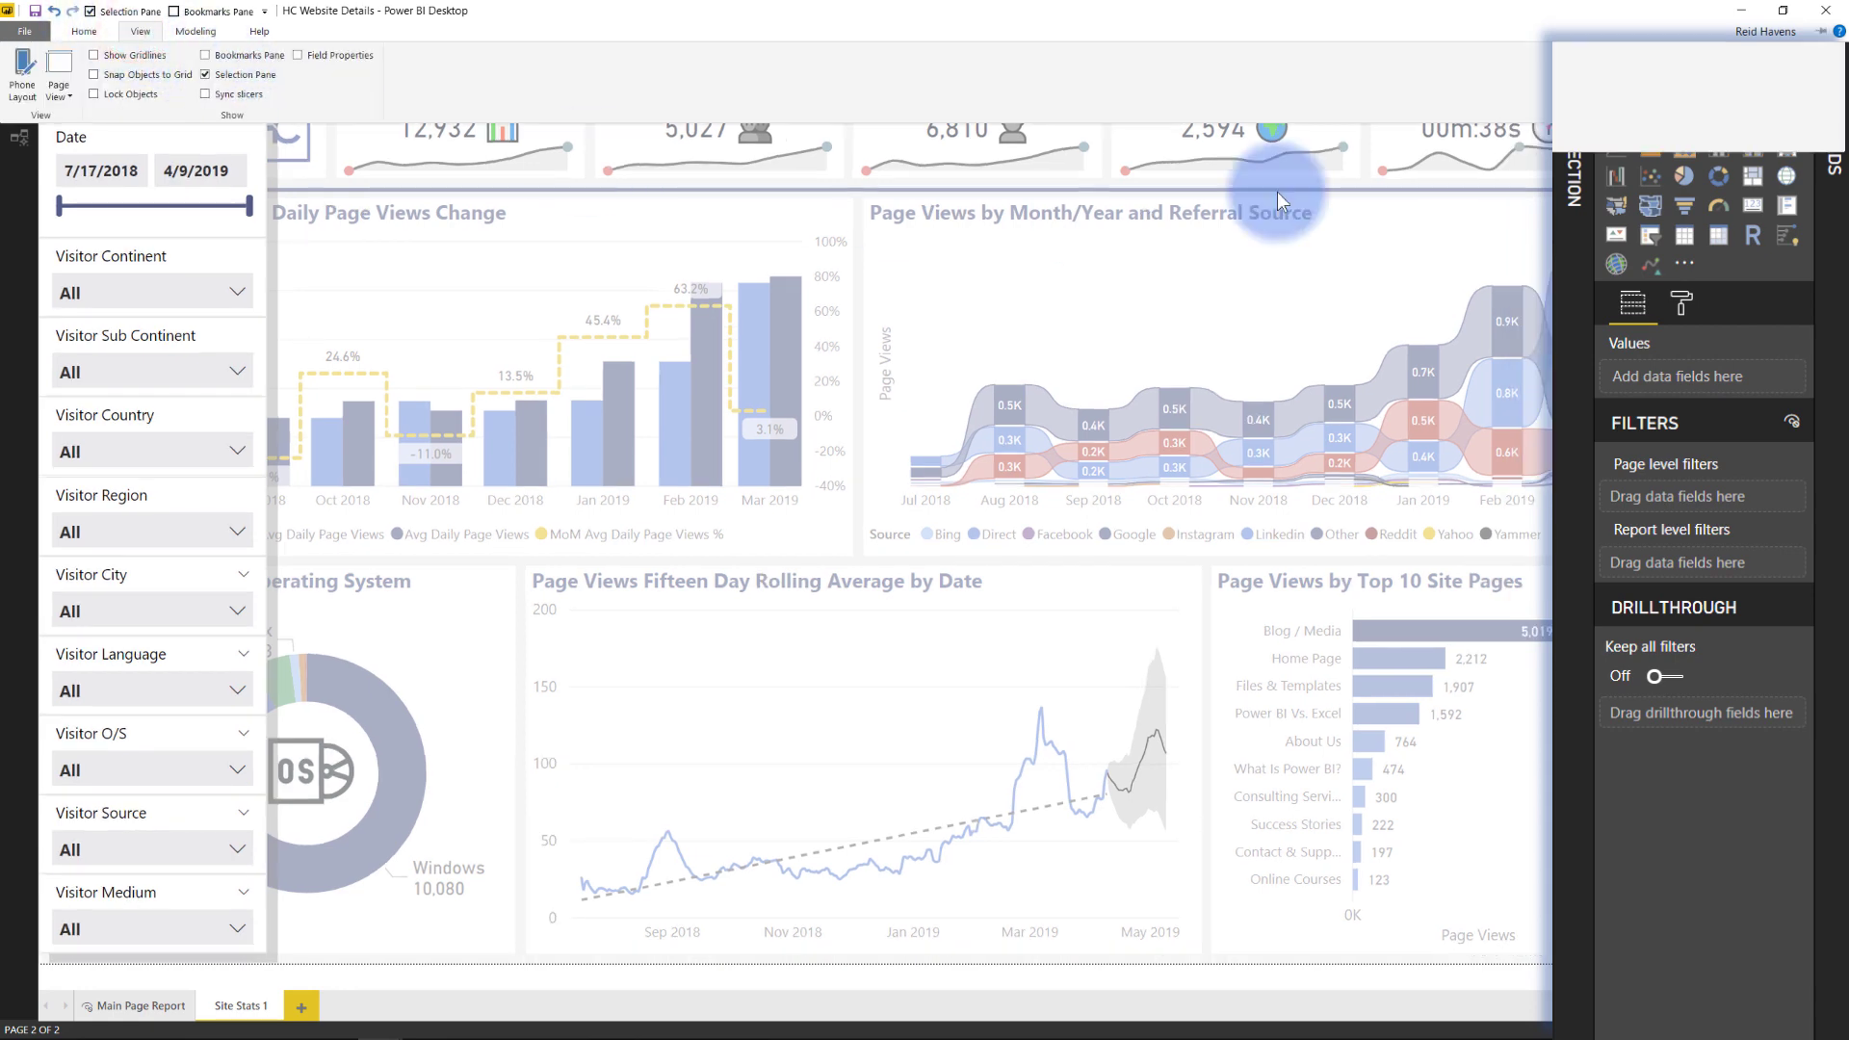
pyautogui.click(1571, 191)
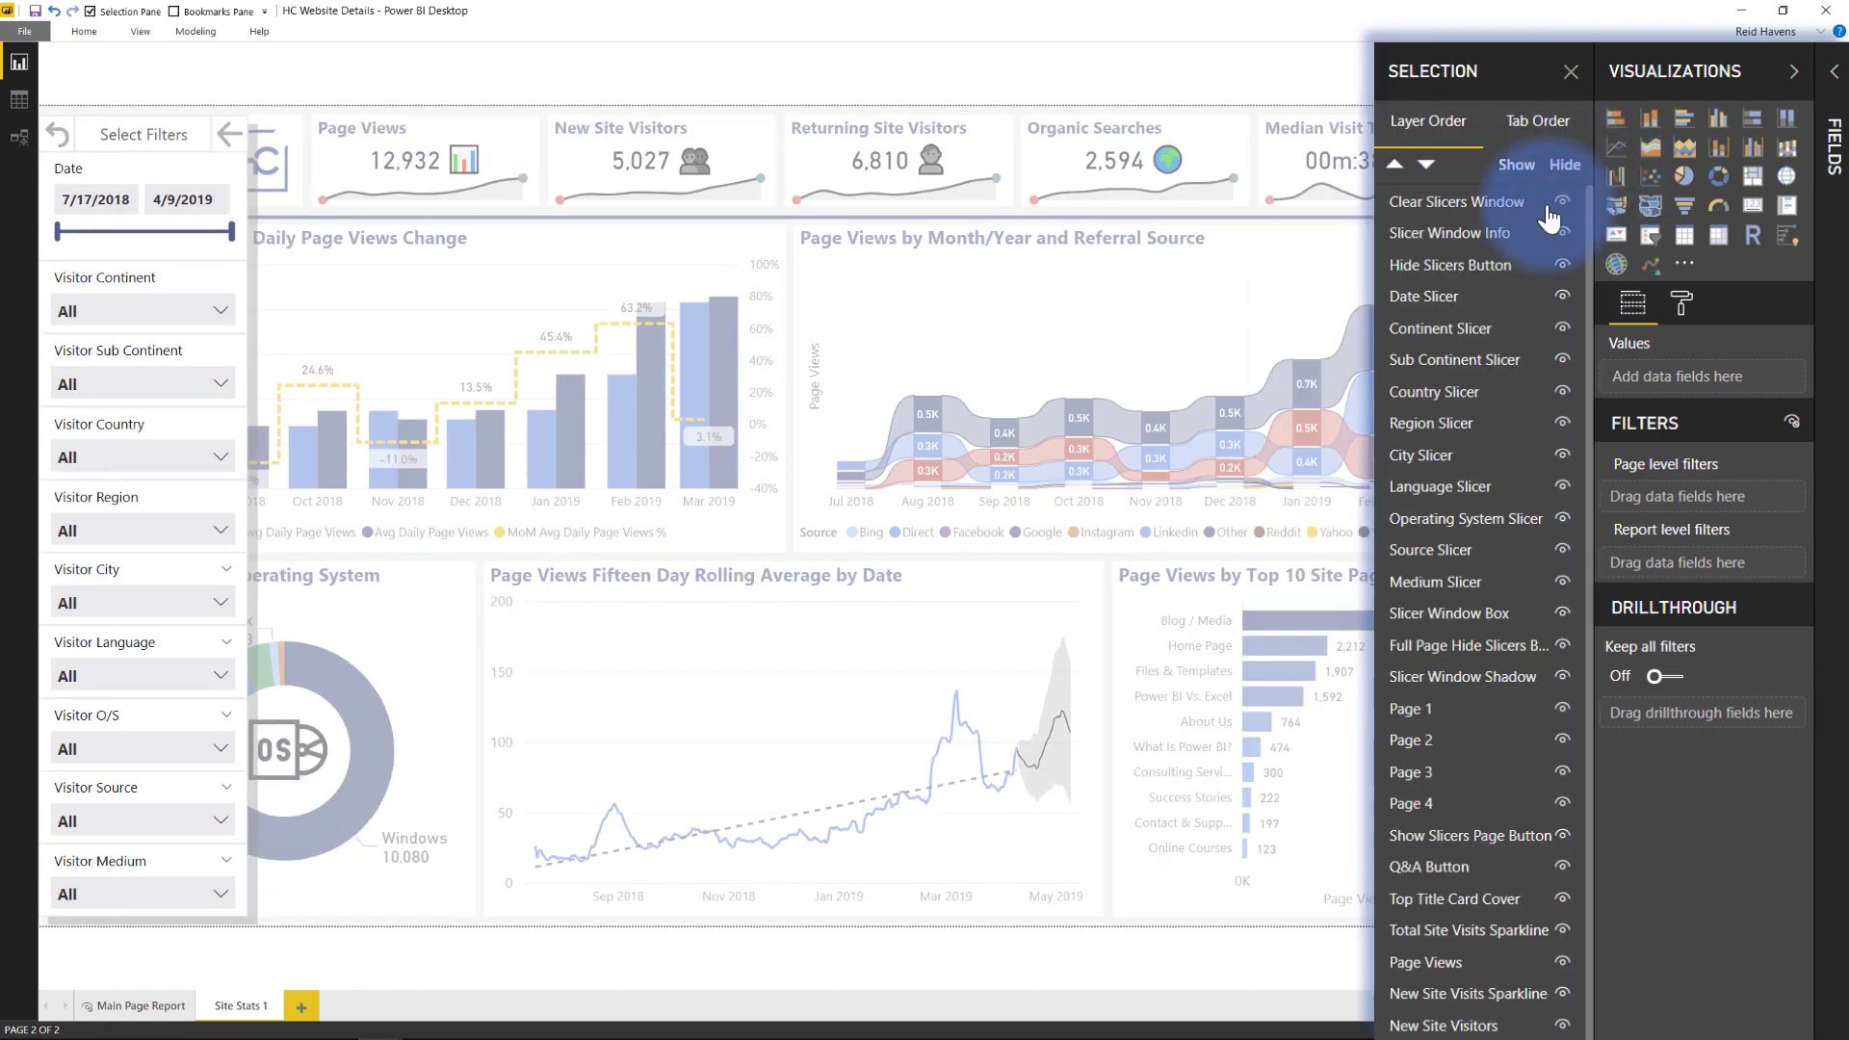
# Step: Select each layer in turn: Slicer Window Info, Hide Slicers Button, every slicer, Slicer Window Box
pyautogui.click(58, 138)
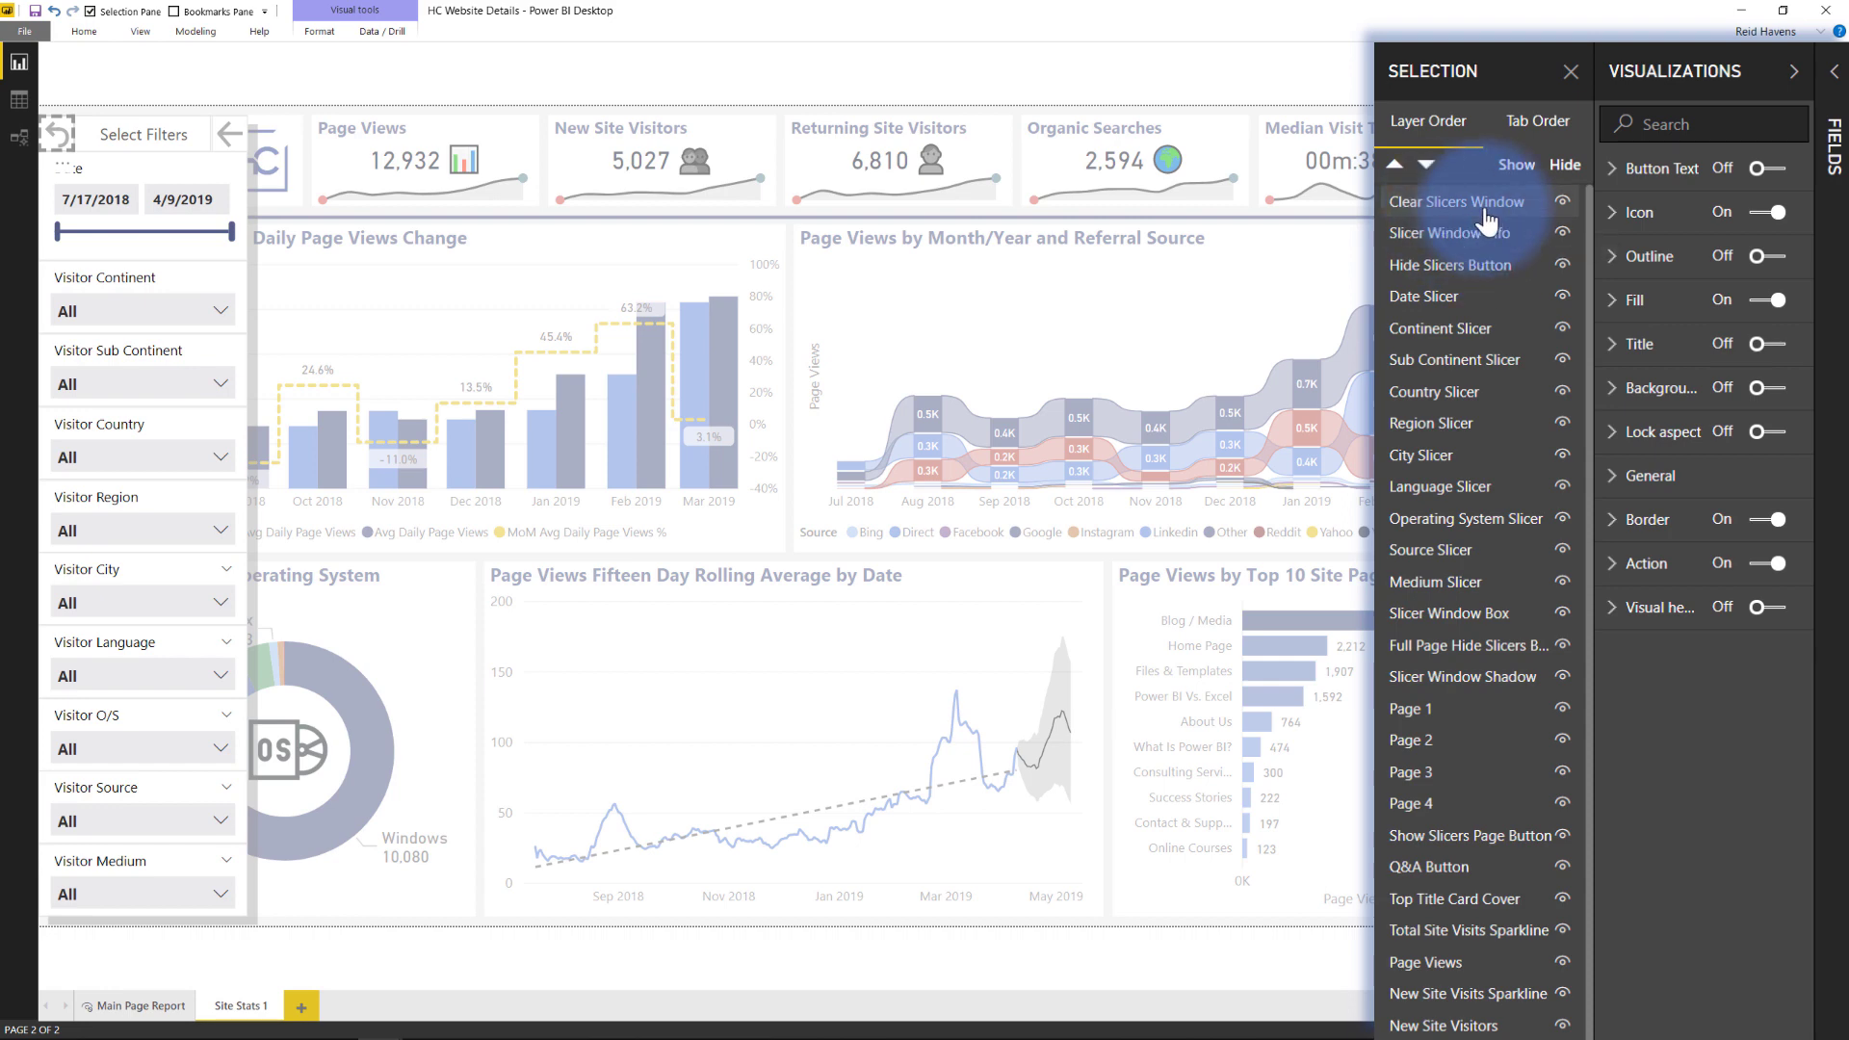
pyautogui.click(1456, 232)
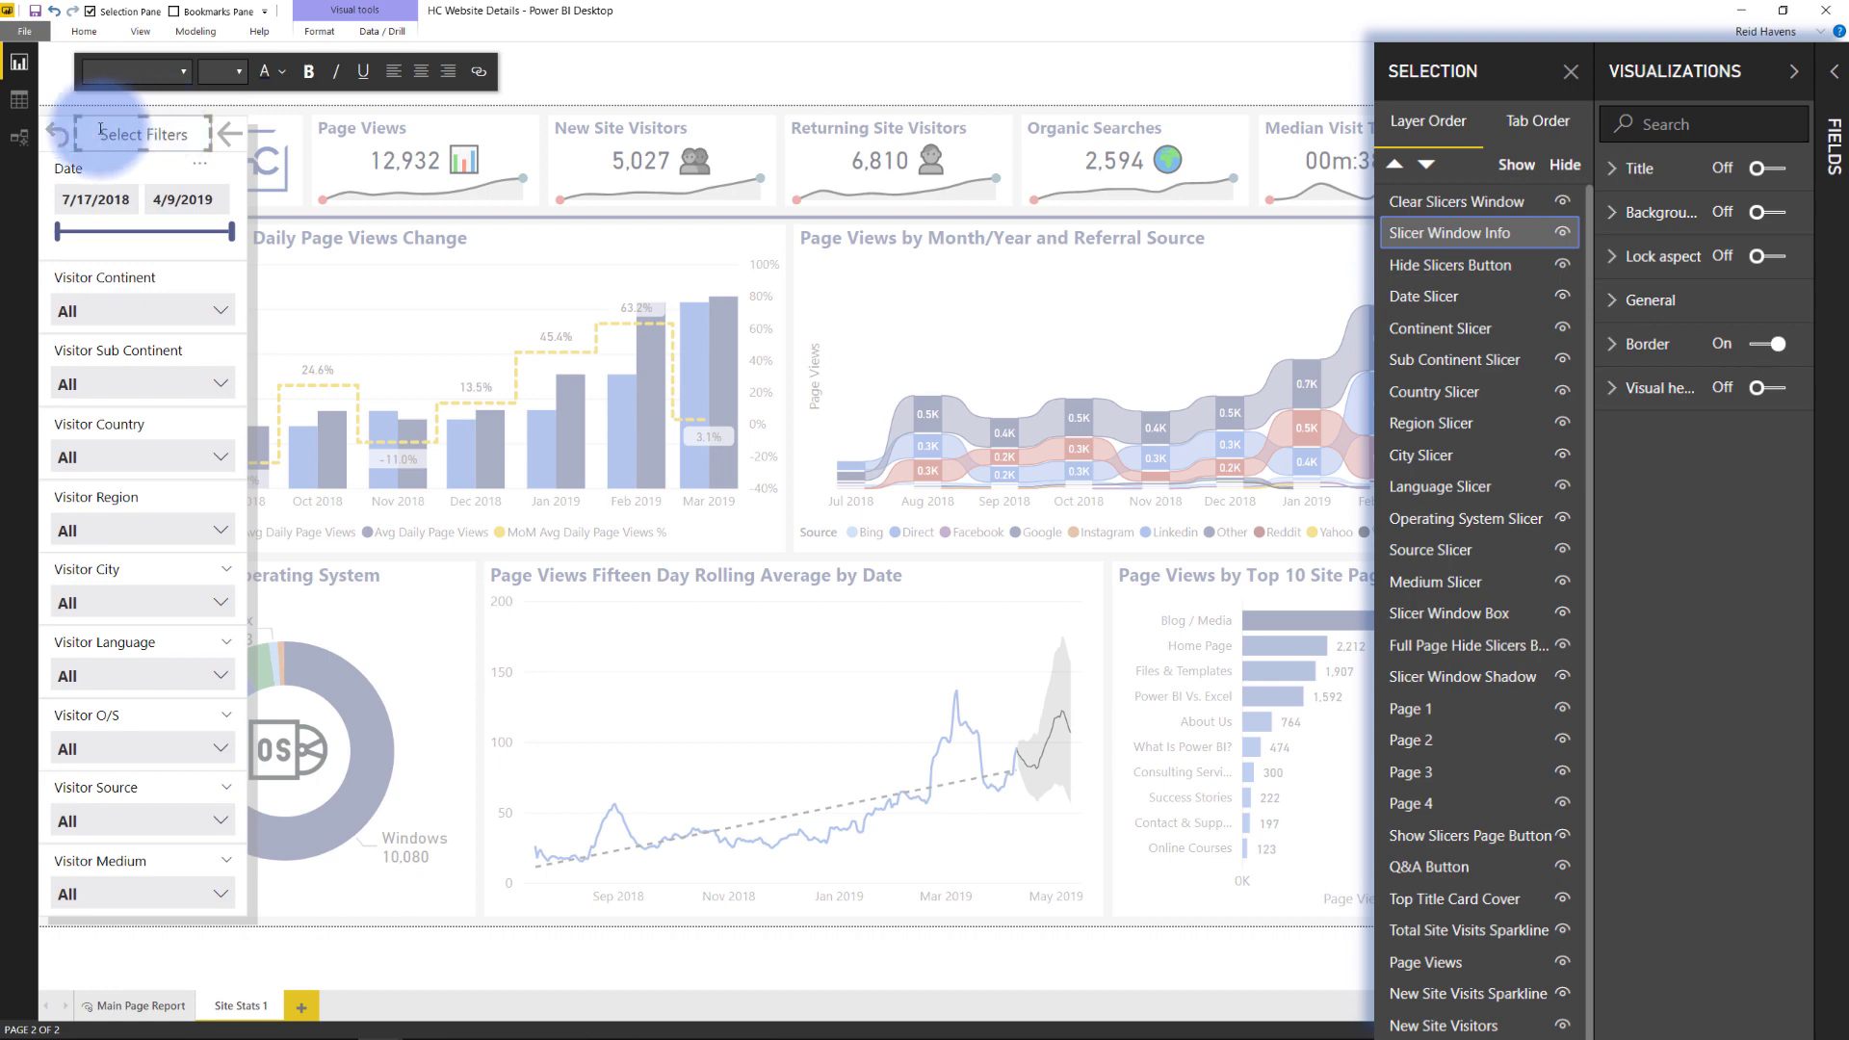
pyautogui.click(1449, 272)
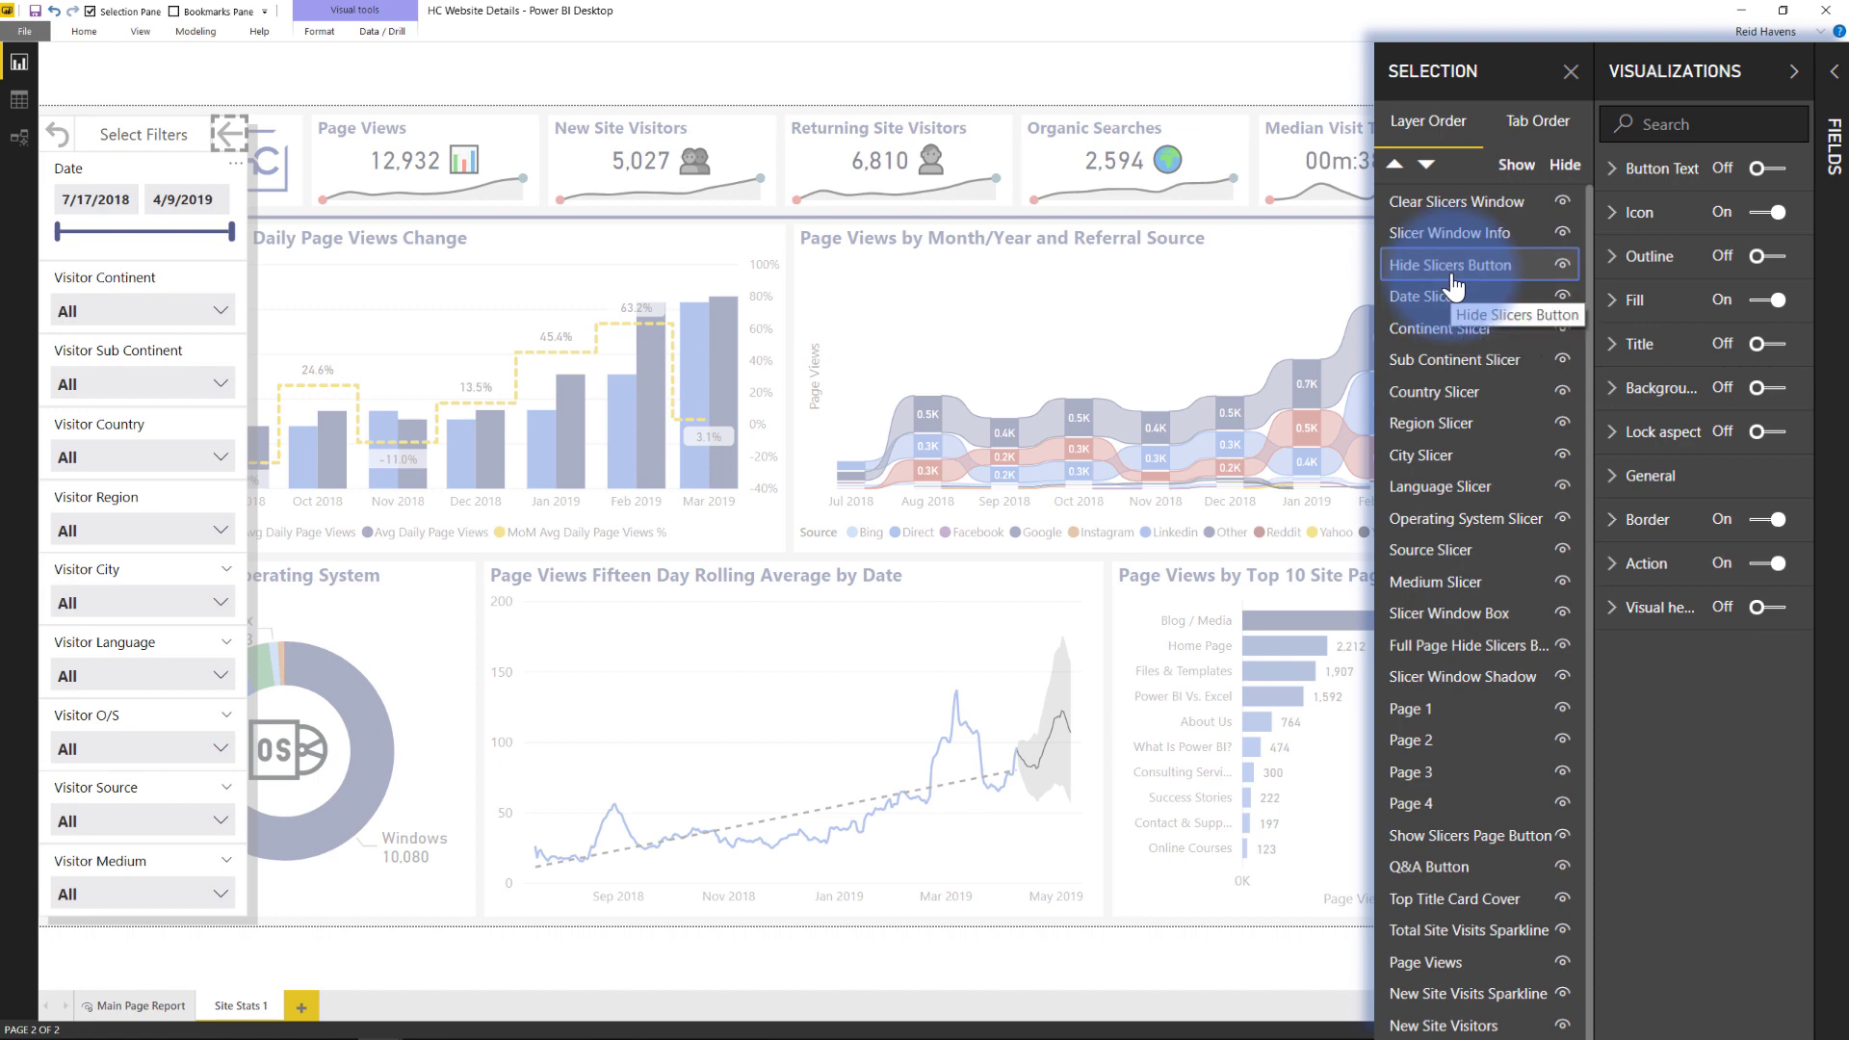
pyautogui.click(1454, 297)
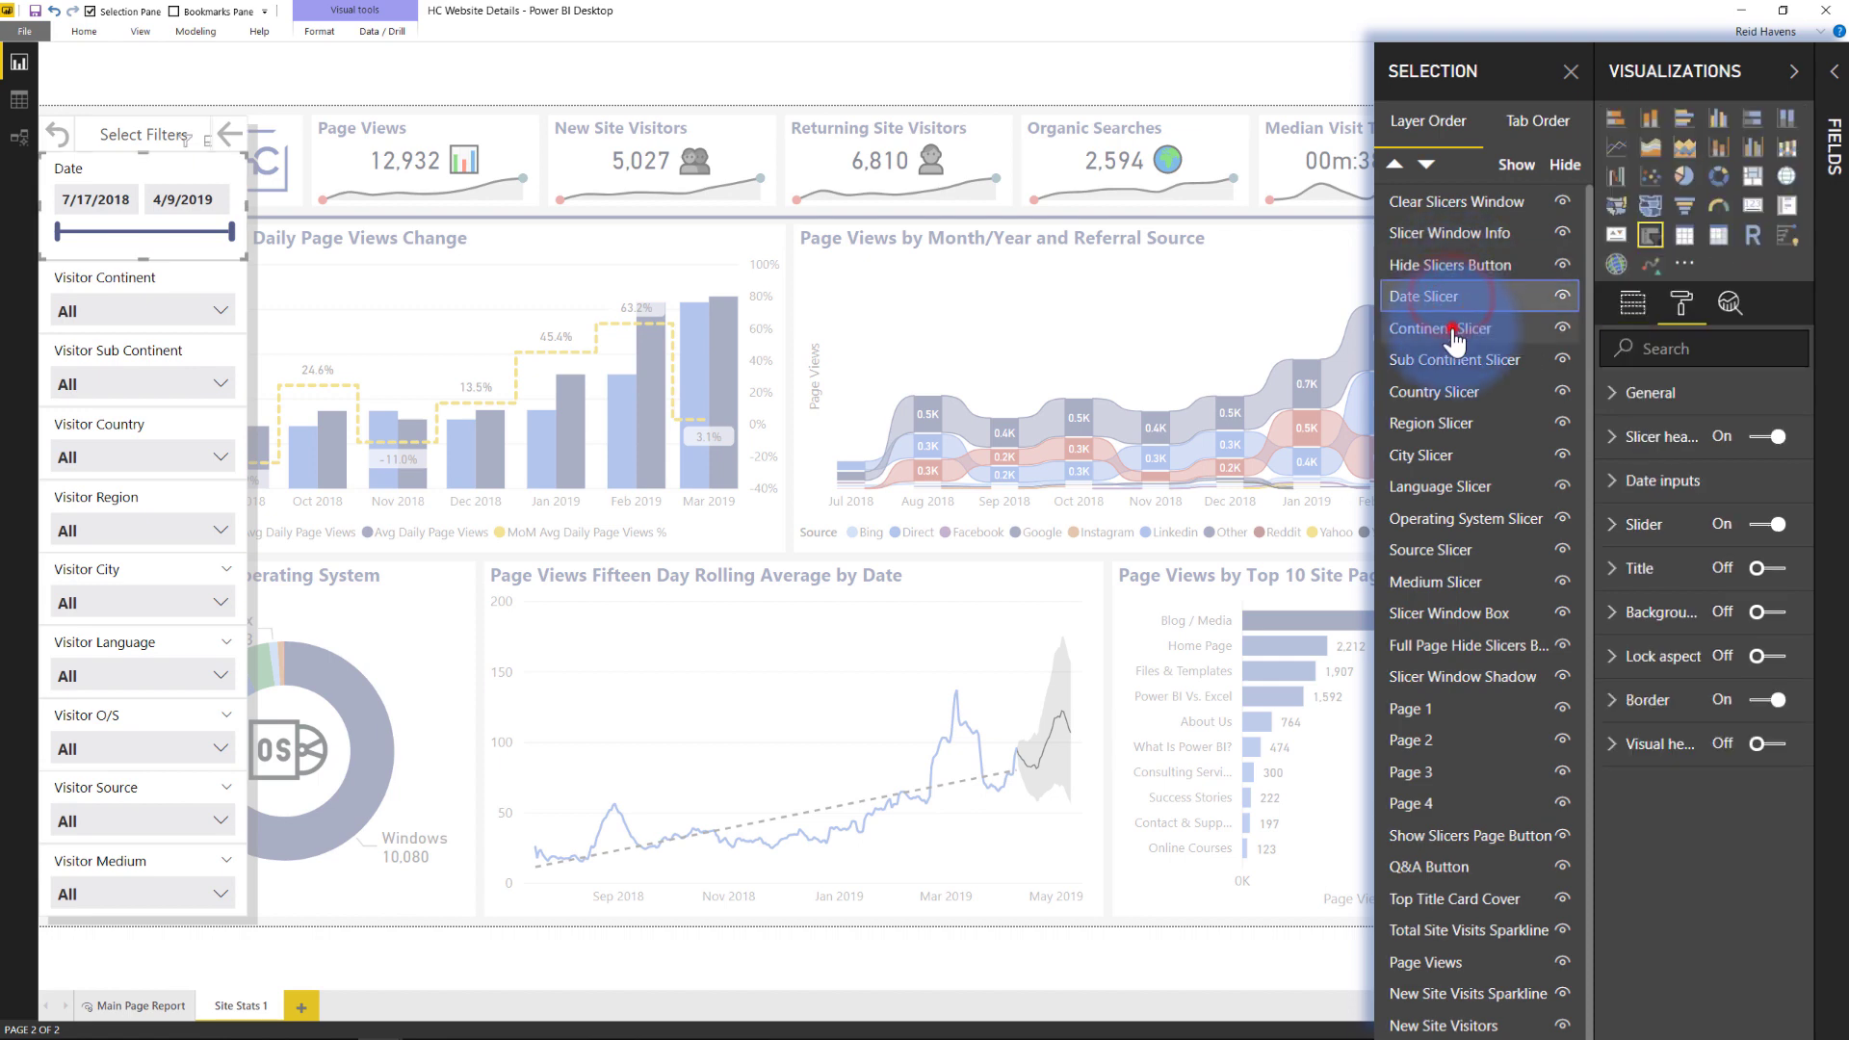
pyautogui.click(1451, 327)
pyautogui.click(1454, 359)
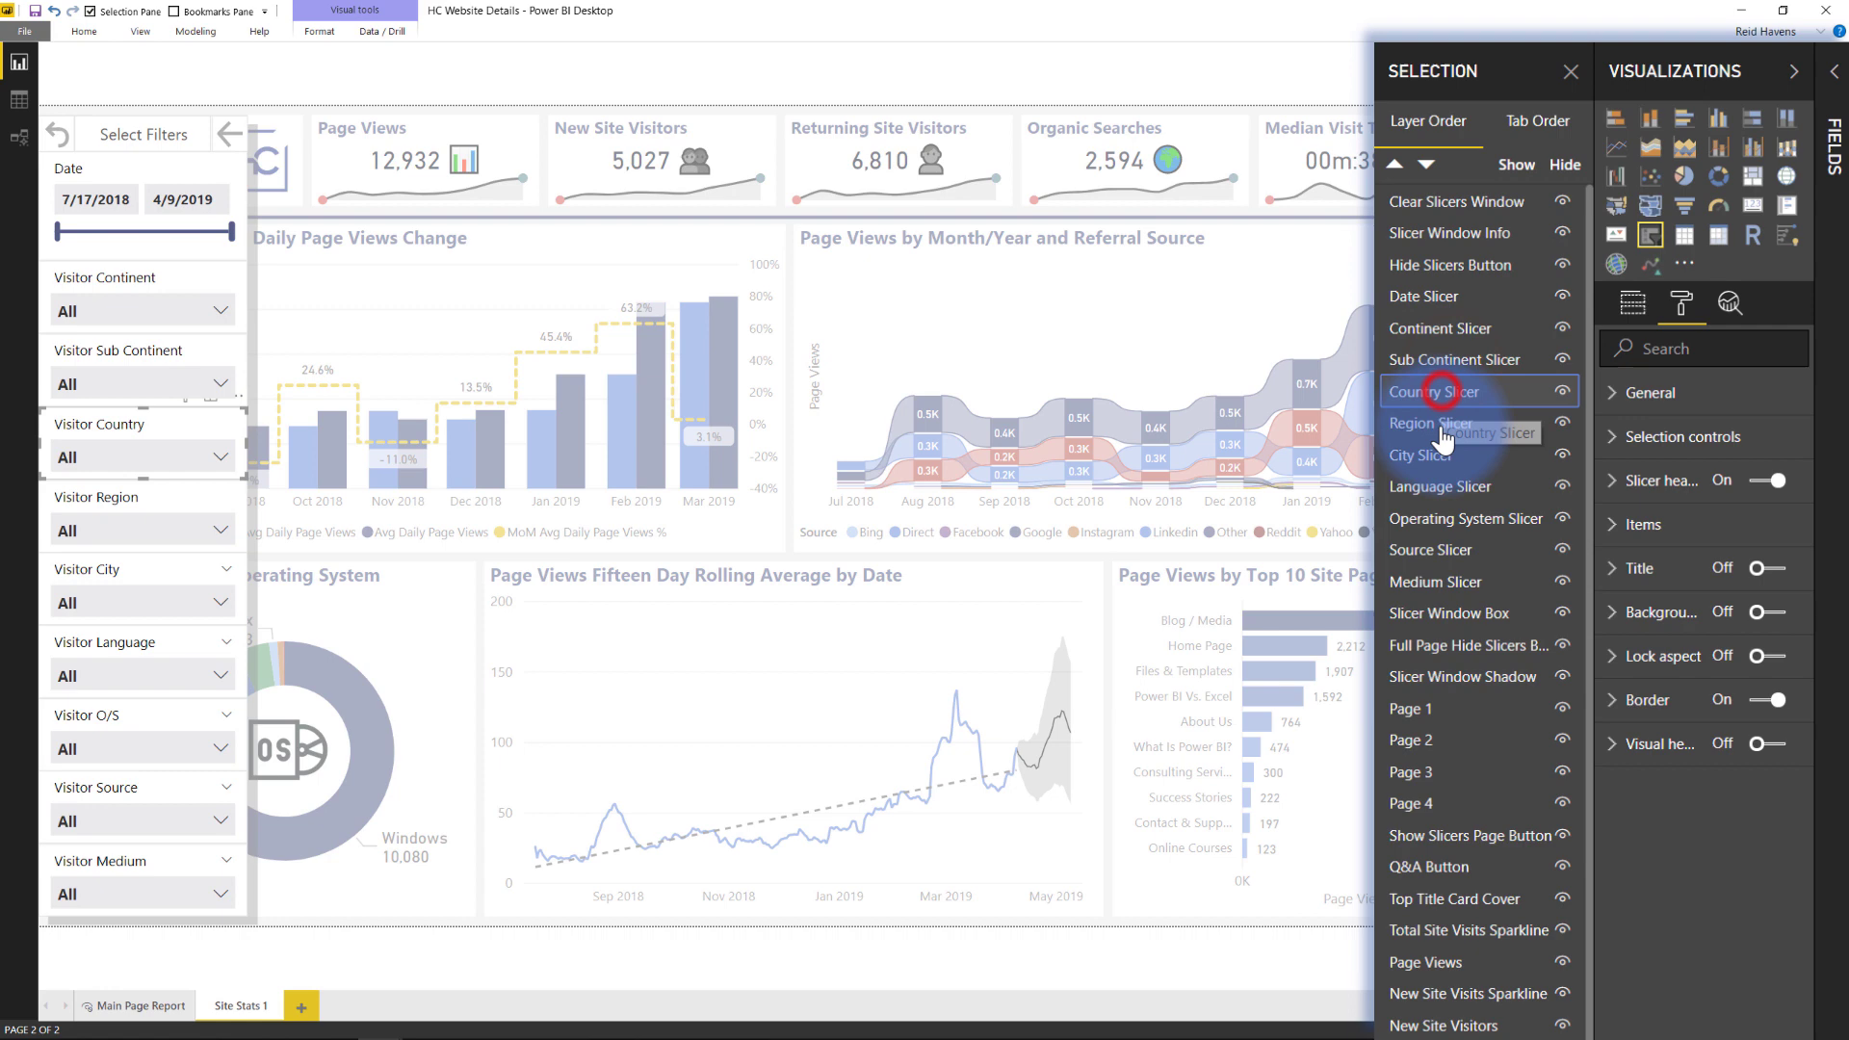
pyautogui.click(1435, 392)
pyautogui.click(1435, 423)
pyautogui.click(1433, 455)
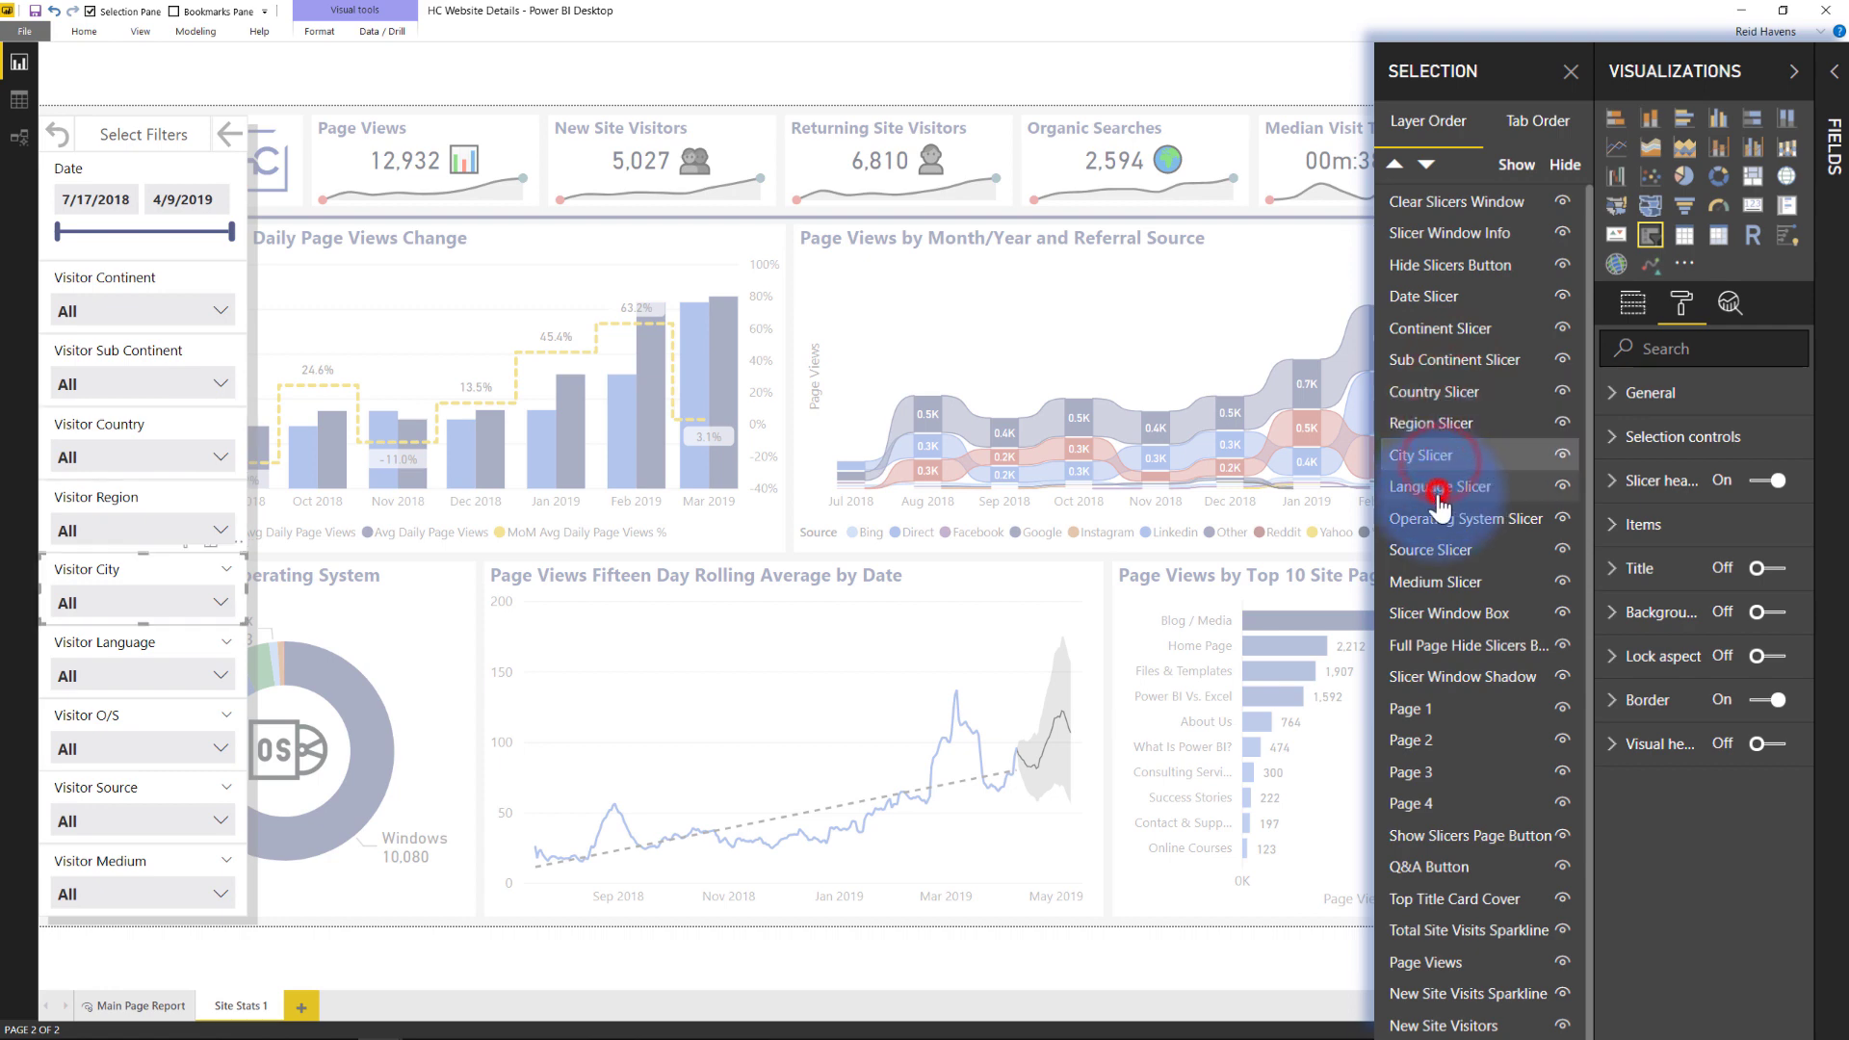
pyautogui.click(1437, 487)
pyautogui.click(1440, 520)
pyautogui.click(1430, 550)
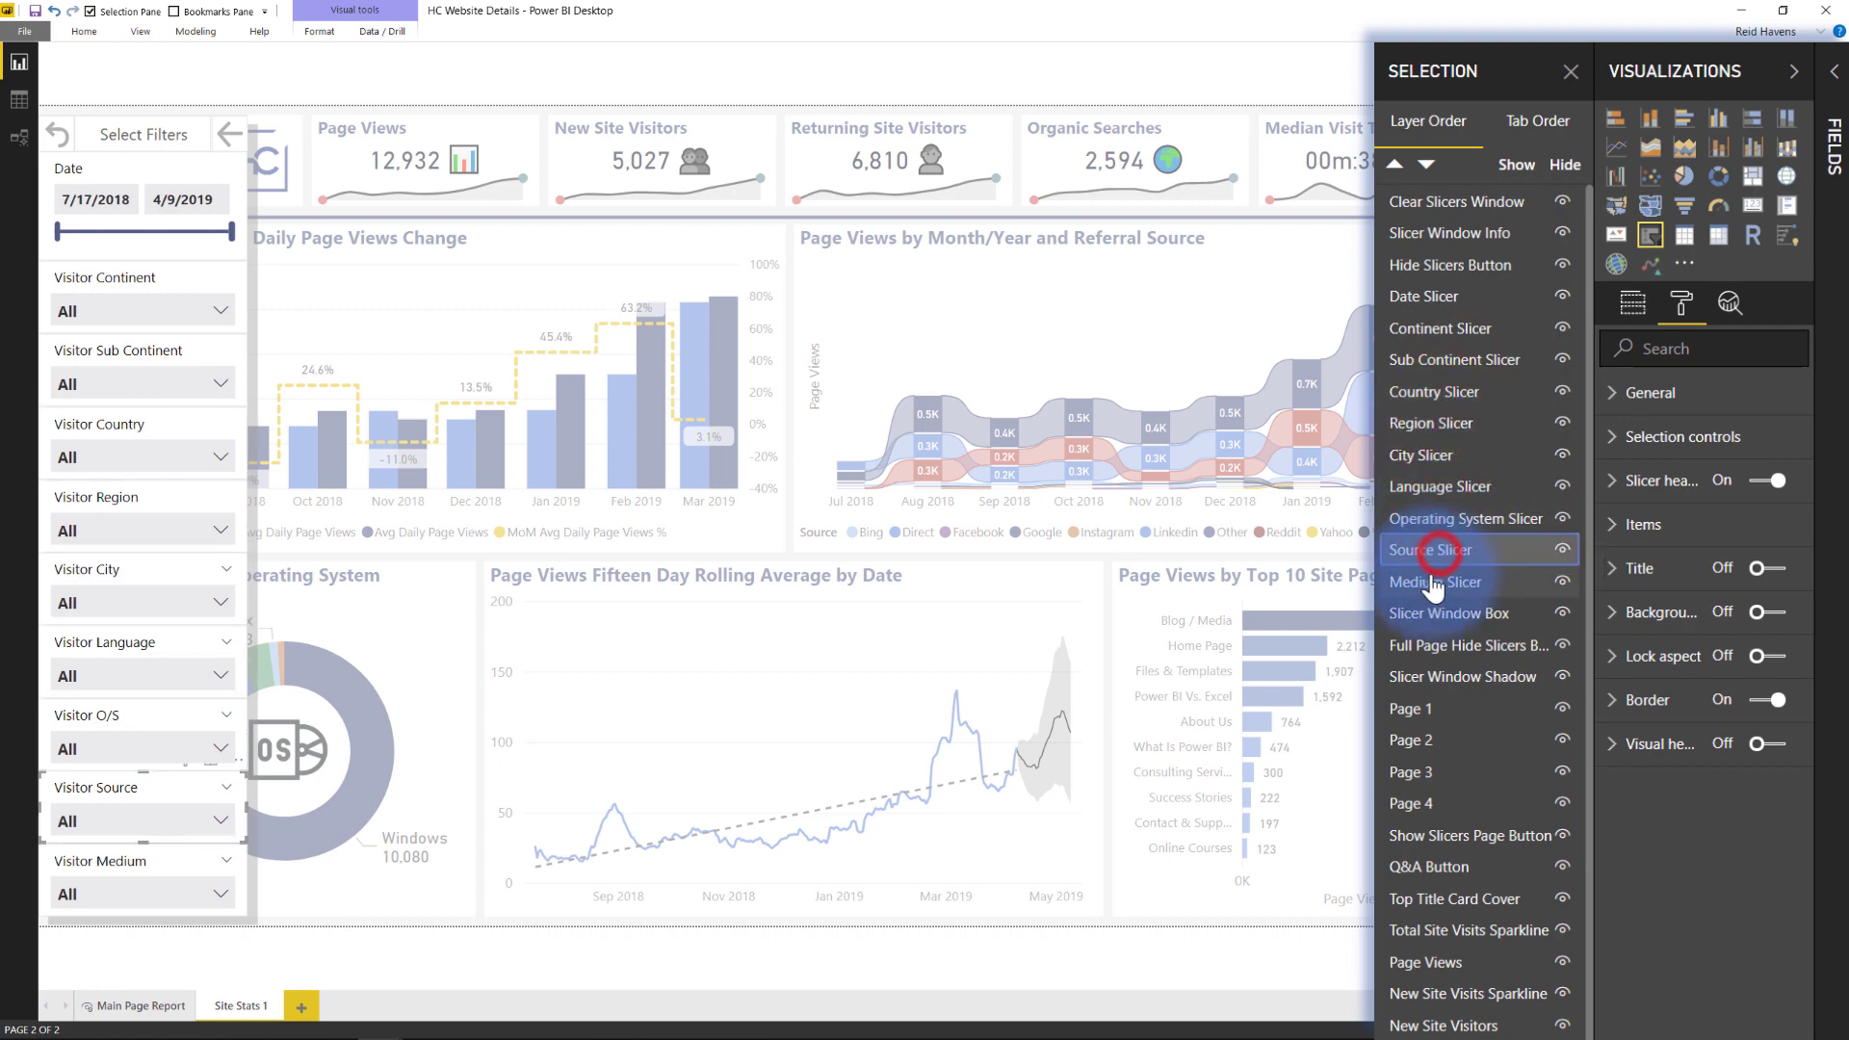
pyautogui.click(1432, 584)
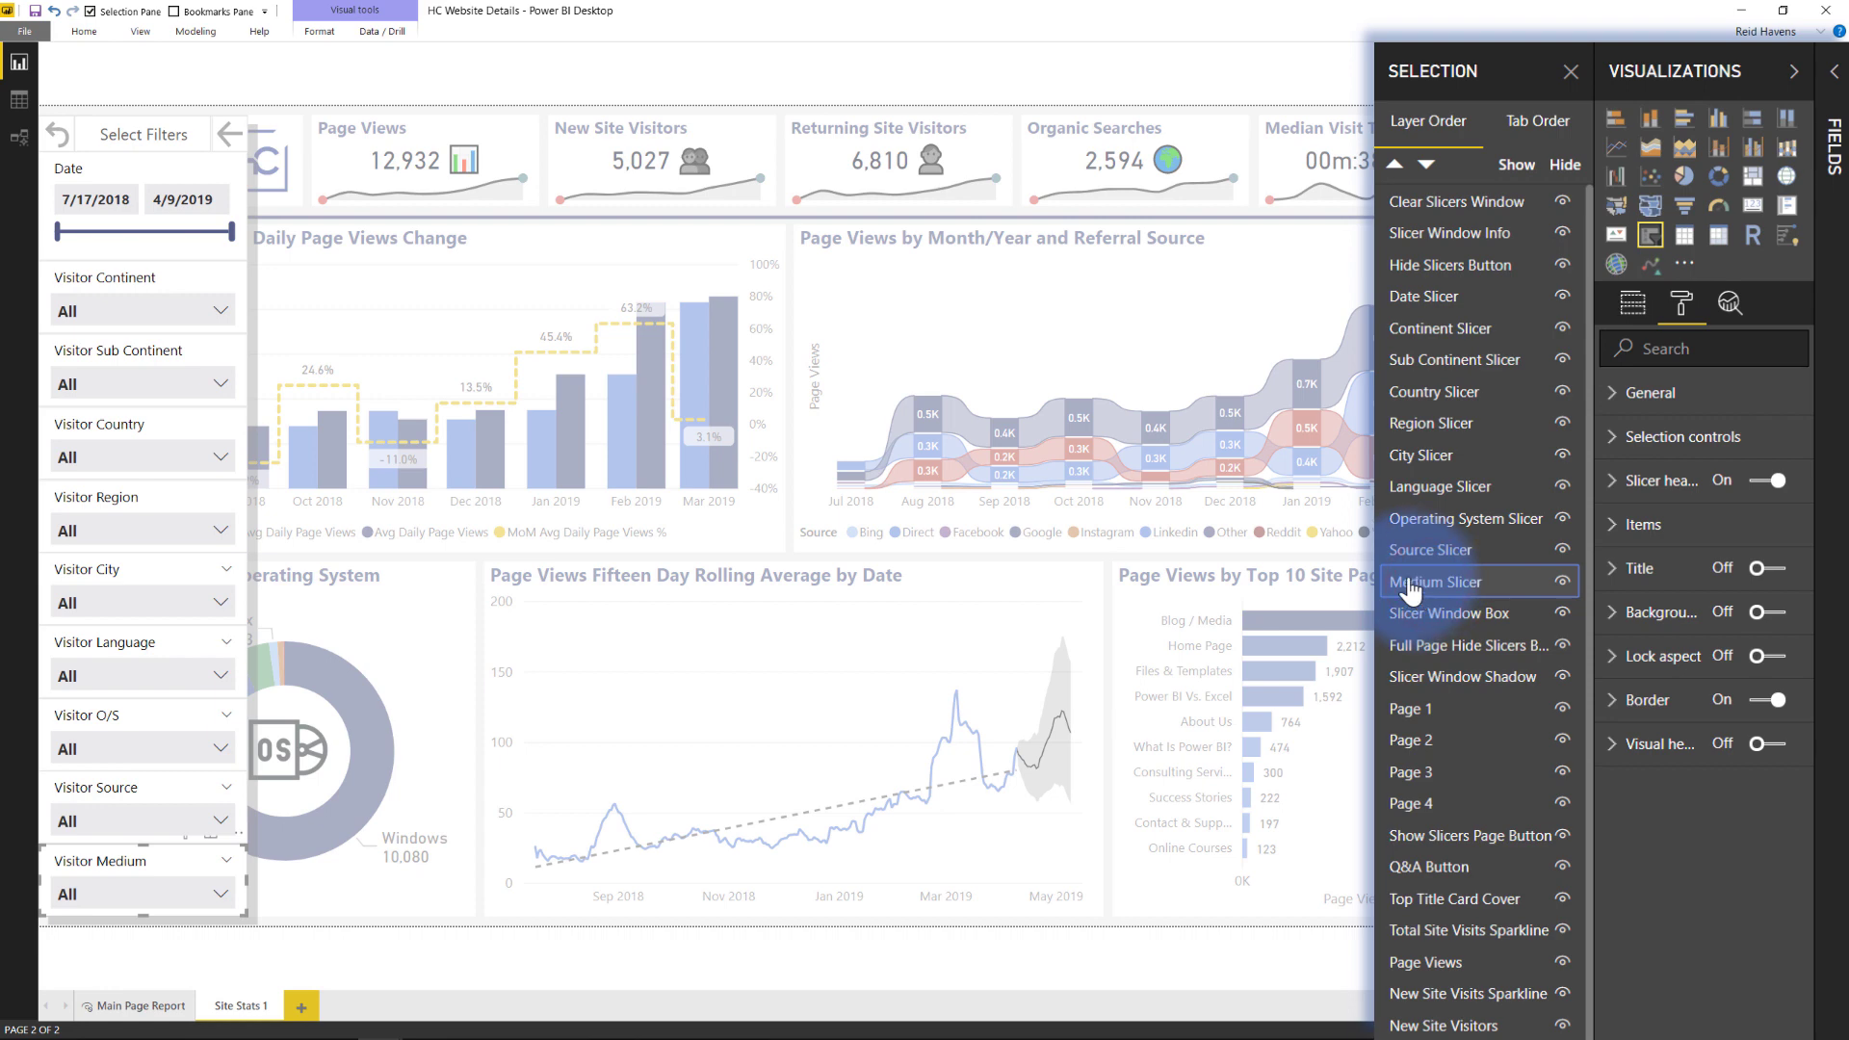
pyautogui.click(1478, 618)
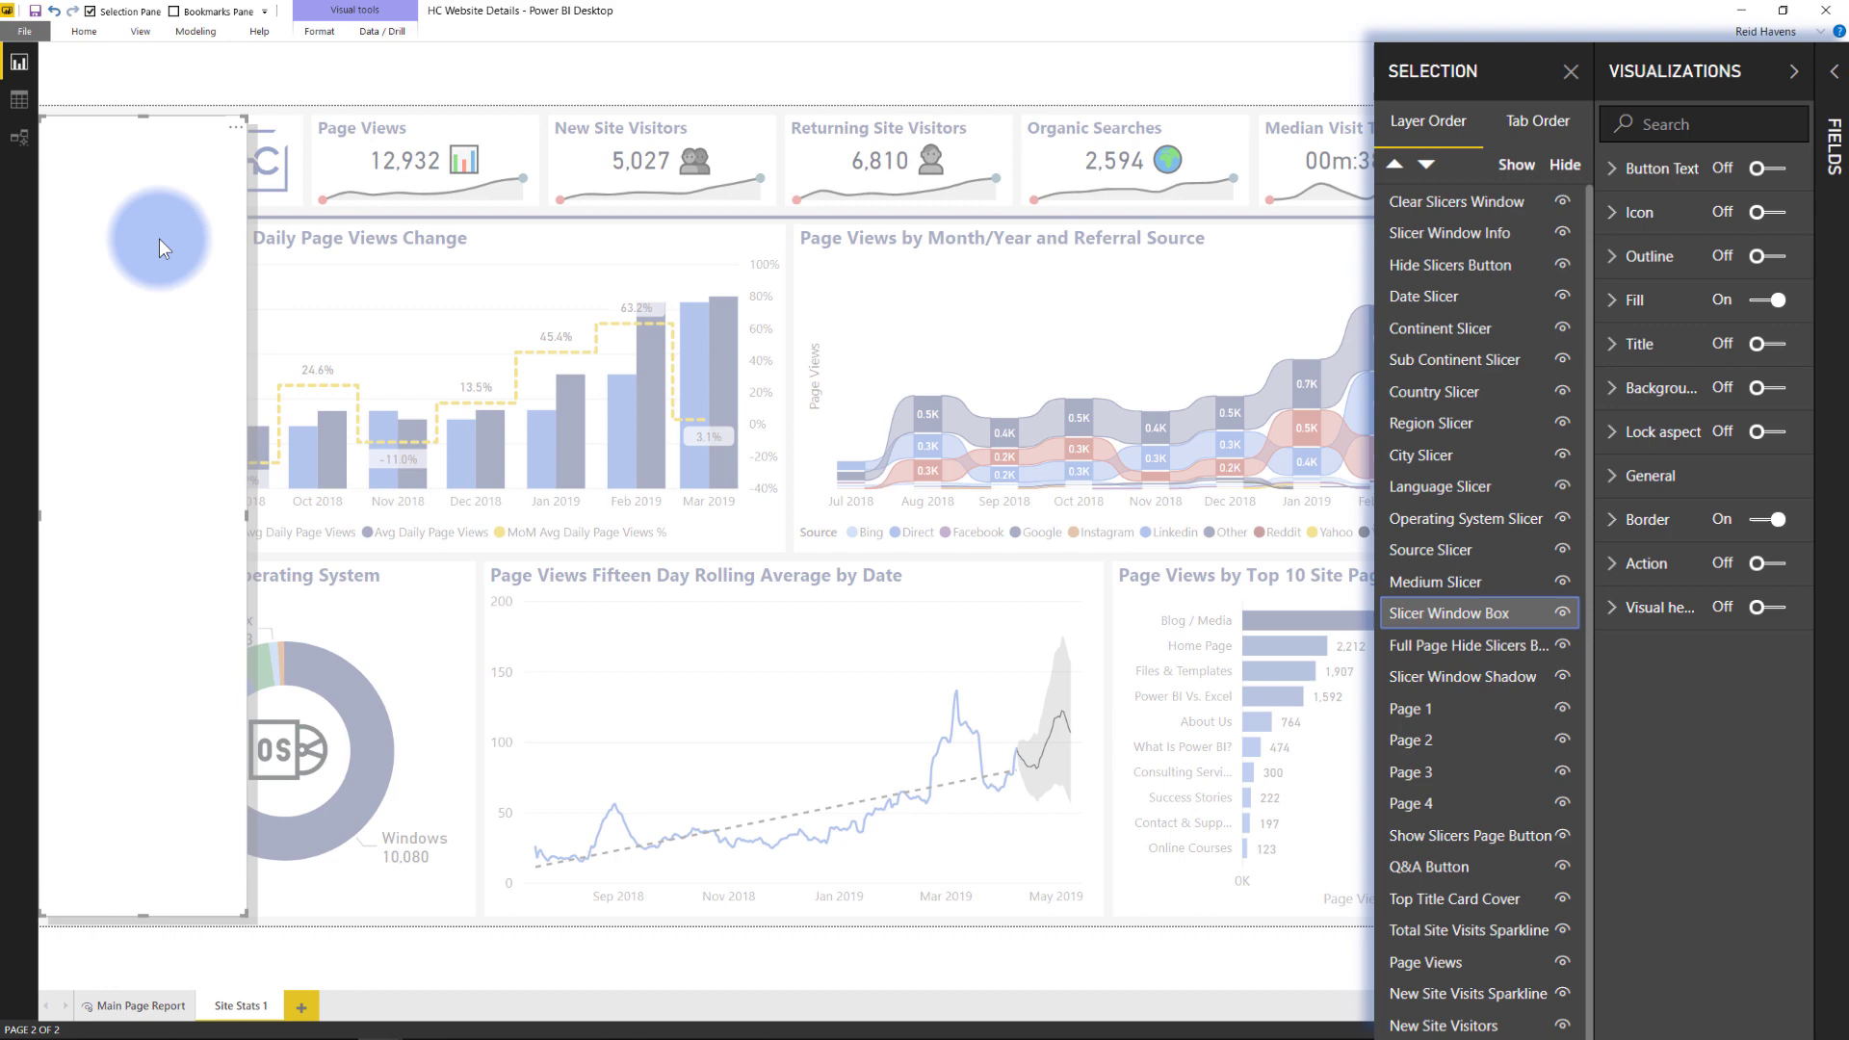
pyautogui.click(319, 31)
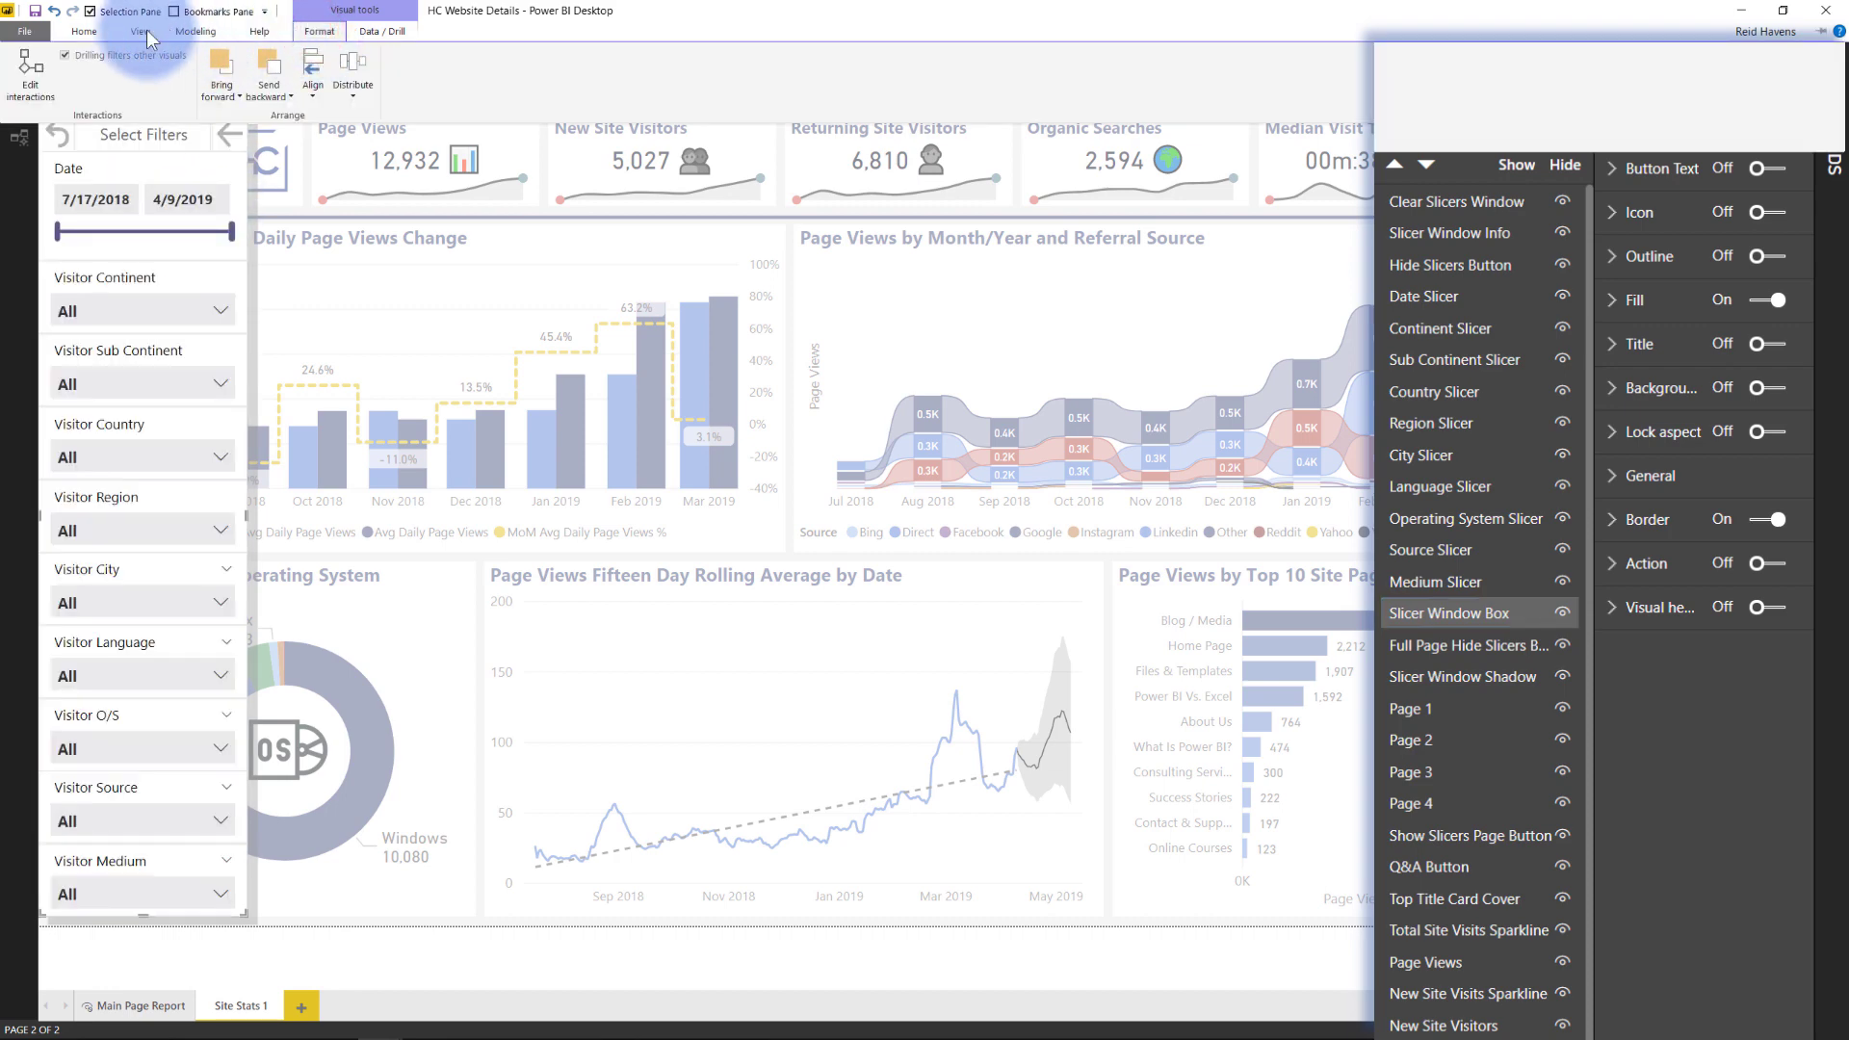
pyautogui.click(86, 31)
pyautogui.click(478, 87)
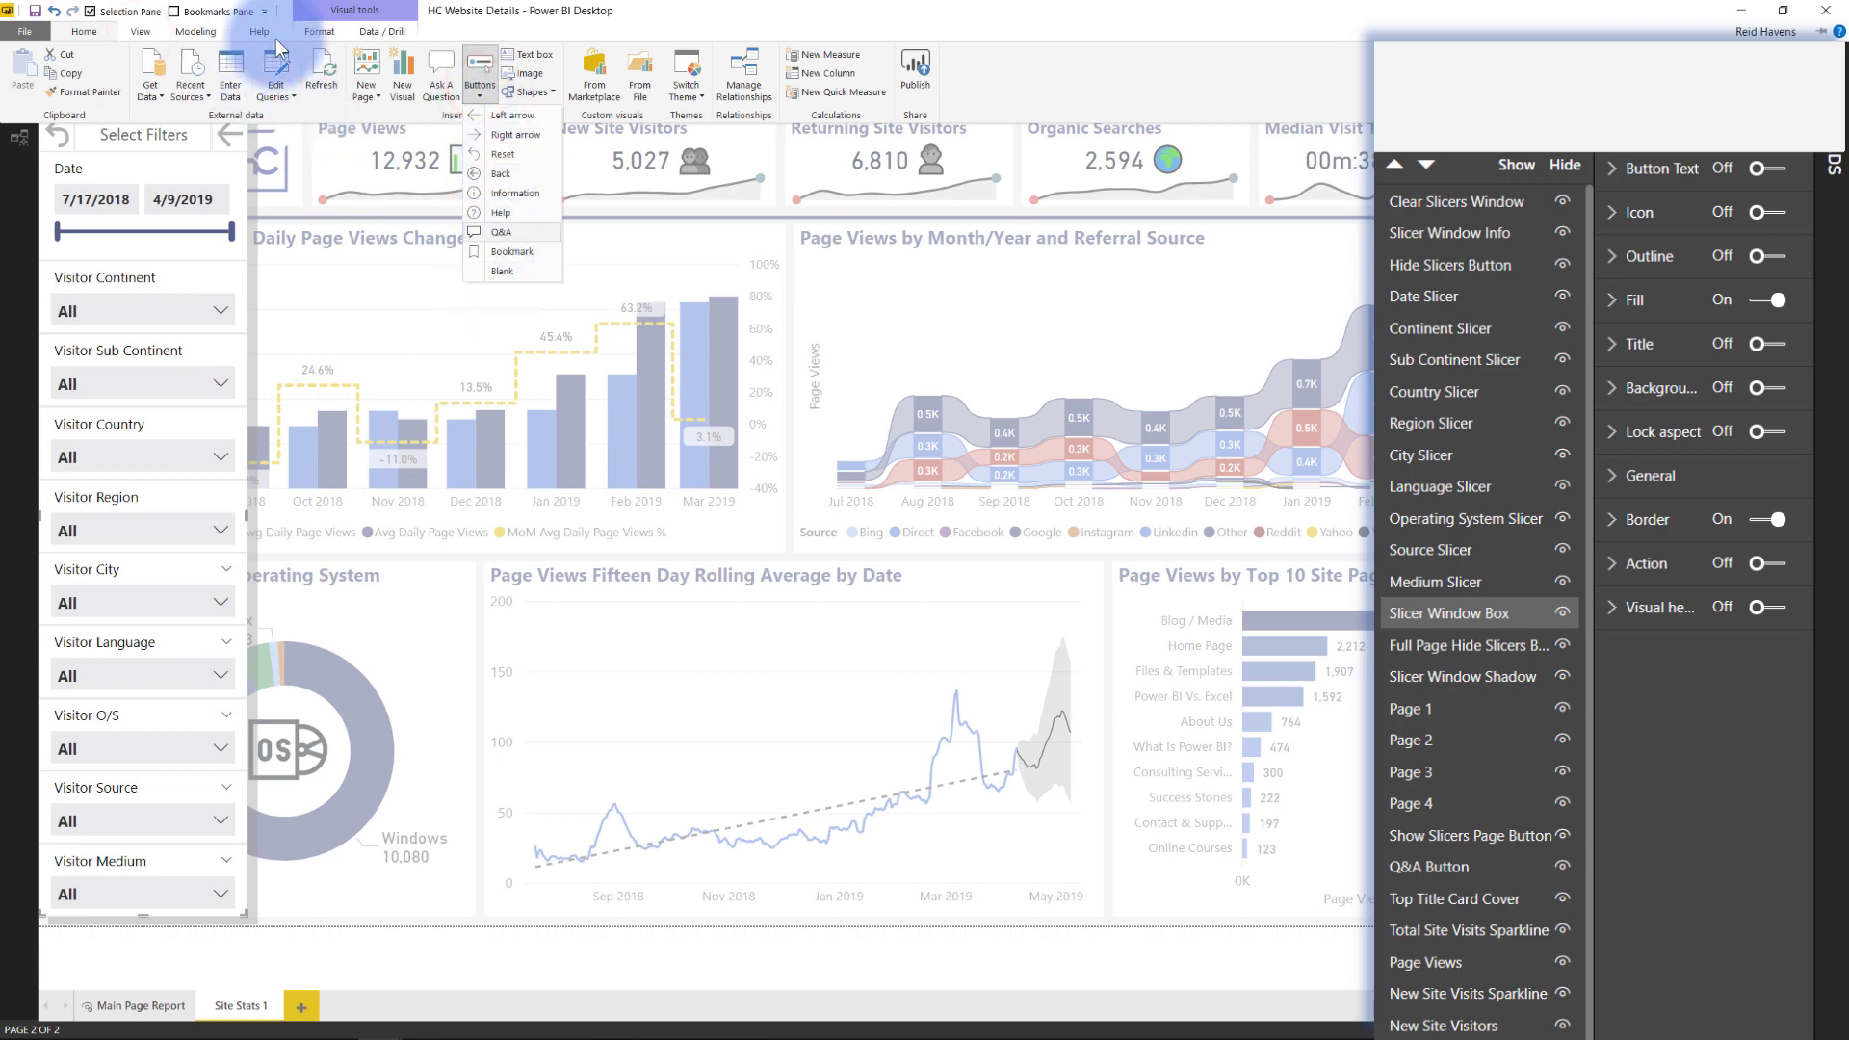
pyautogui.click(1378, 265)
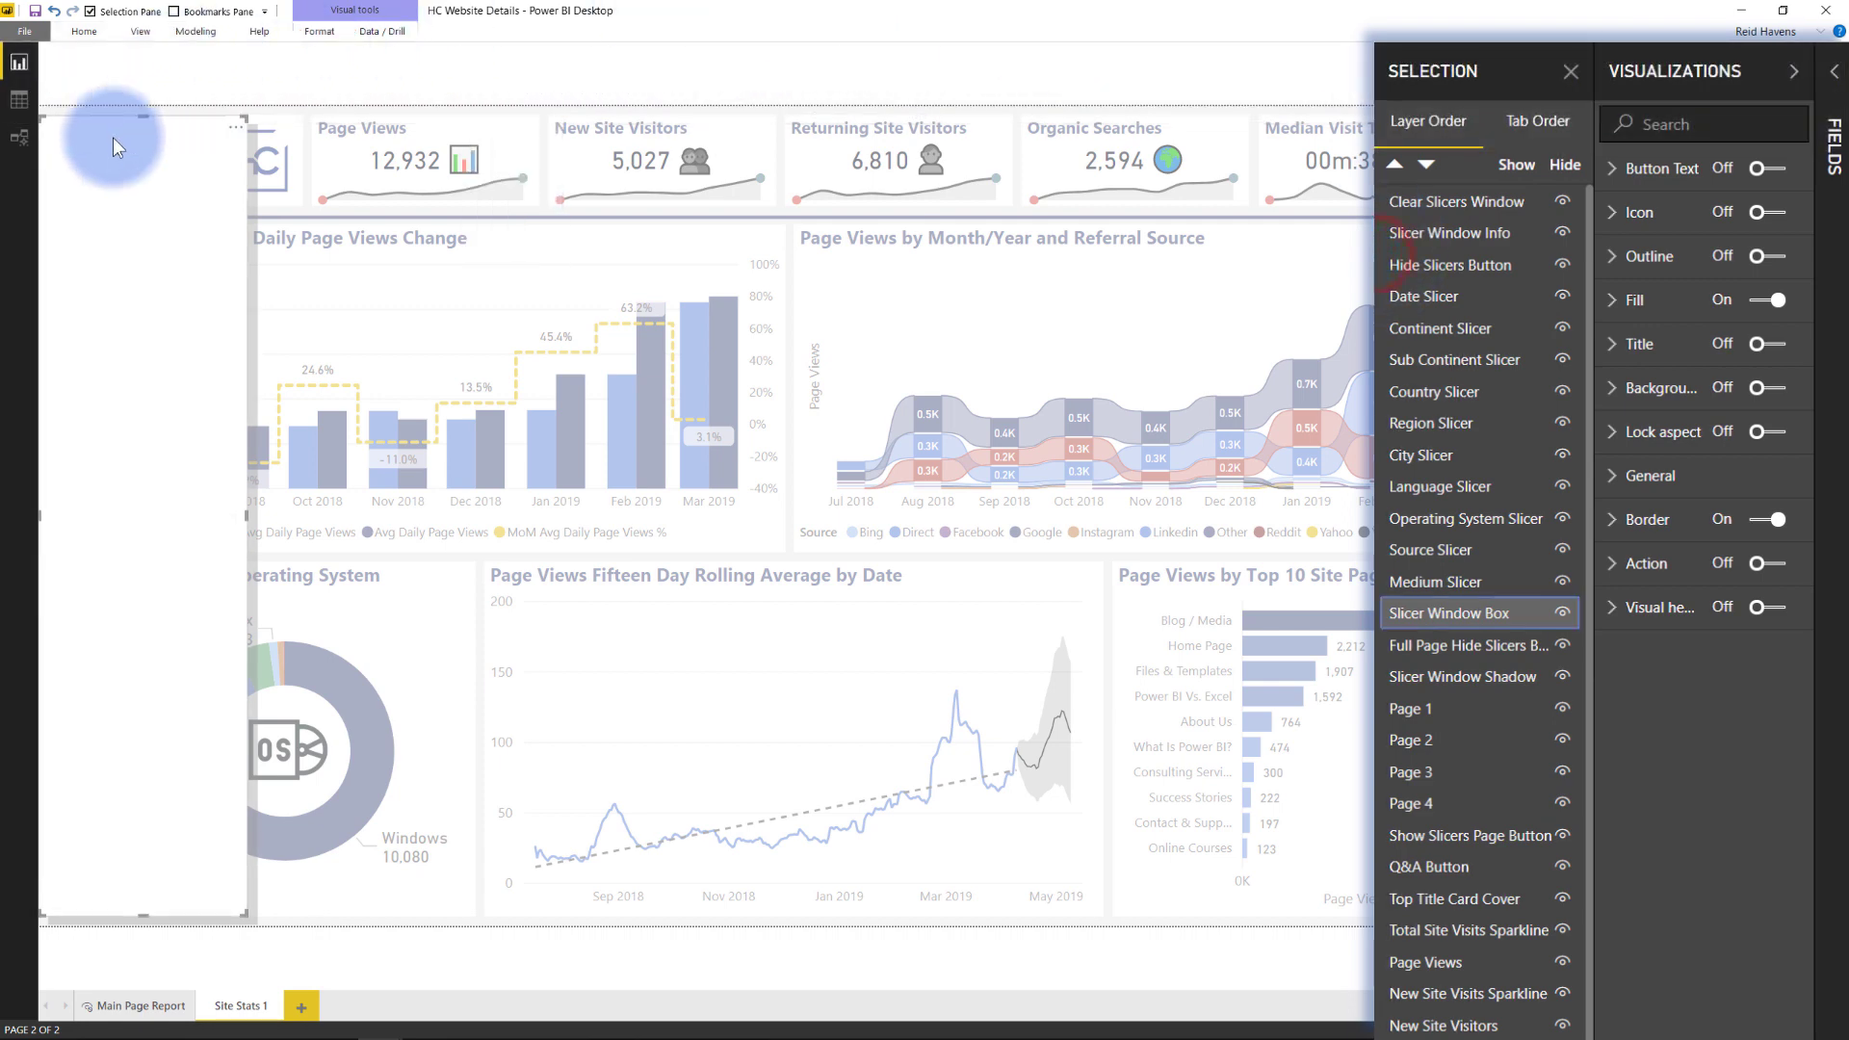
pyautogui.click(203, 72)
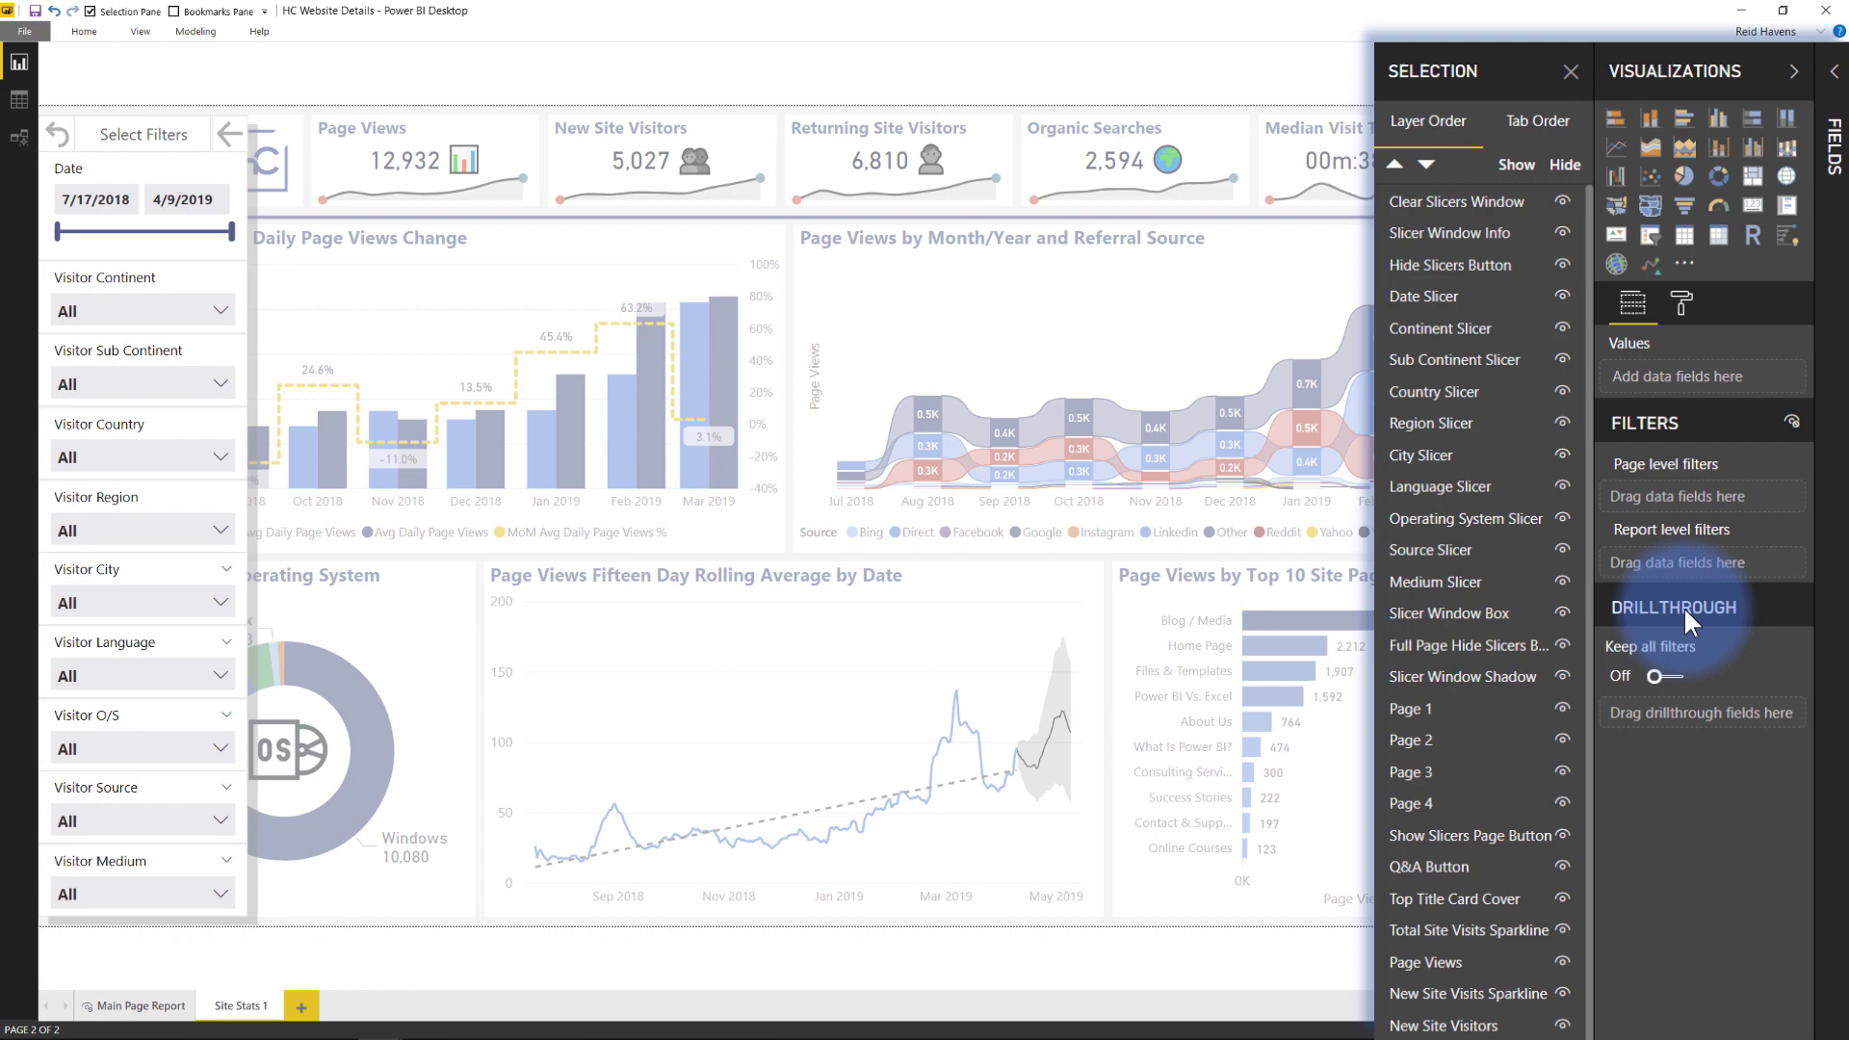
# Step: Select the Full Page Hide Slicers Button overlay layer to show its formatting settings
pyautogui.click(1467, 616)
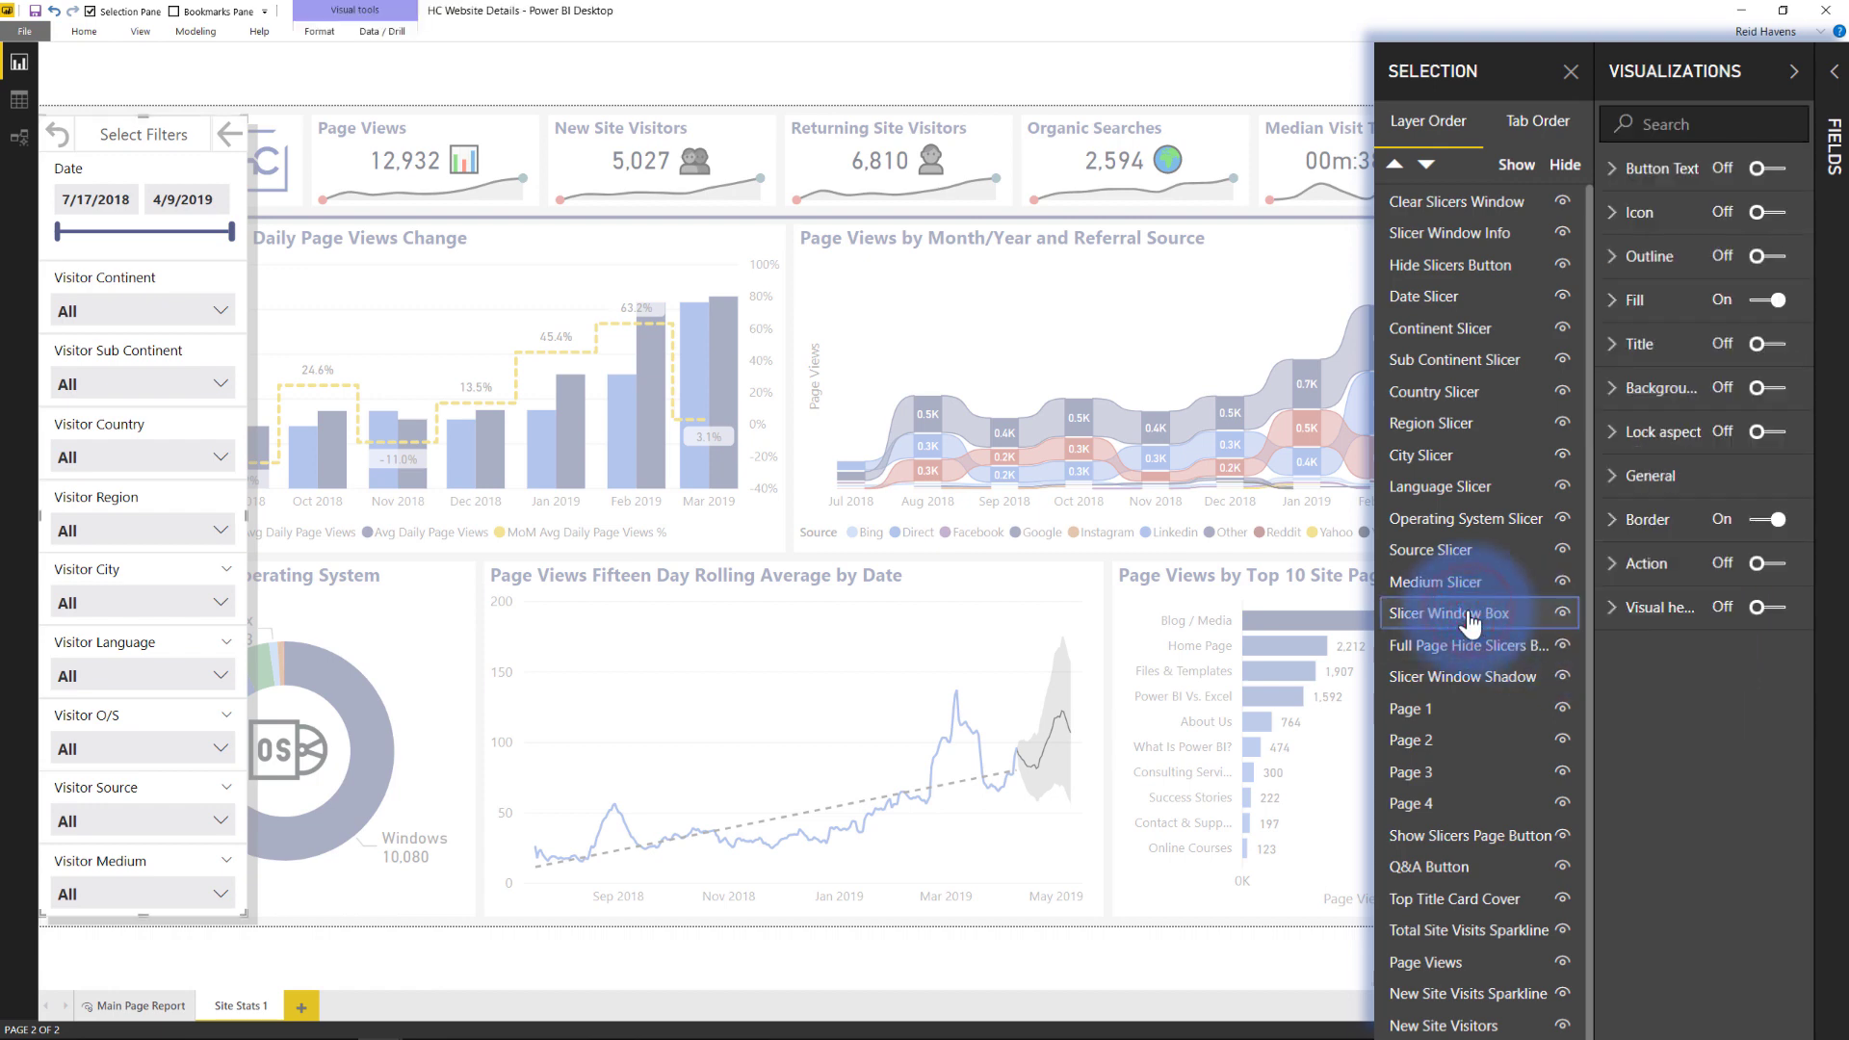
pyautogui.click(1465, 649)
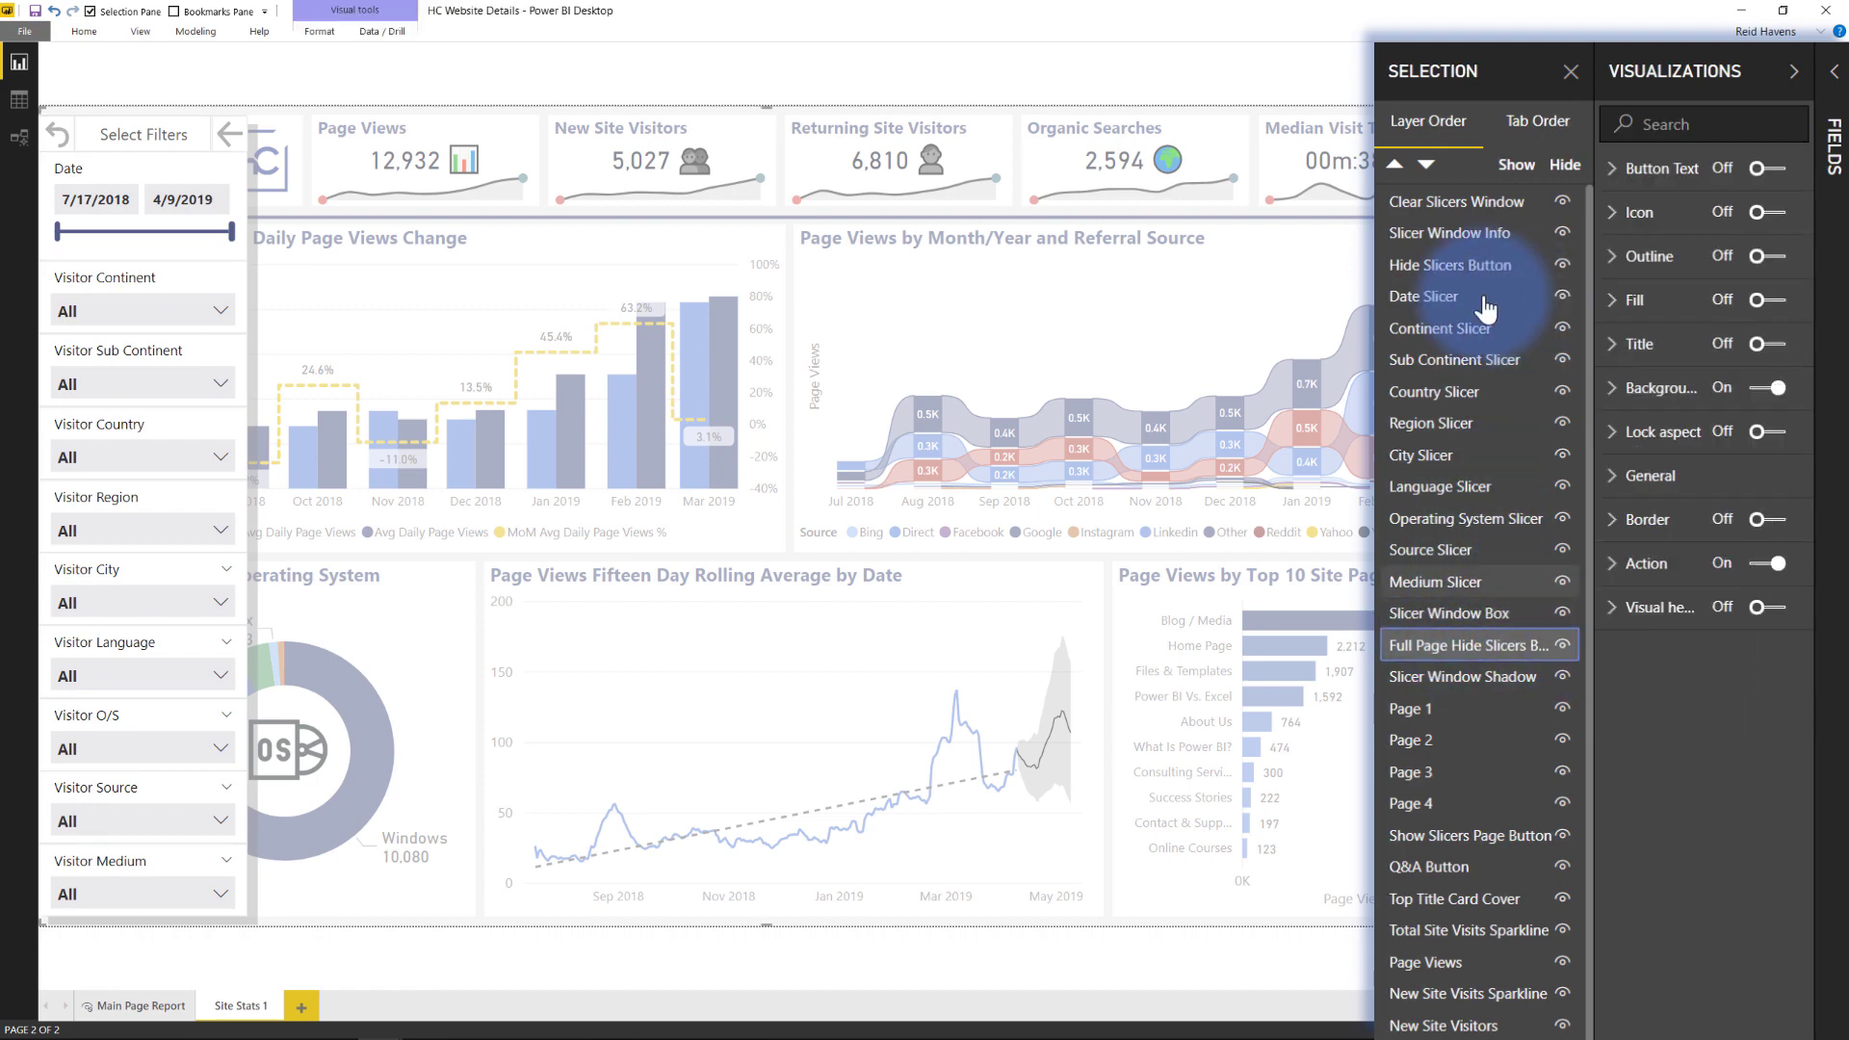
pyautogui.moveTo(1328, 136)
pyautogui.mouseDown()
pyautogui.moveTo(1226, 268)
pyautogui.moveTo(281, 788)
pyautogui.moveTo(824, 423)
pyautogui.moveTo(1327, 136)
pyautogui.mouseUp()
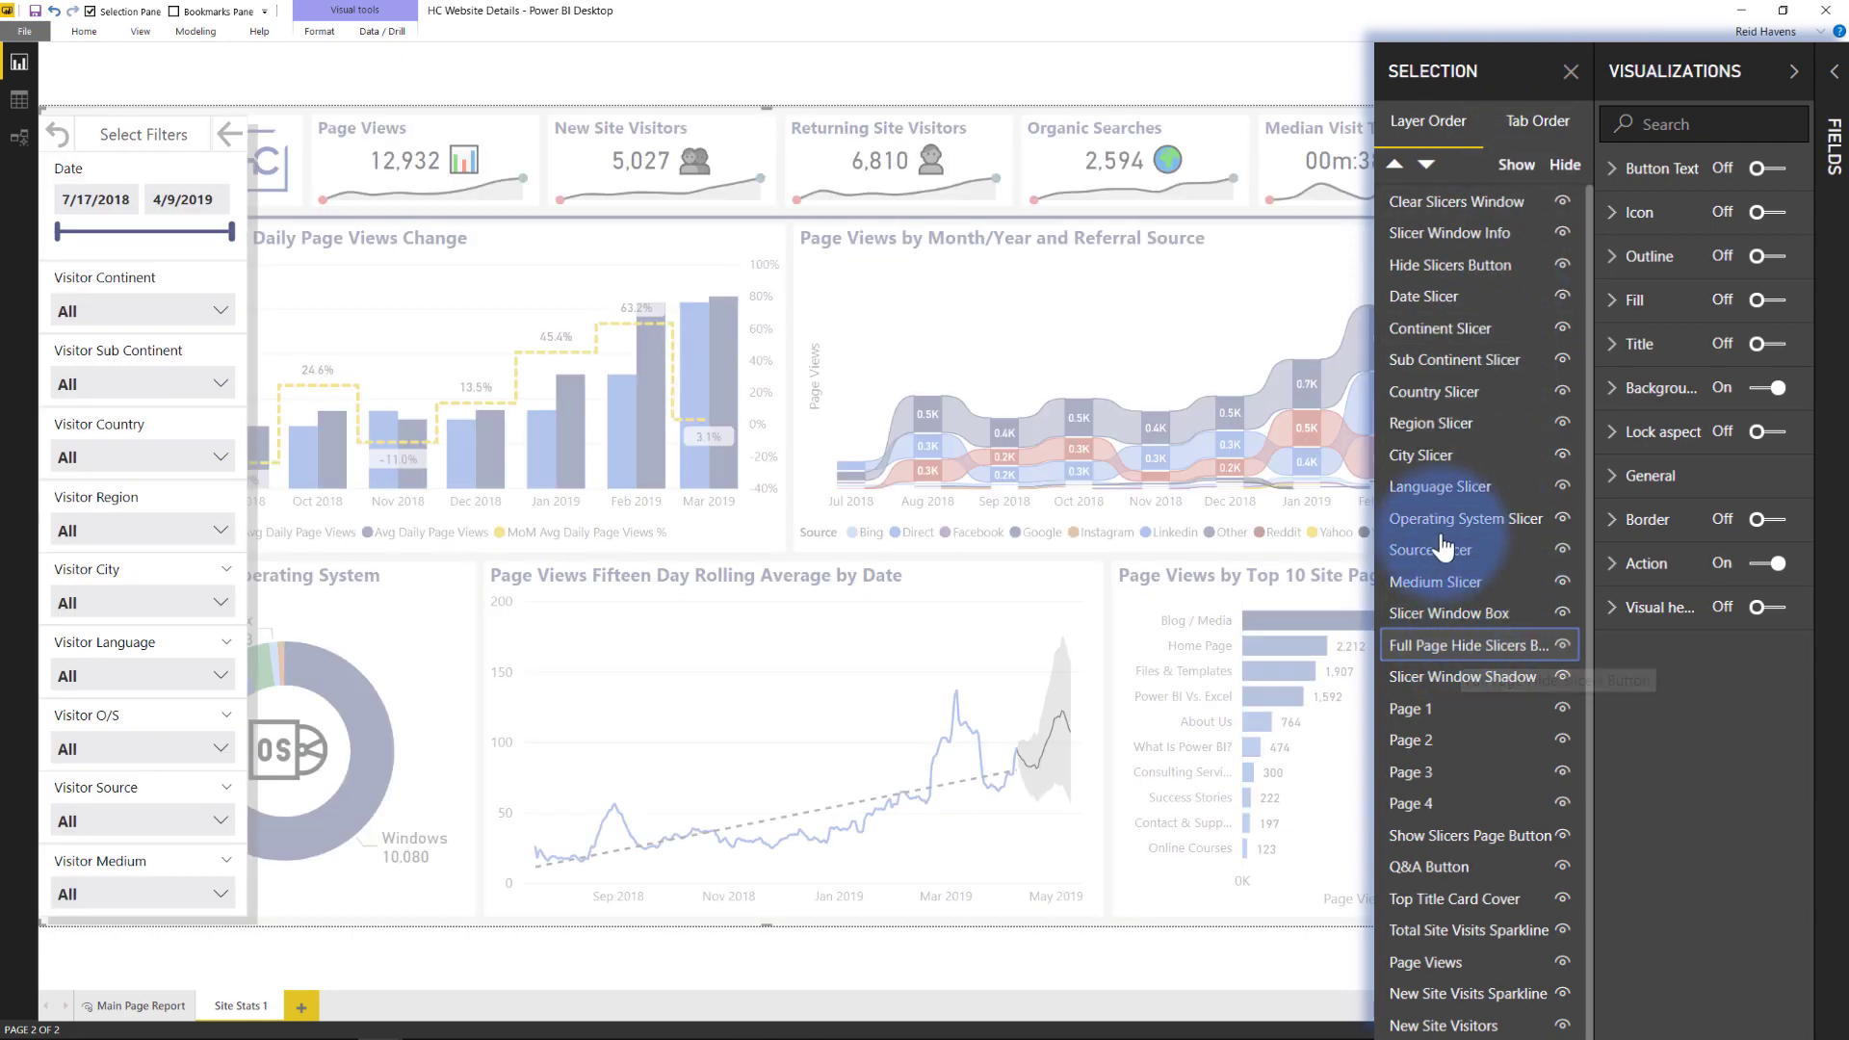
pyautogui.click(697, 91)
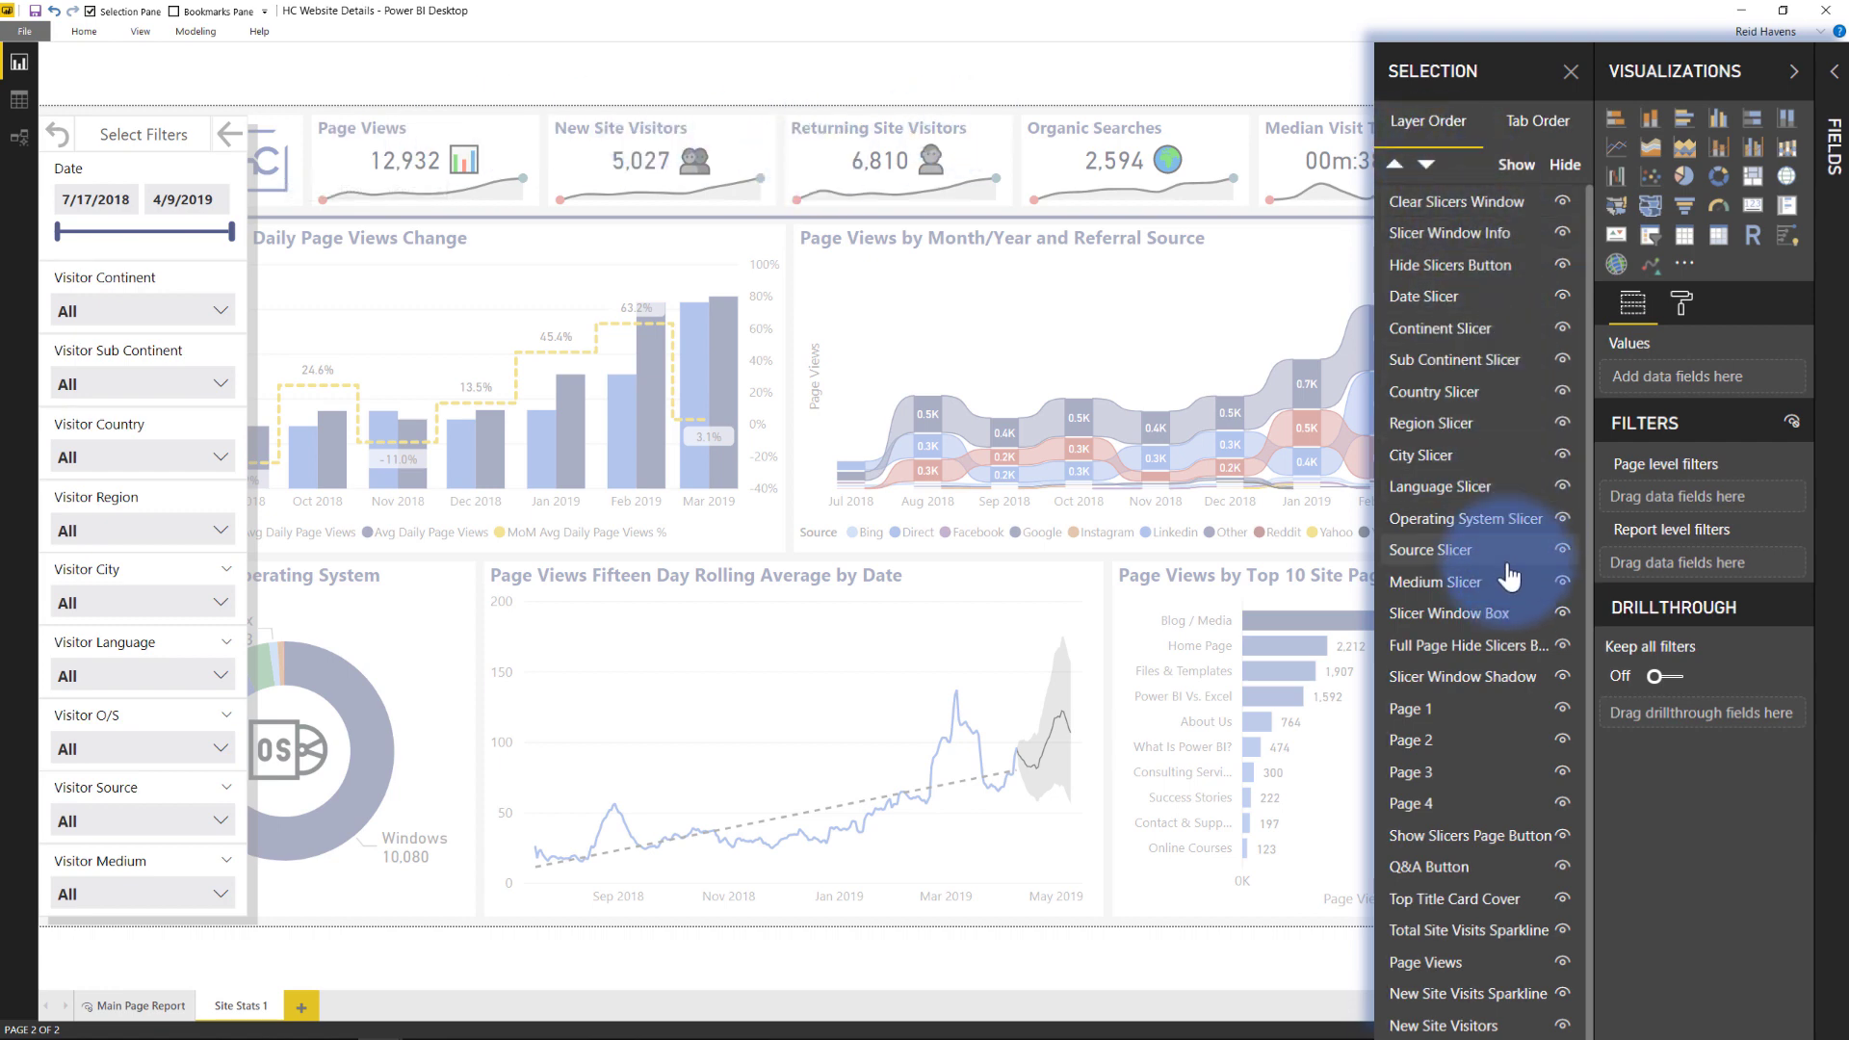
pyautogui.click(1452, 645)
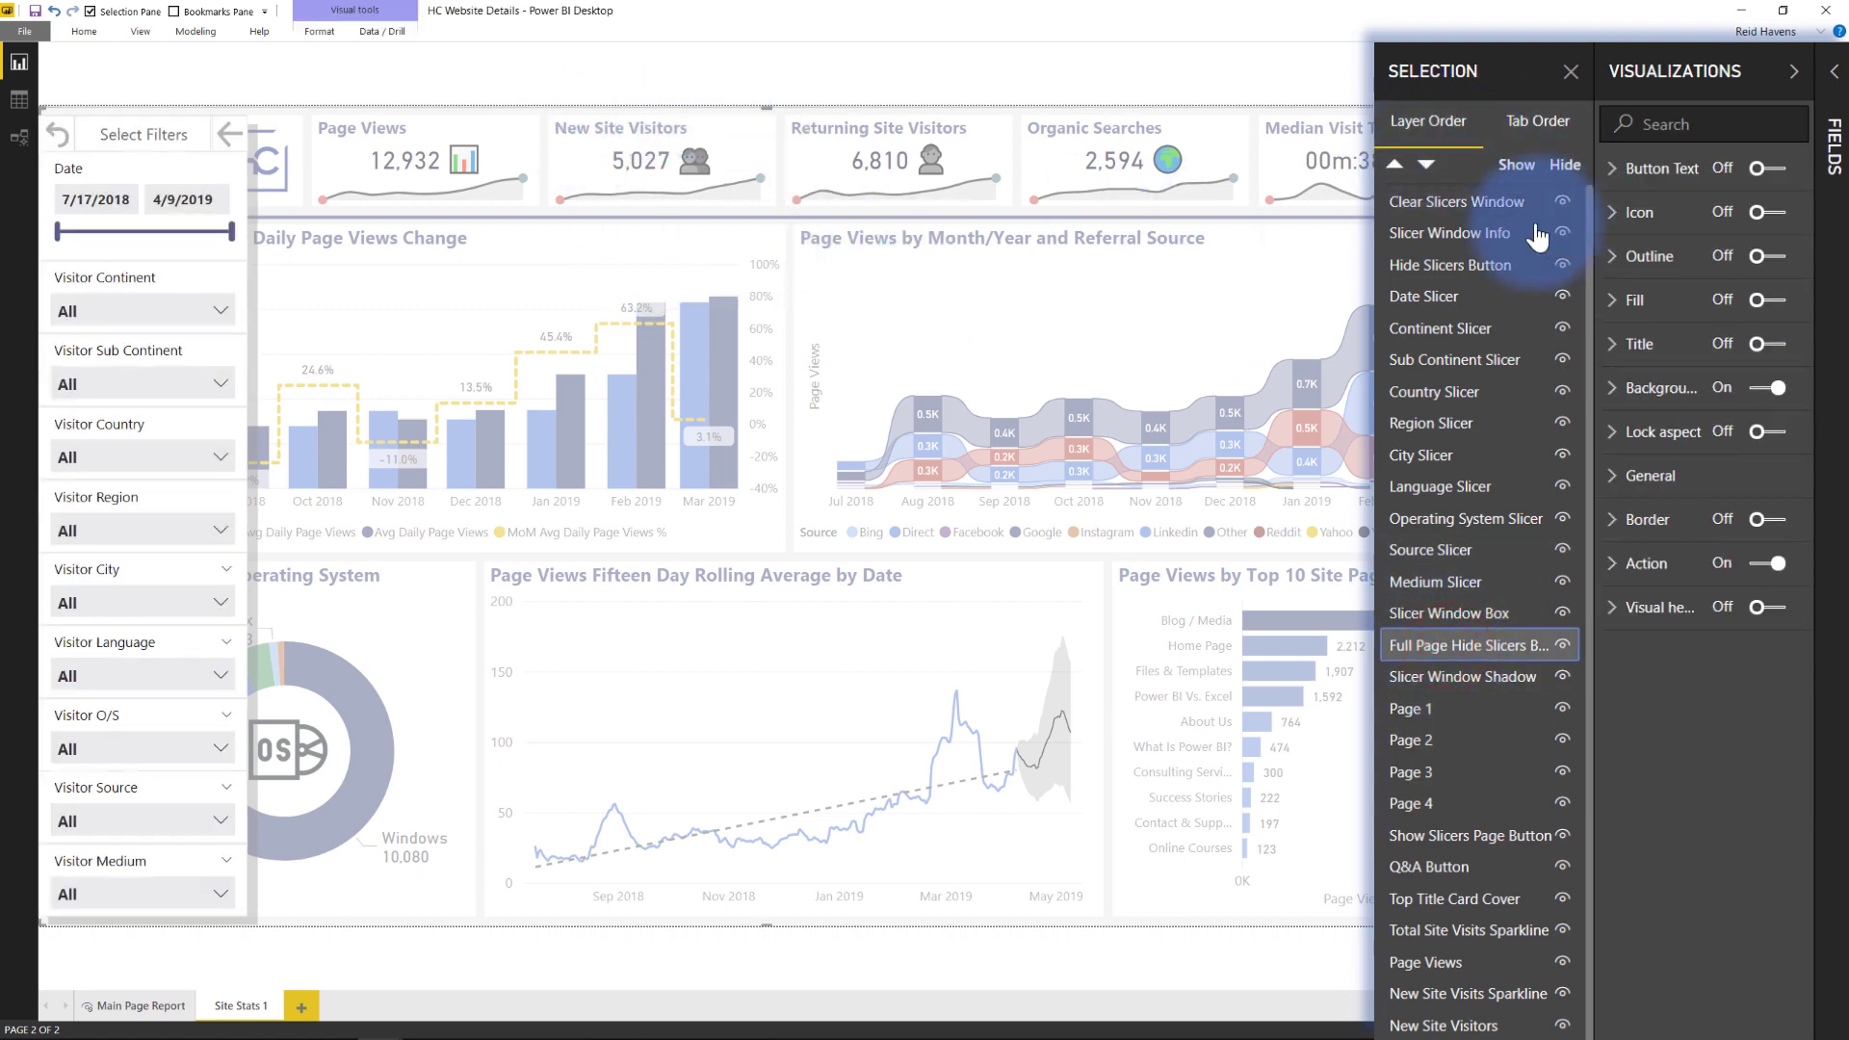
# Step: Check the overlay's 50% transparent background and P1 Slicers Hidden action, then test-collapse the pane
pyautogui.click(1655, 388)
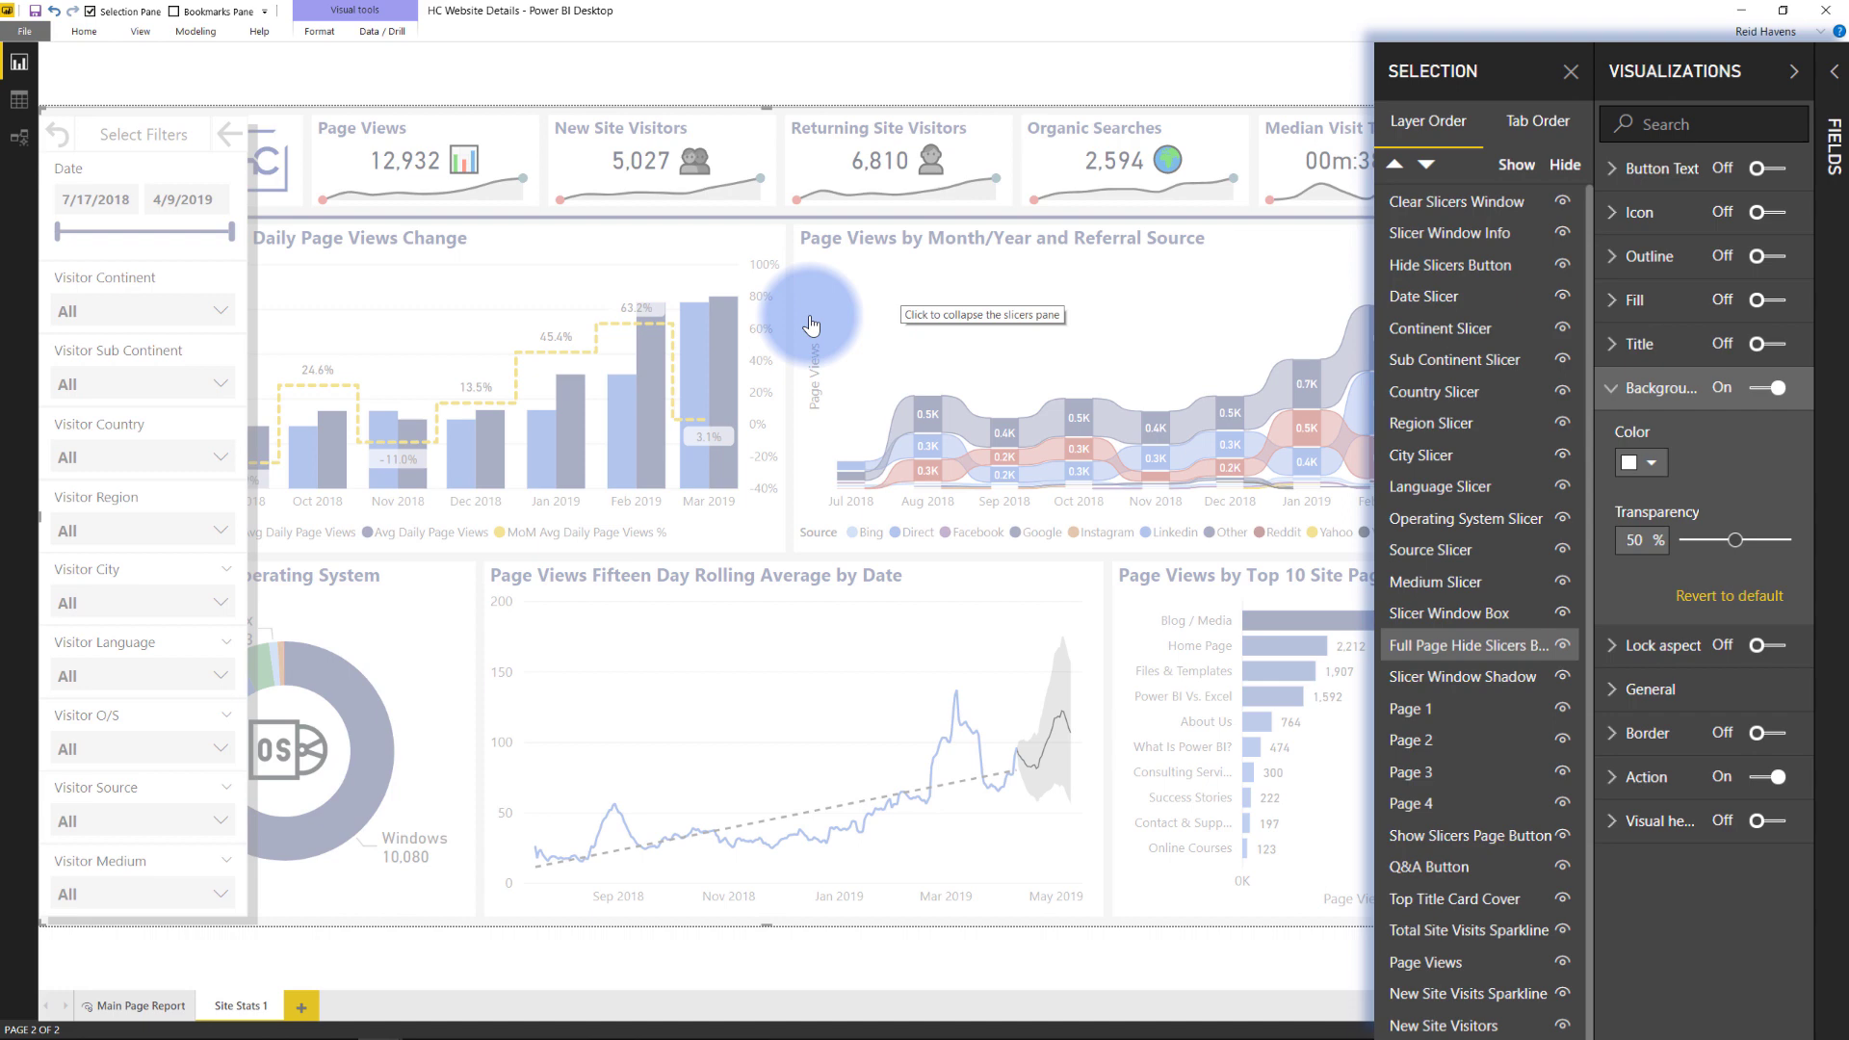
pyautogui.click(1627, 388)
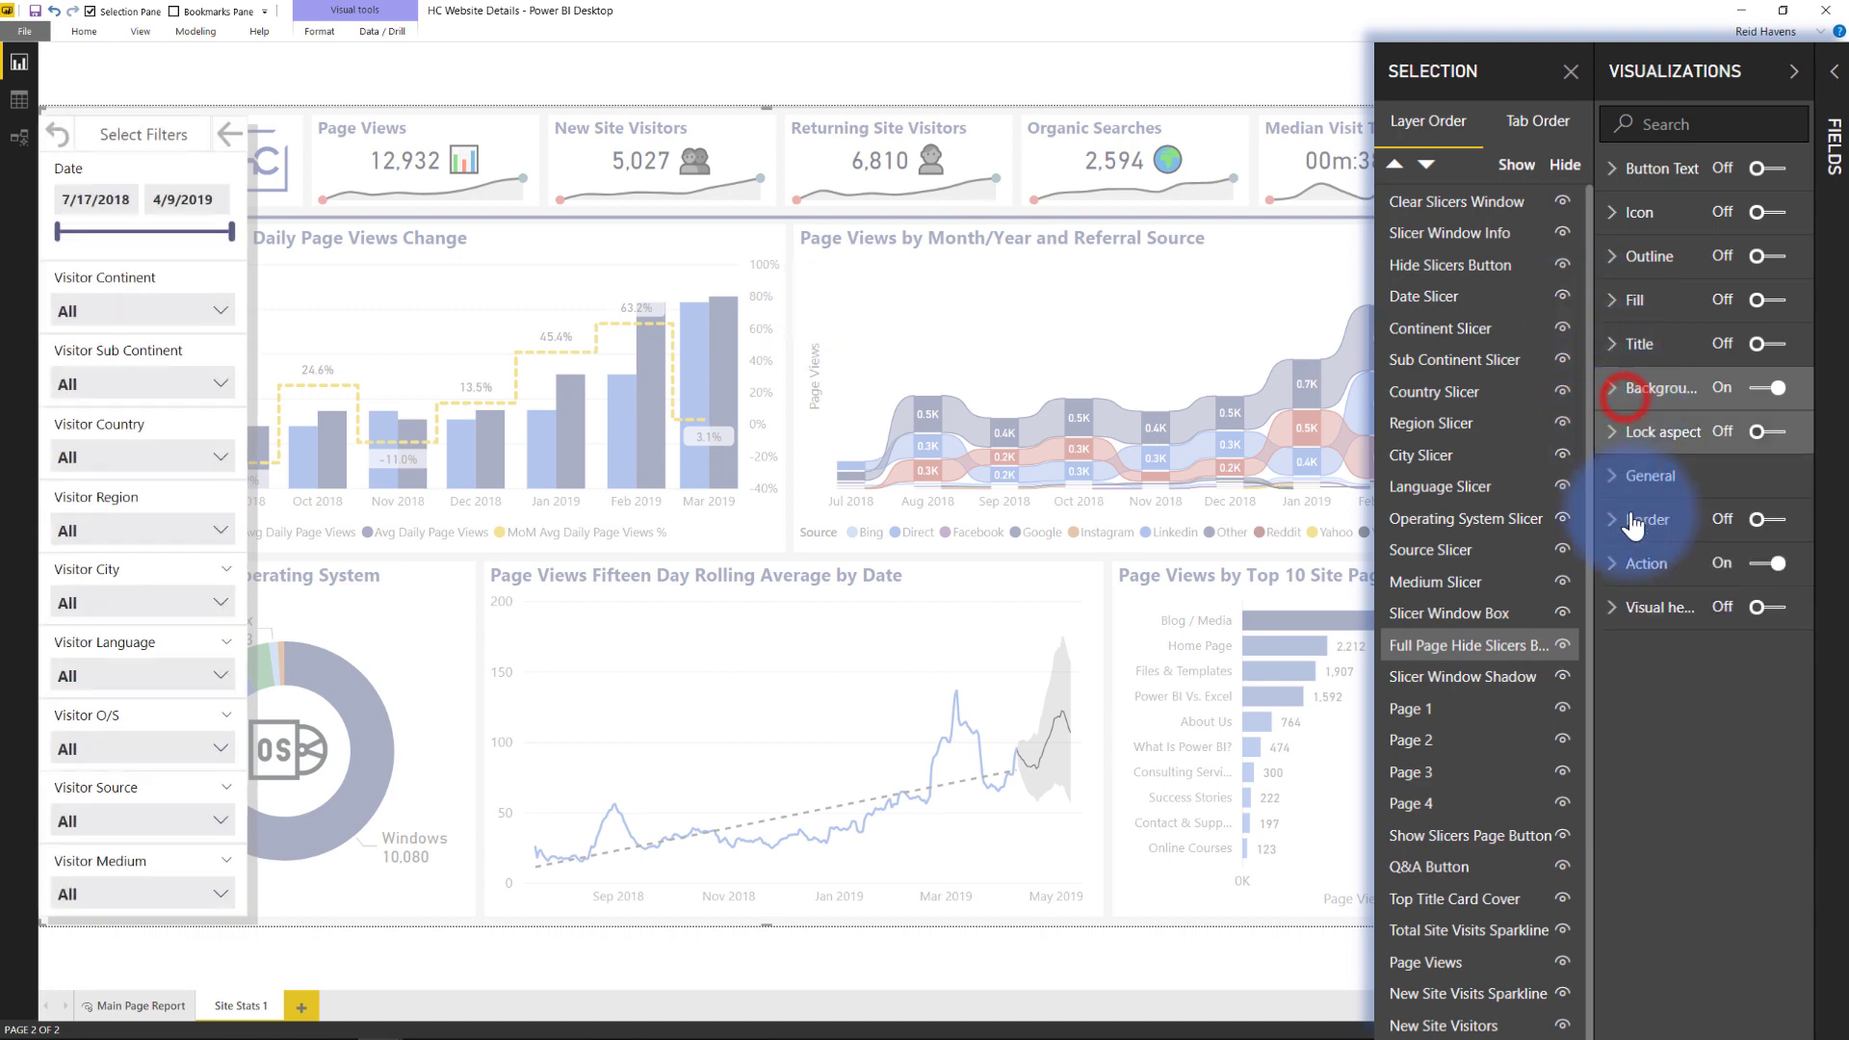
pyautogui.click(1629, 568)
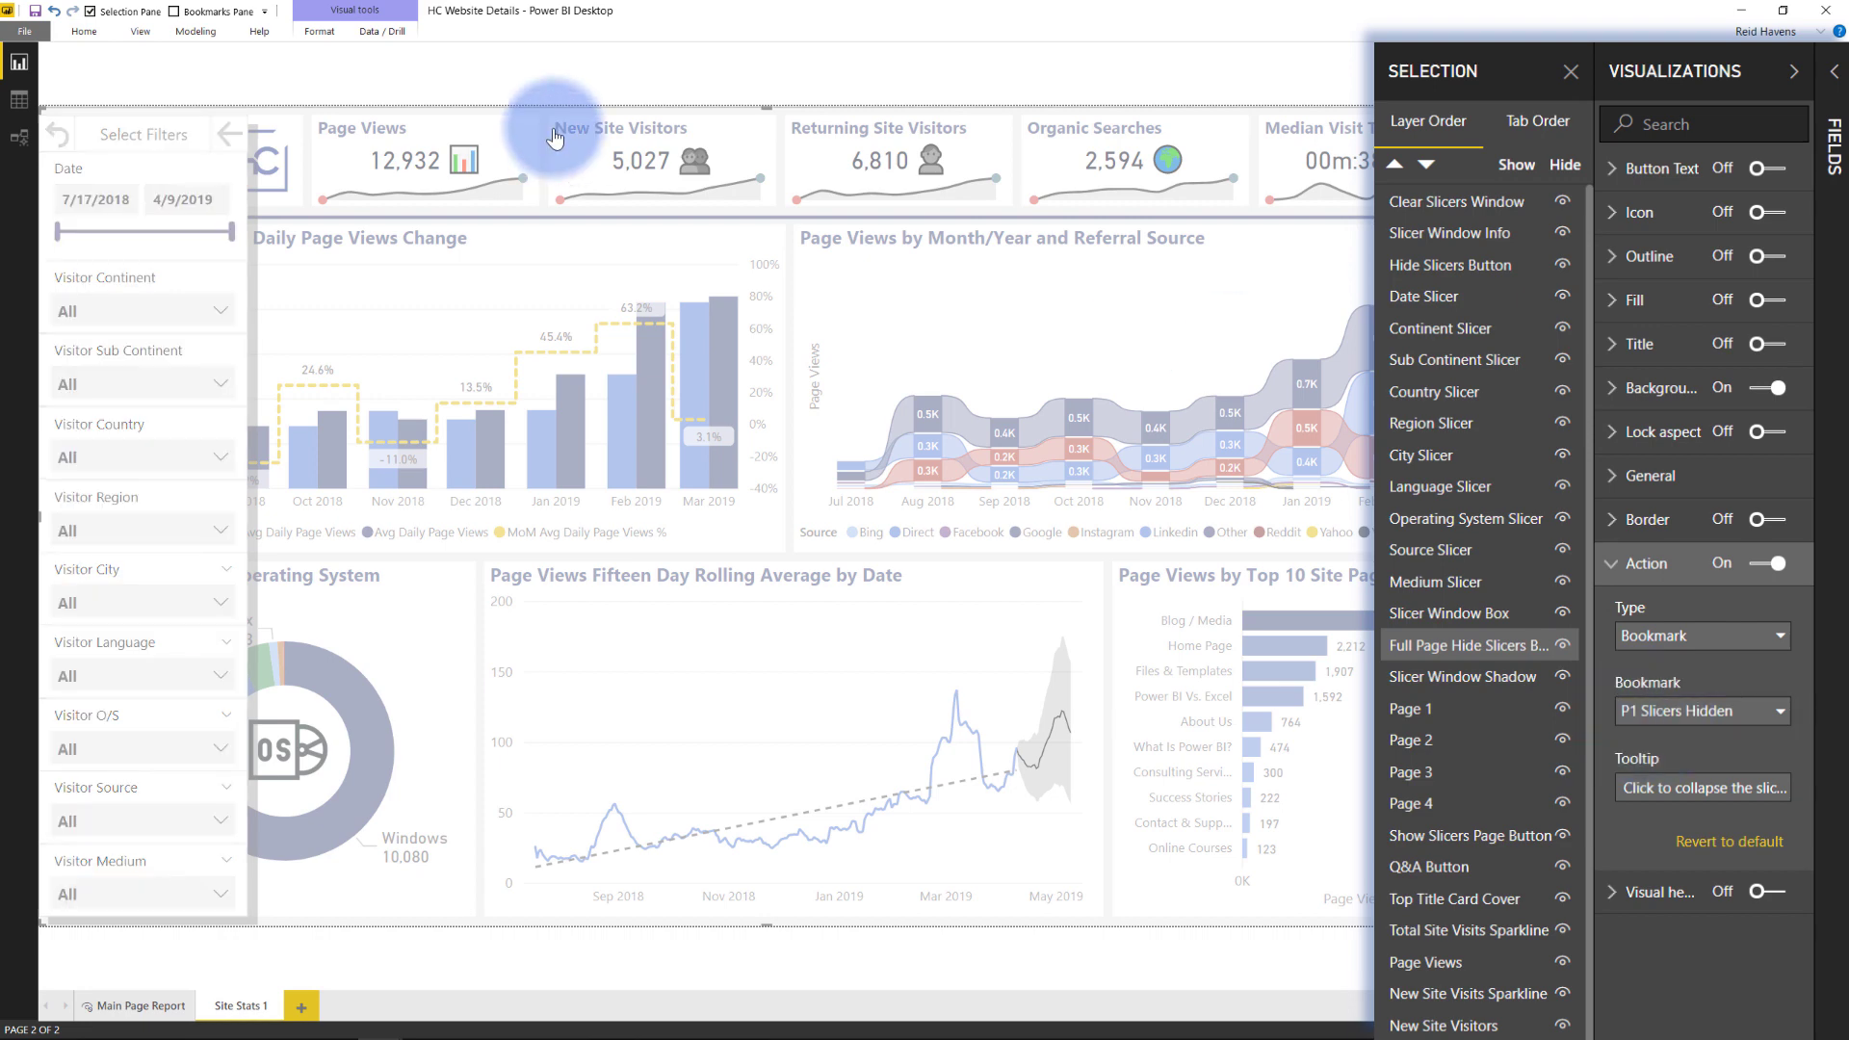
pyautogui.keyDown('ctrl'); pyautogui.click(664, 200); pyautogui.keyUp('ctrl')
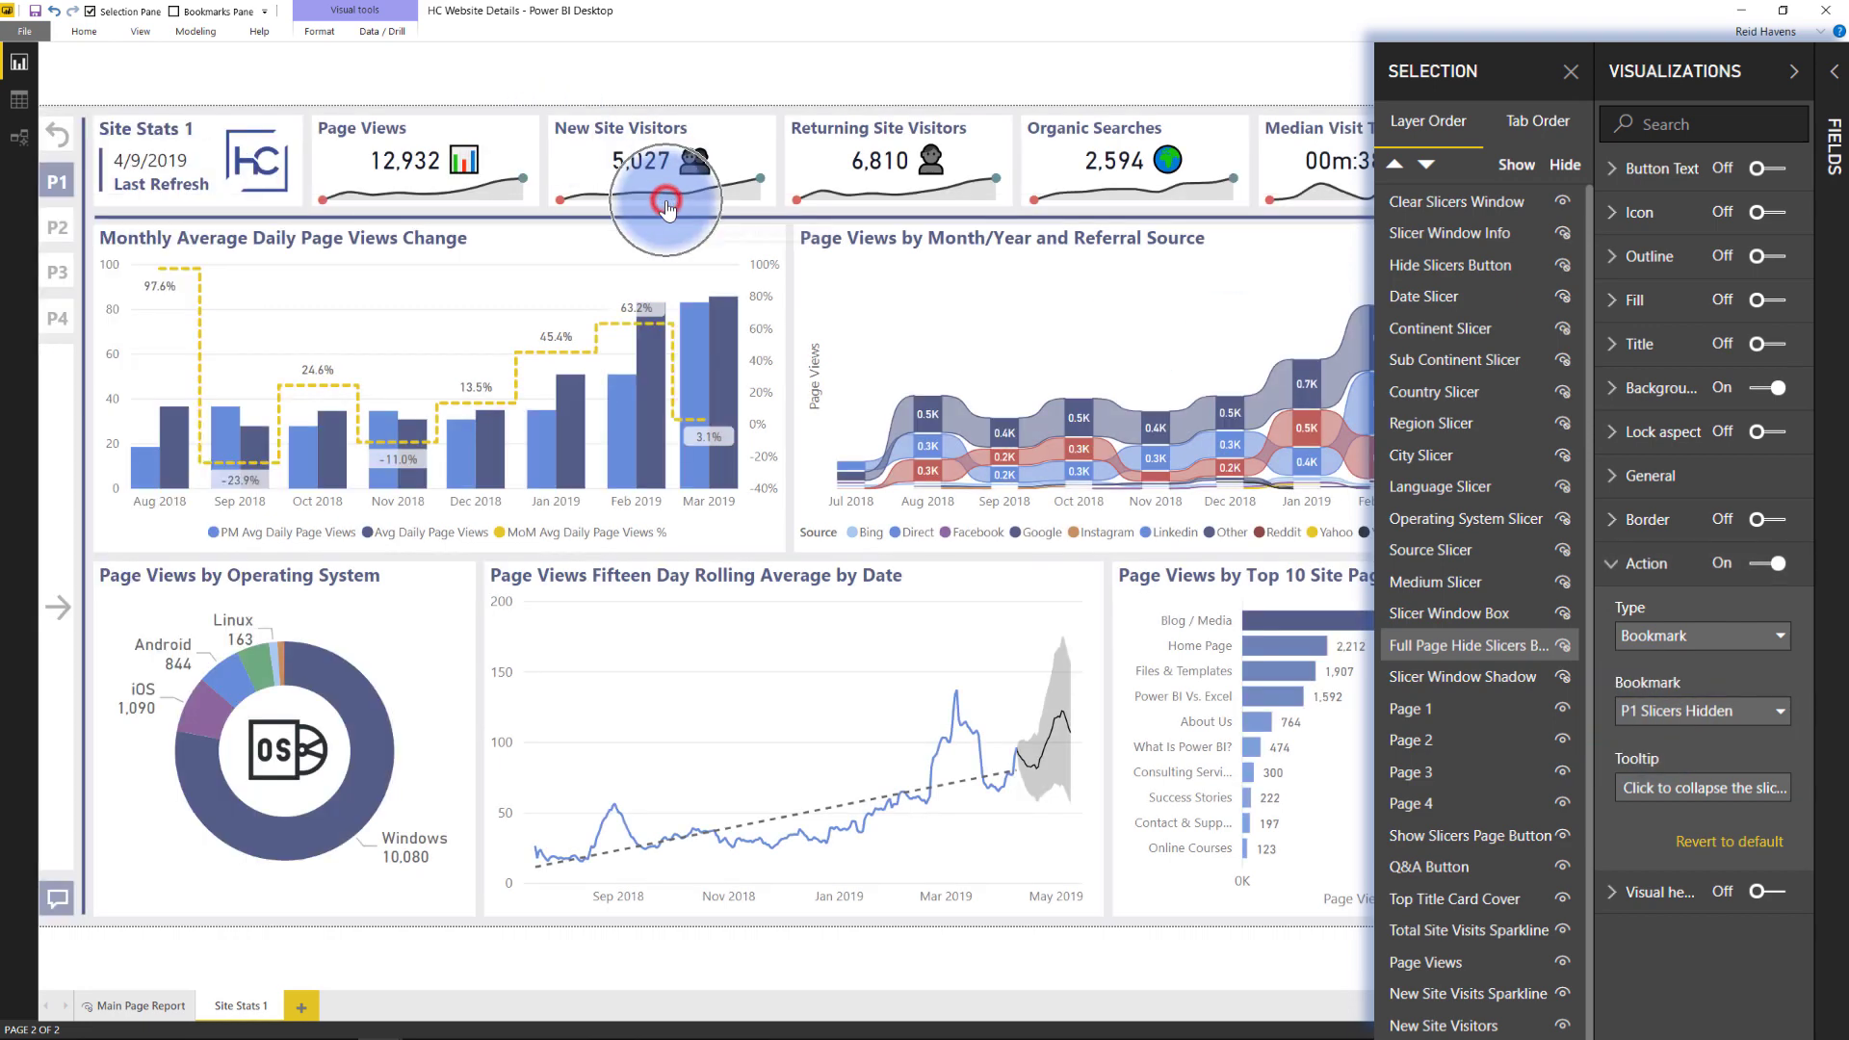
pyautogui.keyDown('ctrl'); pyautogui.click(65, 383); pyautogui.keyUp('ctrl')
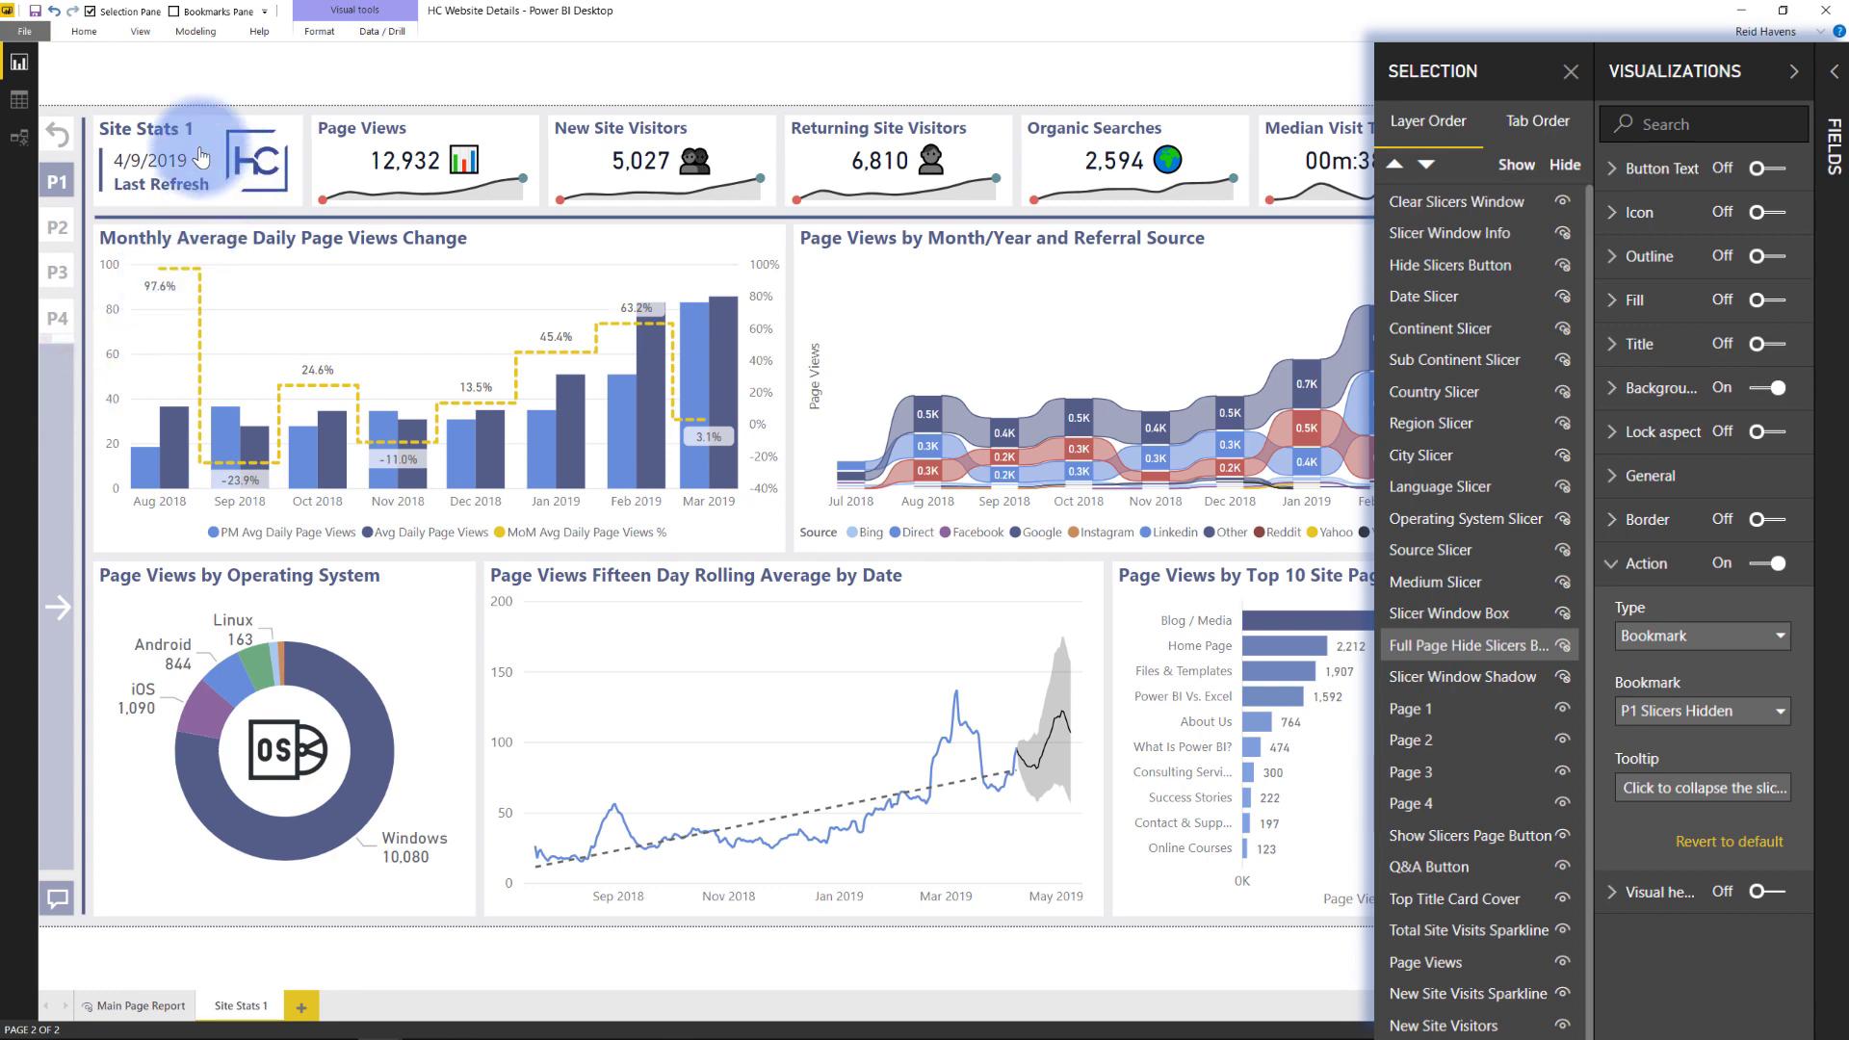
pyautogui.keyDown('ctrl'); pyautogui.click(212, 77); pyautogui.keyUp('ctrl')
pyautogui.keyDown('ctrl'); pyautogui.click(229, 136); pyautogui.keyUp('ctrl')
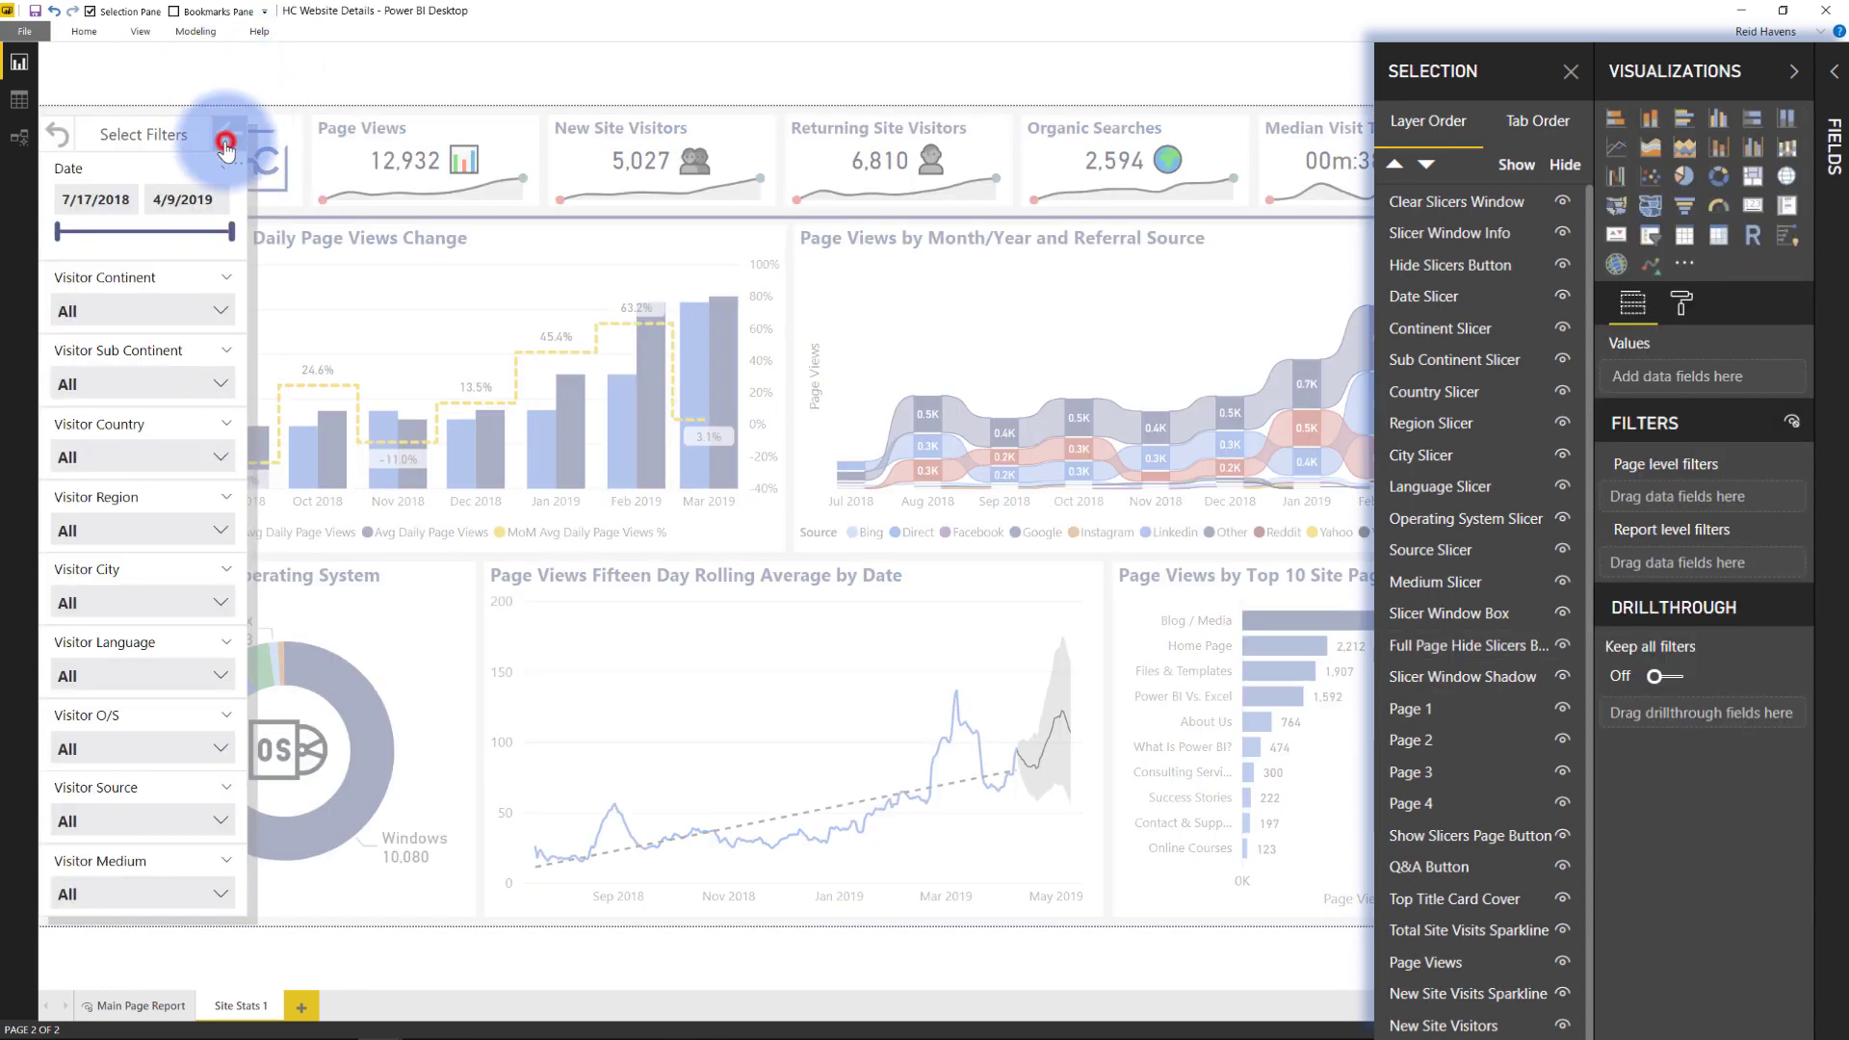
pyautogui.keyDown('ctrl'); pyautogui.click(256, 66); pyautogui.keyUp('ctrl')
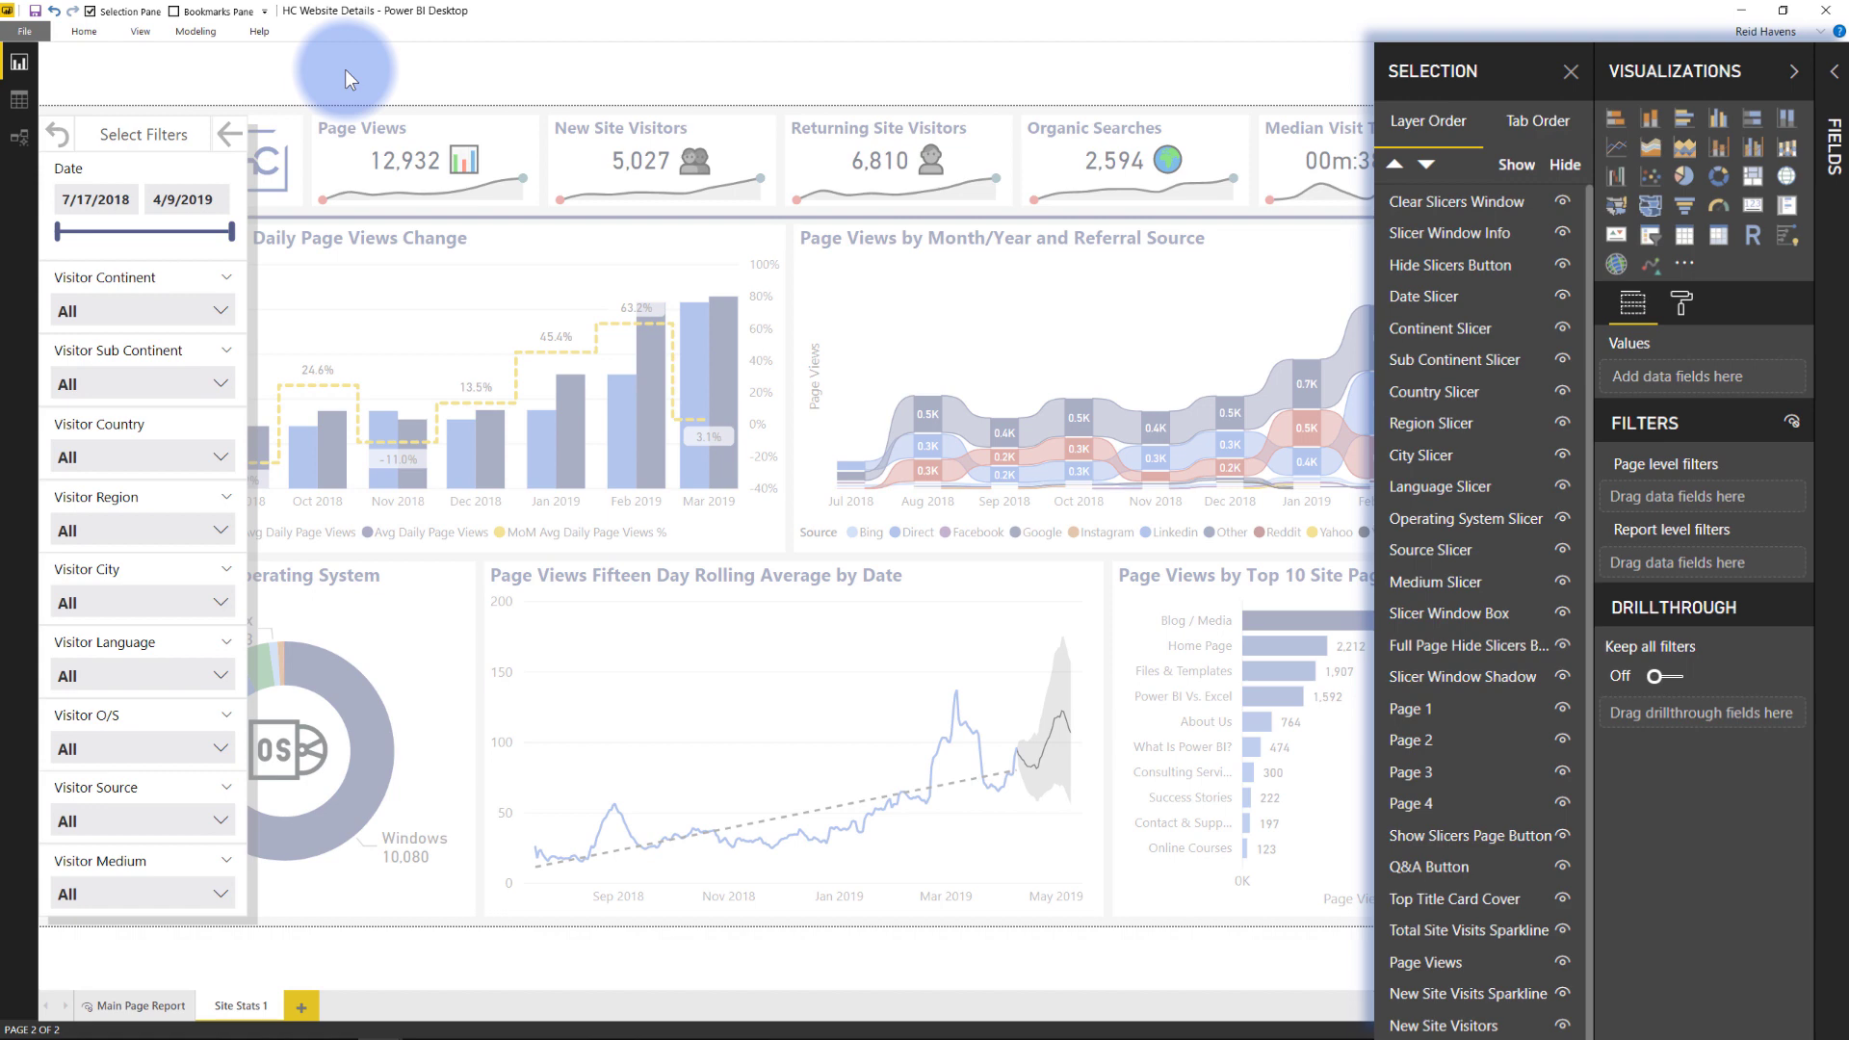
# Step: Show the Bookmarks pane from View and select the Clear Slicers Window layer
pyautogui.click(141, 30)
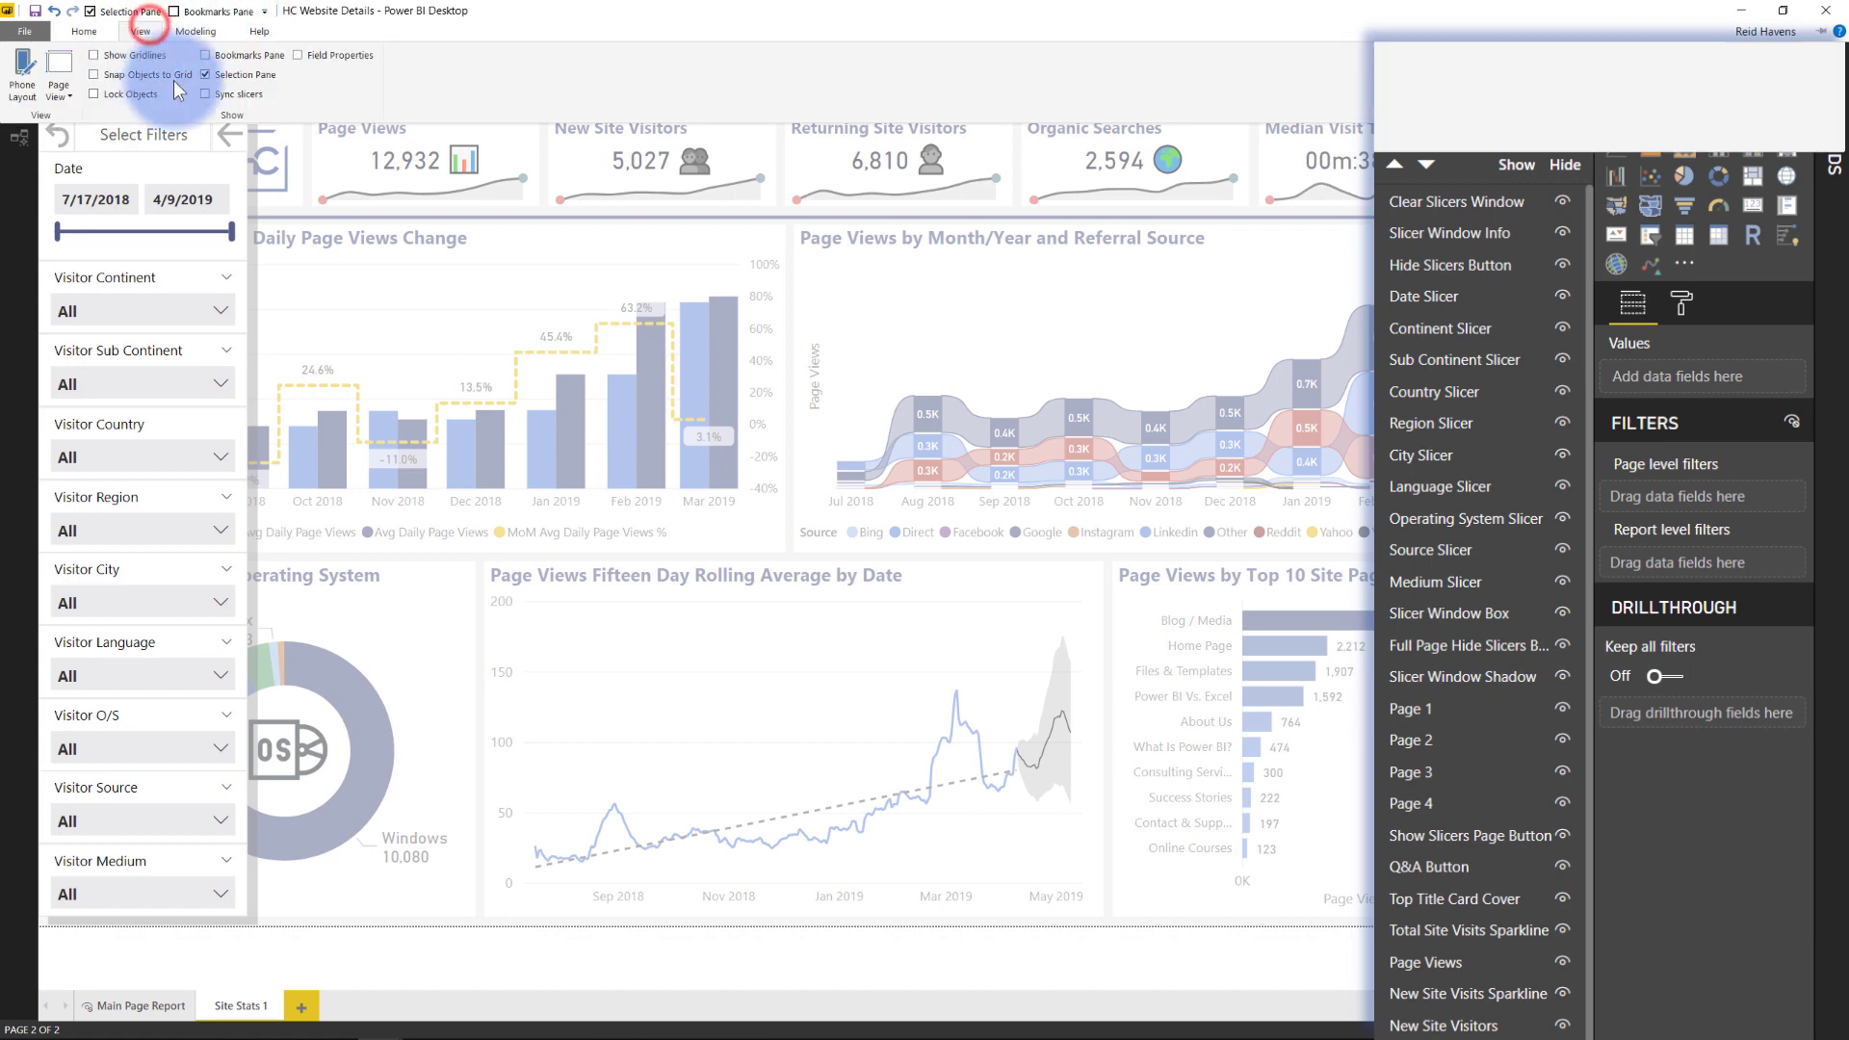
pyautogui.click(210, 55)
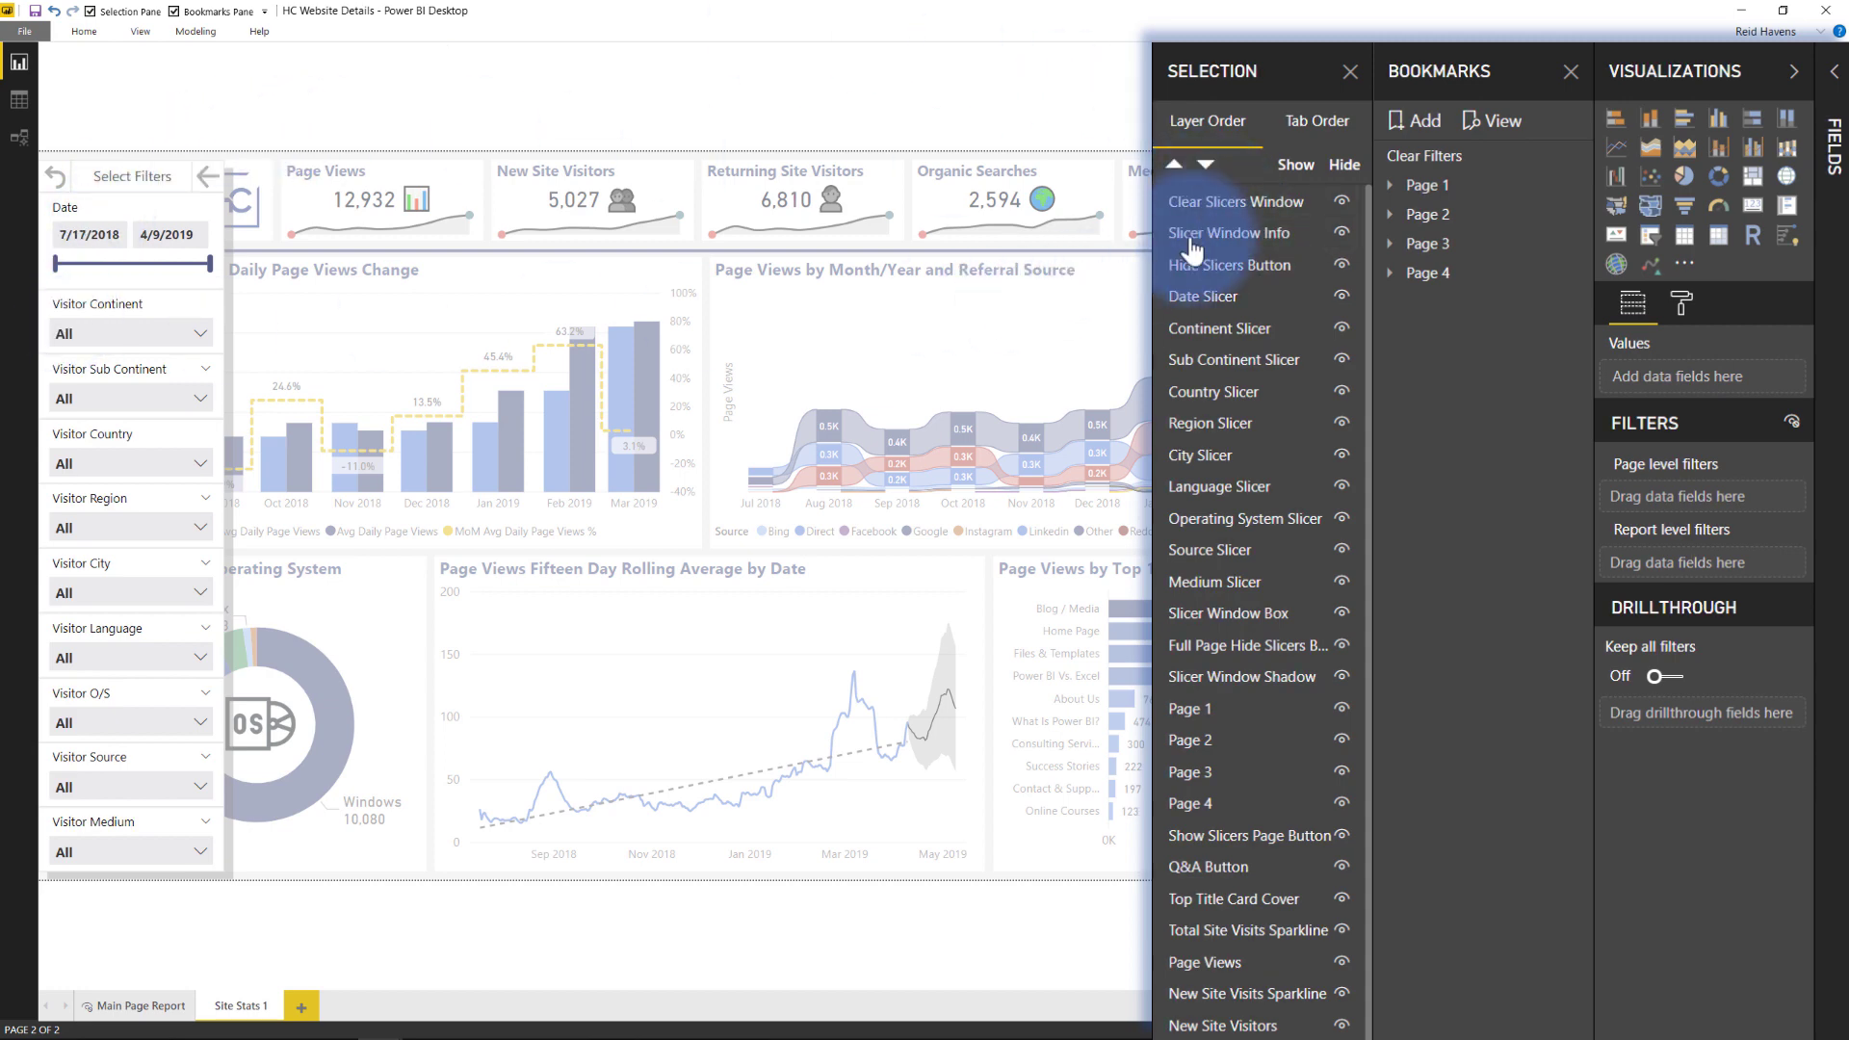
pyautogui.click(1235, 201)
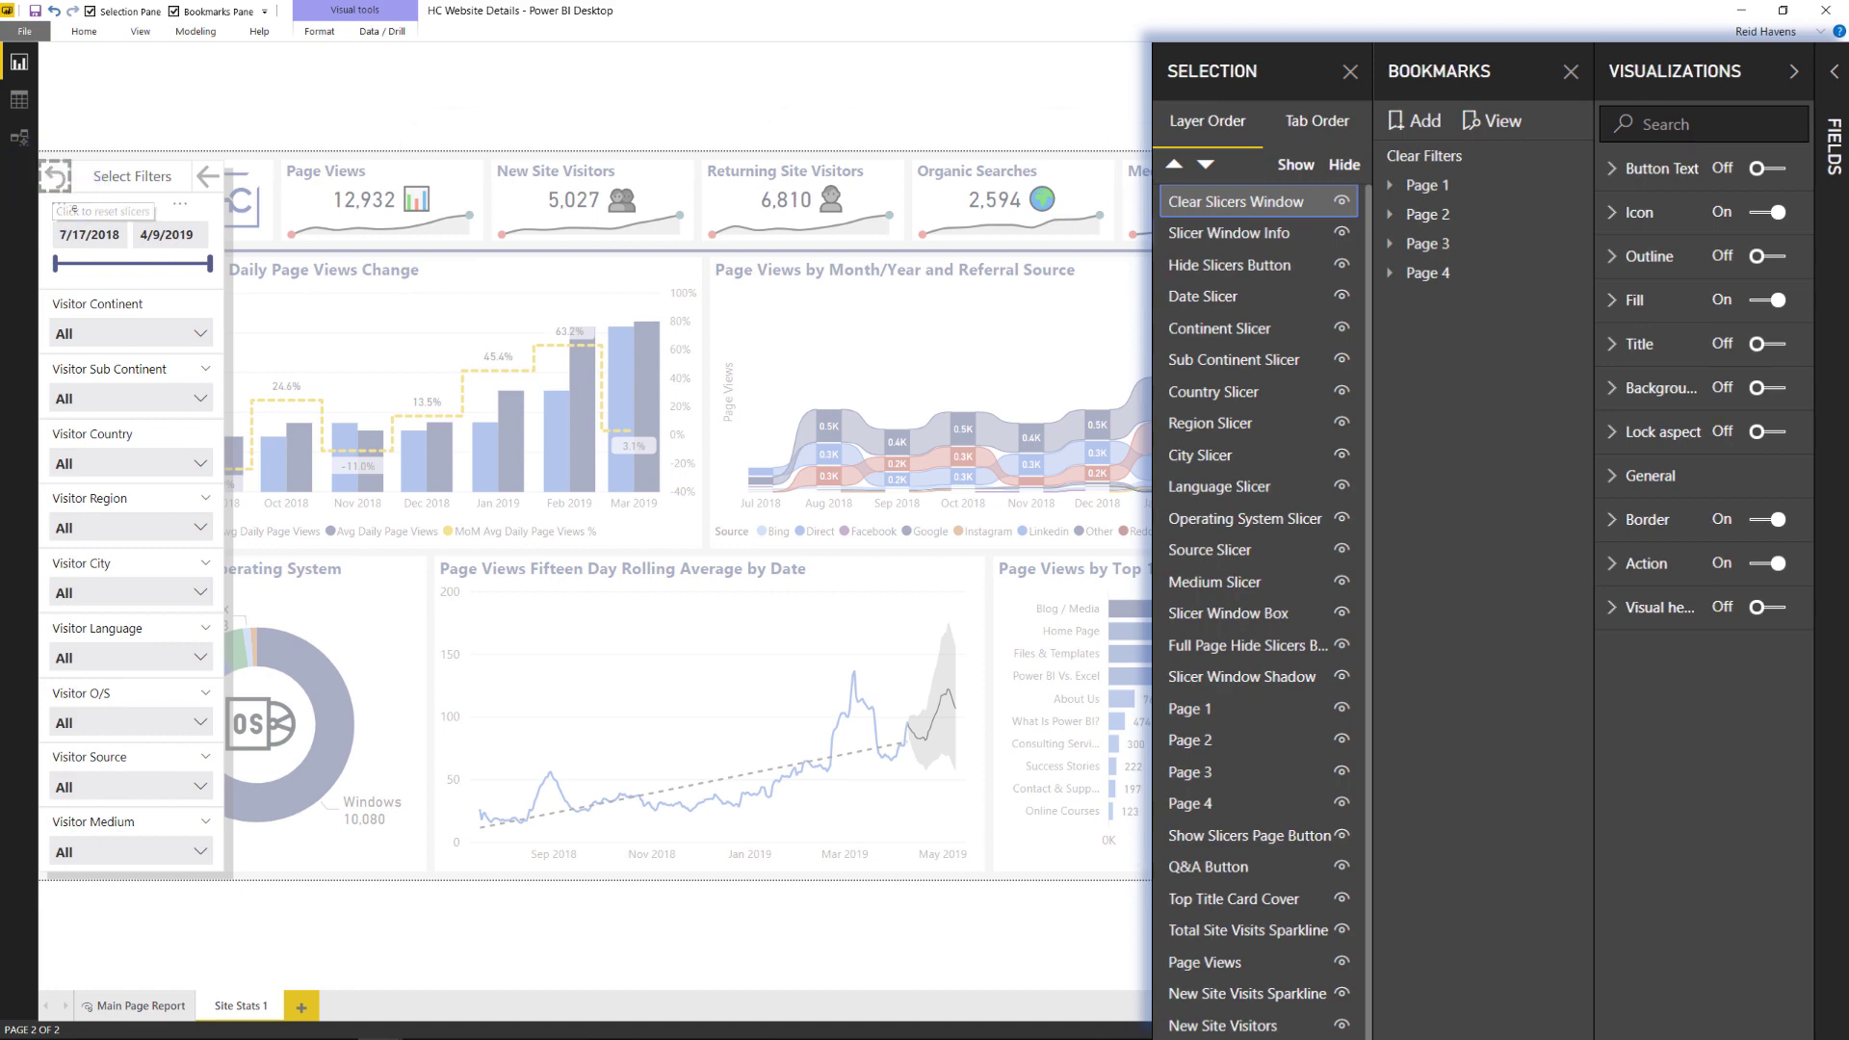
# Step: Multi-select Slicer Window Info, Hide Slicers Button, Date and Continent Slicers down to Slicer Window Shadow
pyautogui.click(1180, 234)
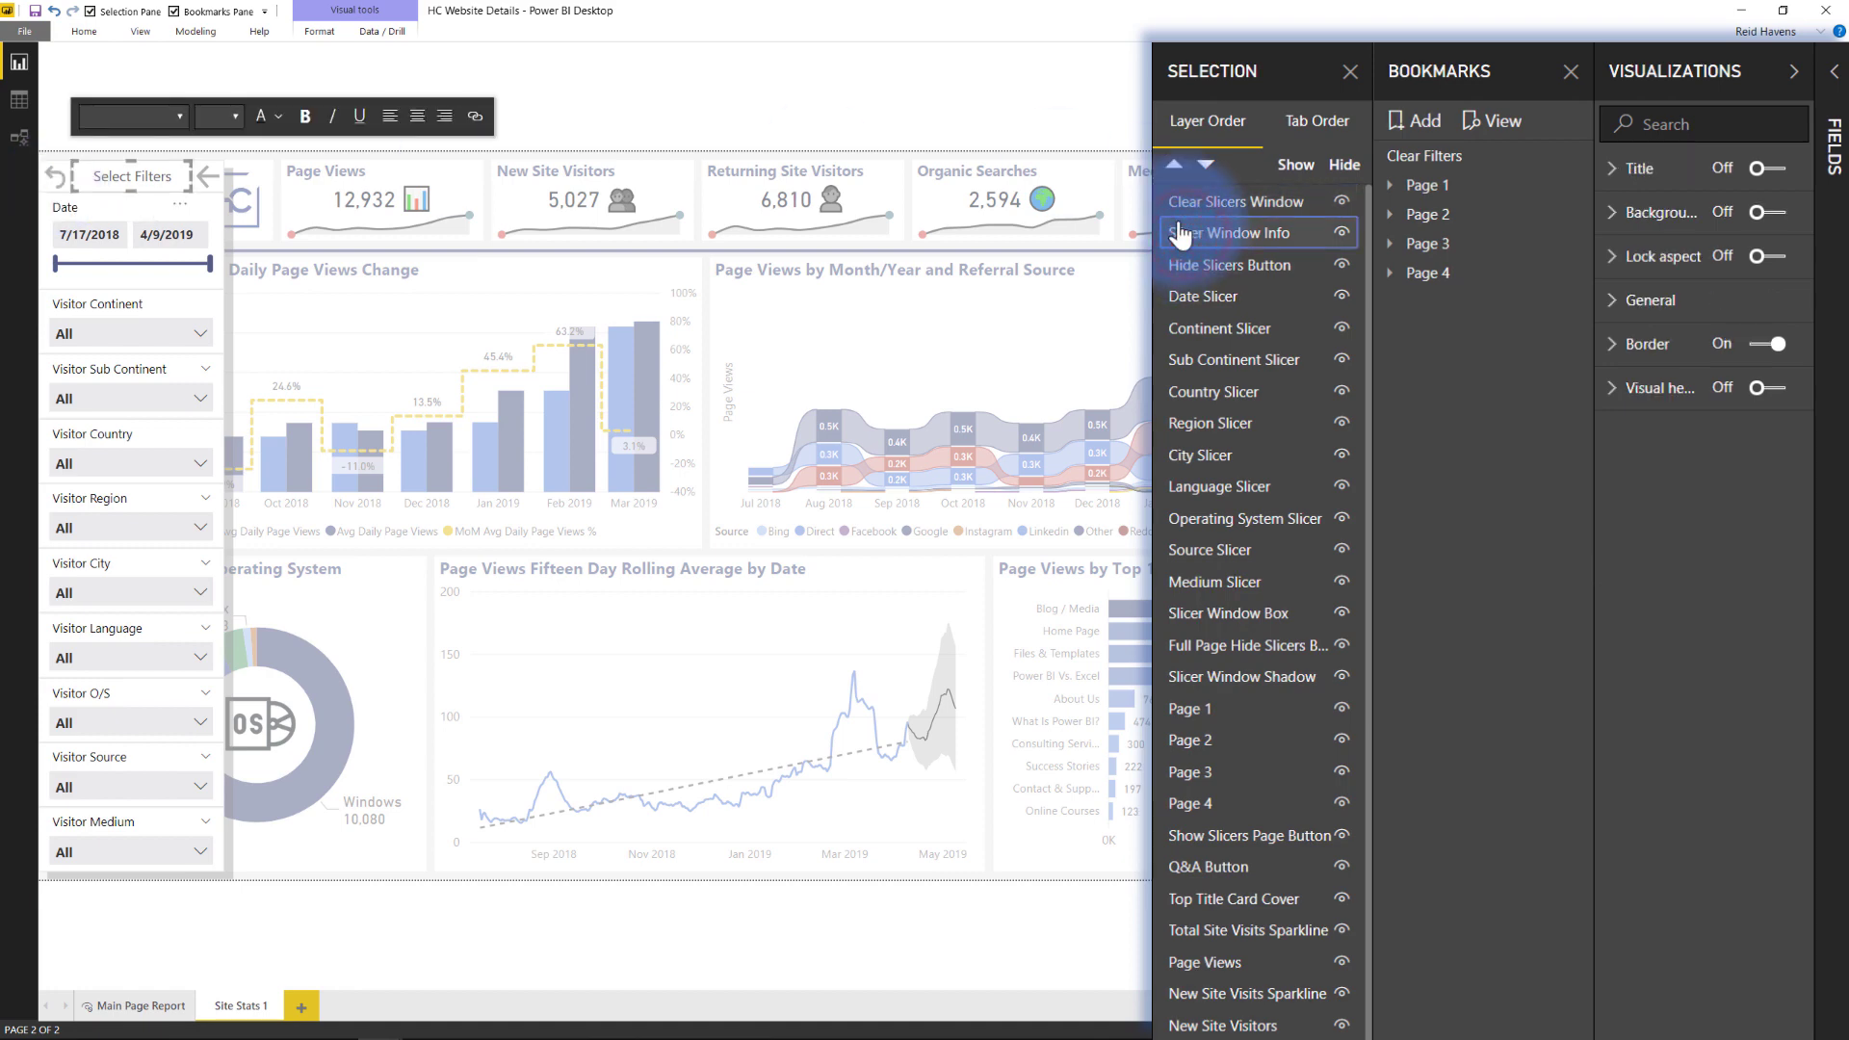
pyautogui.keyDown('shift'); pyautogui.click(1251, 294); pyautogui.keyUp('shift')
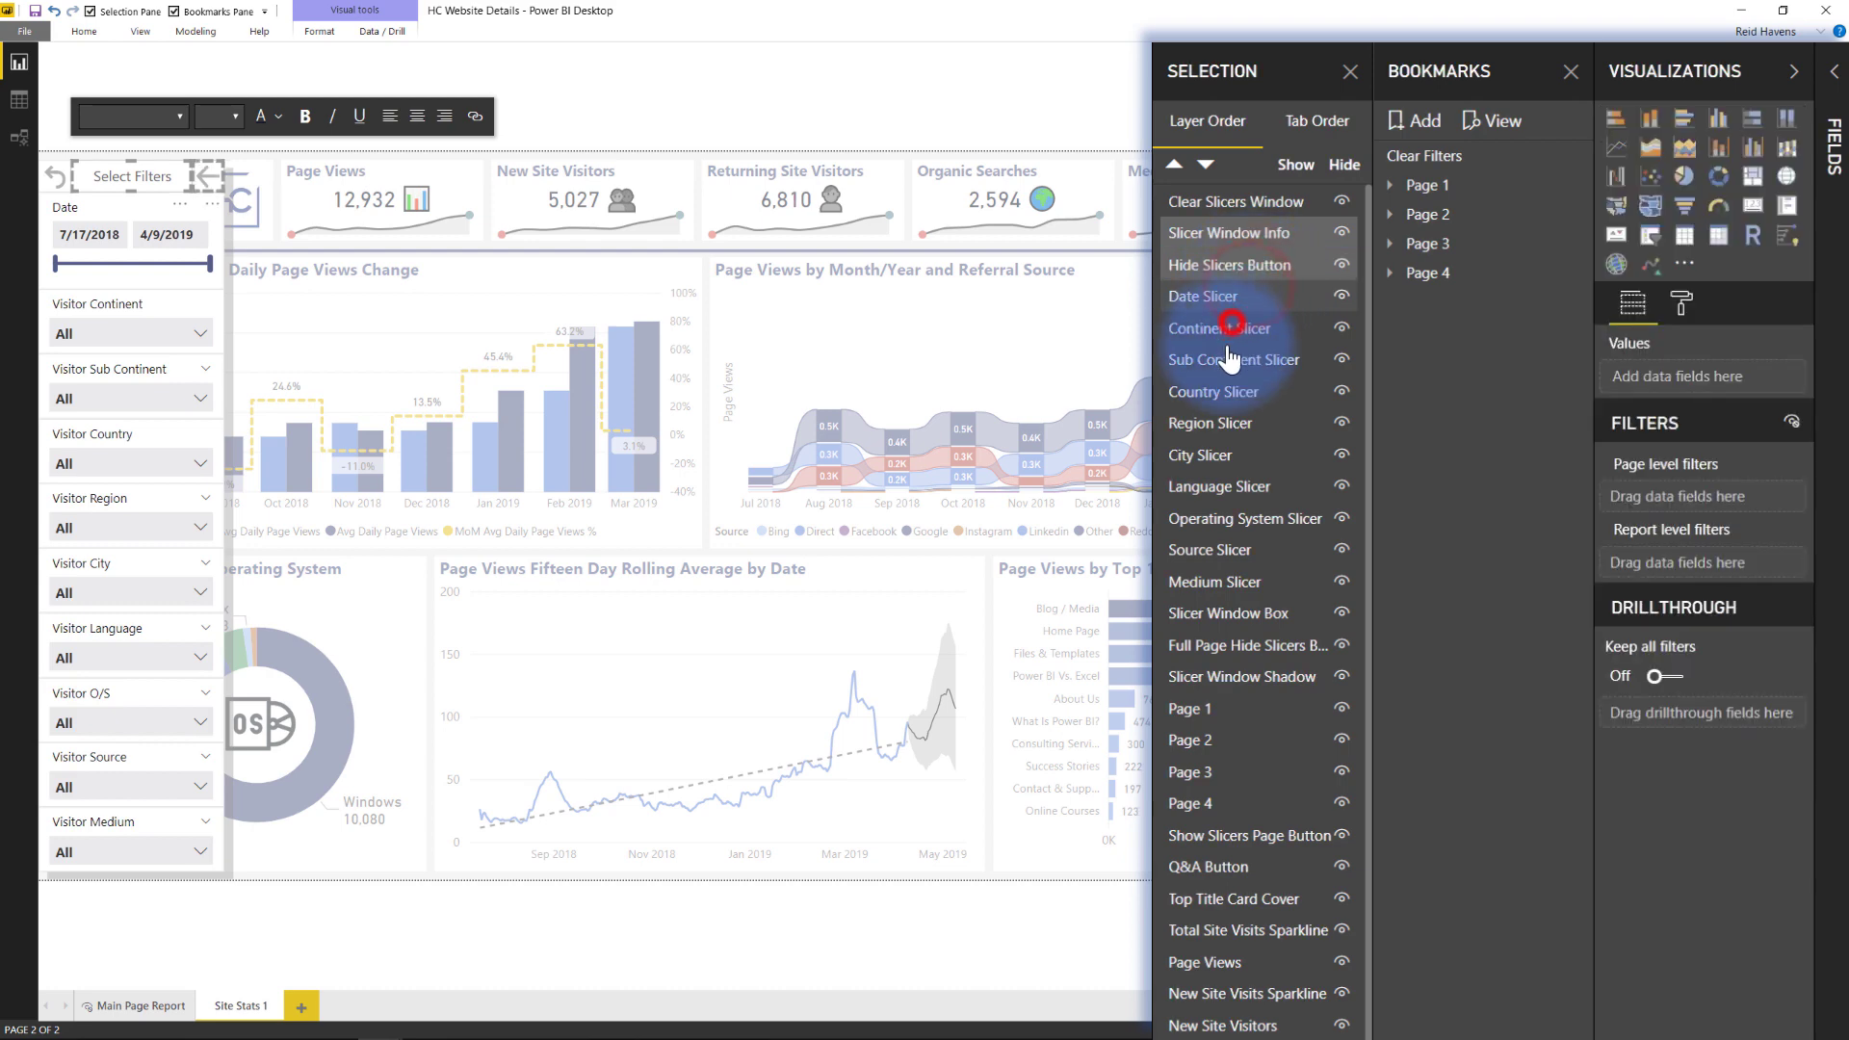
pyautogui.keyDown('shift'); pyautogui.click(1232, 325); pyautogui.keyUp('shift')
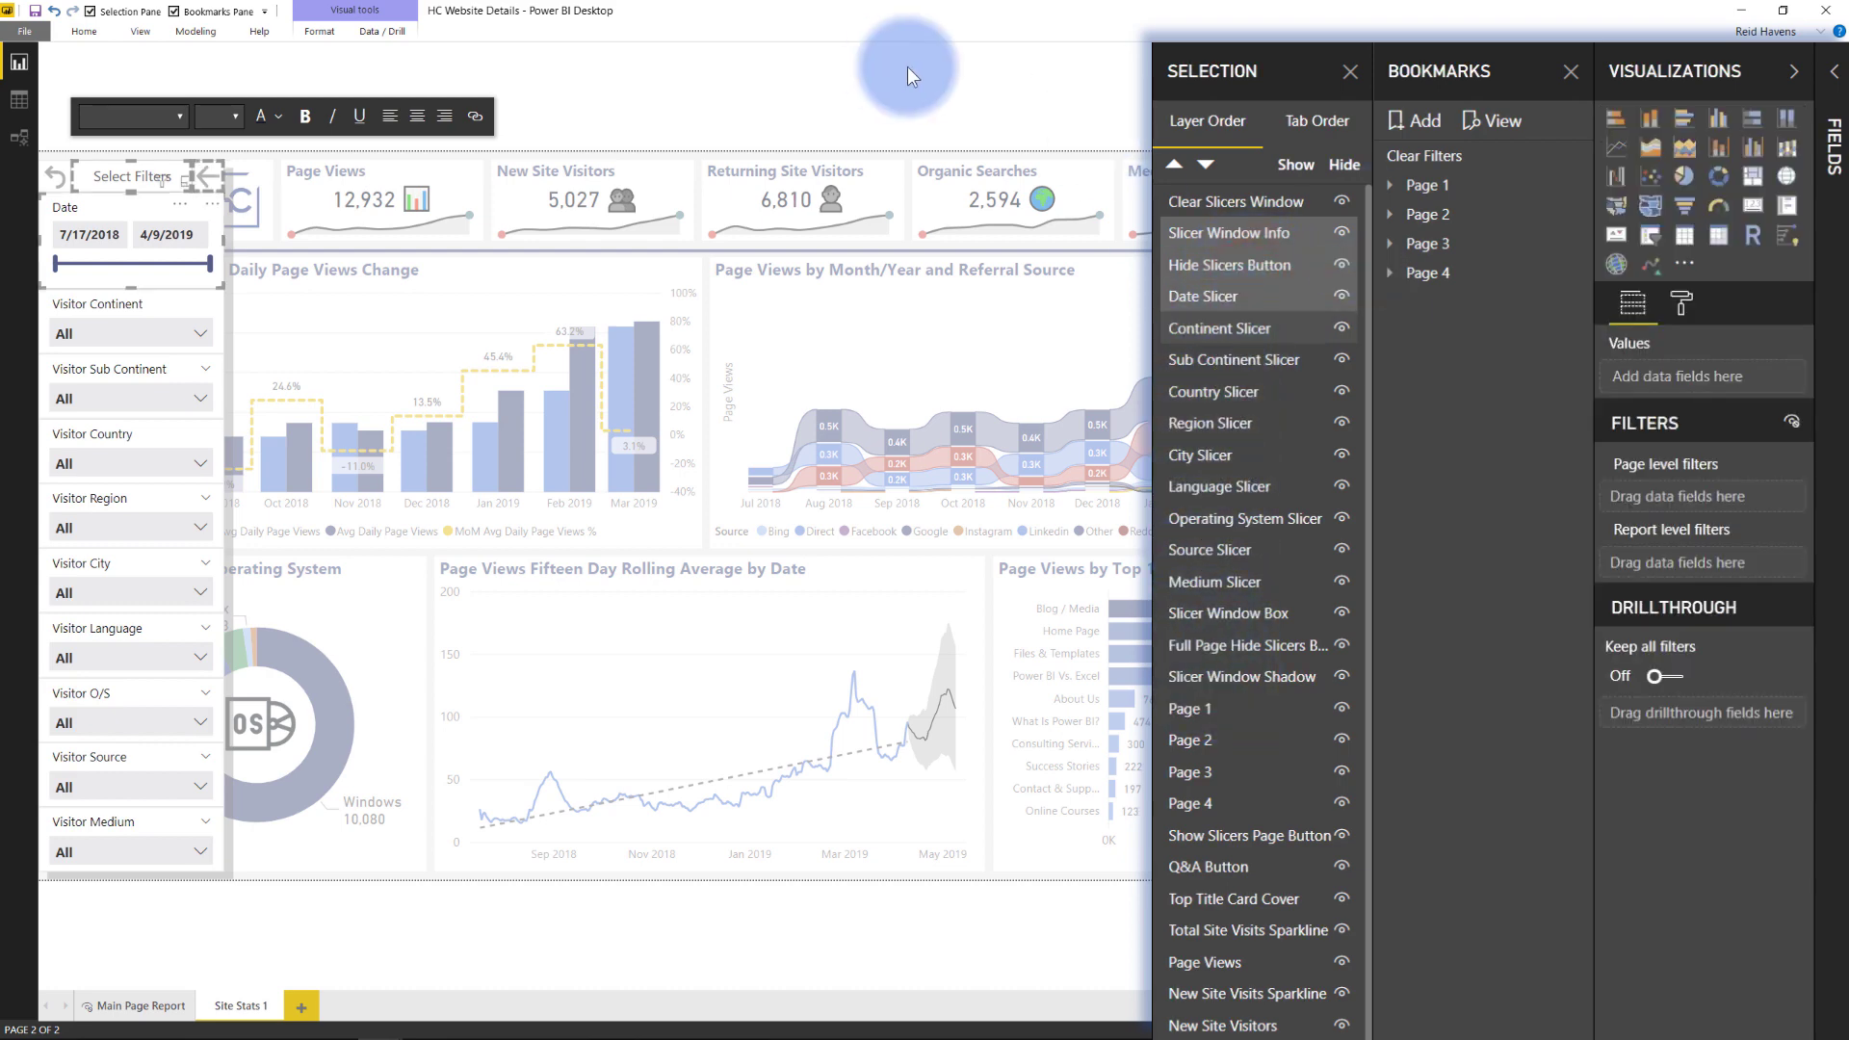
pyautogui.click(1229, 676)
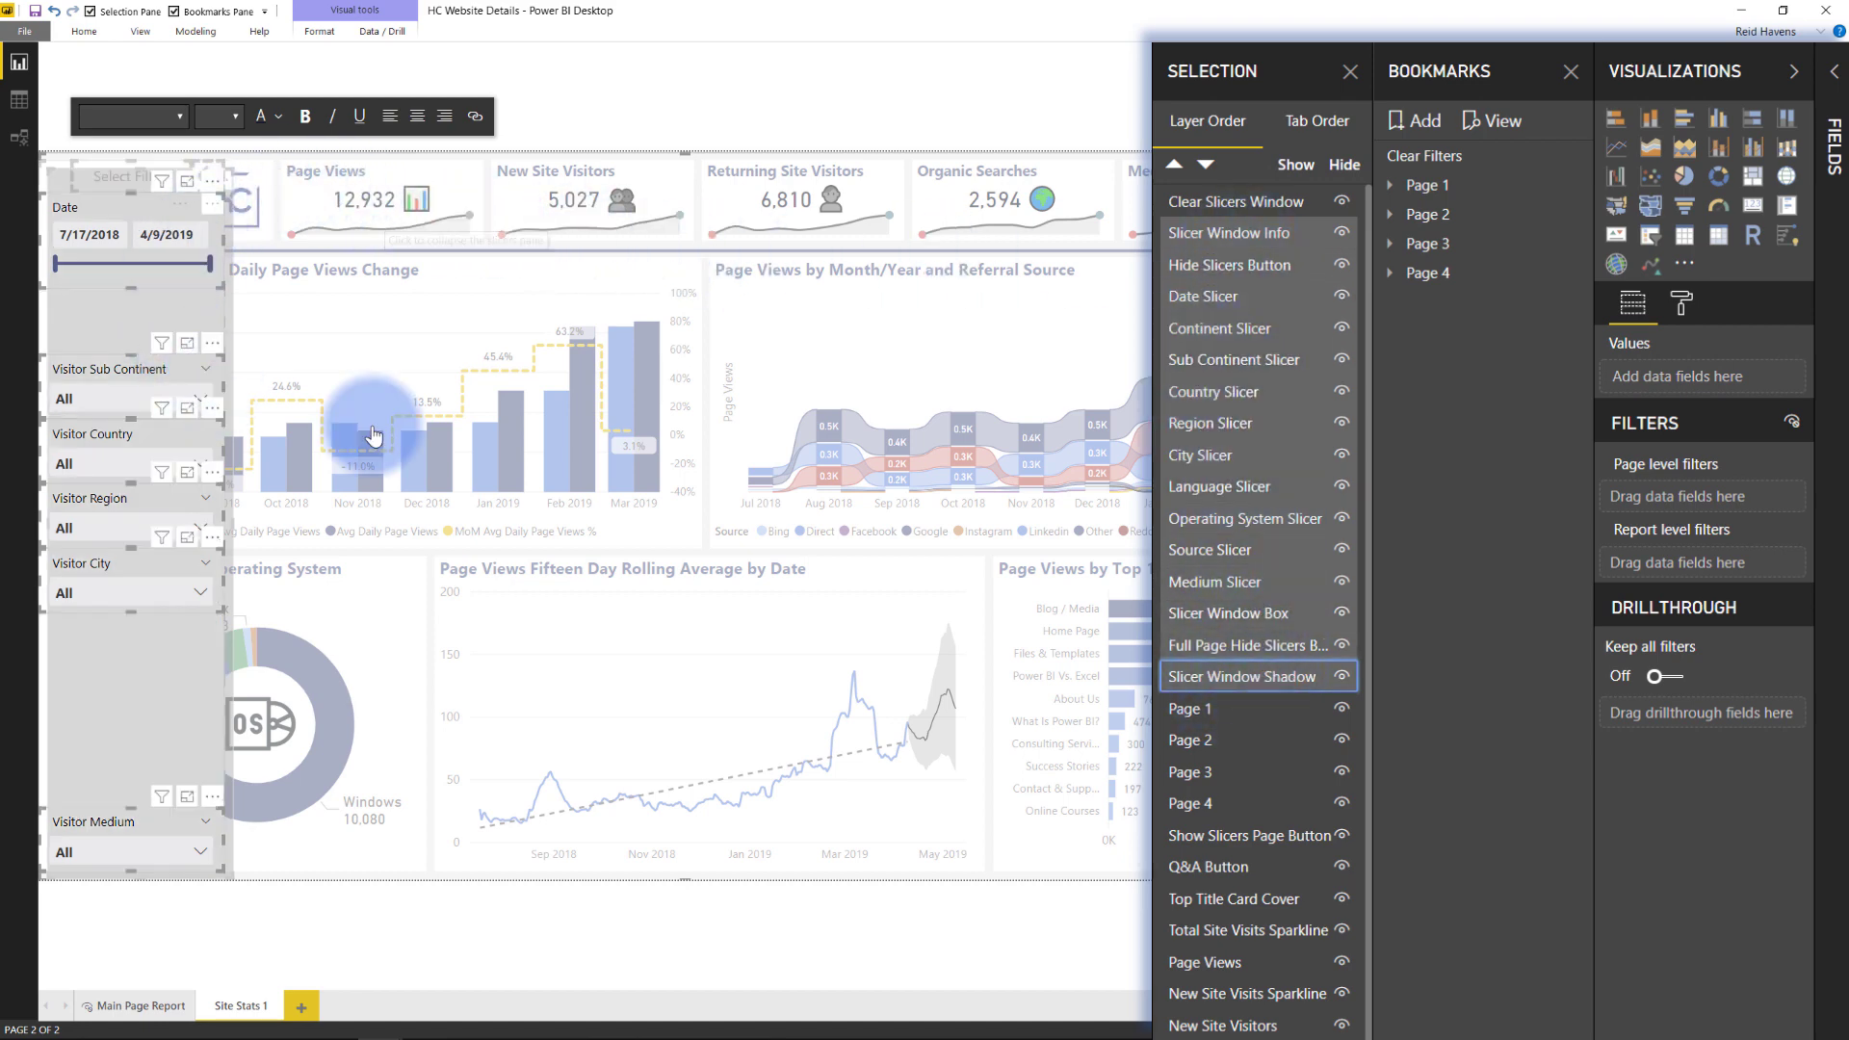
# Step: Add a new bookmark and rename it 'Slicers Showing'
pyautogui.click(1401, 133)
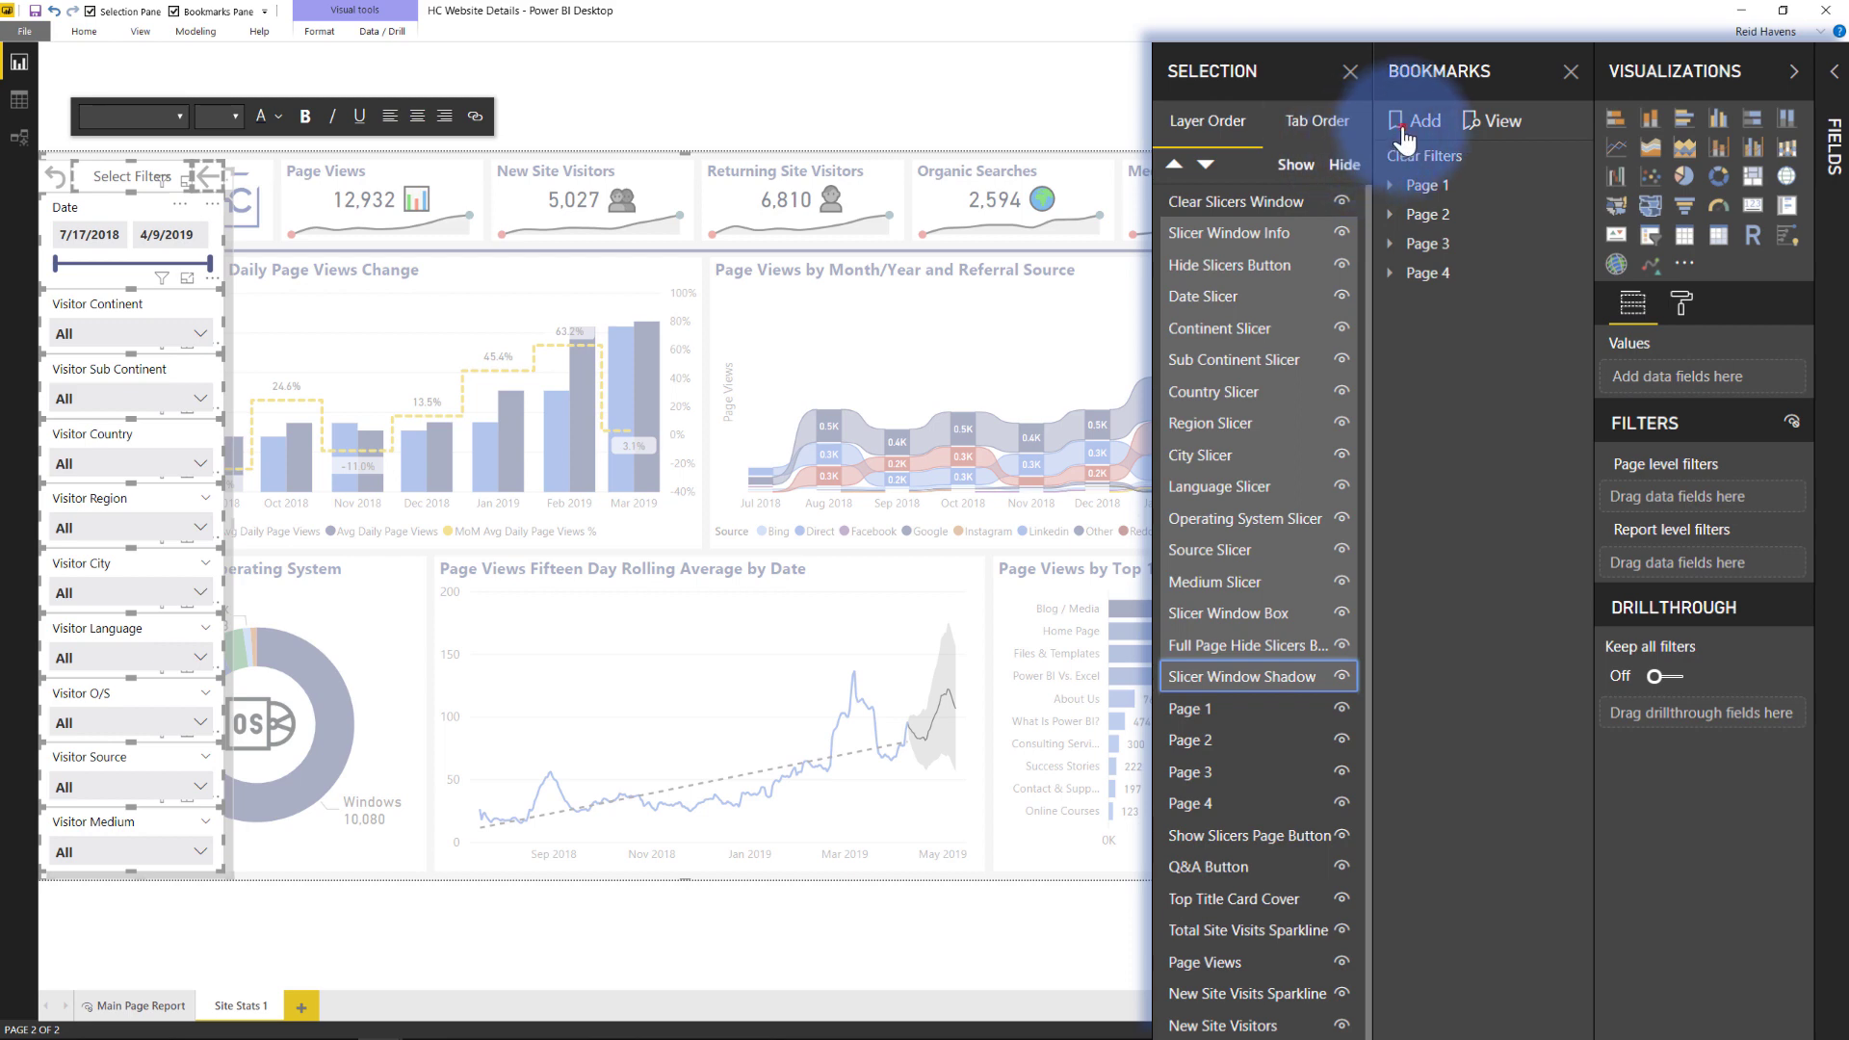
pyautogui.click(1569, 301)
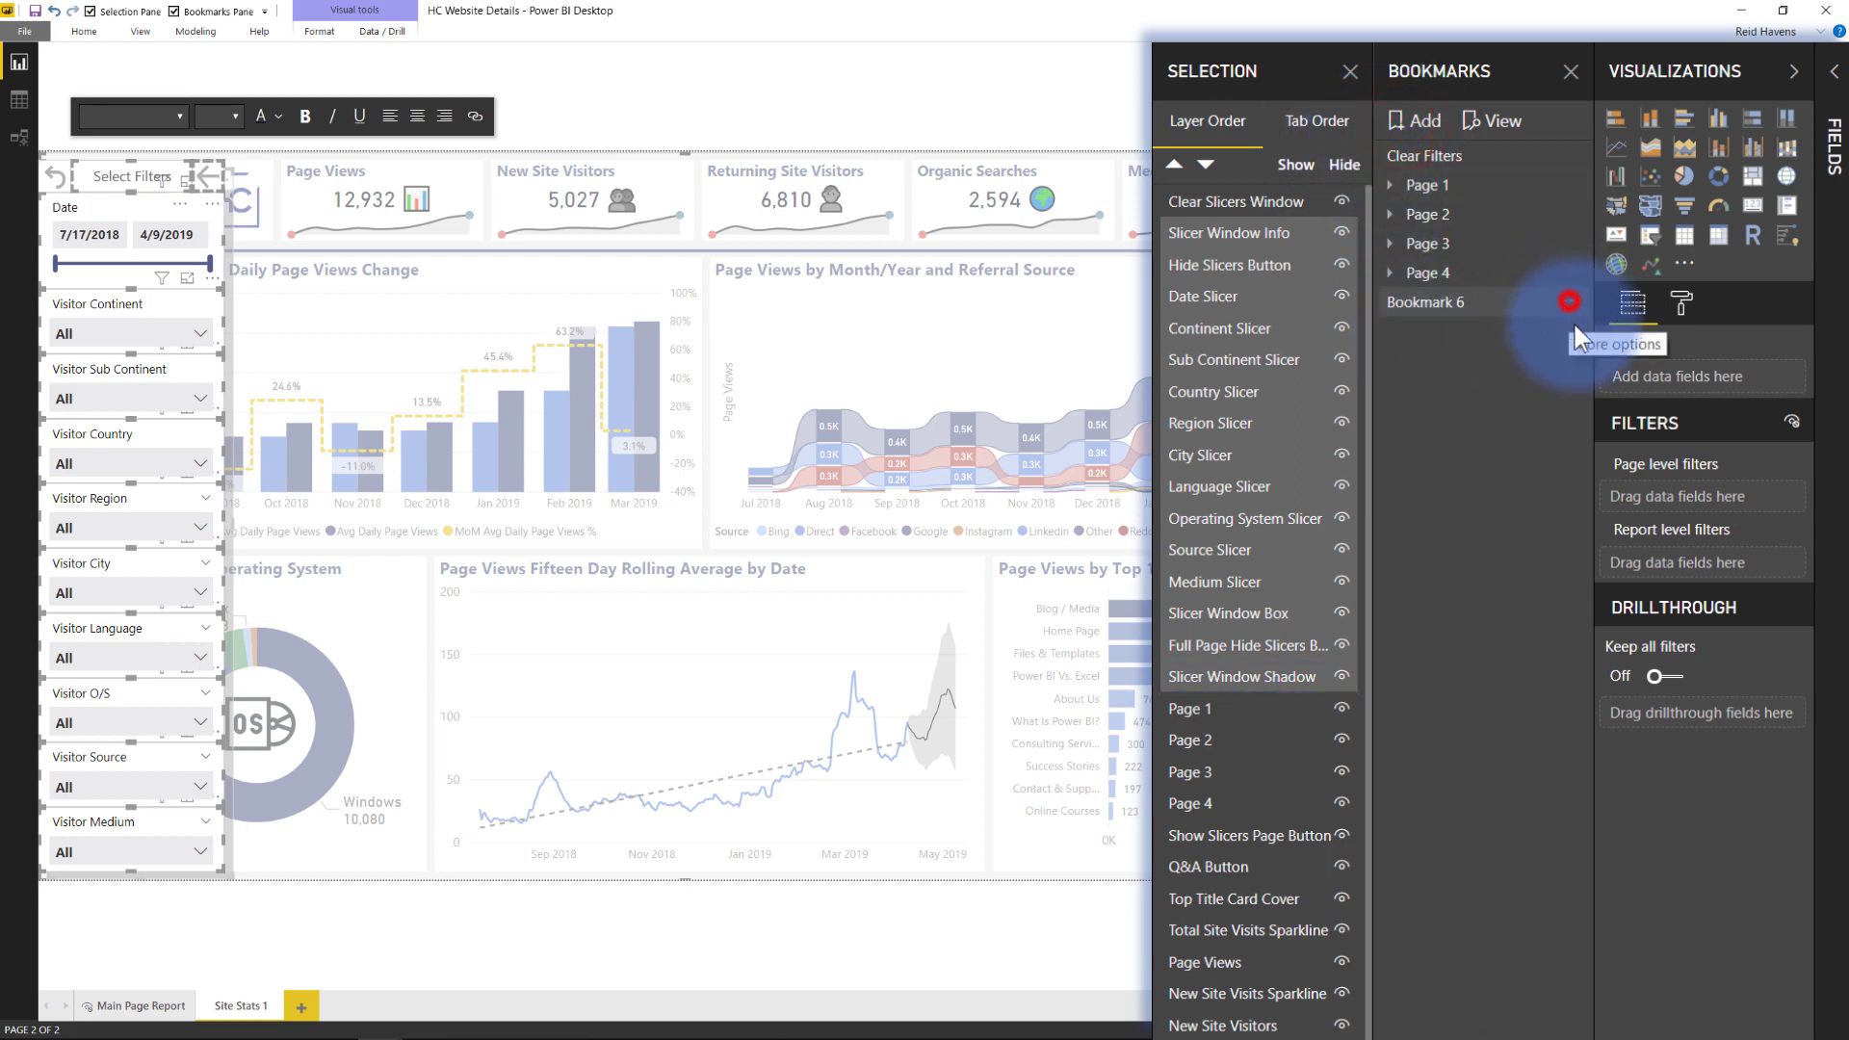
pyautogui.click(1615, 343)
pyautogui.write('Slicers')
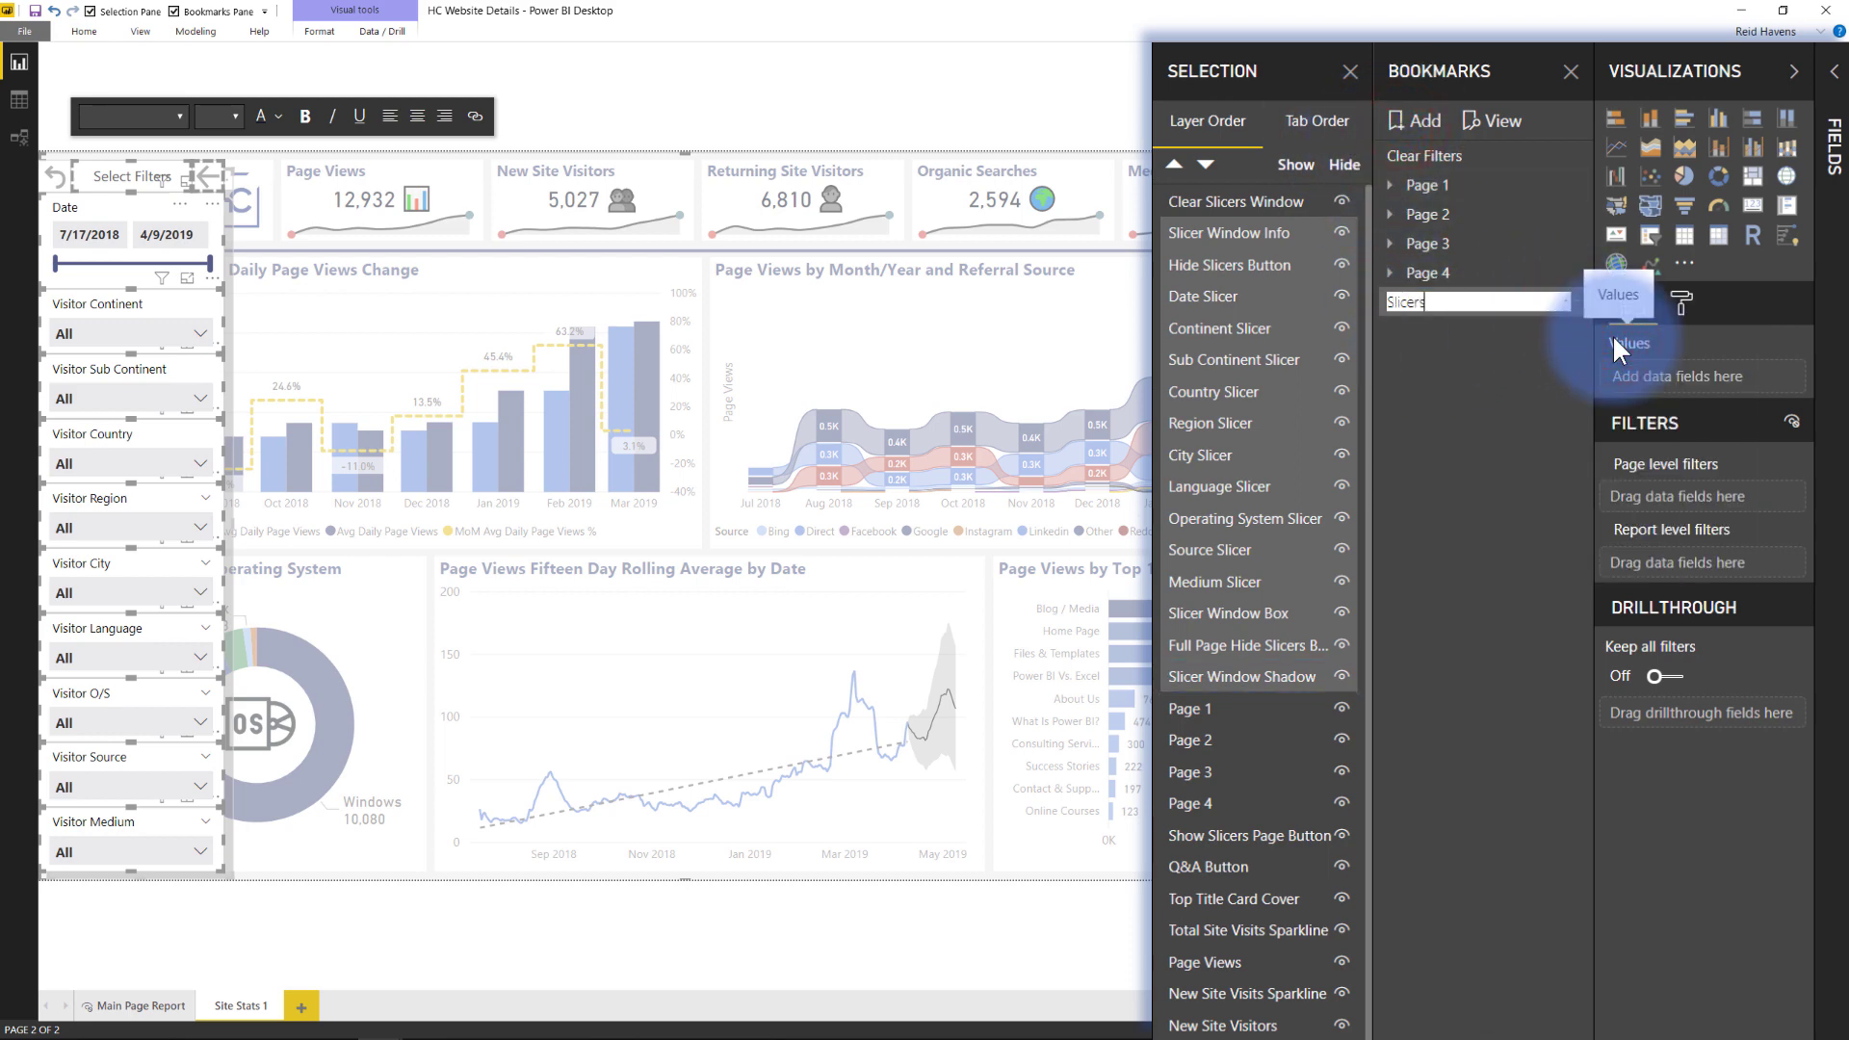
pyautogui.write(' Showing')
pyautogui.press('Return')
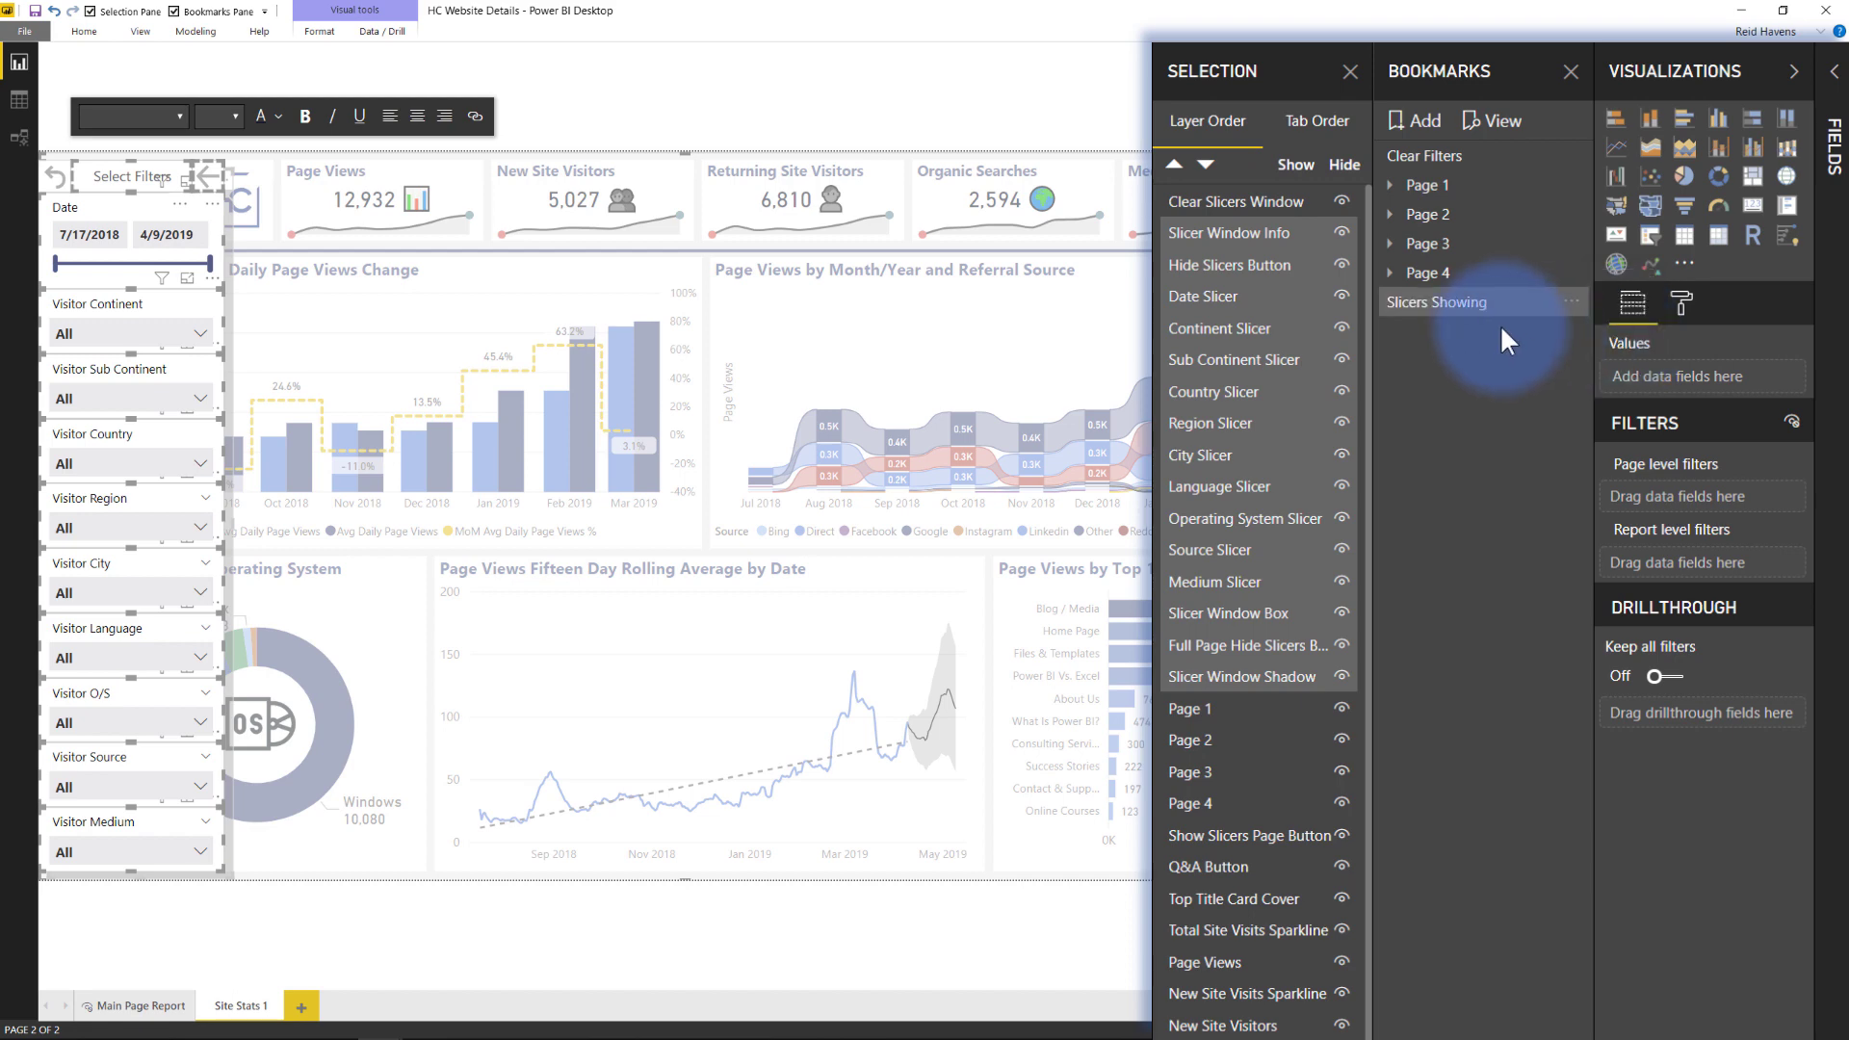
# Step: Switch off the bookmark's Data option and limit it to Selected visuals
pyautogui.click(1568, 302)
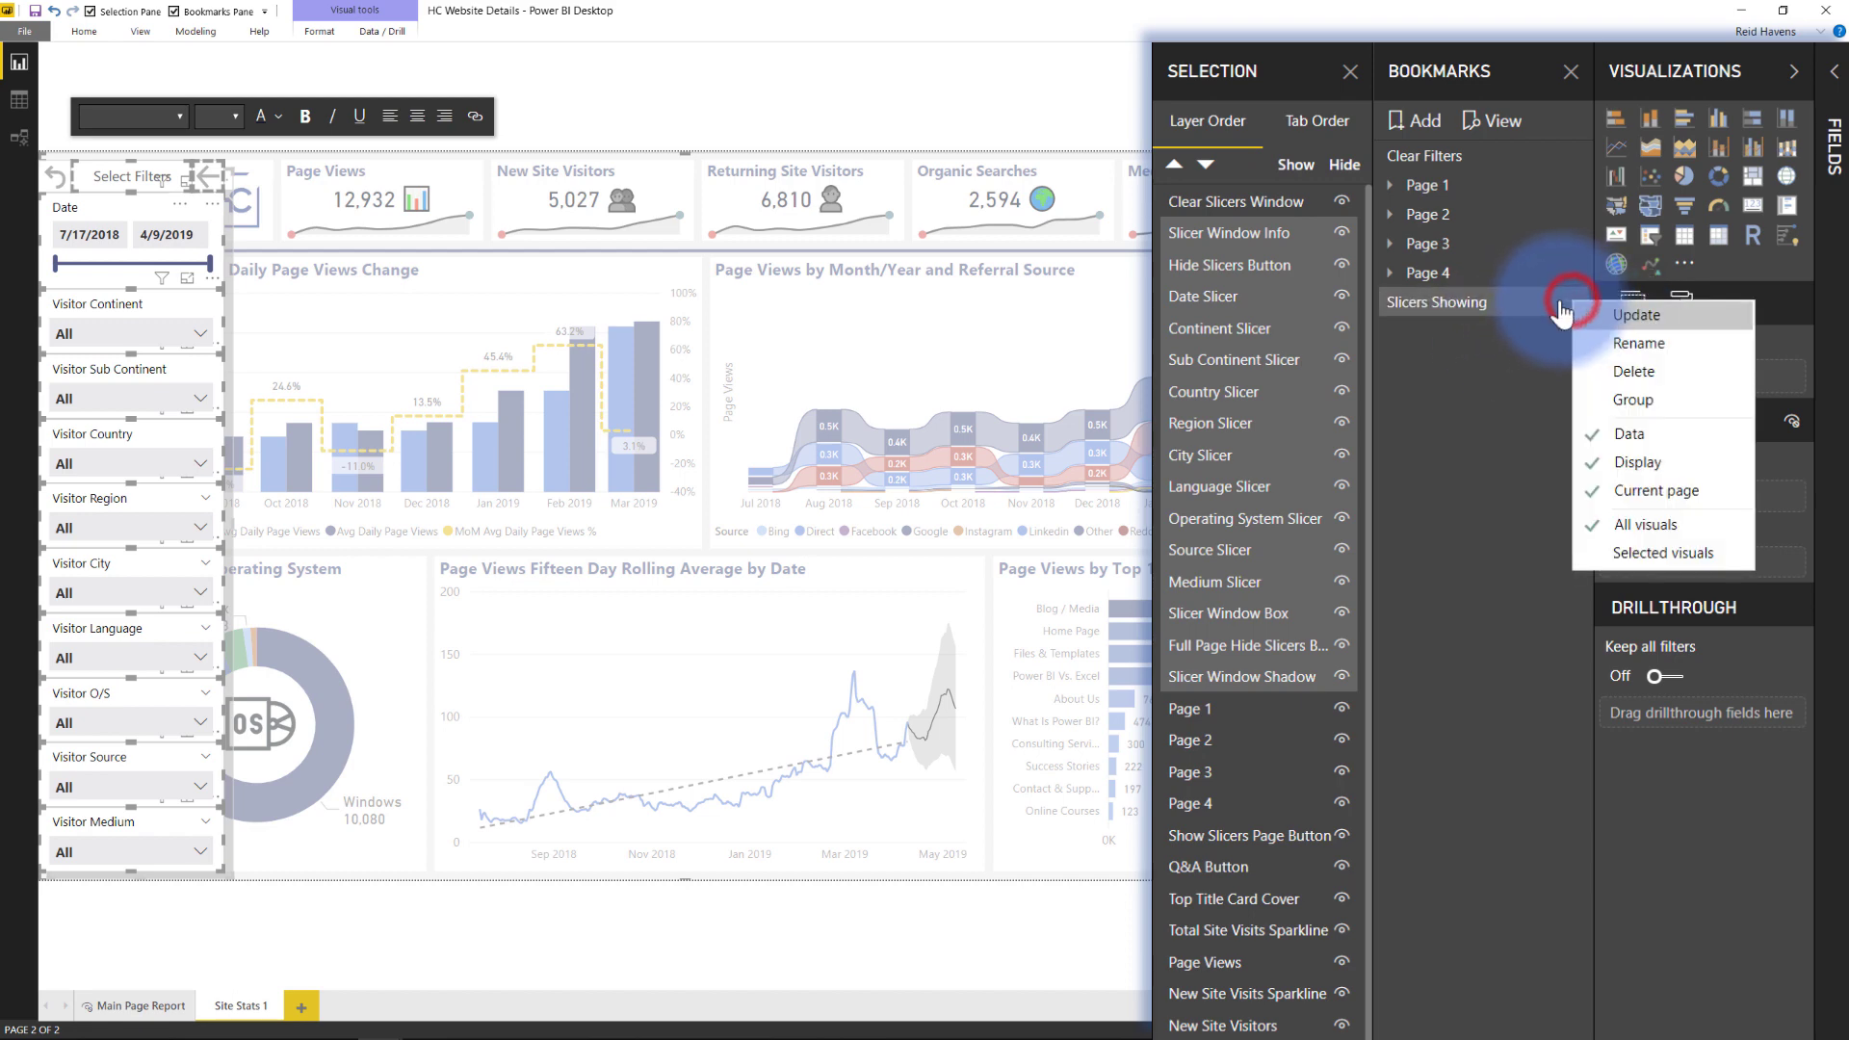
pyautogui.click(1602, 435)
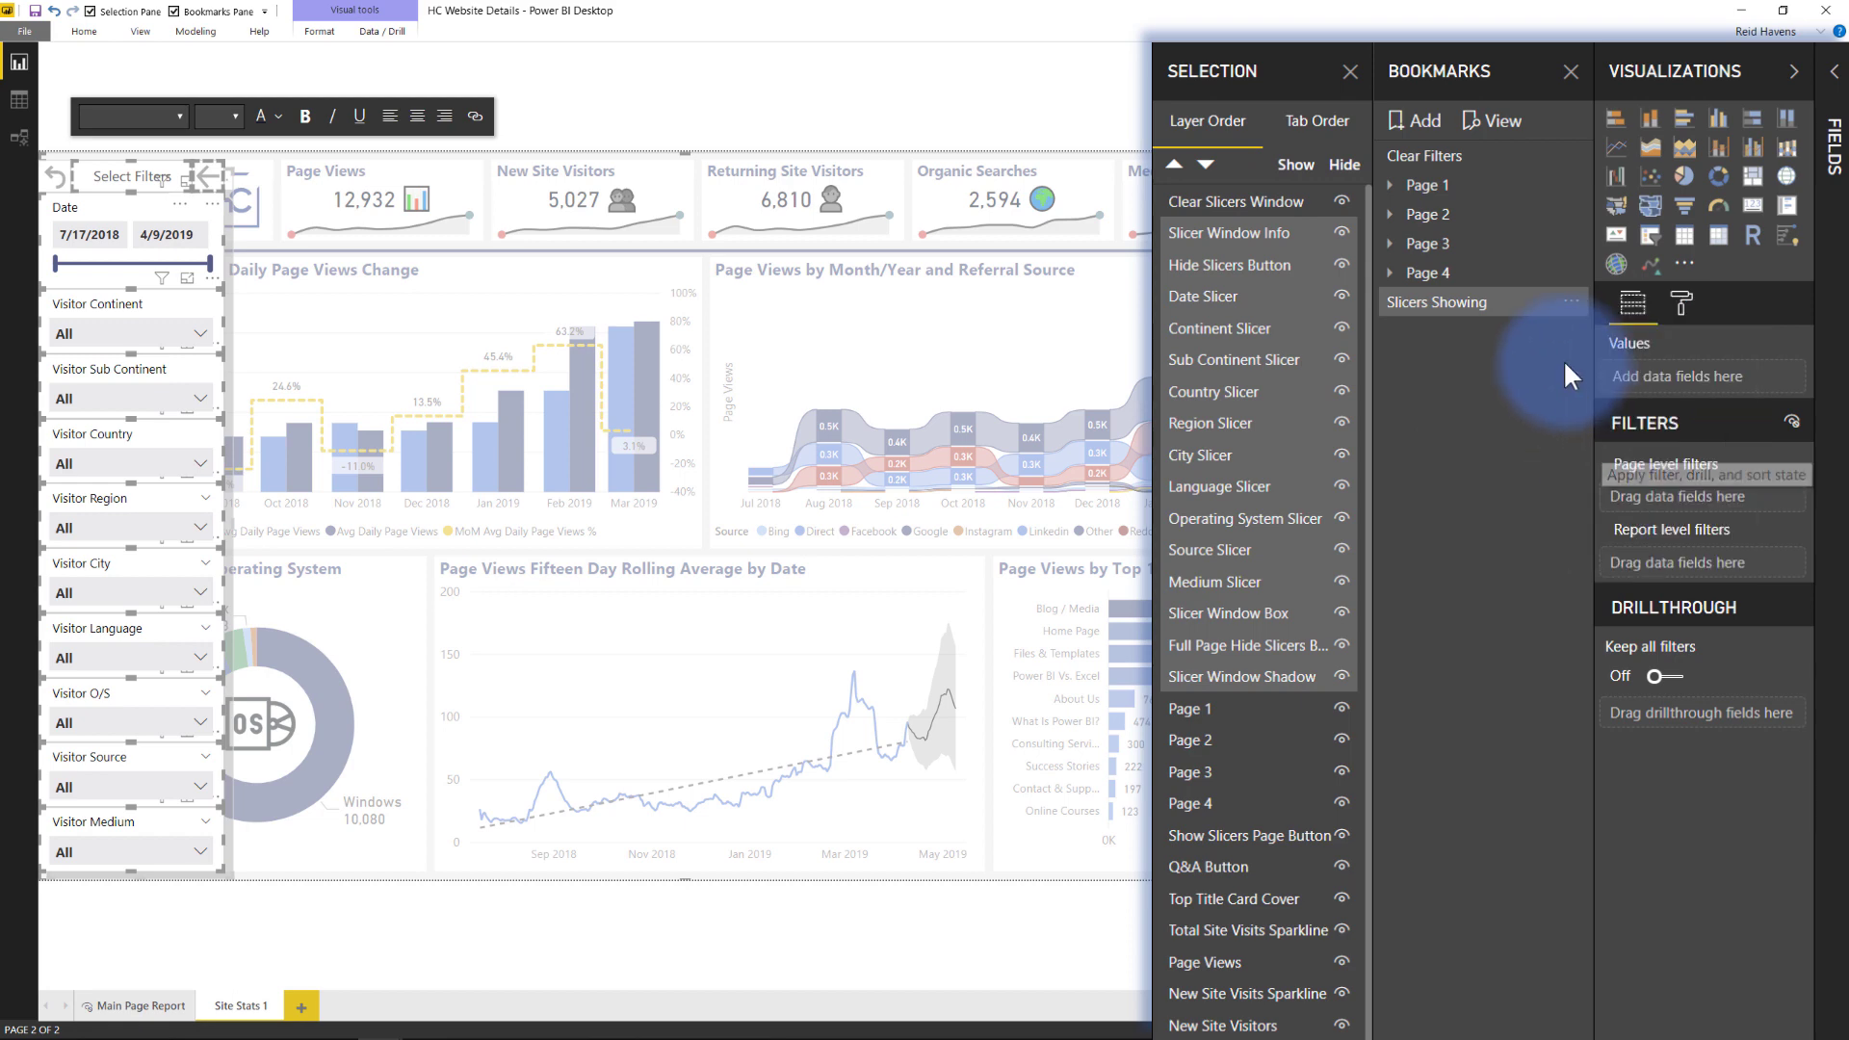
pyautogui.click(1569, 302)
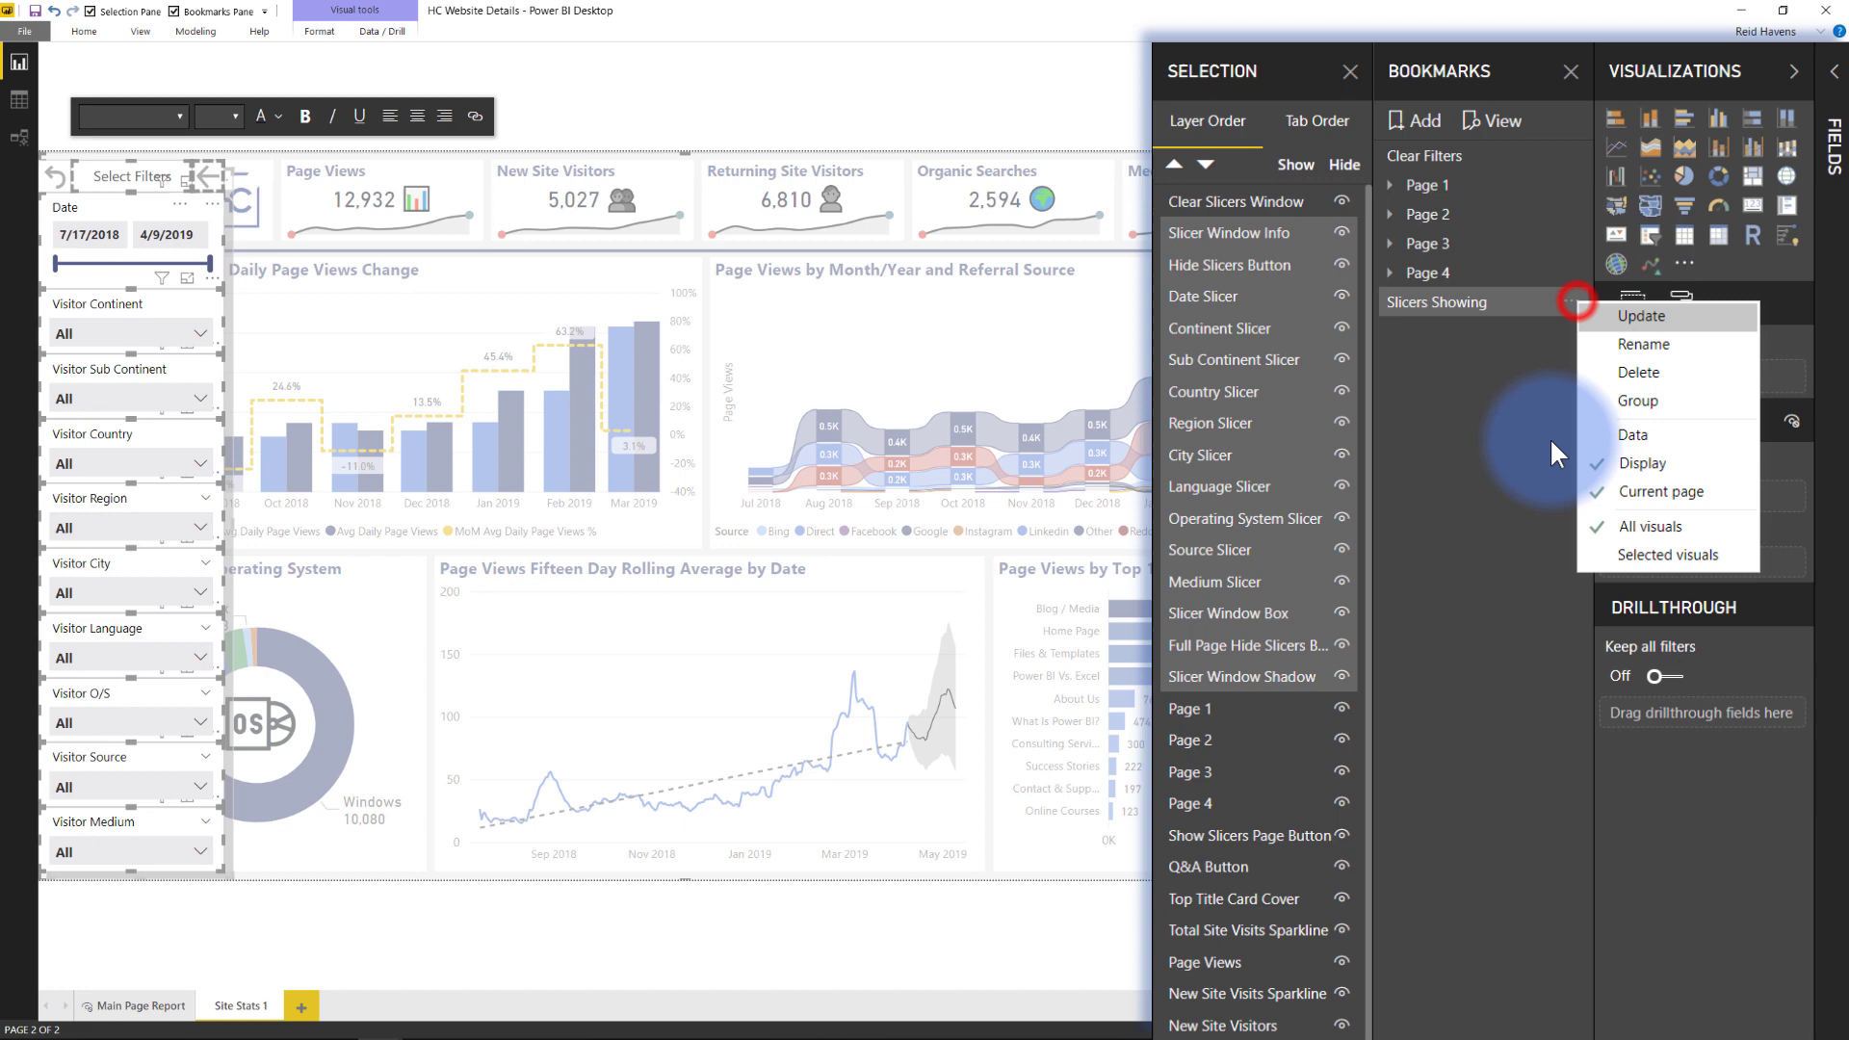
pyautogui.click(1649, 555)
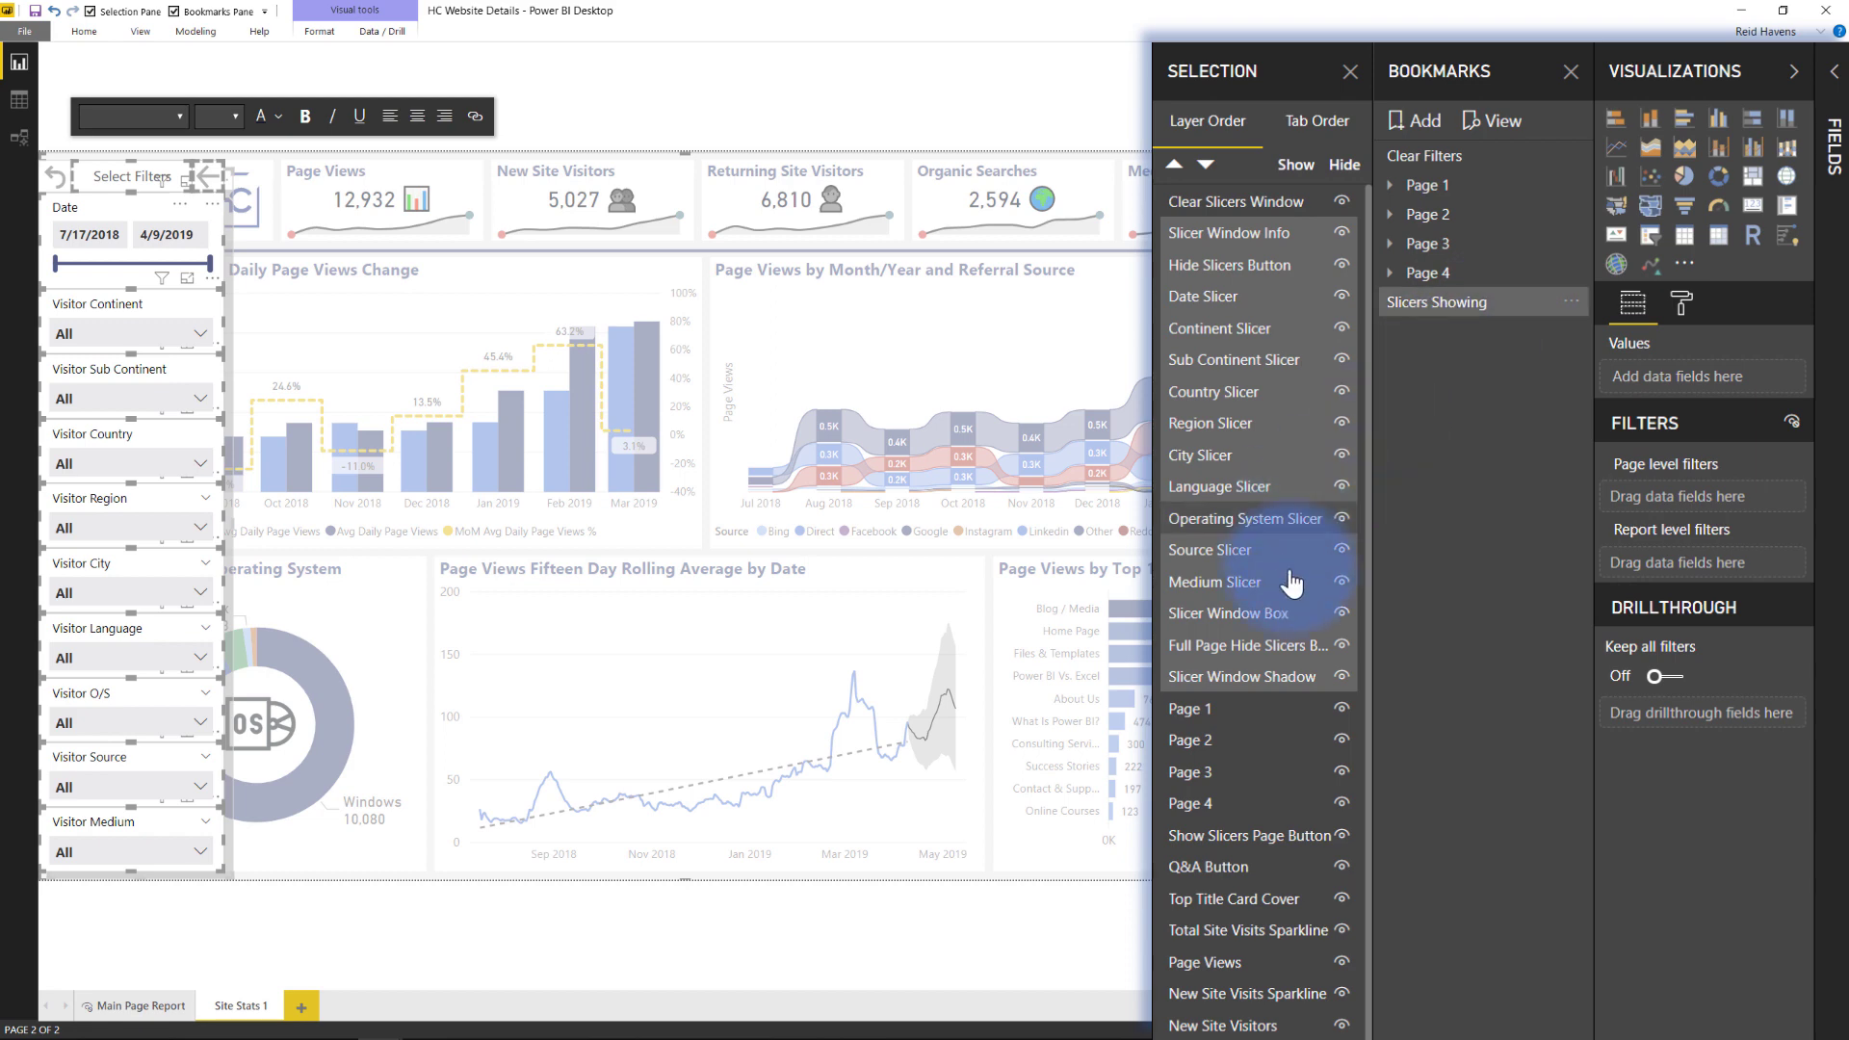
# Step: Hide every slicer-pane layer, from Slicer Window Shadow up through the slicers to Slicer Window Info
pyautogui.click(1342, 677)
pyautogui.click(1343, 645)
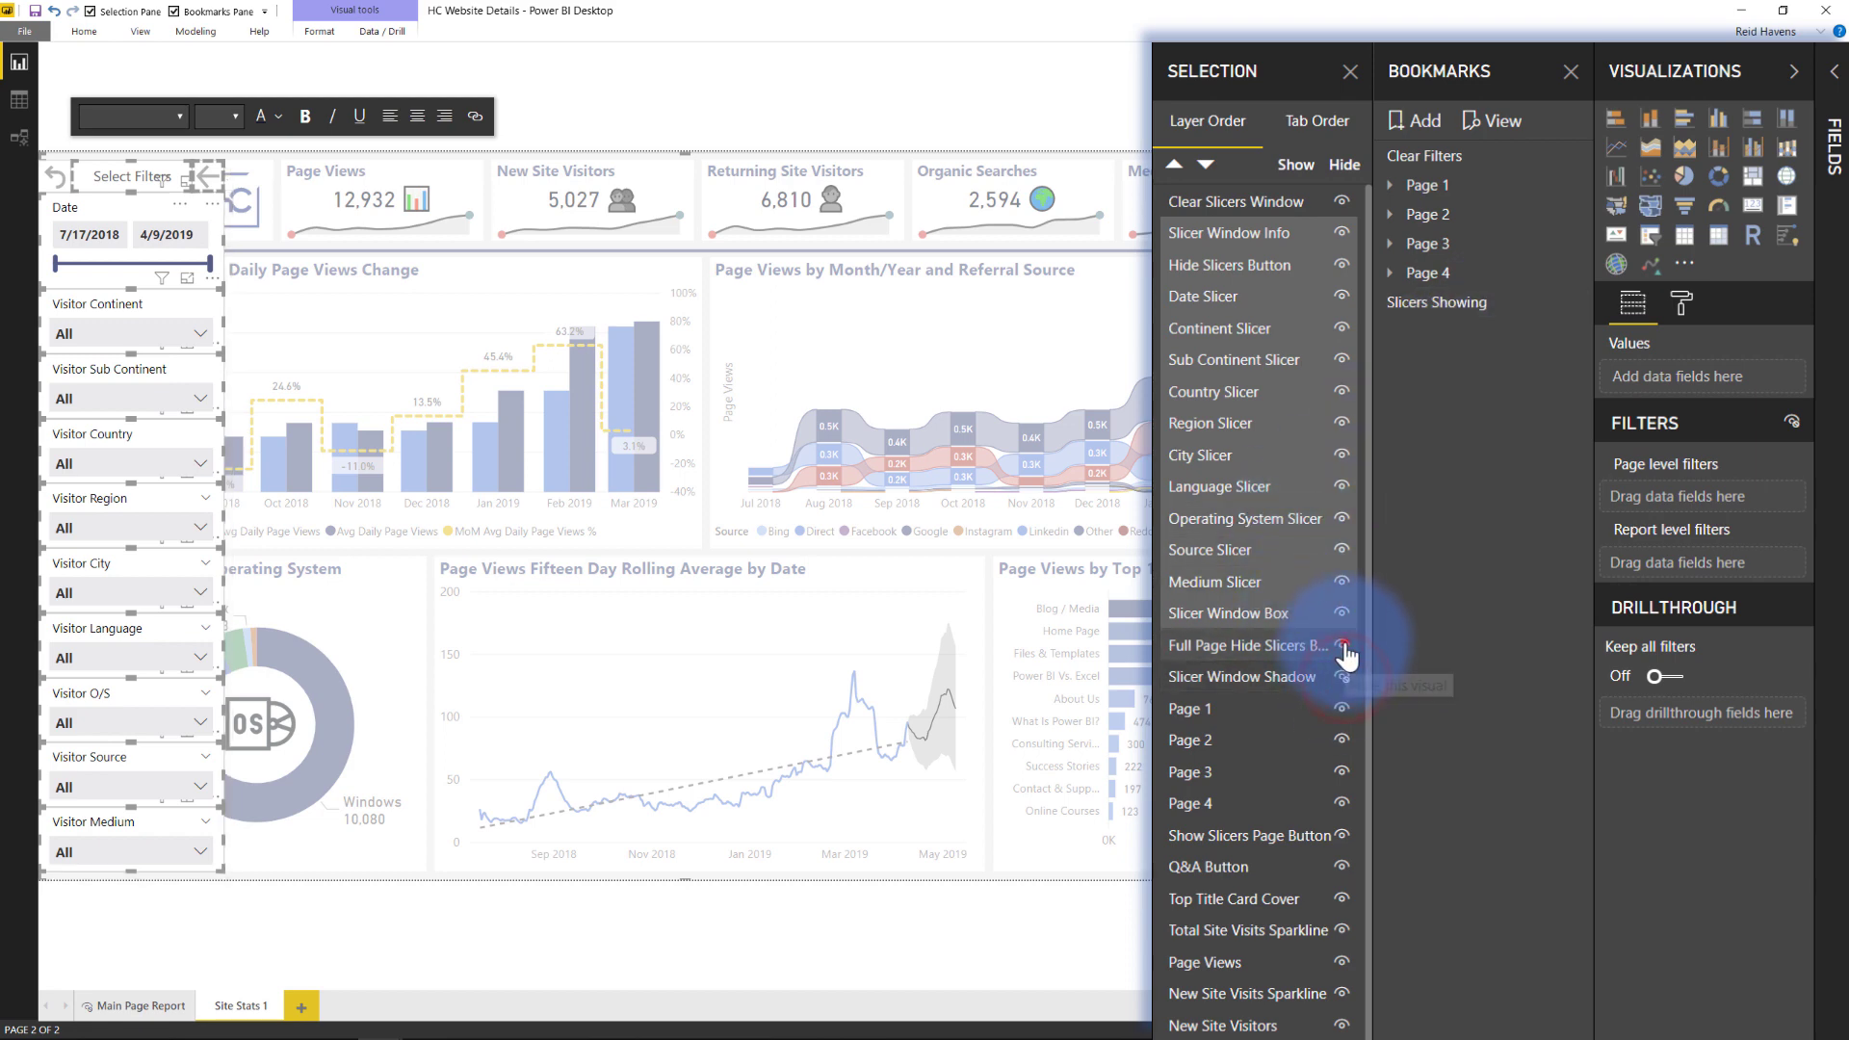
pyautogui.click(1343, 613)
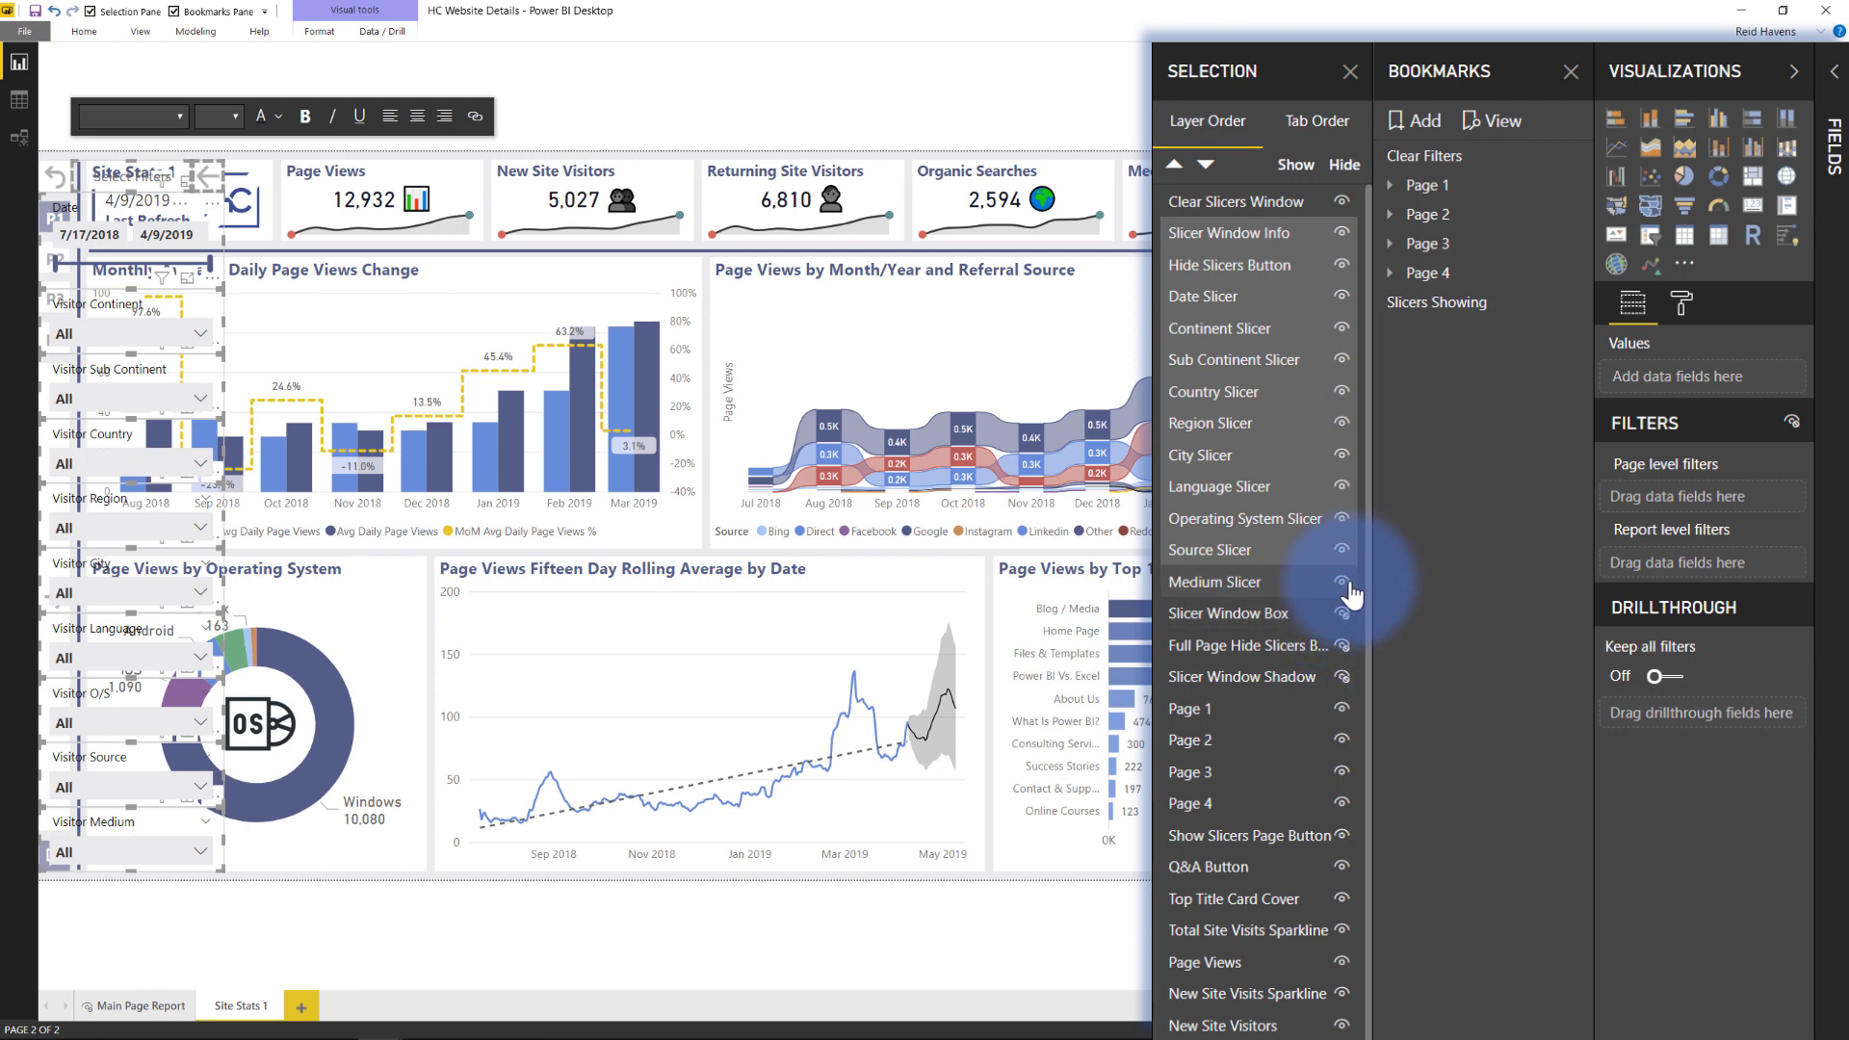
pyautogui.click(1344, 581)
pyautogui.click(1342, 550)
pyautogui.click(1342, 518)
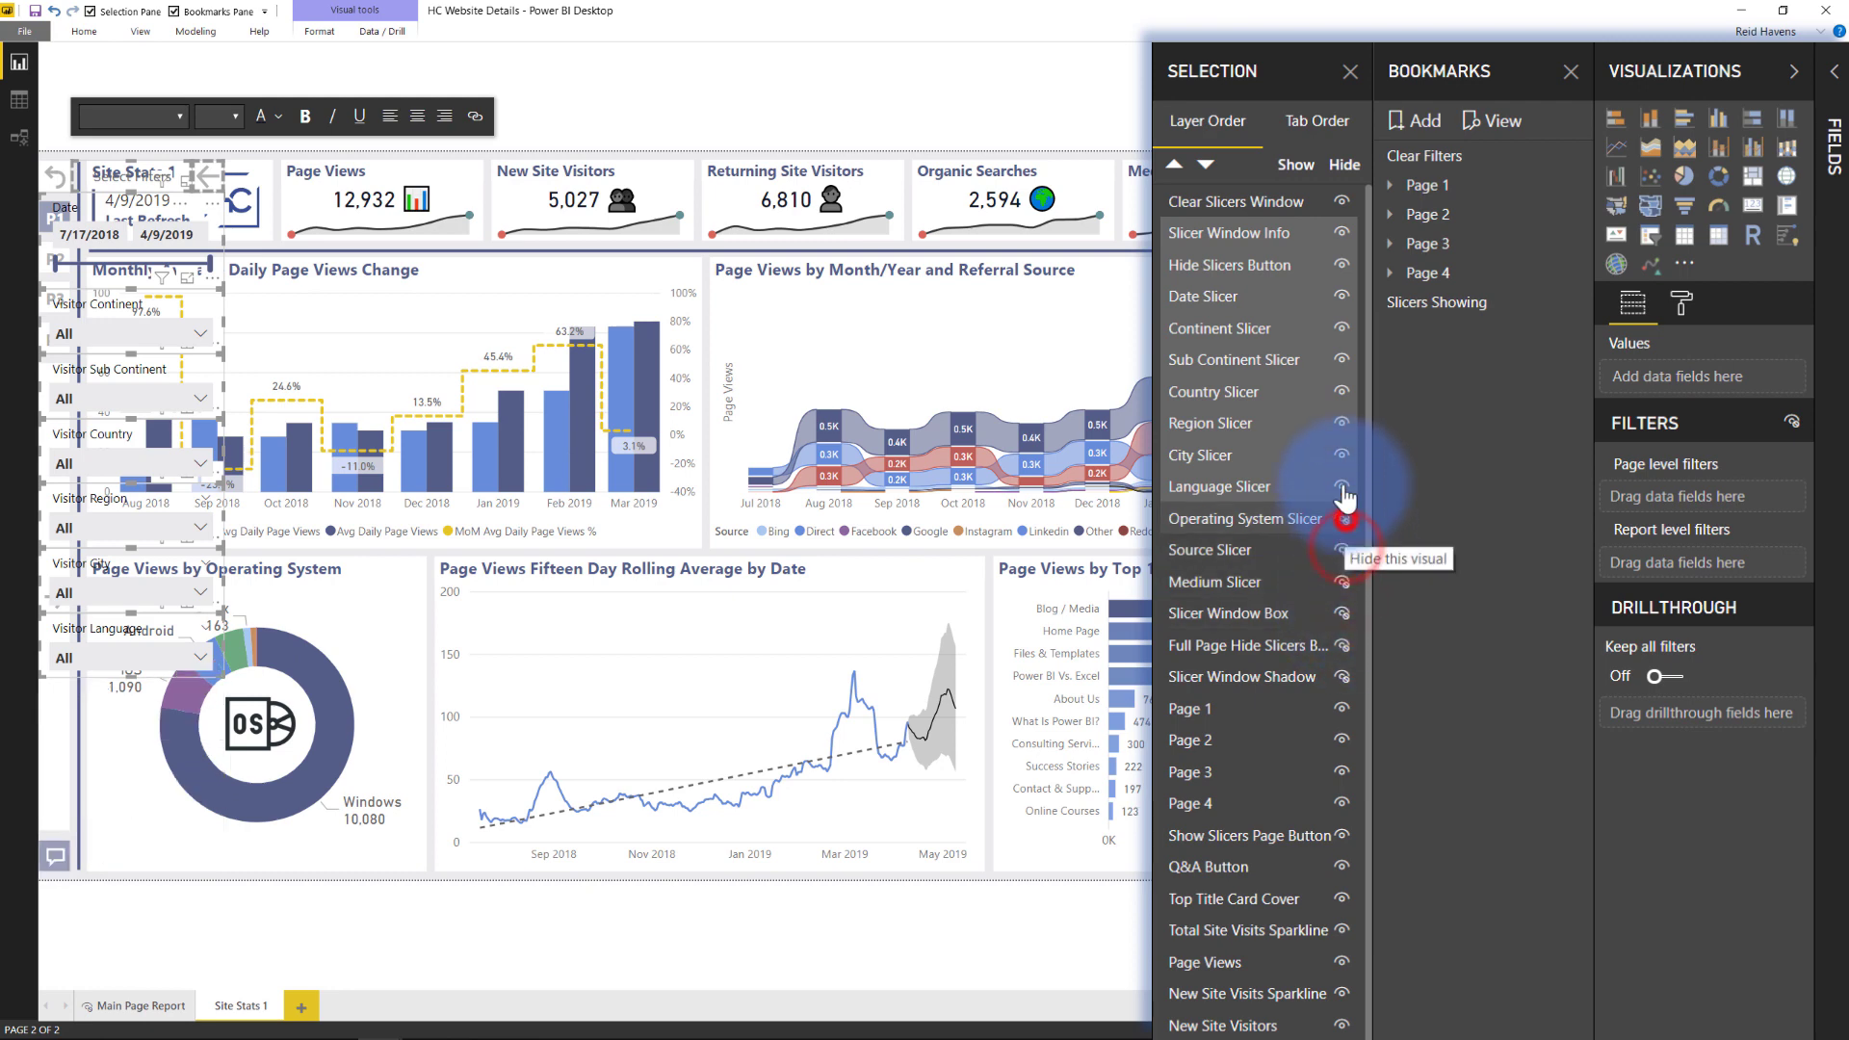
pyautogui.click(1342, 487)
pyautogui.click(1342, 454)
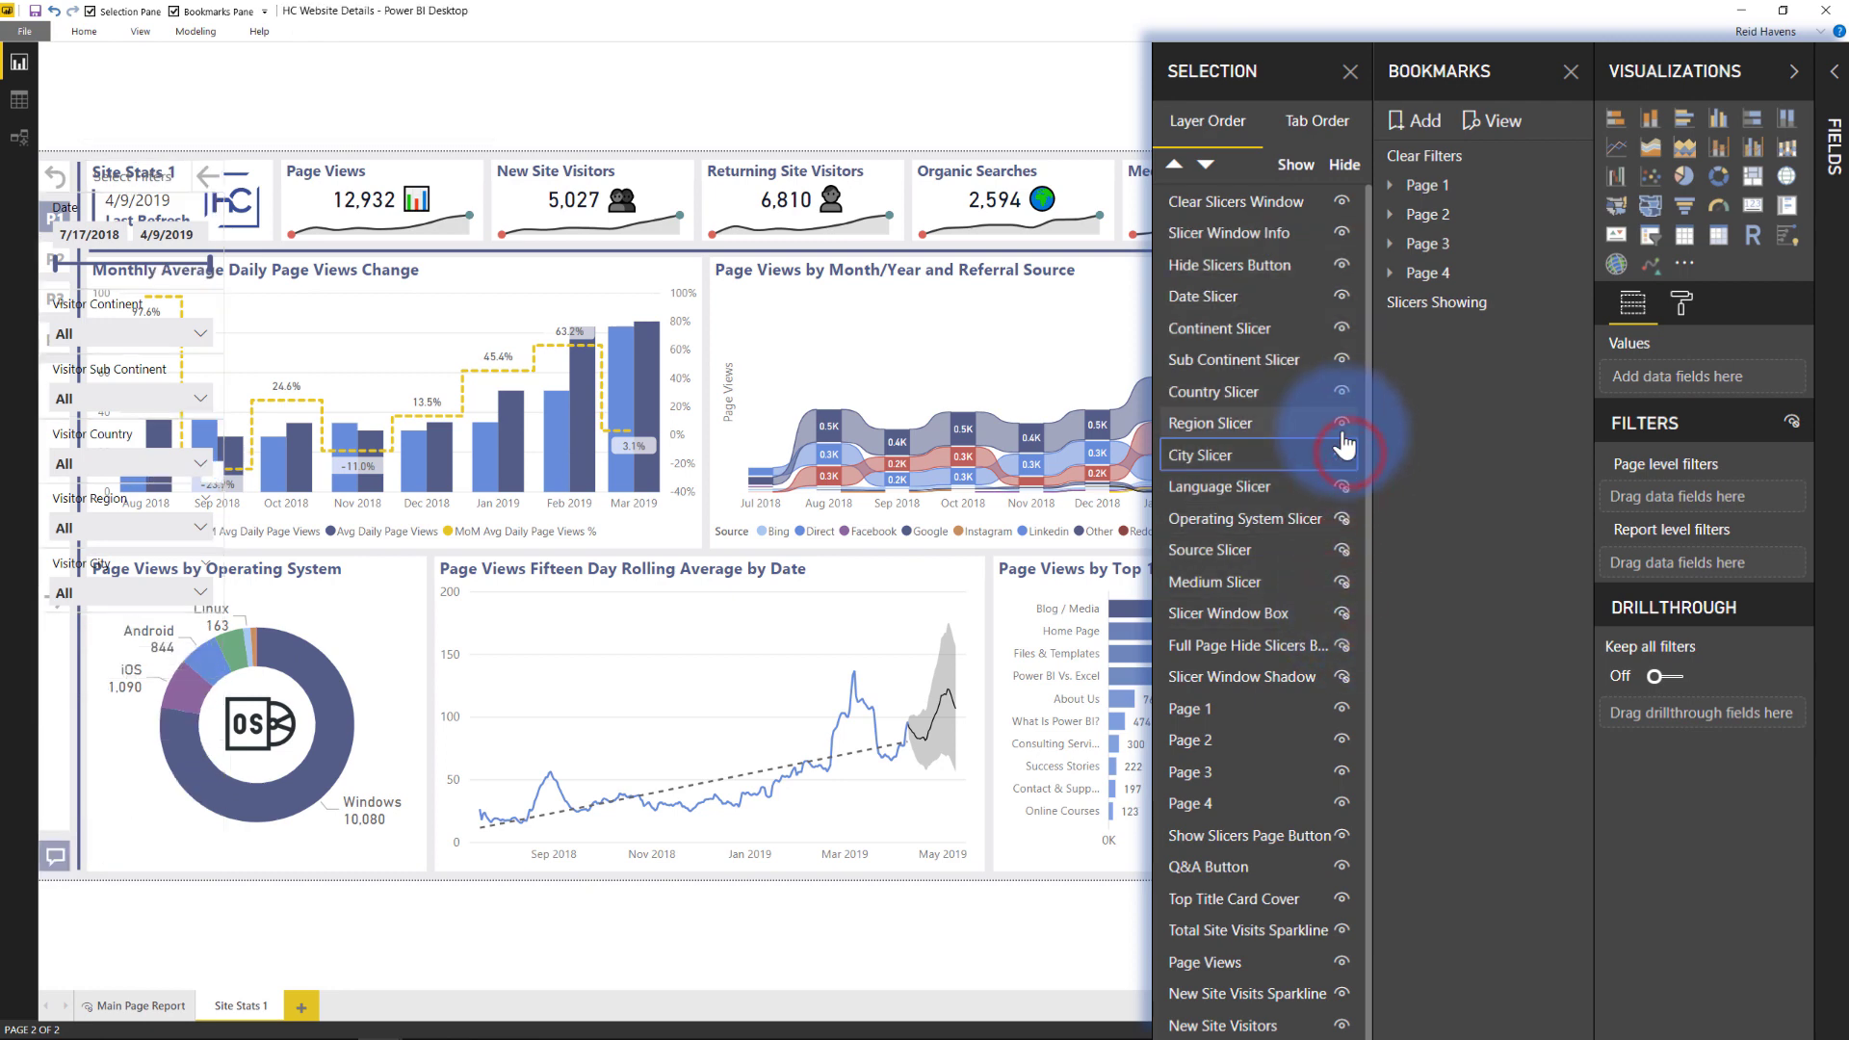
pyautogui.click(1345, 423)
pyautogui.click(1342, 391)
pyautogui.click(1342, 359)
pyautogui.click(1343, 327)
pyautogui.click(1343, 295)
pyautogui.click(1342, 265)
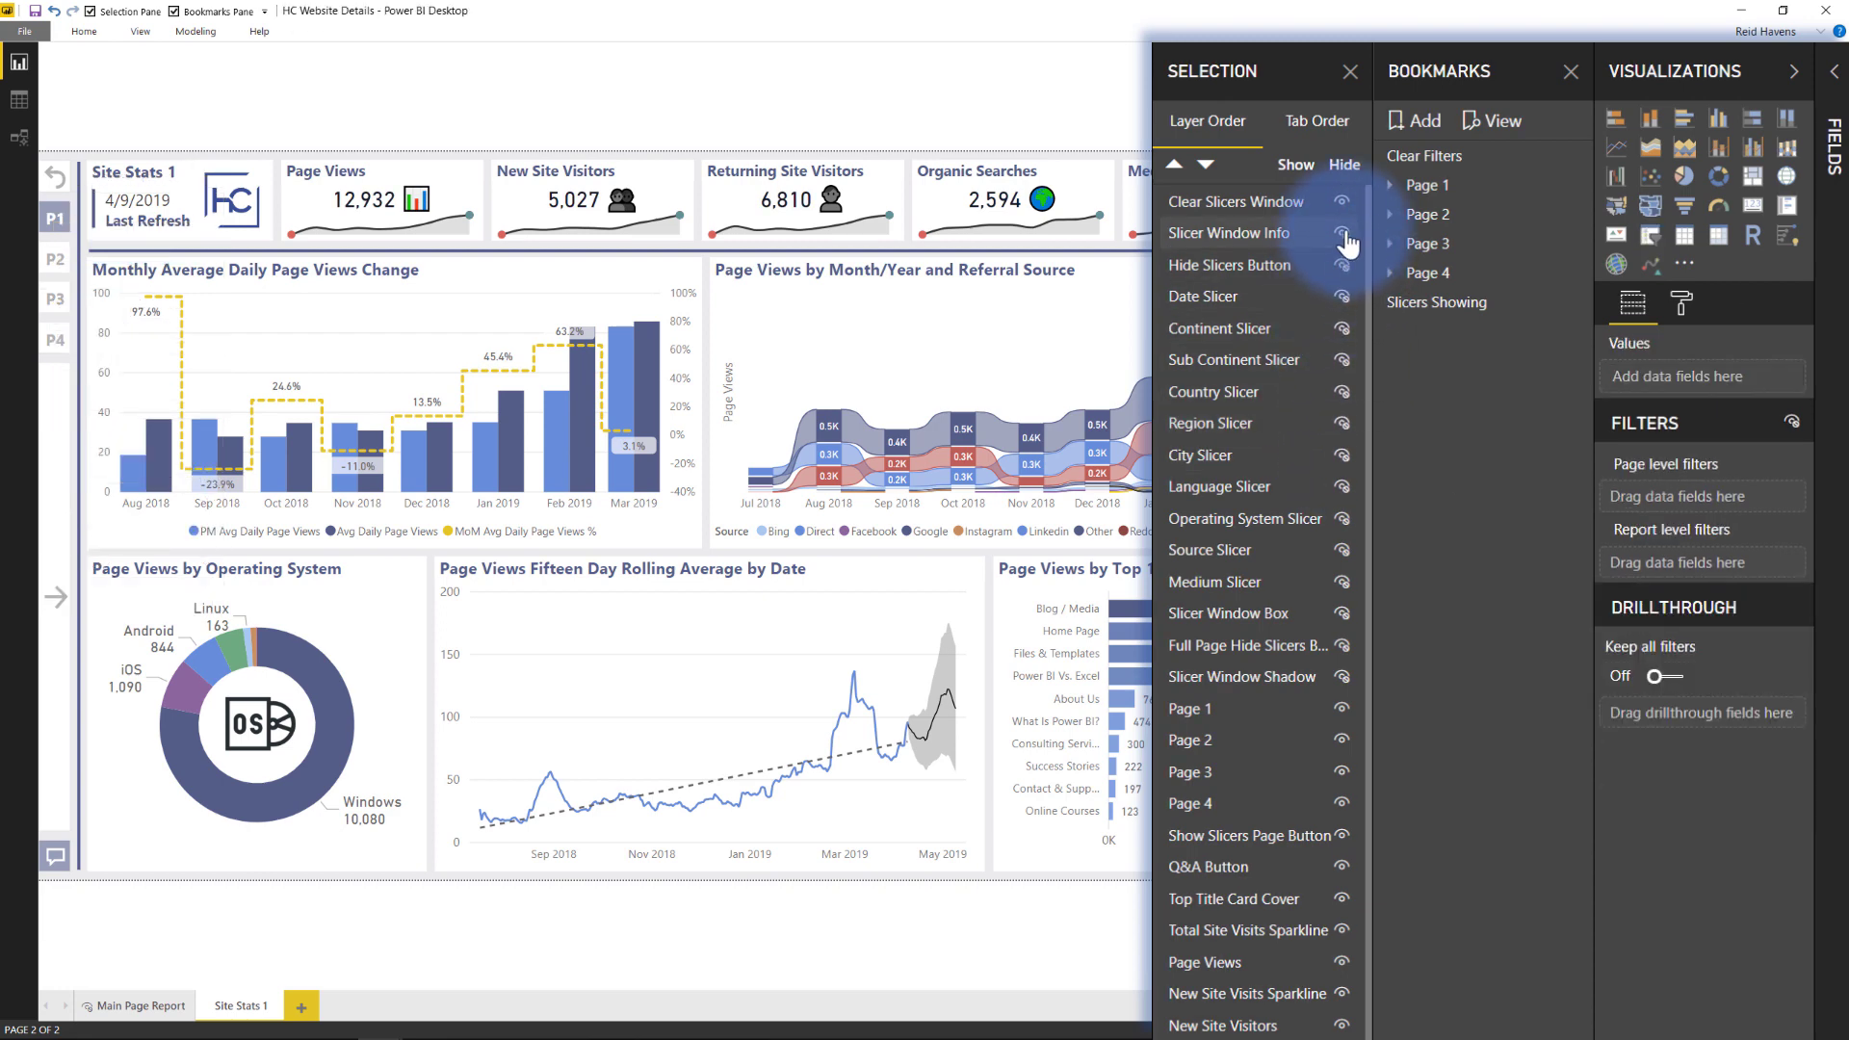
pyautogui.click(1342, 233)
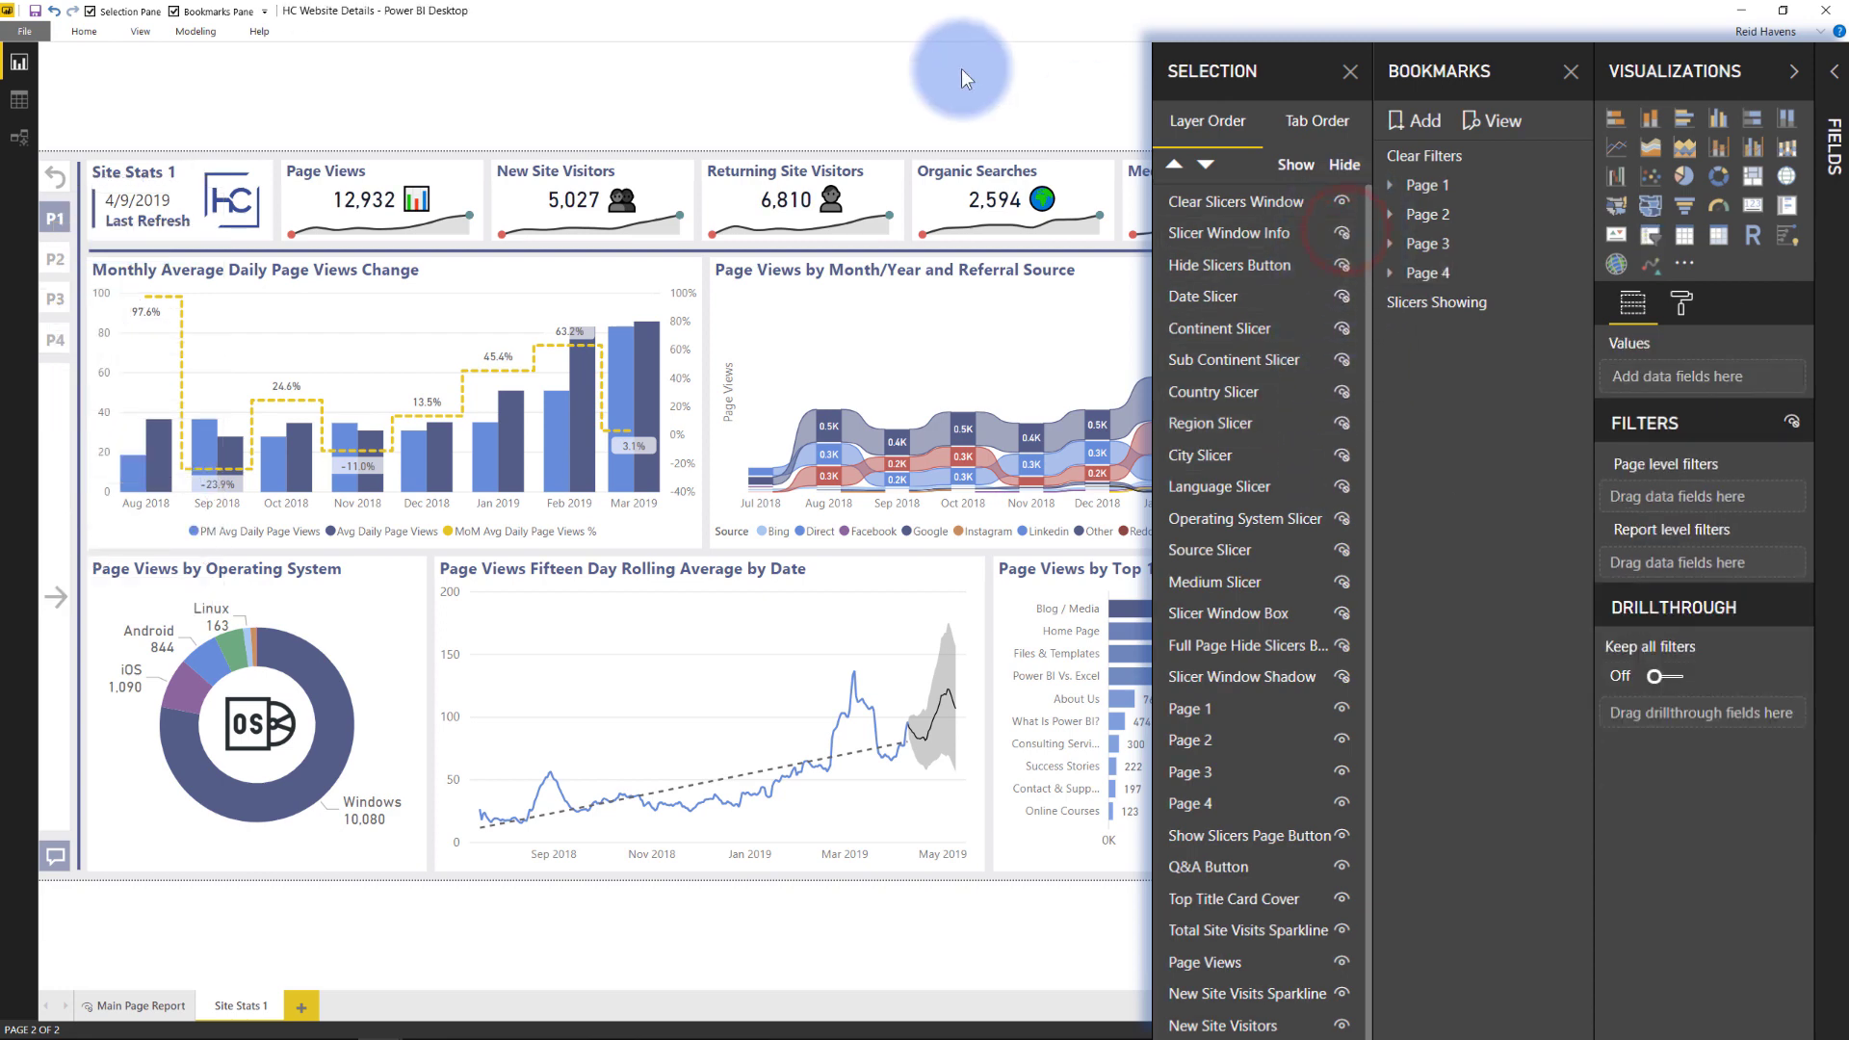
# Step: Select all slicer-pane layers from Slicer Window Info down to Slicer Window Shadow
pyautogui.click(1223, 233)
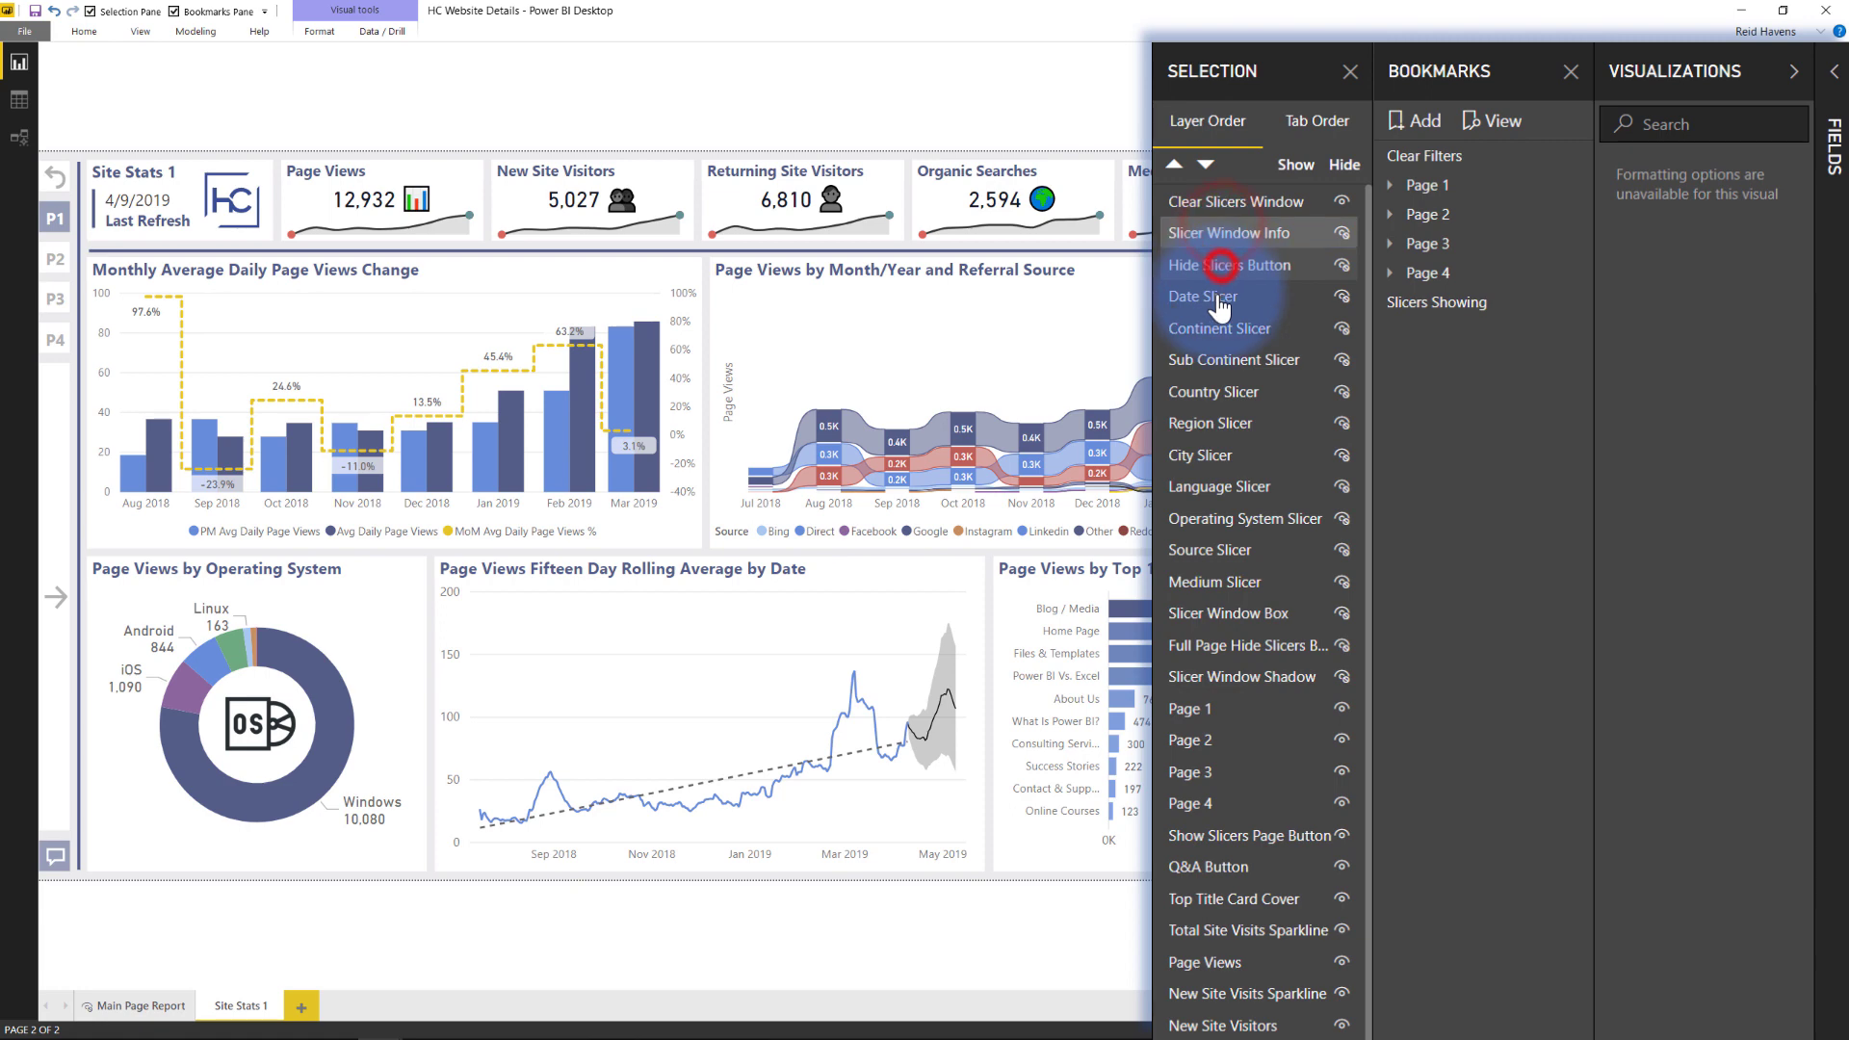
pyautogui.keyDown('ctrl'); pyautogui.click(1219, 265); pyautogui.keyUp('ctrl')
pyautogui.keyDown('ctrl'); pyautogui.click(1217, 296); pyautogui.keyUp('ctrl')
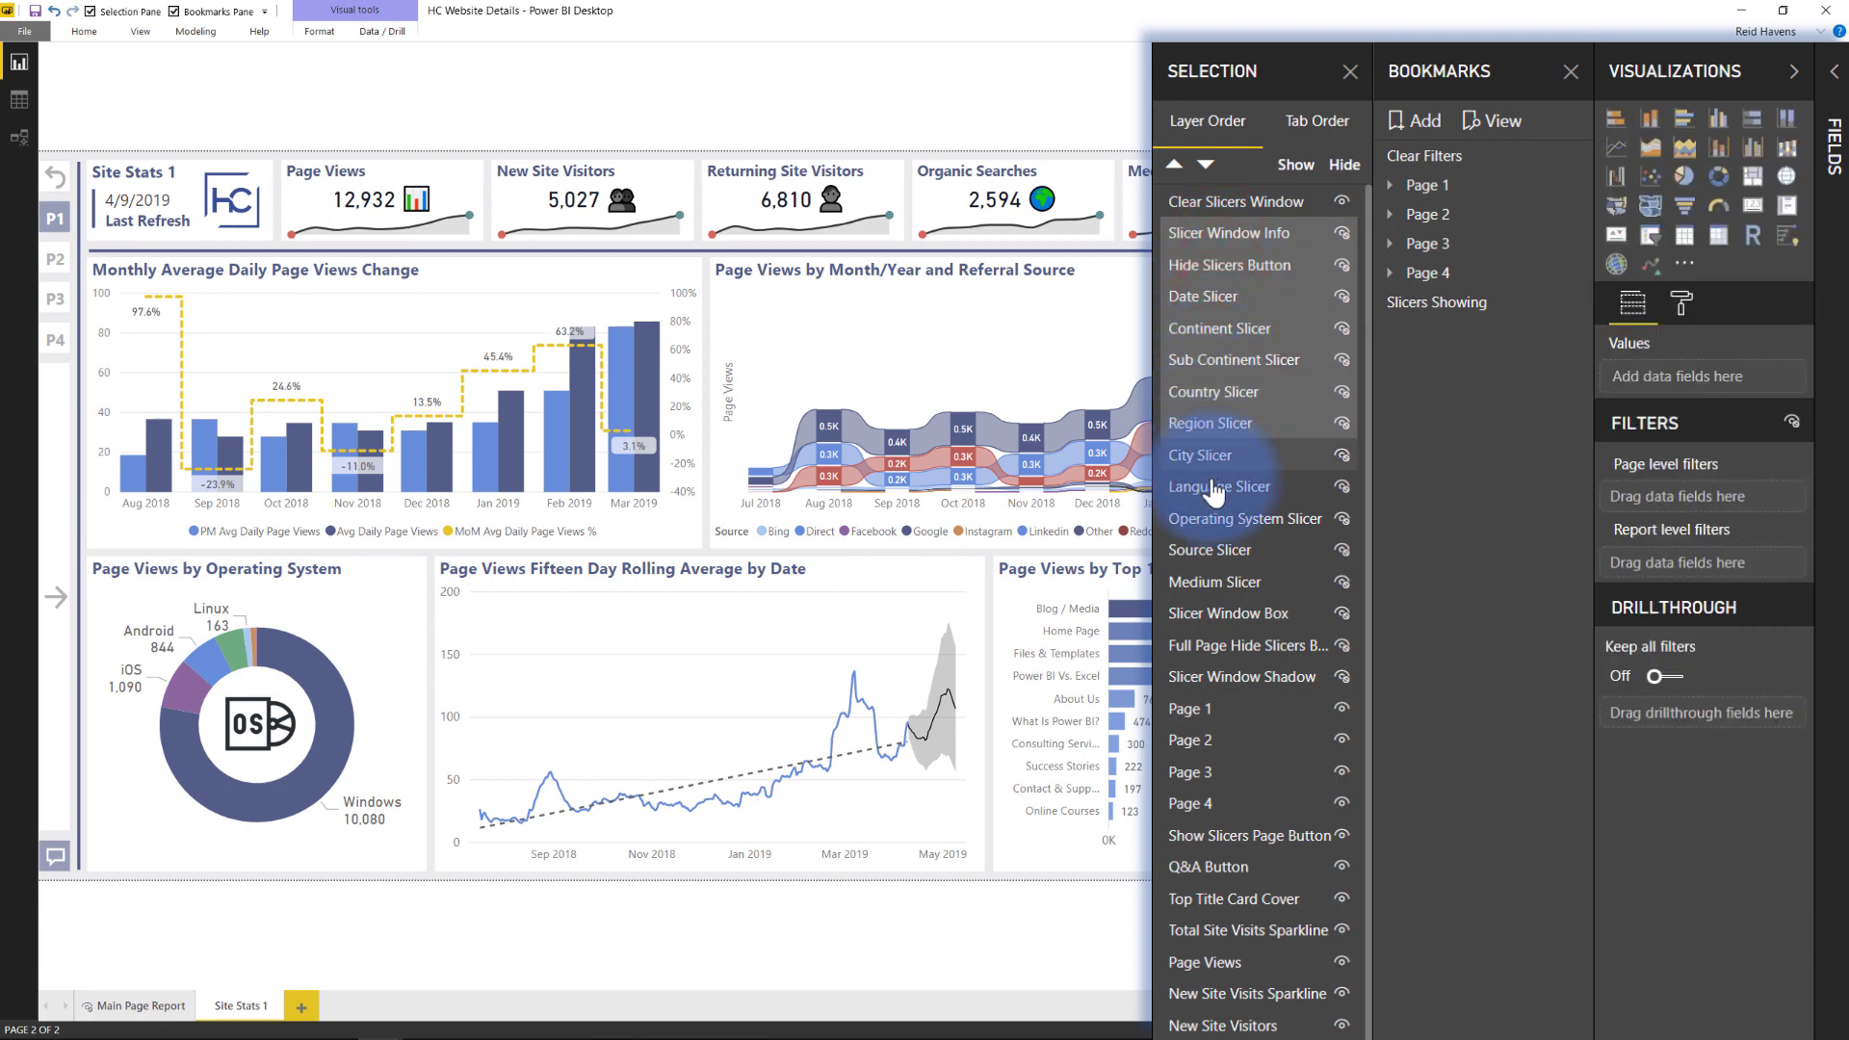
pyautogui.keyDown('shift'); pyautogui.click(1242, 676); pyautogui.keyUp('shift')
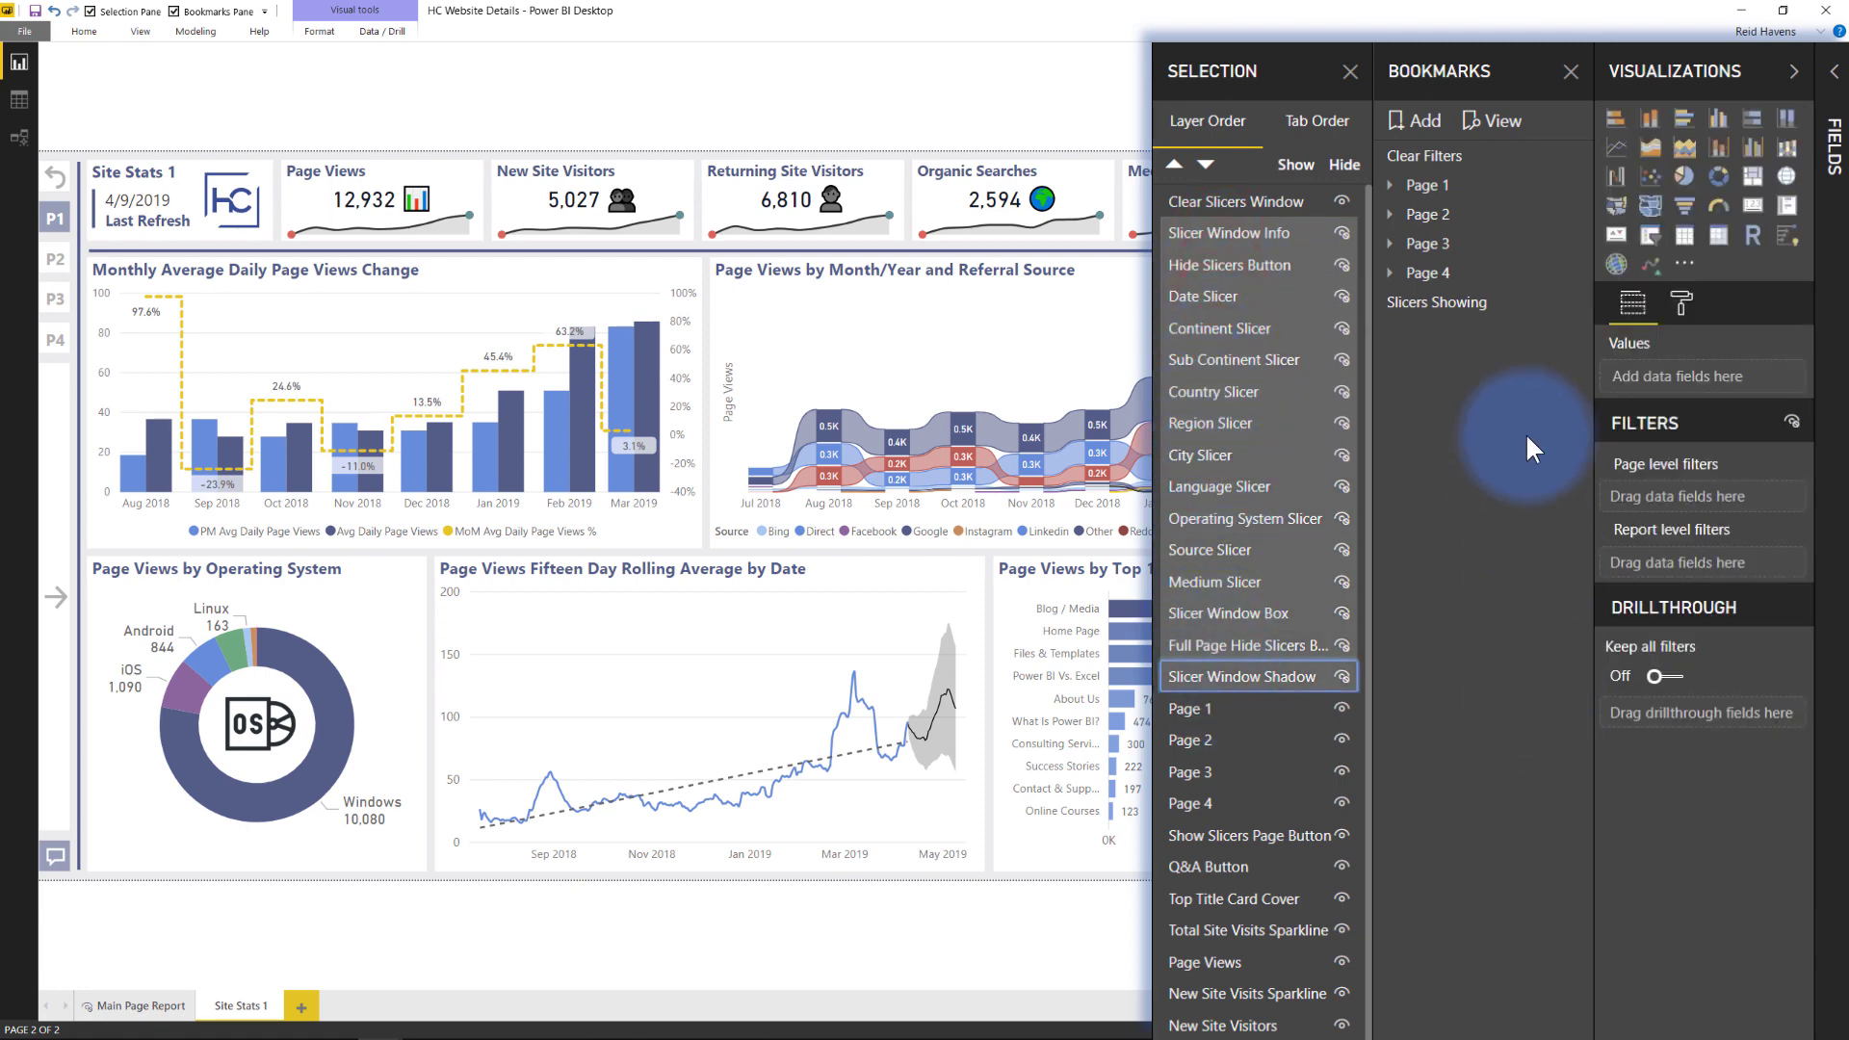
# Step: Add a bookmark of the hidden-slicers view named 'Slicers Hidden'
pyautogui.click(1411, 126)
pyautogui.click(1571, 330)
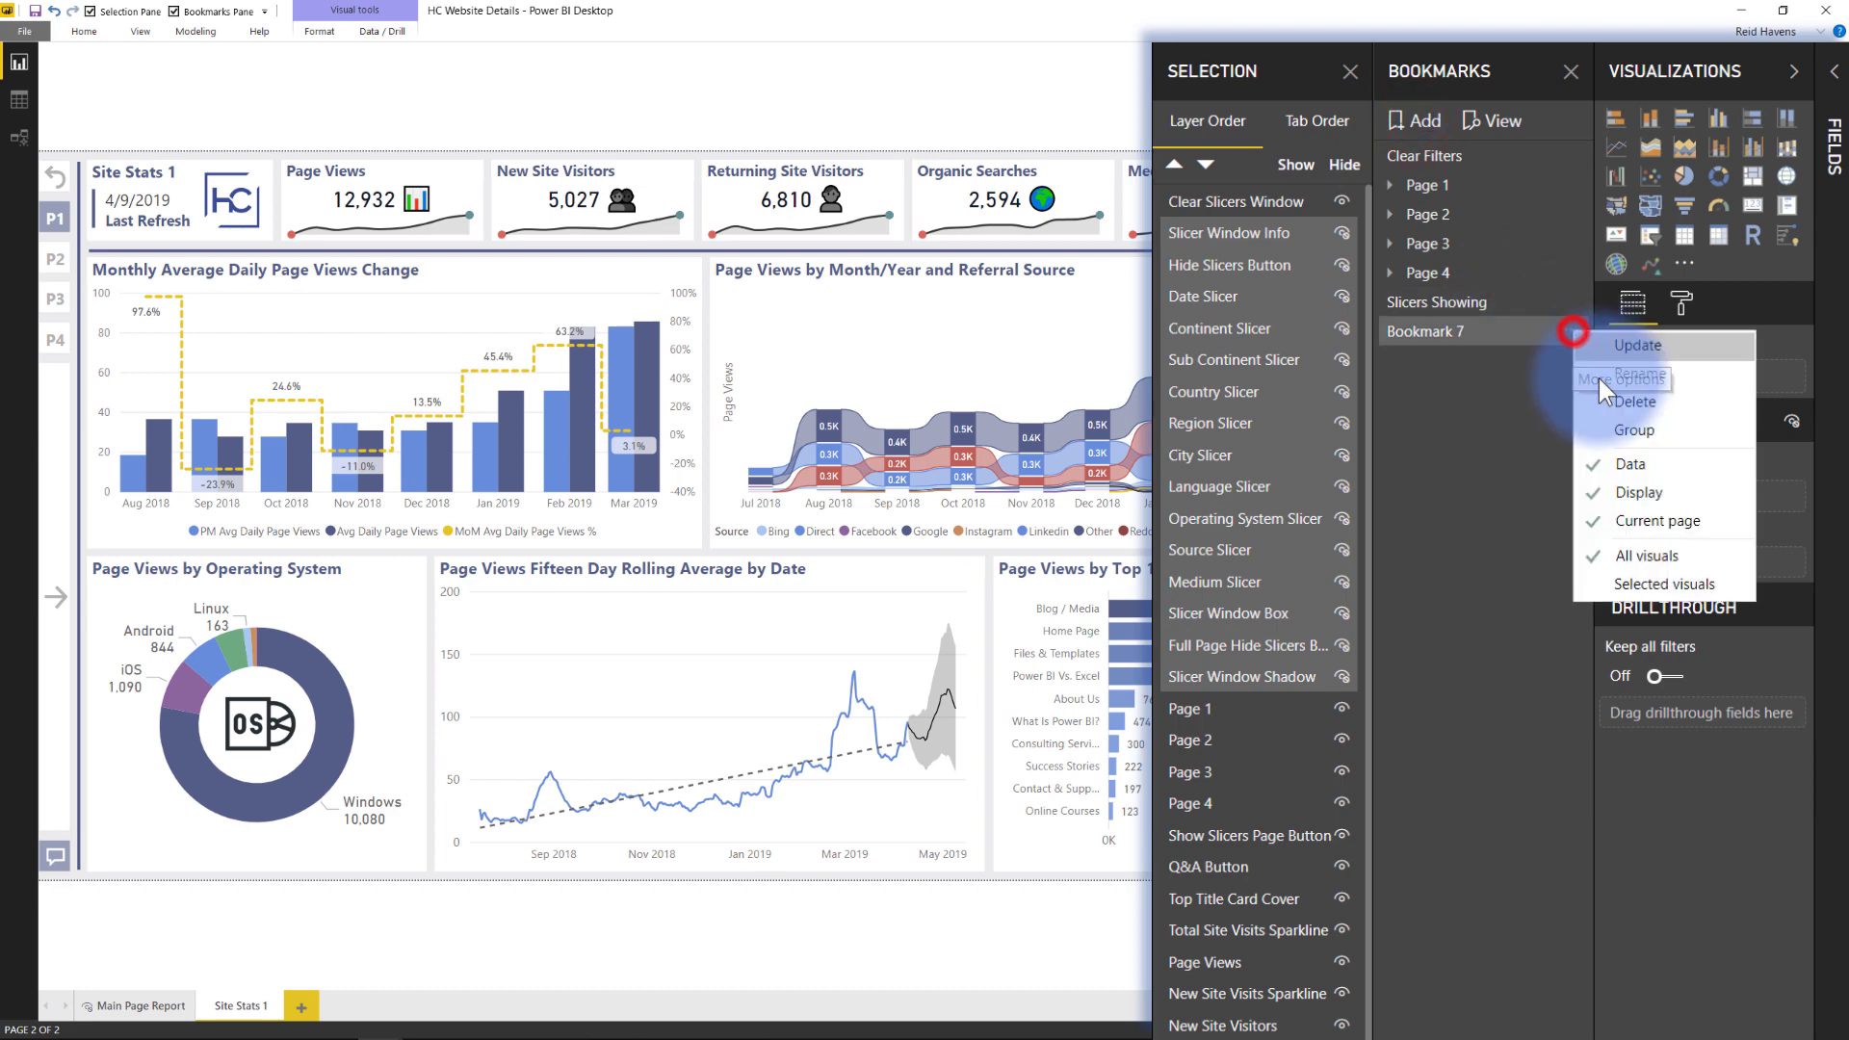
pyautogui.click(1616, 379)
pyautogui.write('Slic')
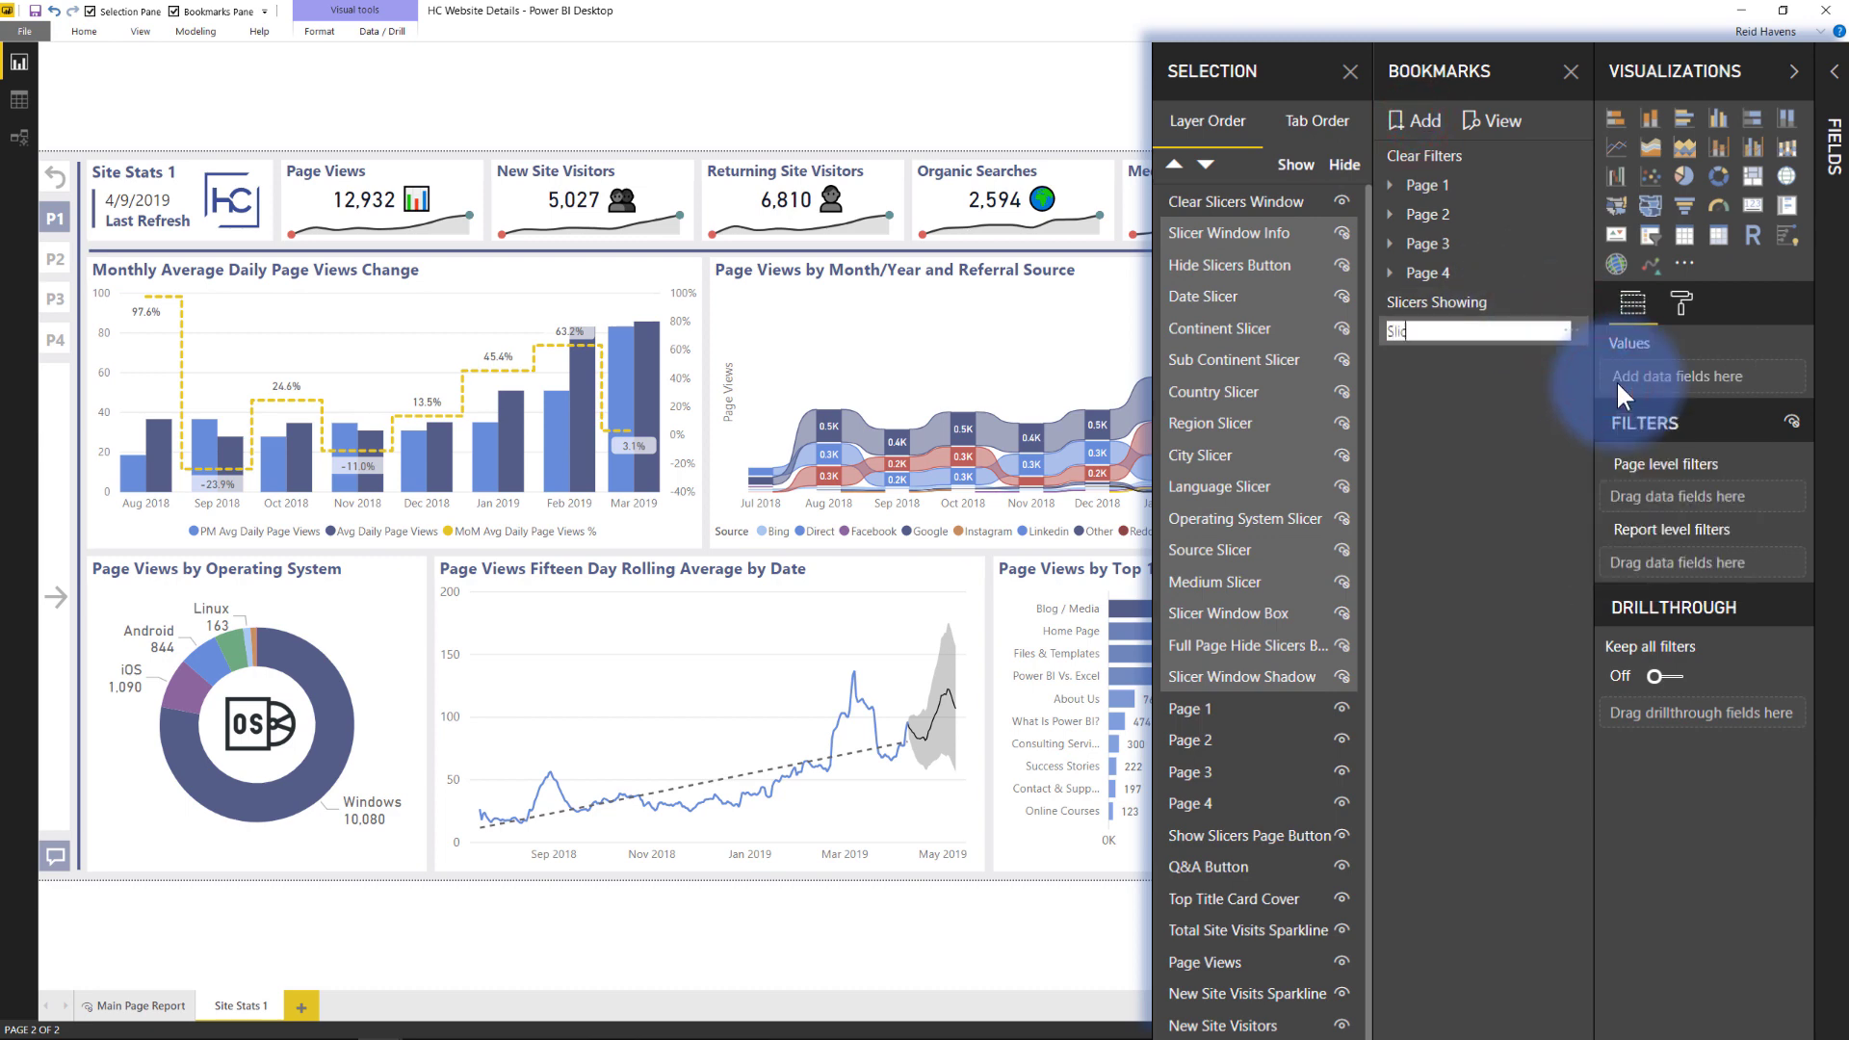
pyautogui.write('ers Hidden')
pyautogui.press('Return')
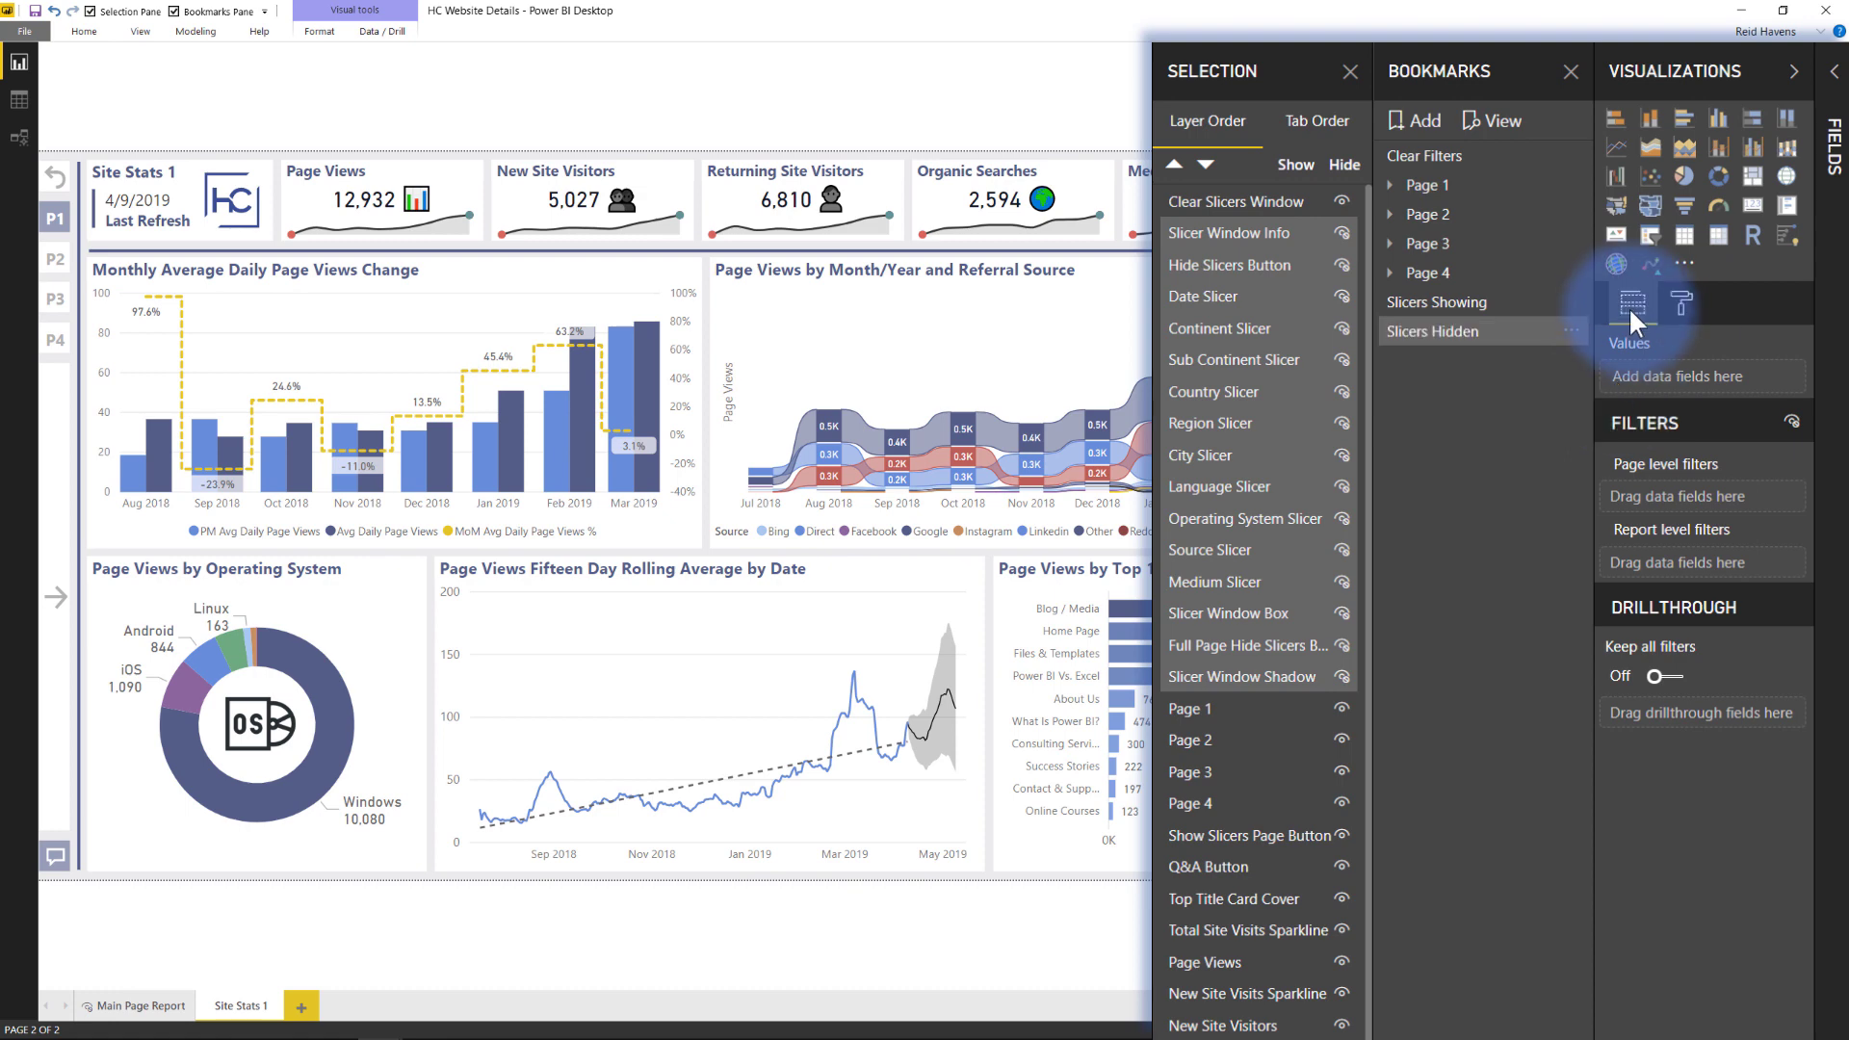
# Step: Turn off Data for the Slicers Hidden bookmark and limit it to Selected visuals
pyautogui.click(1571, 337)
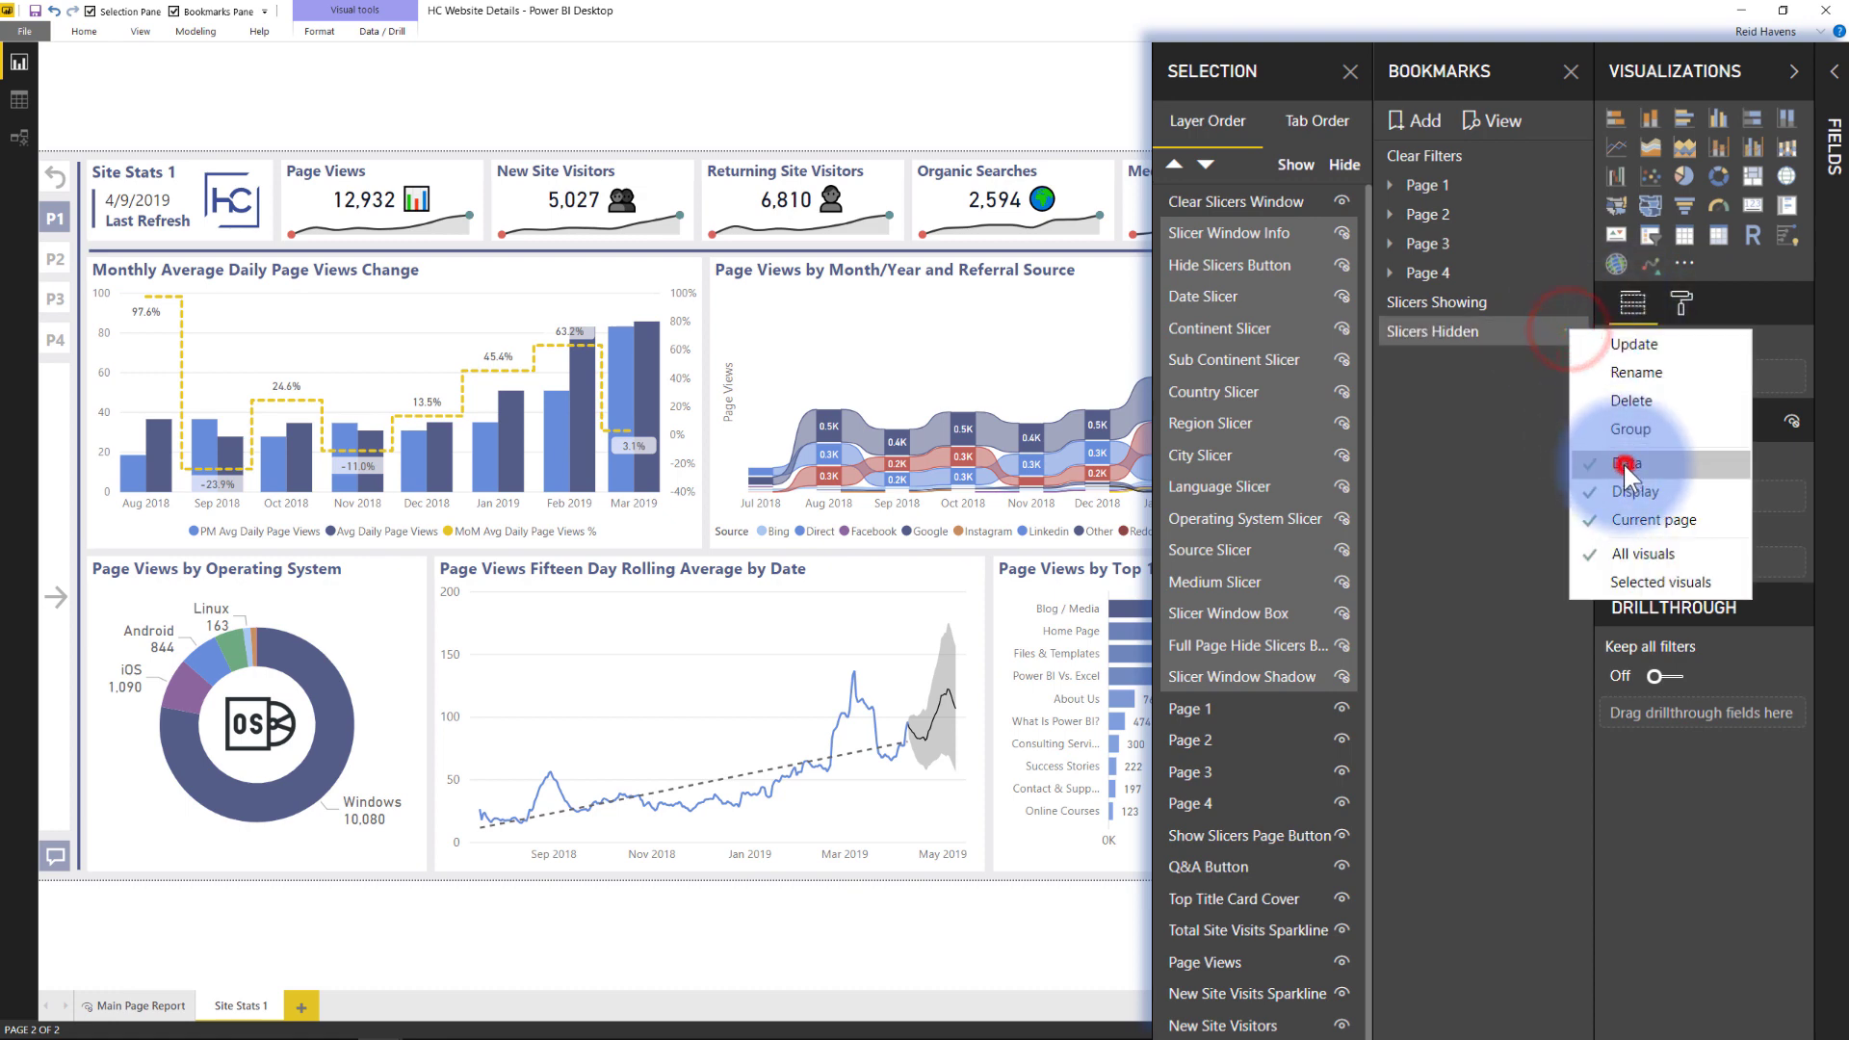
pyautogui.click(1623, 465)
pyautogui.click(1573, 334)
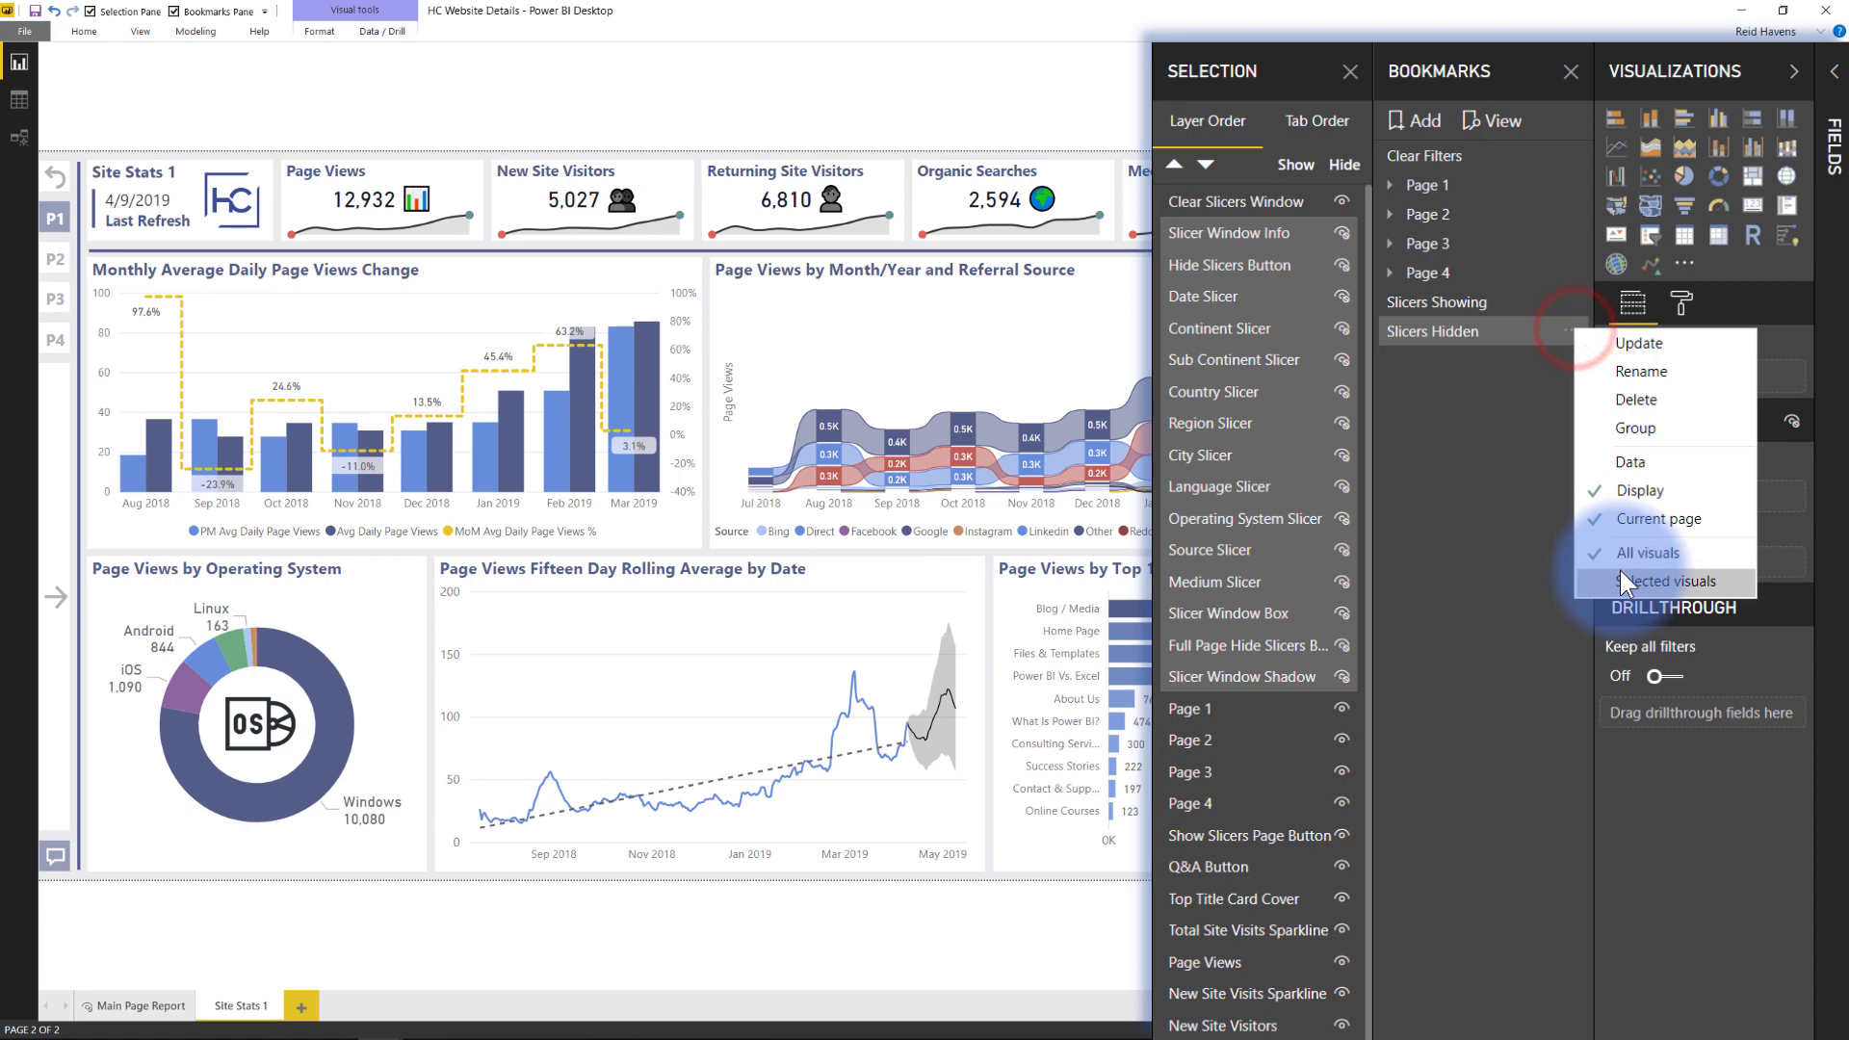
pyautogui.click(1620, 568)
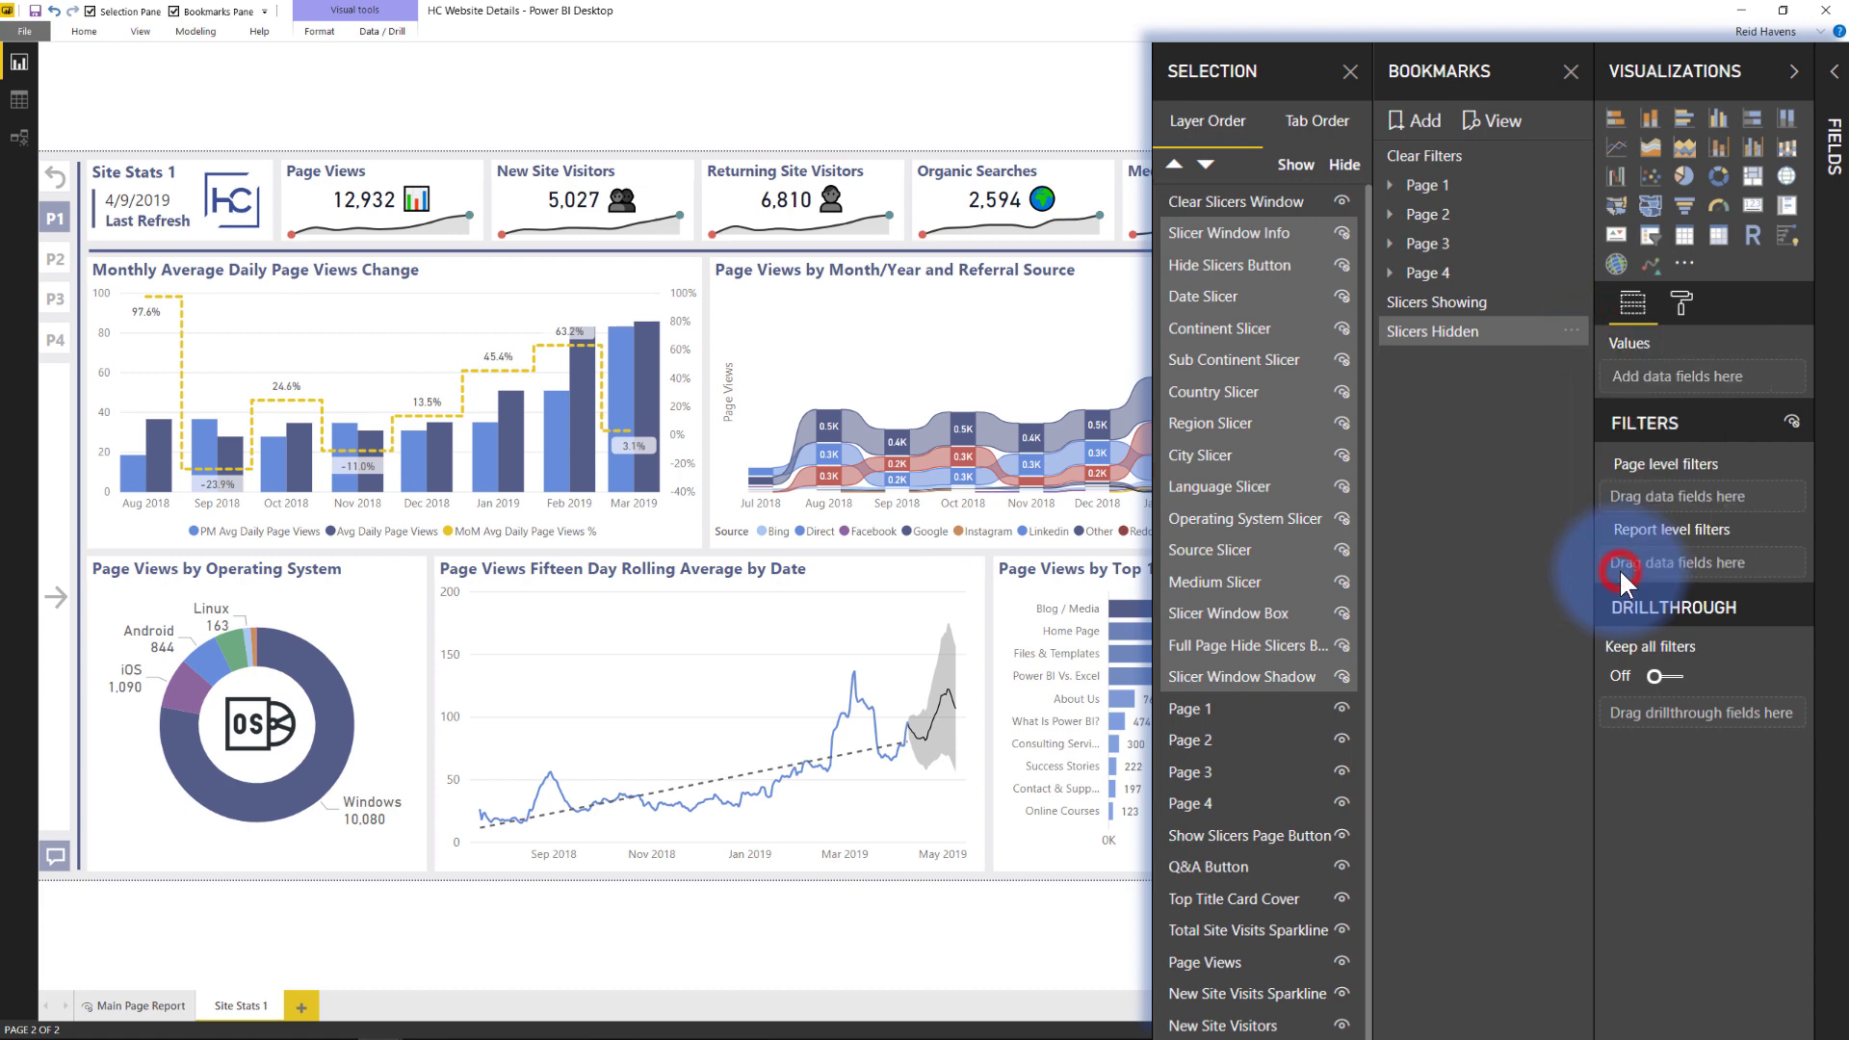
# Step: Toggle between Slicers Showing and Slicers Hidden, ending with the slicer pane shown
pyautogui.click(1437, 337)
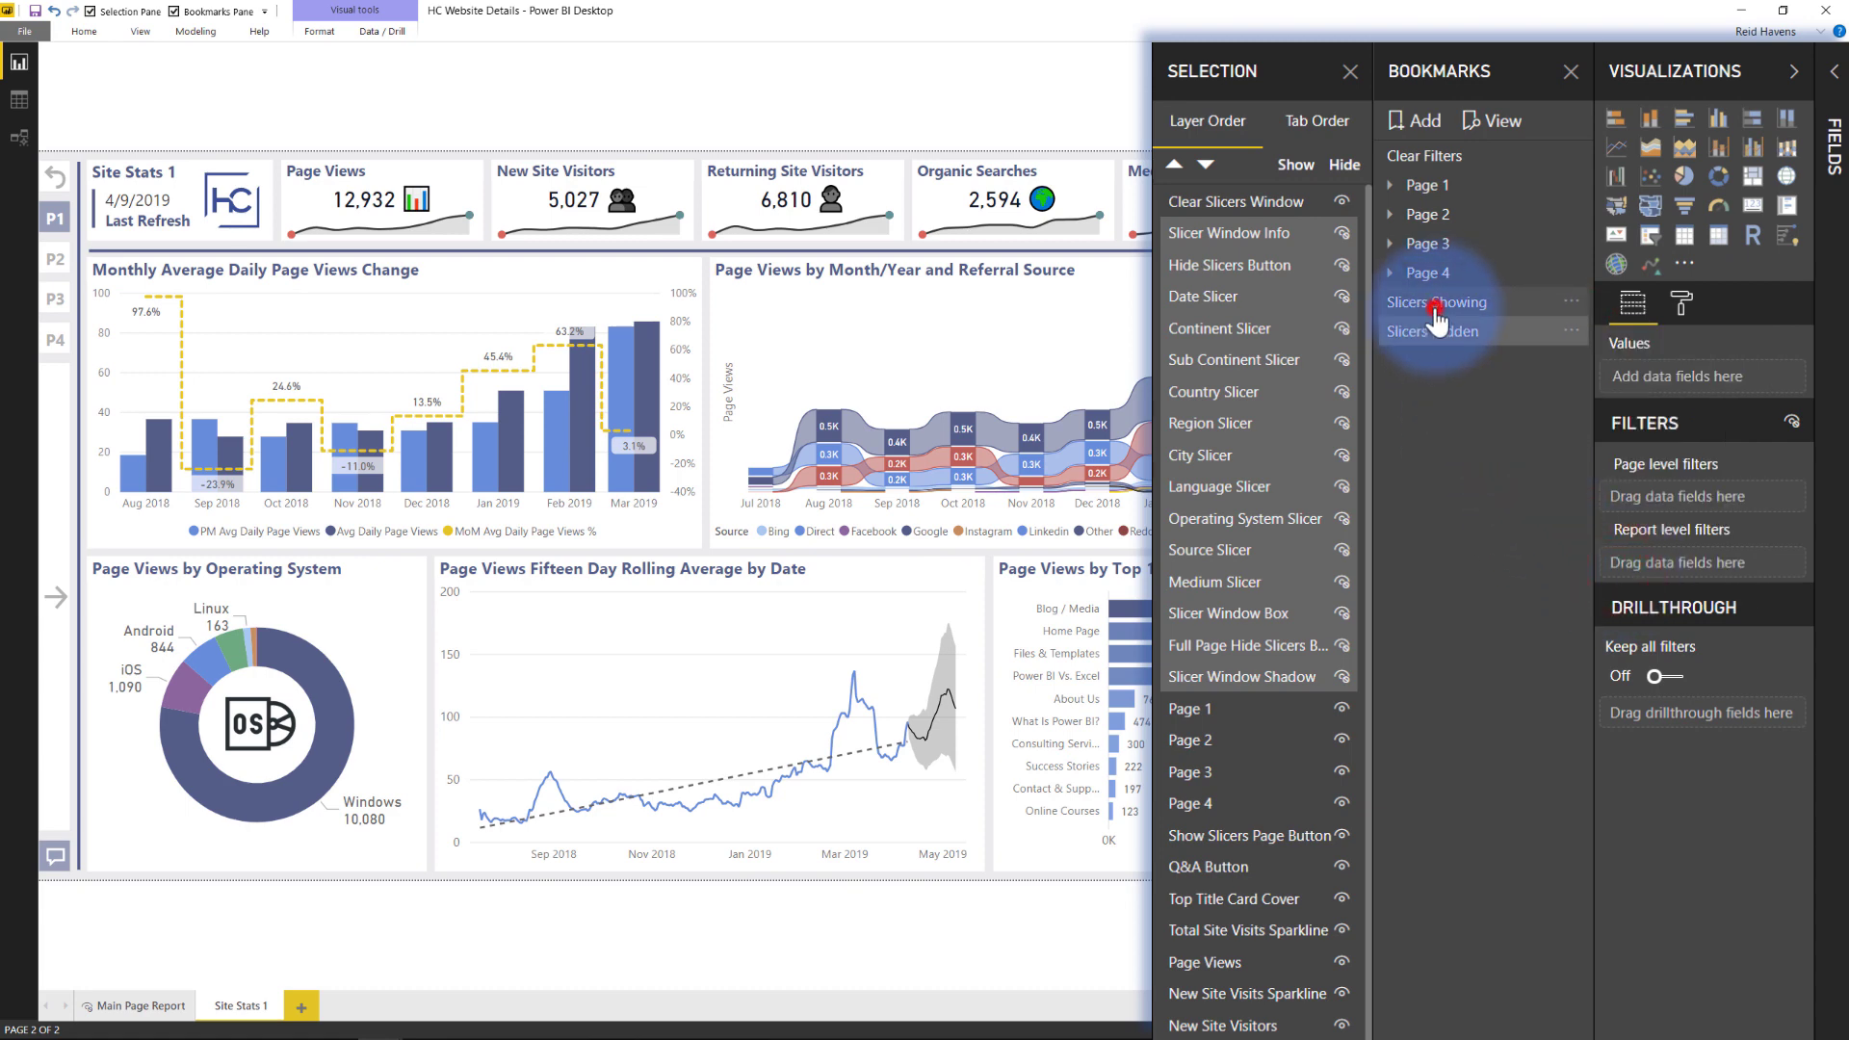
pyautogui.click(1437, 306)
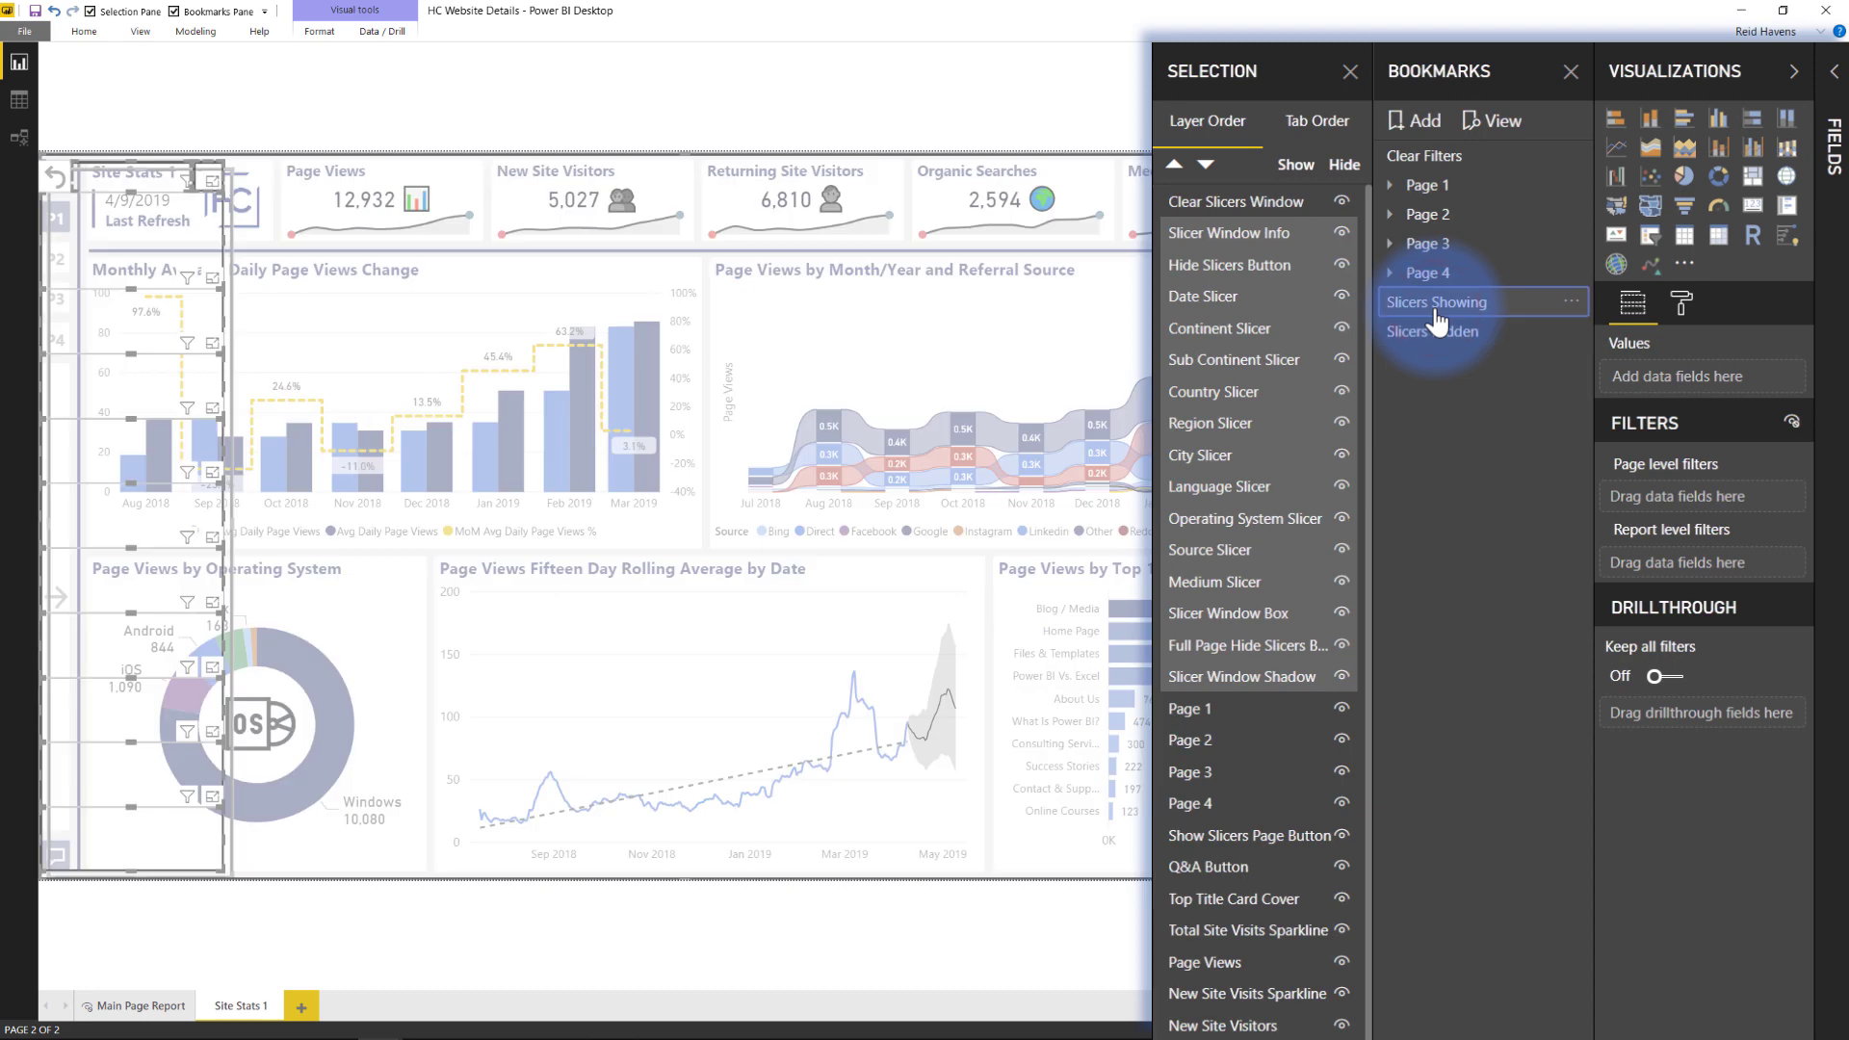
pyautogui.click(1483, 331)
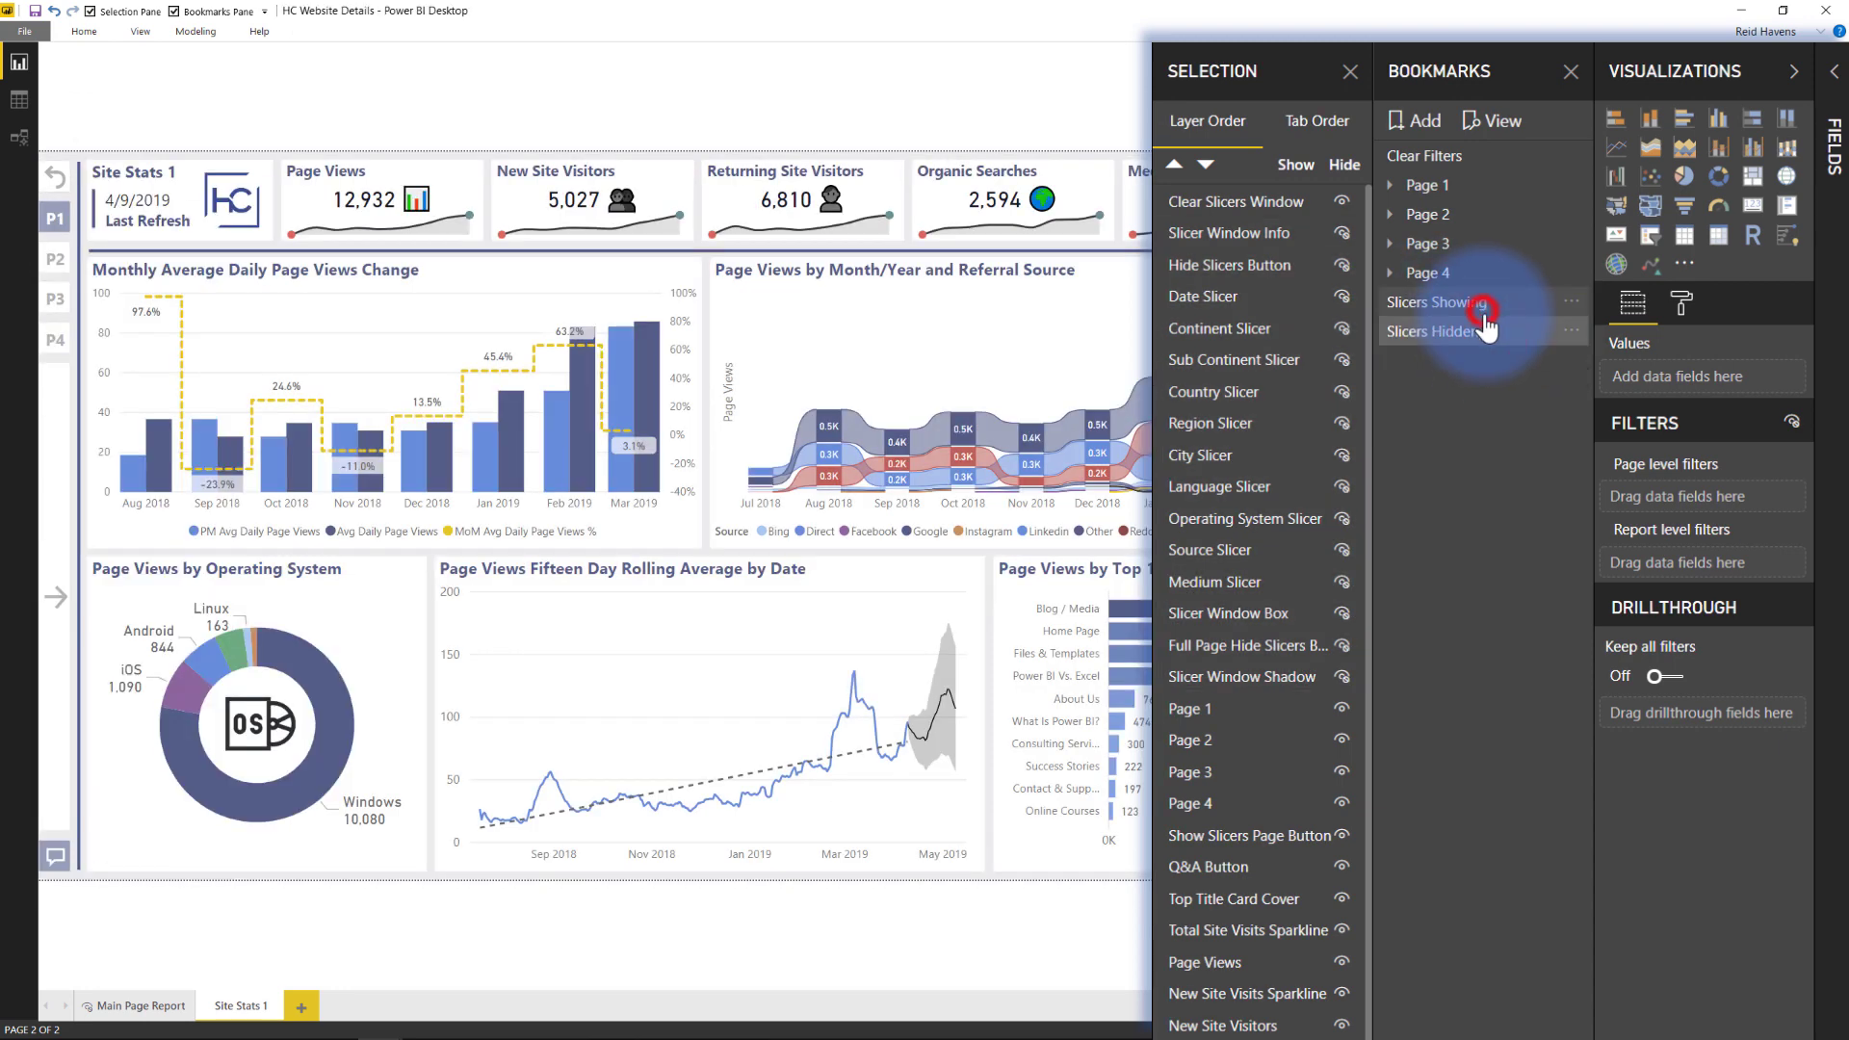
pyautogui.click(1473, 302)
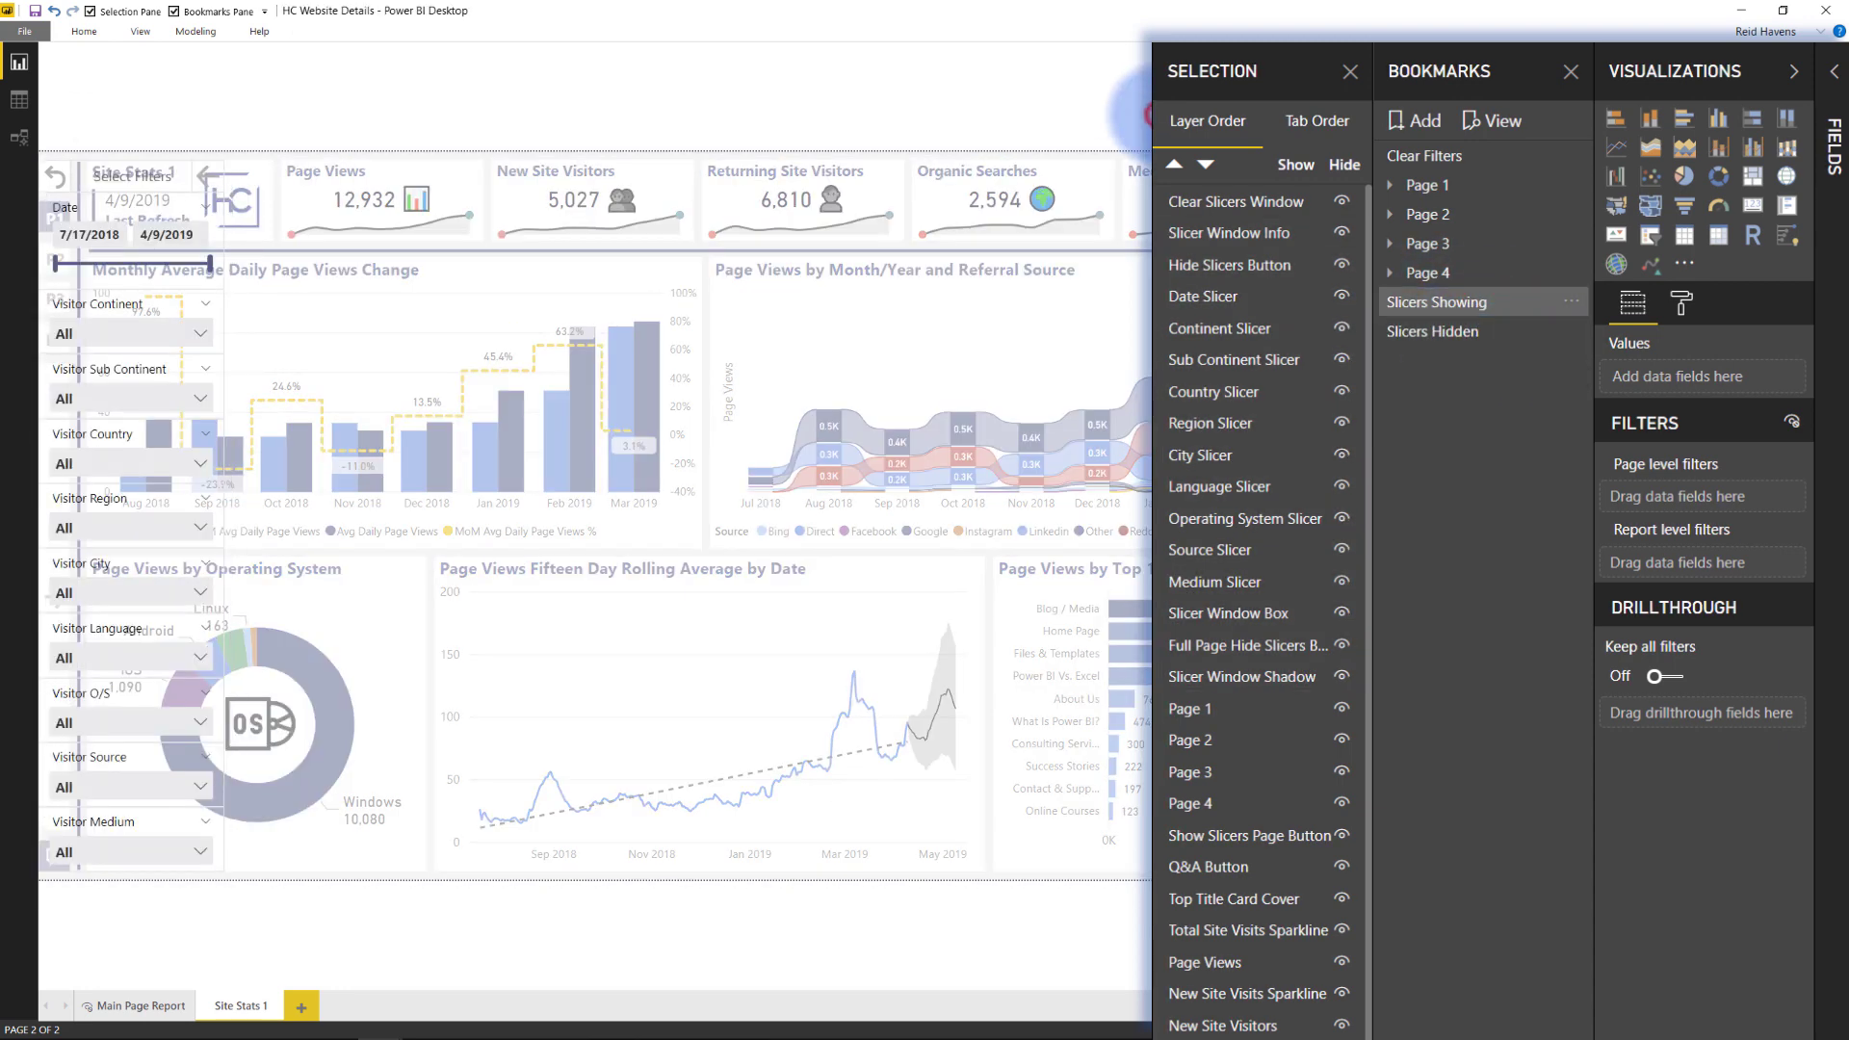
pyautogui.click(207, 176)
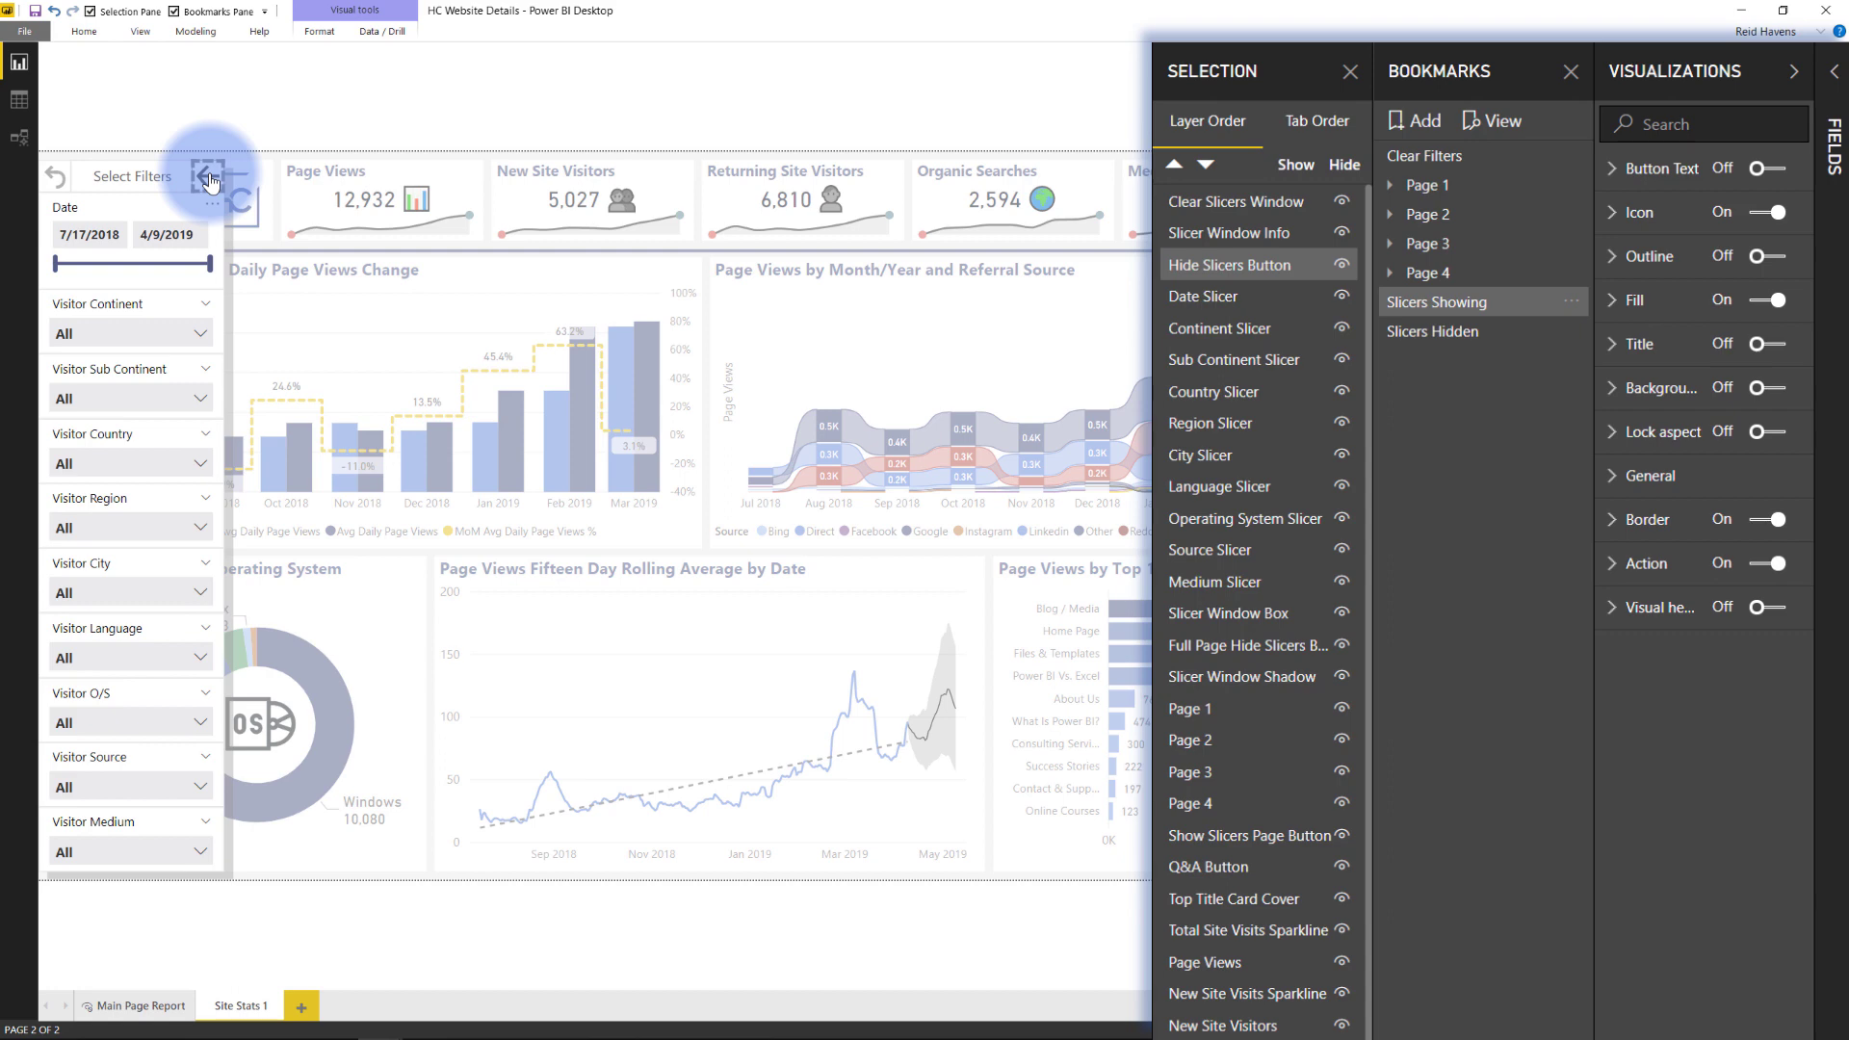
pyautogui.click(1669, 572)
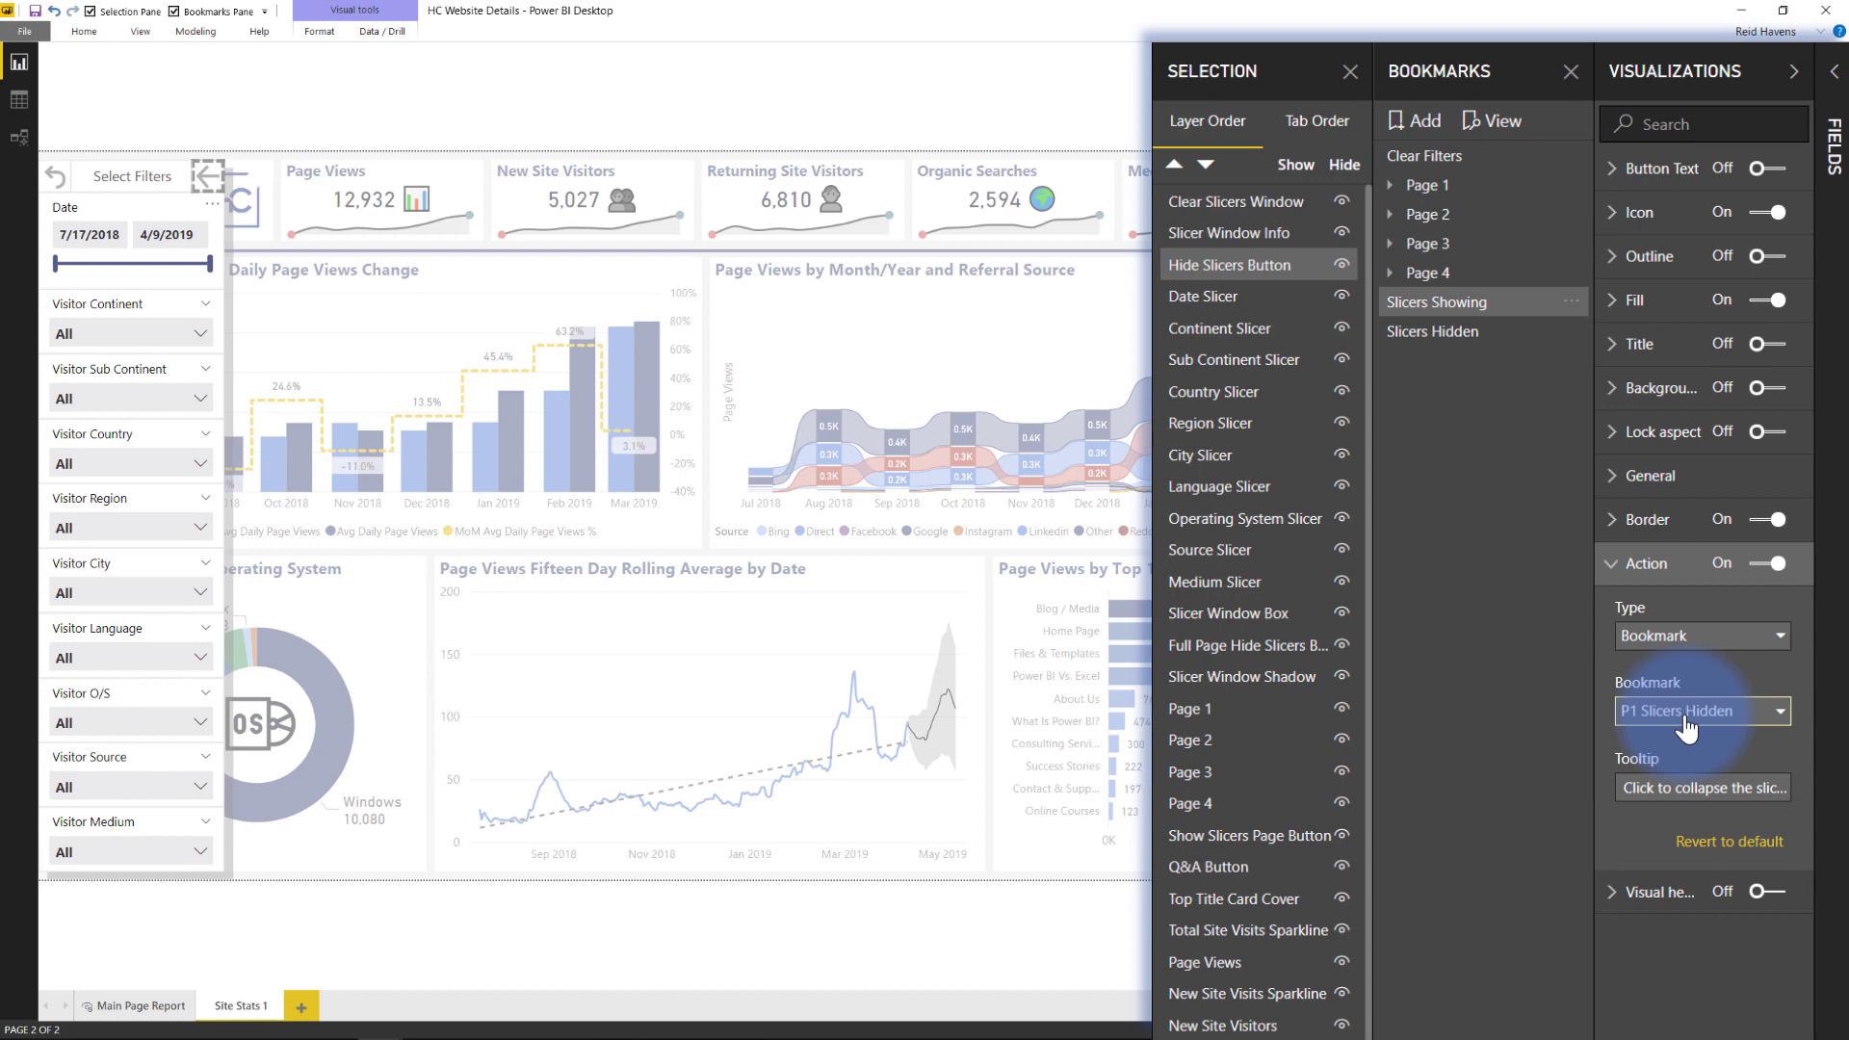
pyautogui.click(108, 97)
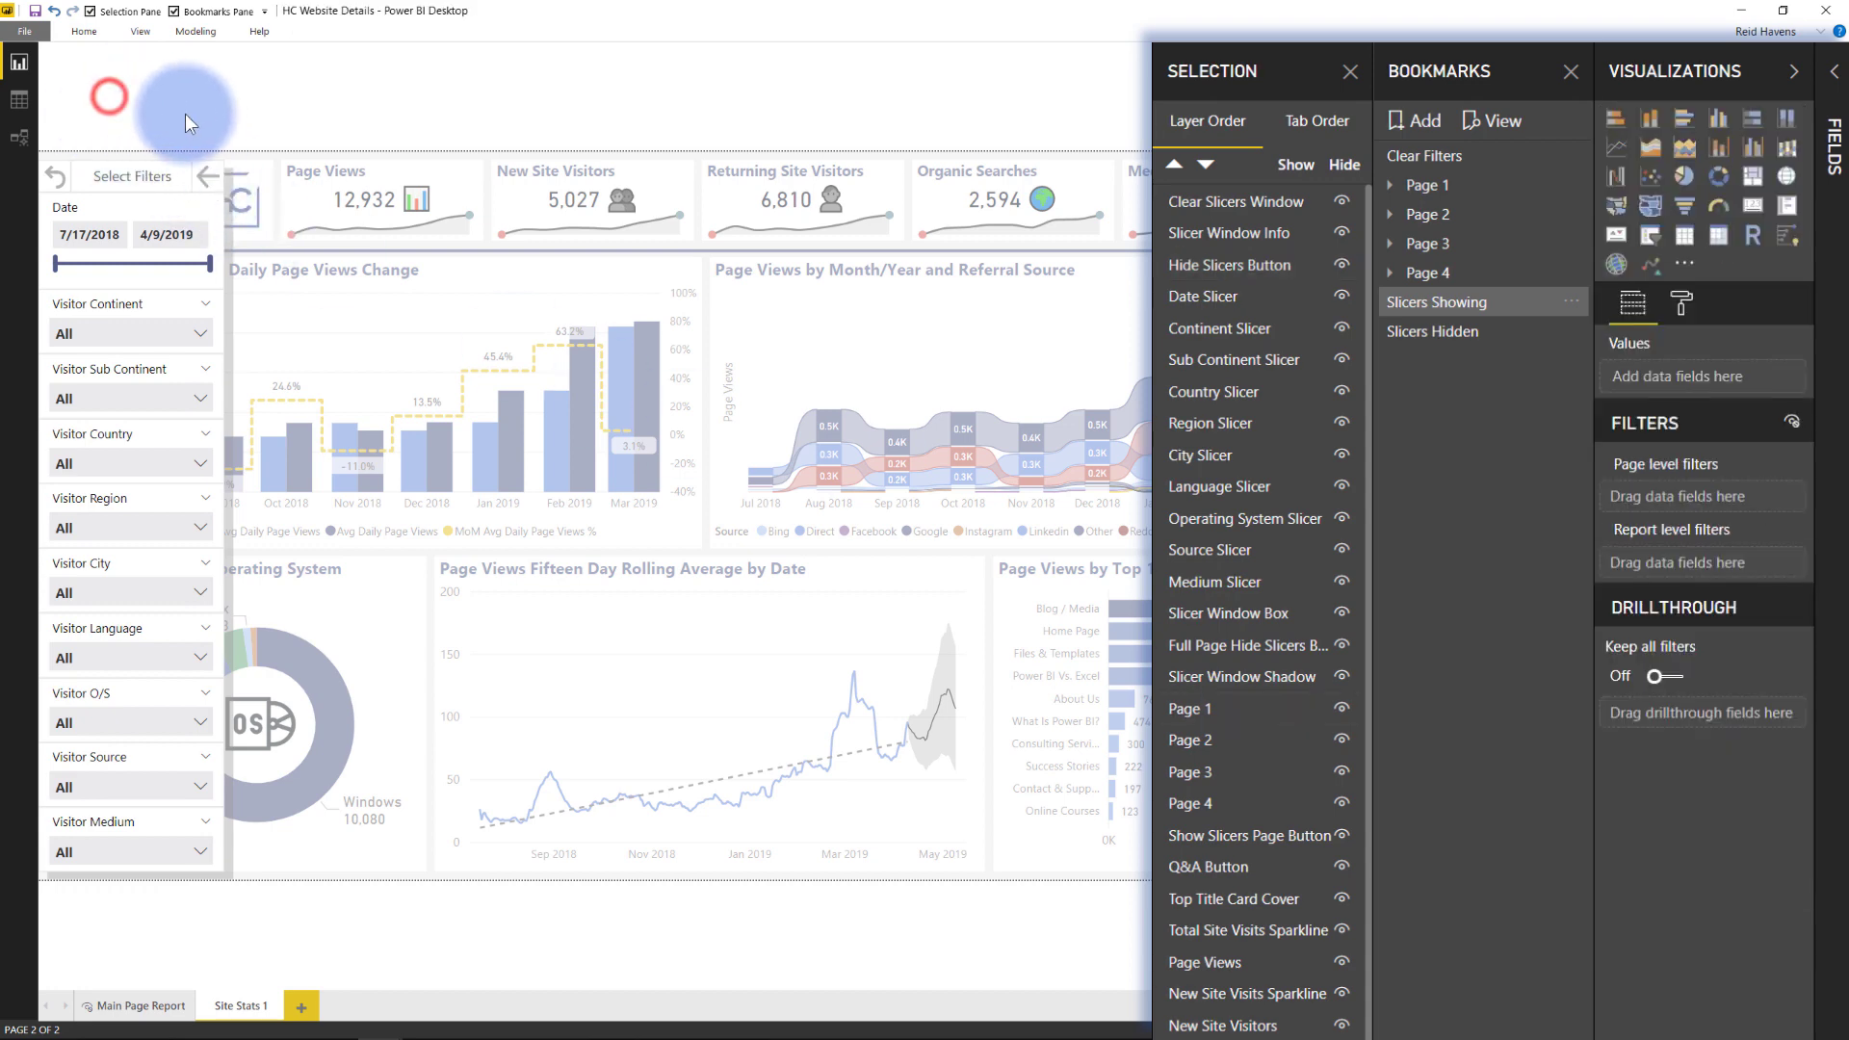
pyautogui.click(206, 175)
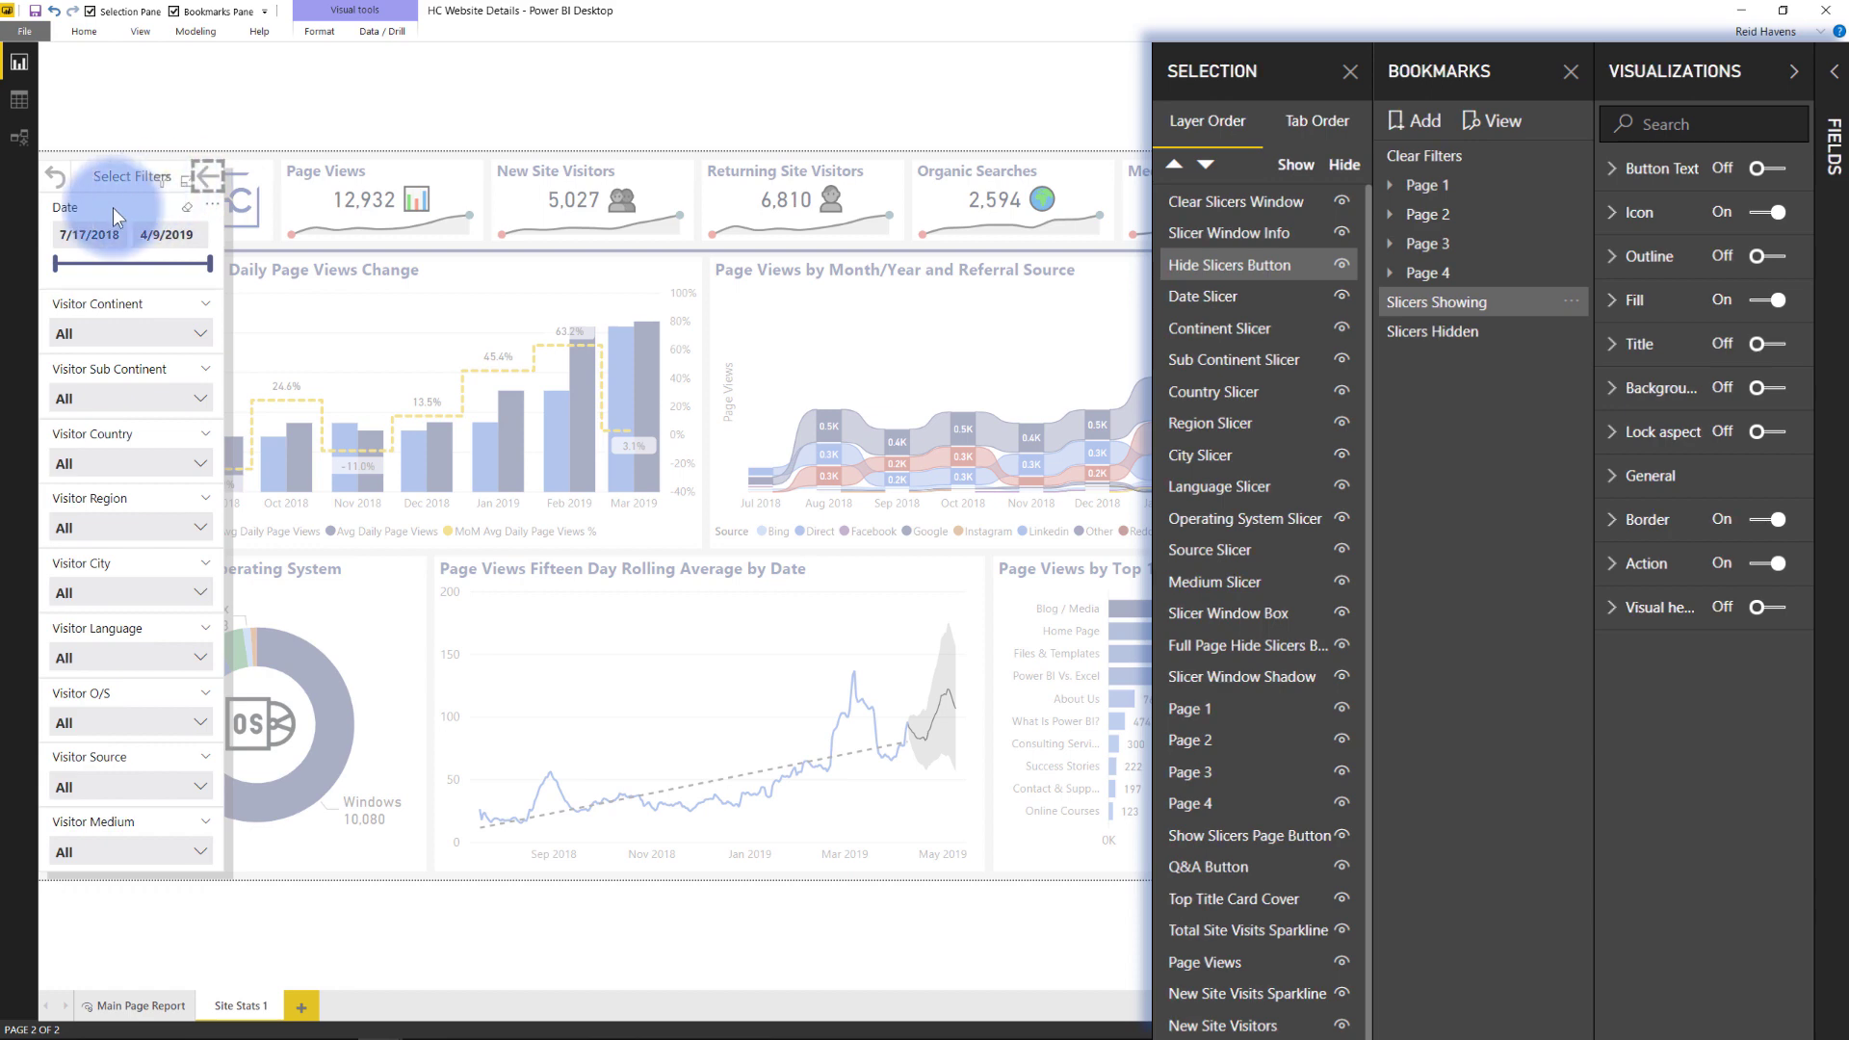
pyautogui.click(58, 181)
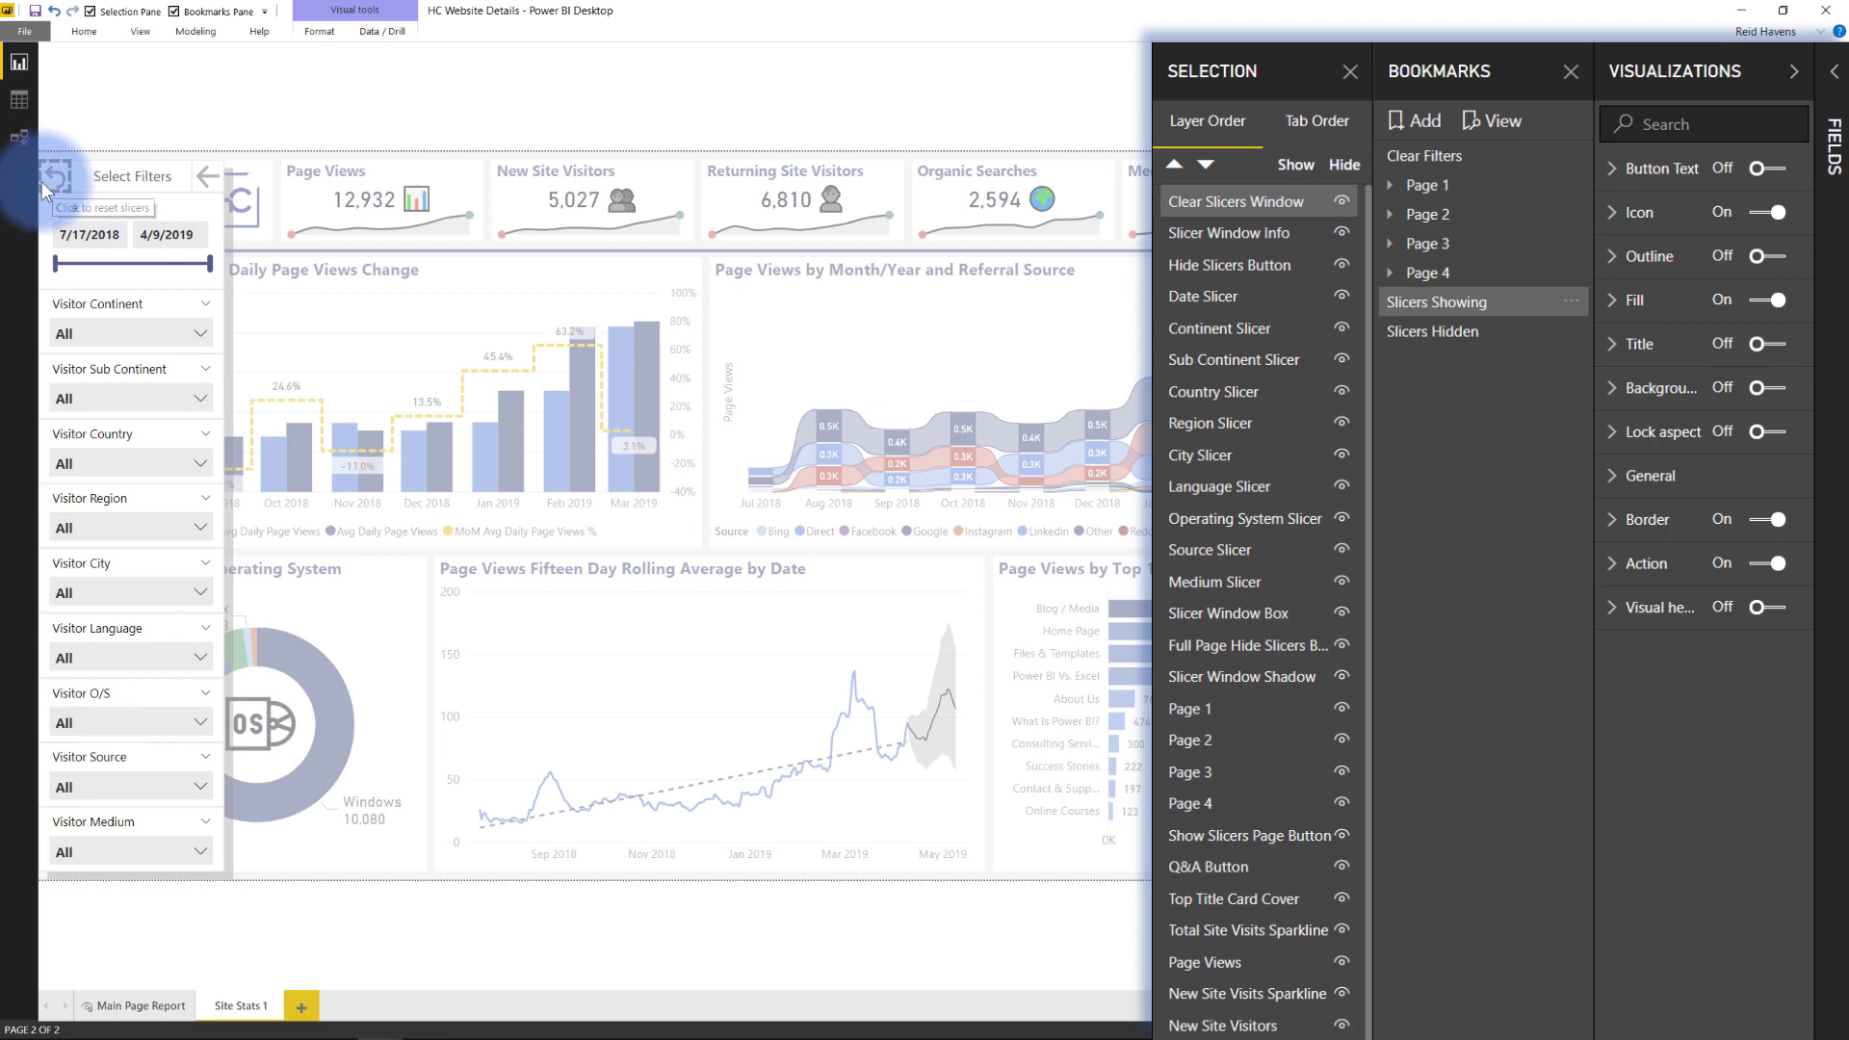
# Step: Select all the slicers and capture them in a new bookmark named 'Clear Filters'
pyautogui.click(136, 209)
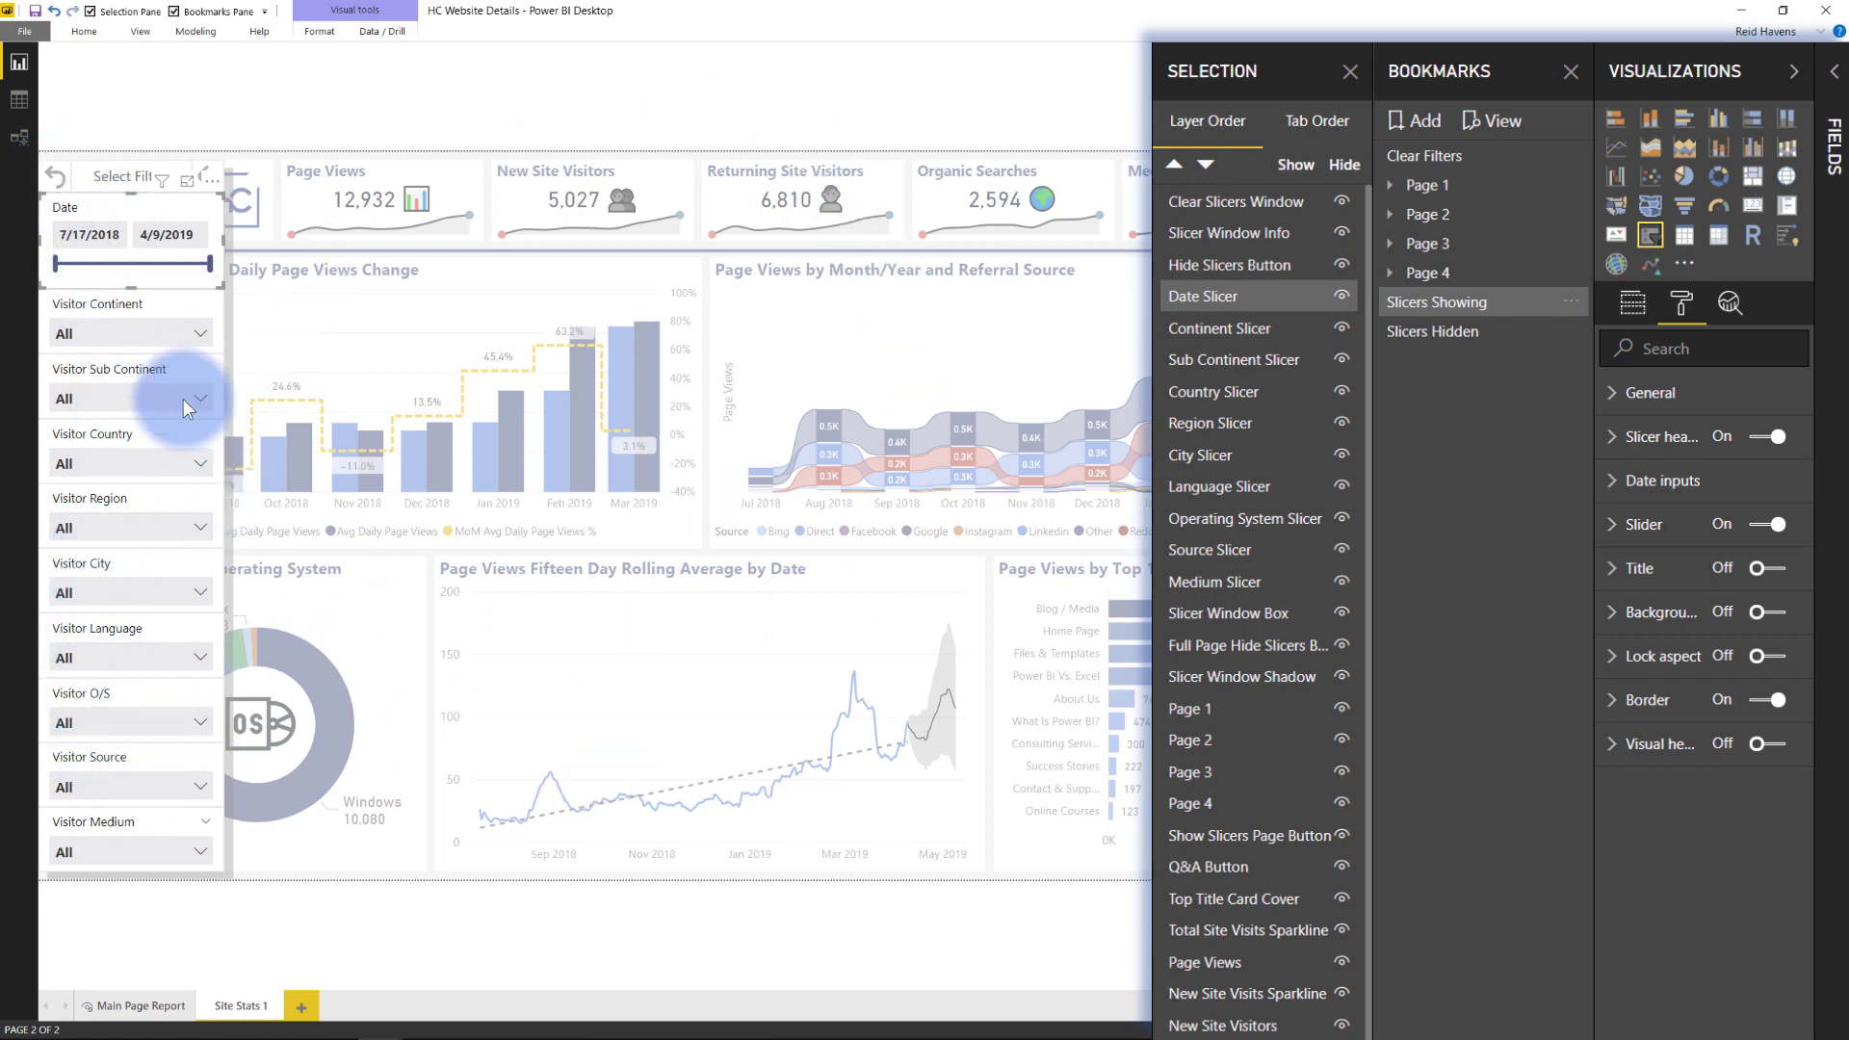
pyautogui.keyDown('ctrl'); pyautogui.click(93, 306); pyautogui.keyUp('ctrl')
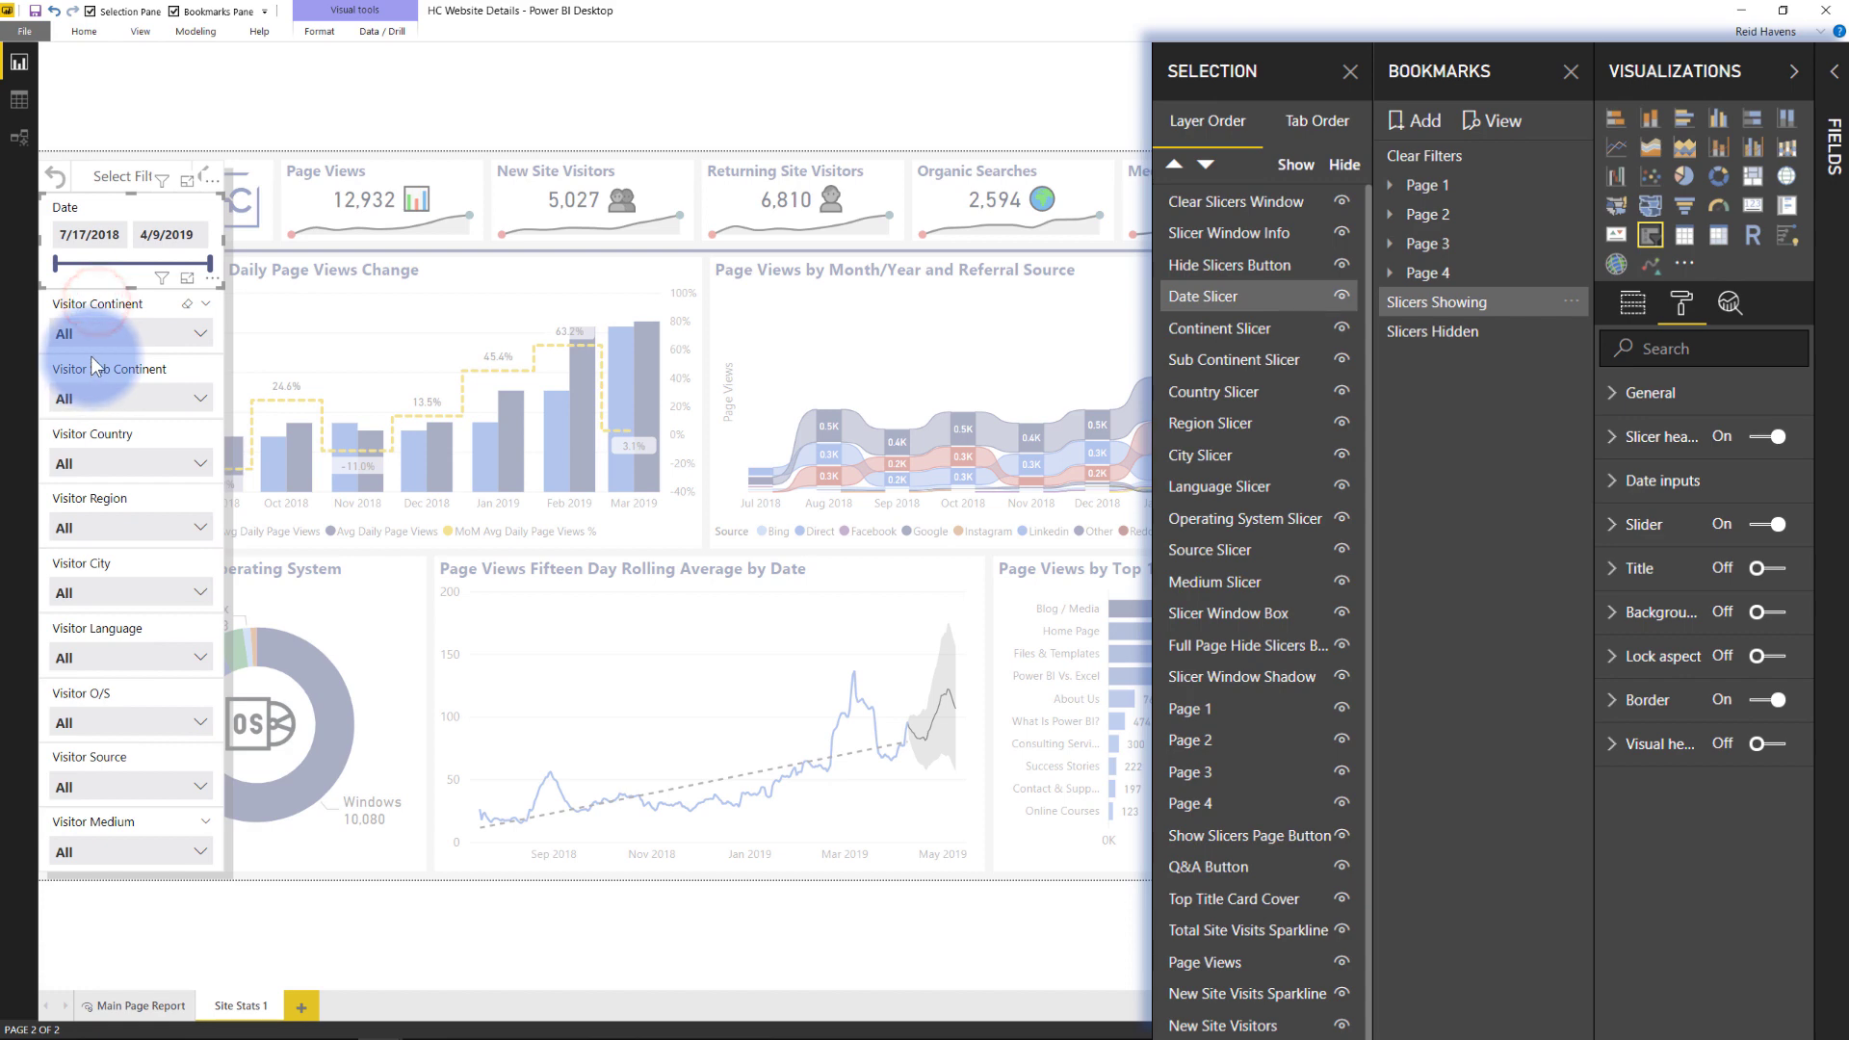
pyautogui.keyDown('ctrl'); pyautogui.click(108, 753); pyautogui.keyUp('ctrl')
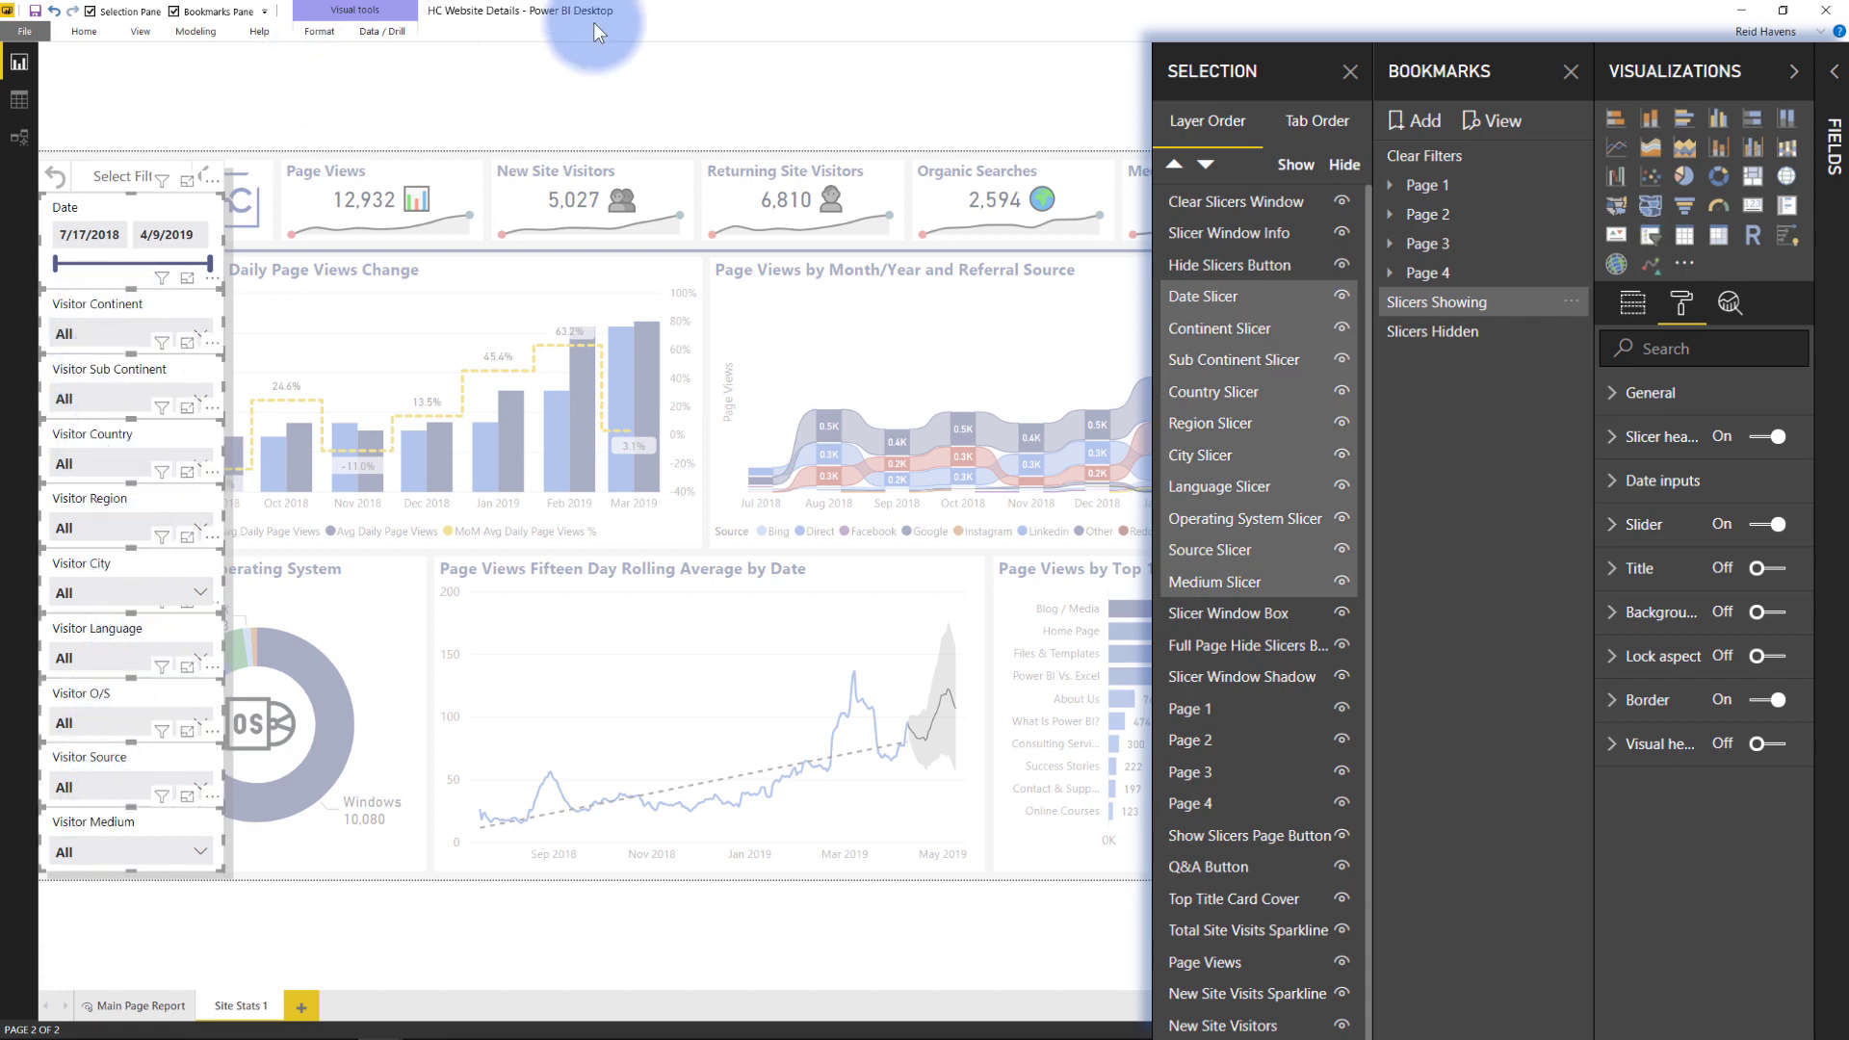
pyautogui.click(1422, 138)
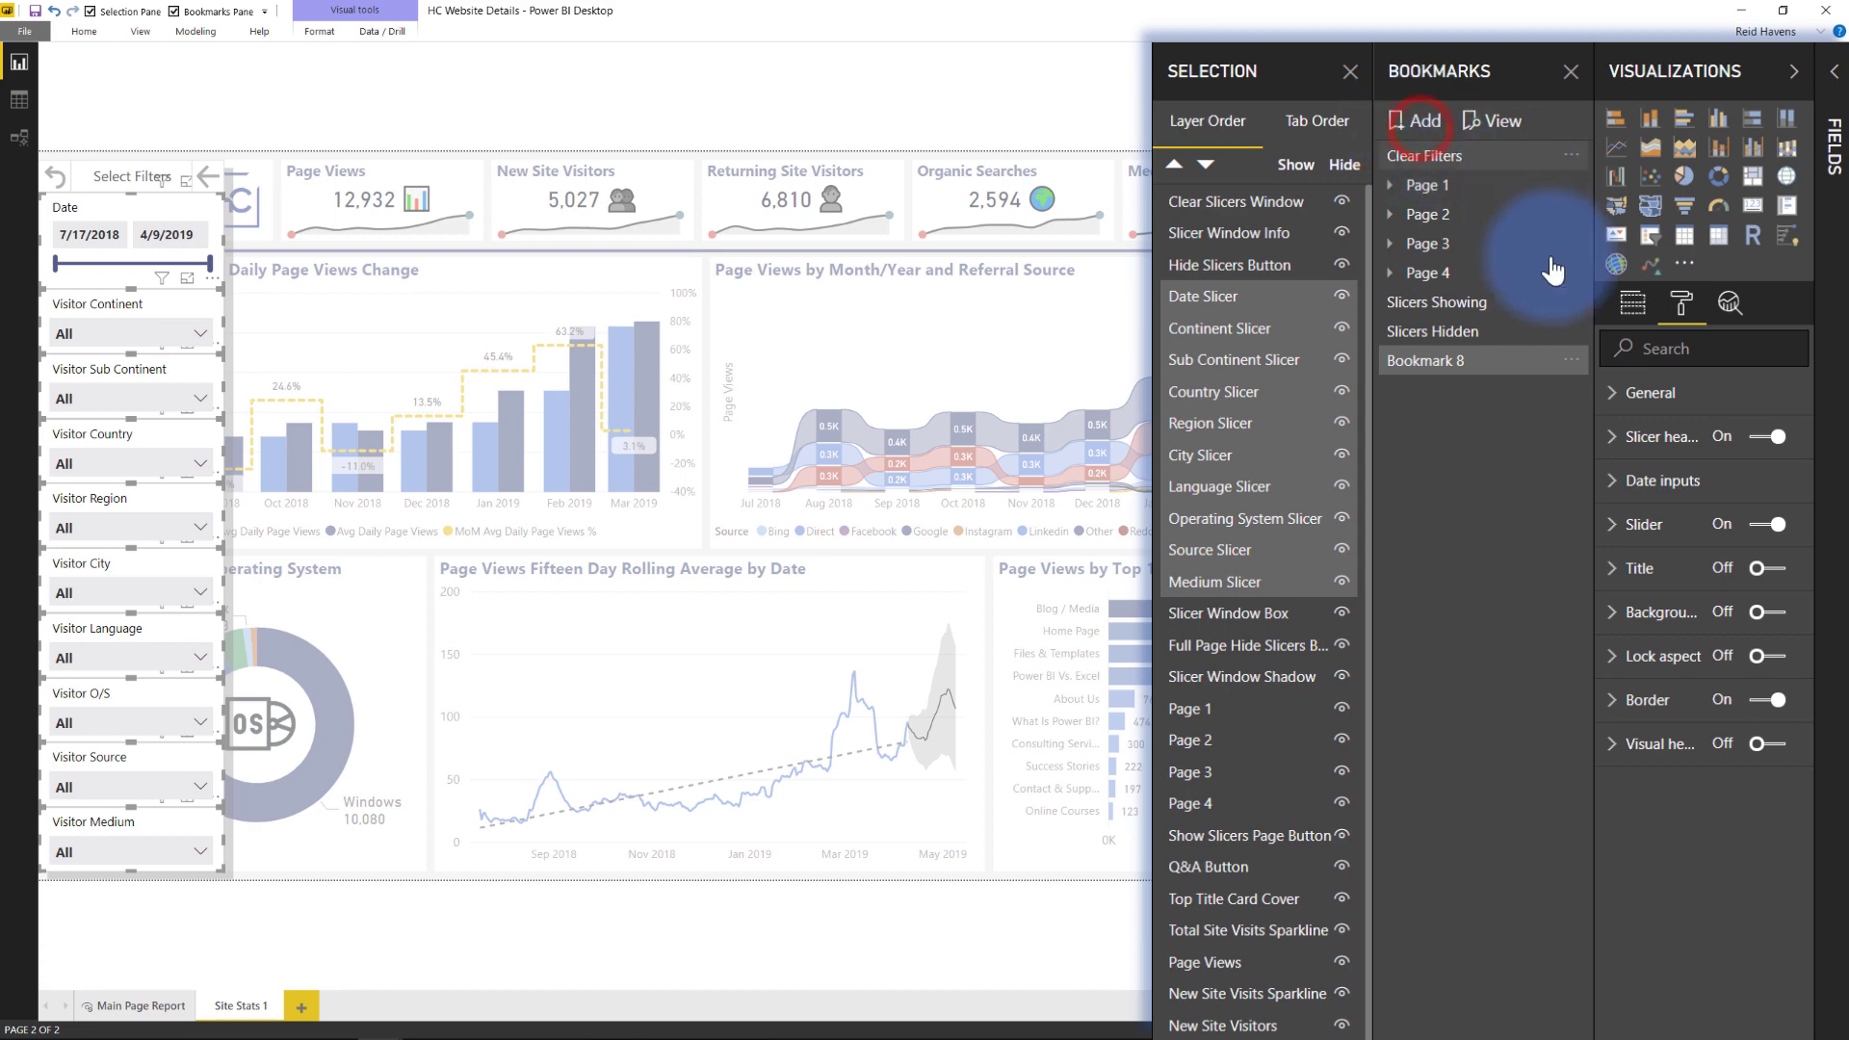
pyautogui.click(1574, 361)
pyautogui.click(1632, 417)
pyautogui.write('Clear Filters')
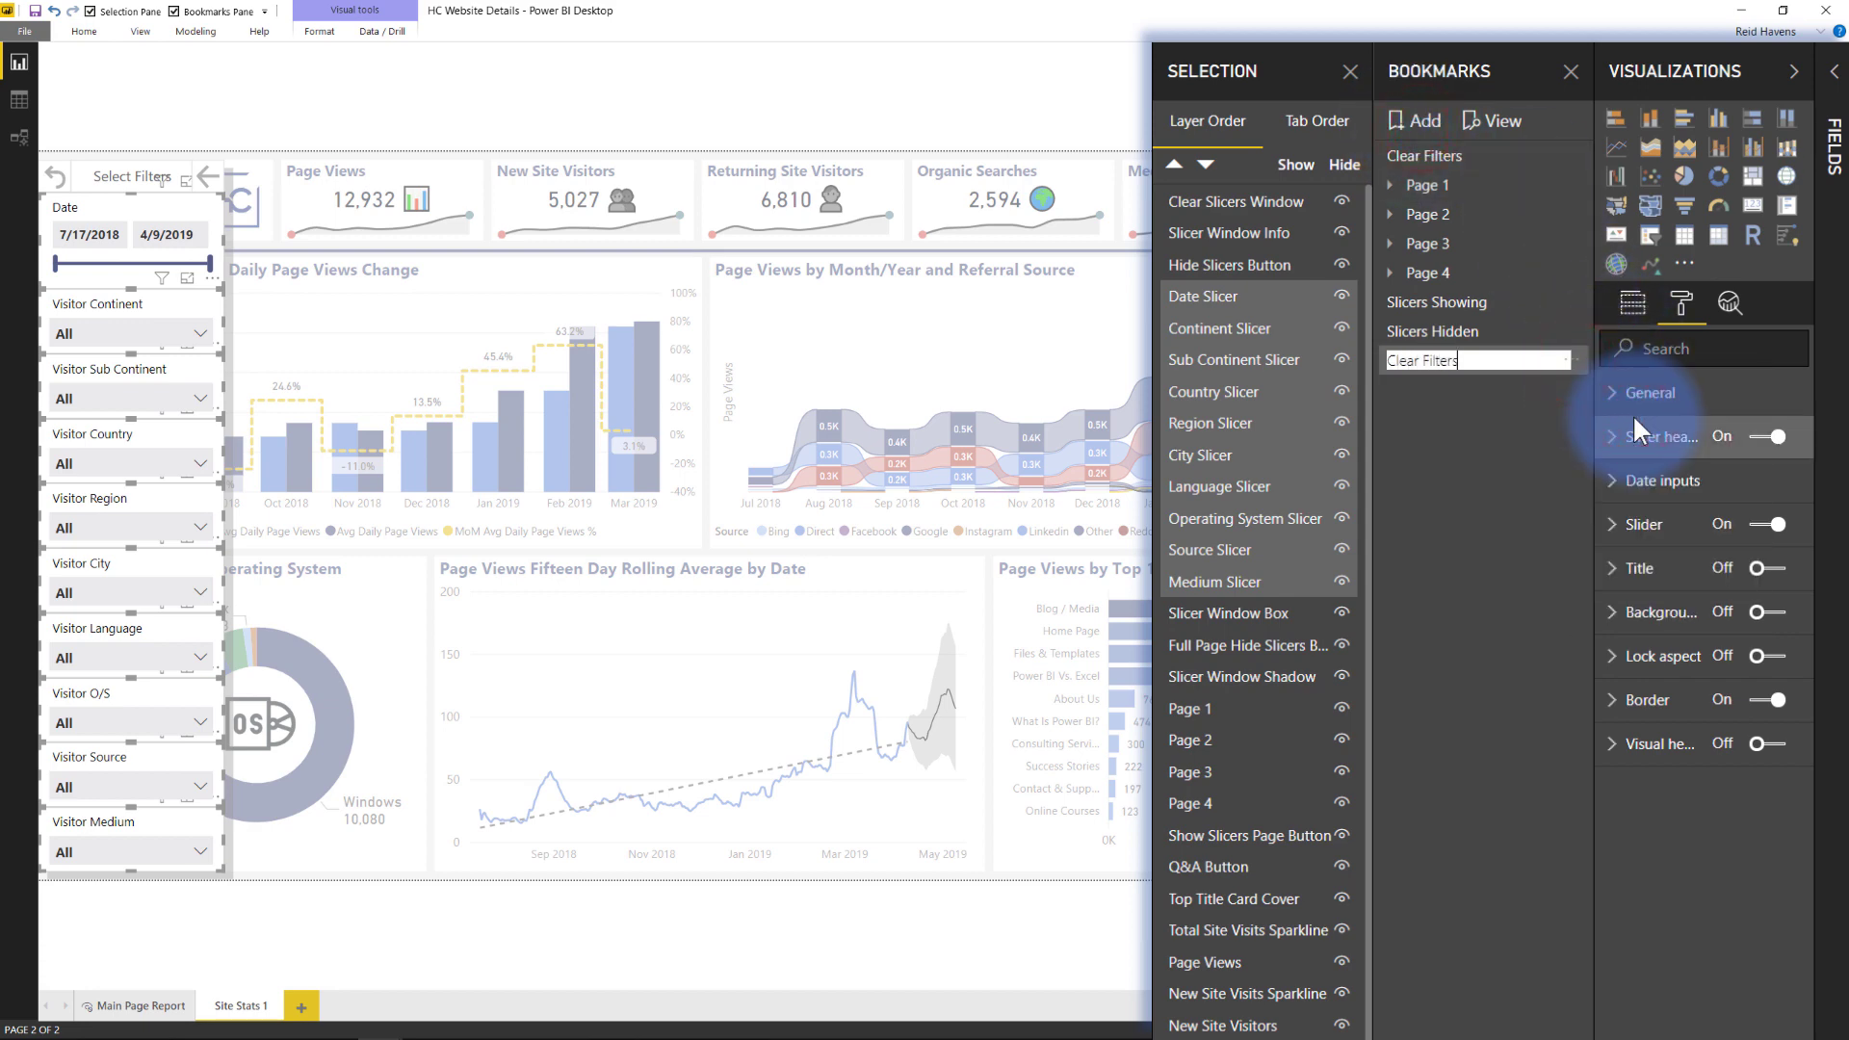
pyautogui.press('Return')
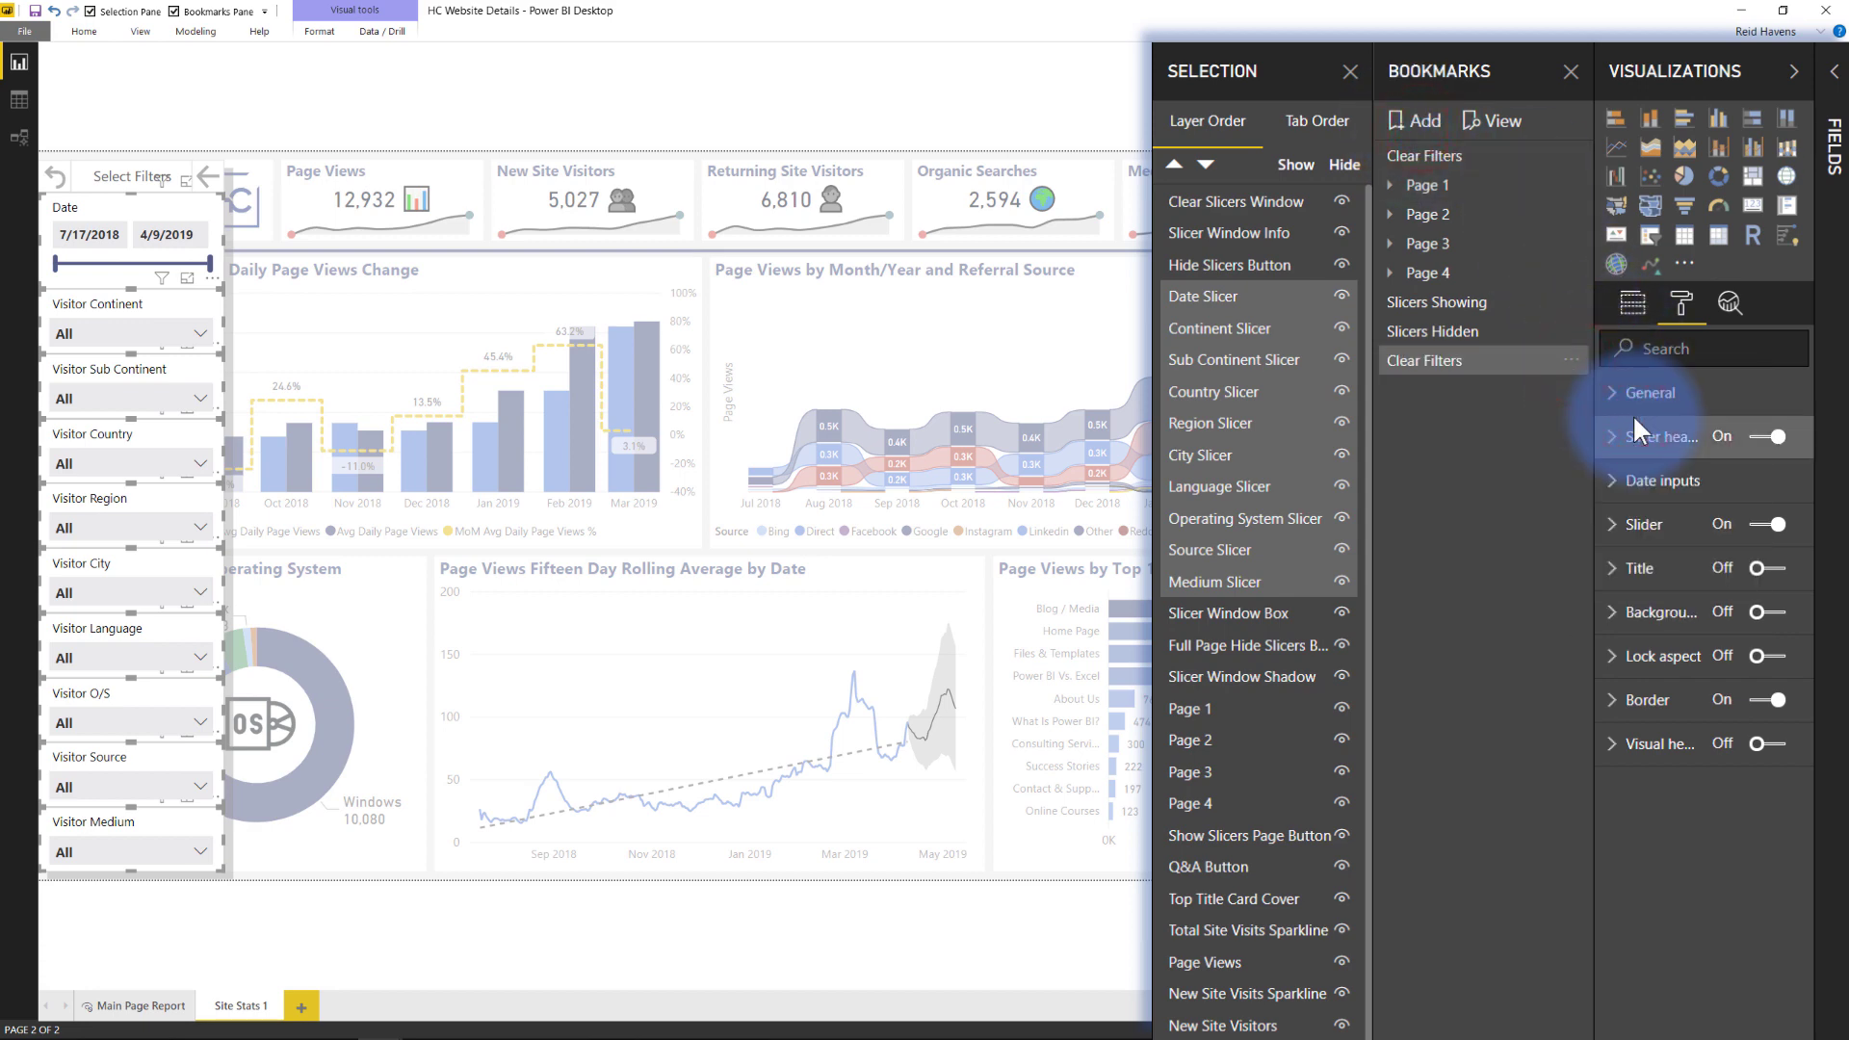
# Step: Turn off Display for the Clear Filters bookmark and limit it to Selected visuals
pyautogui.click(1571, 362)
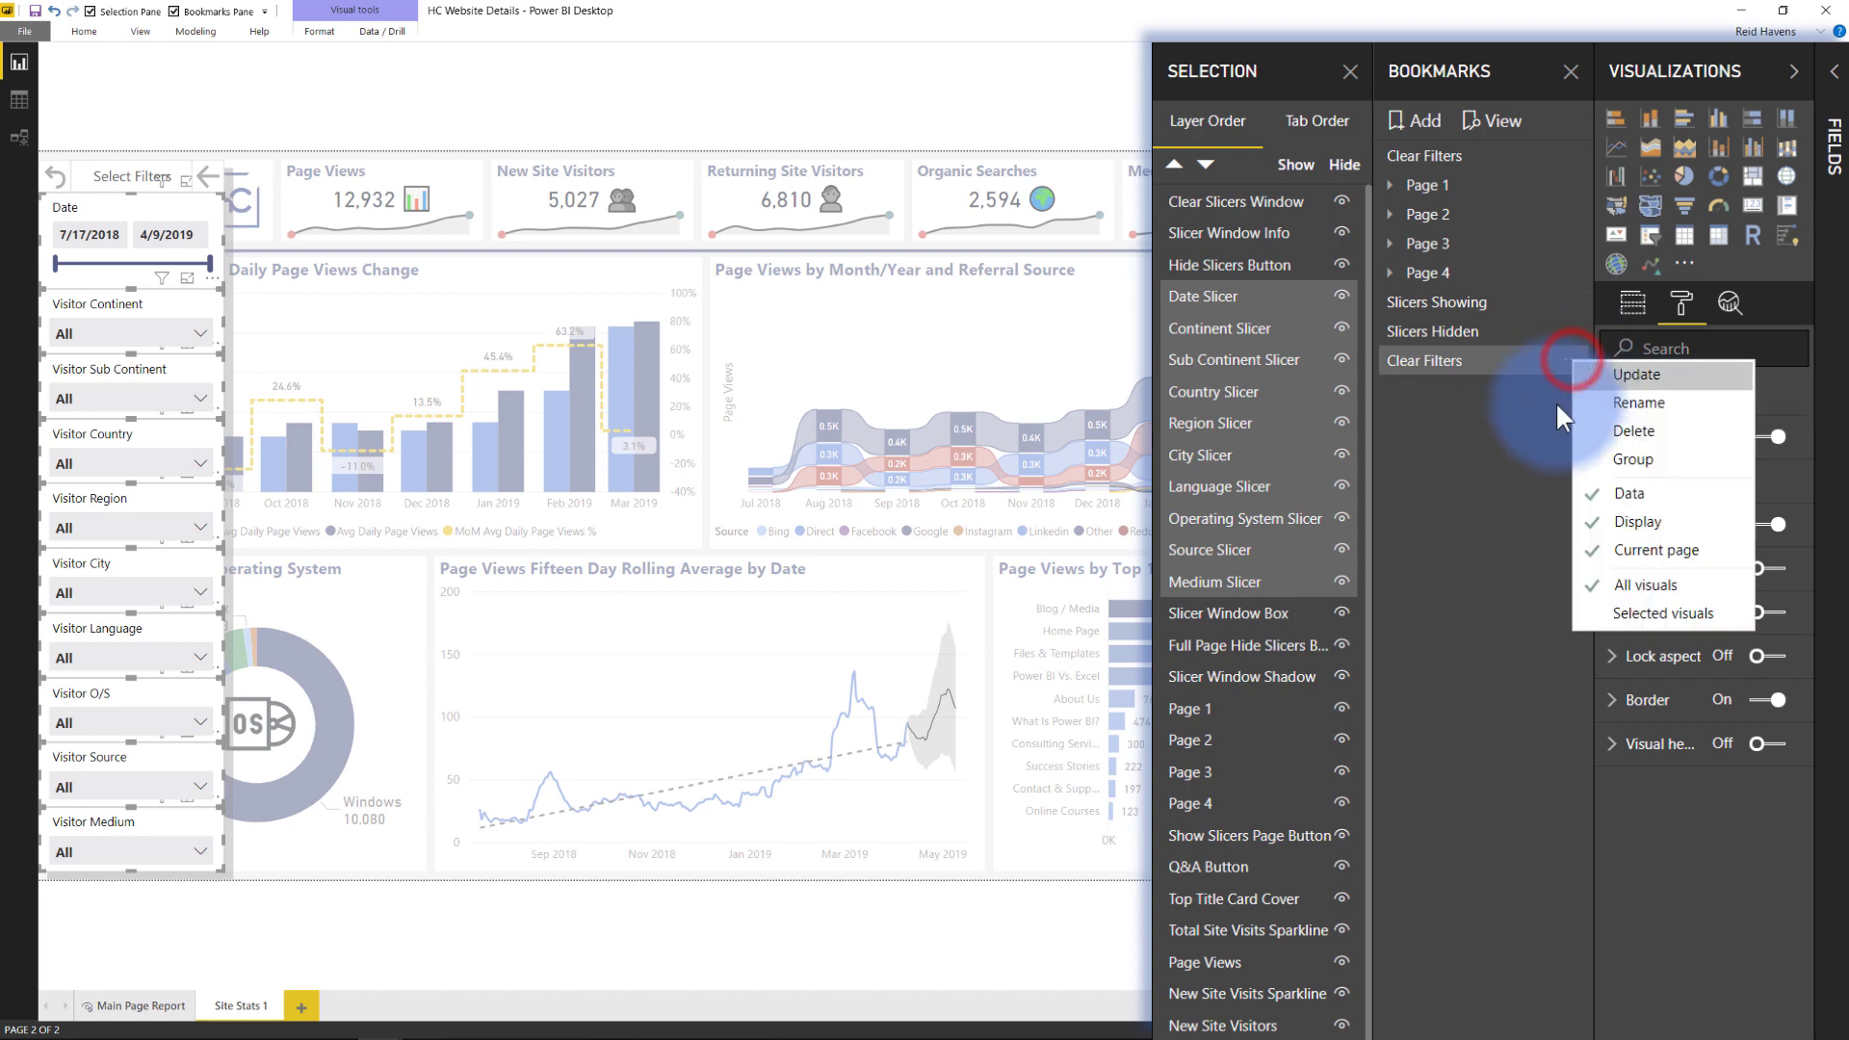
pyautogui.click(1616, 523)
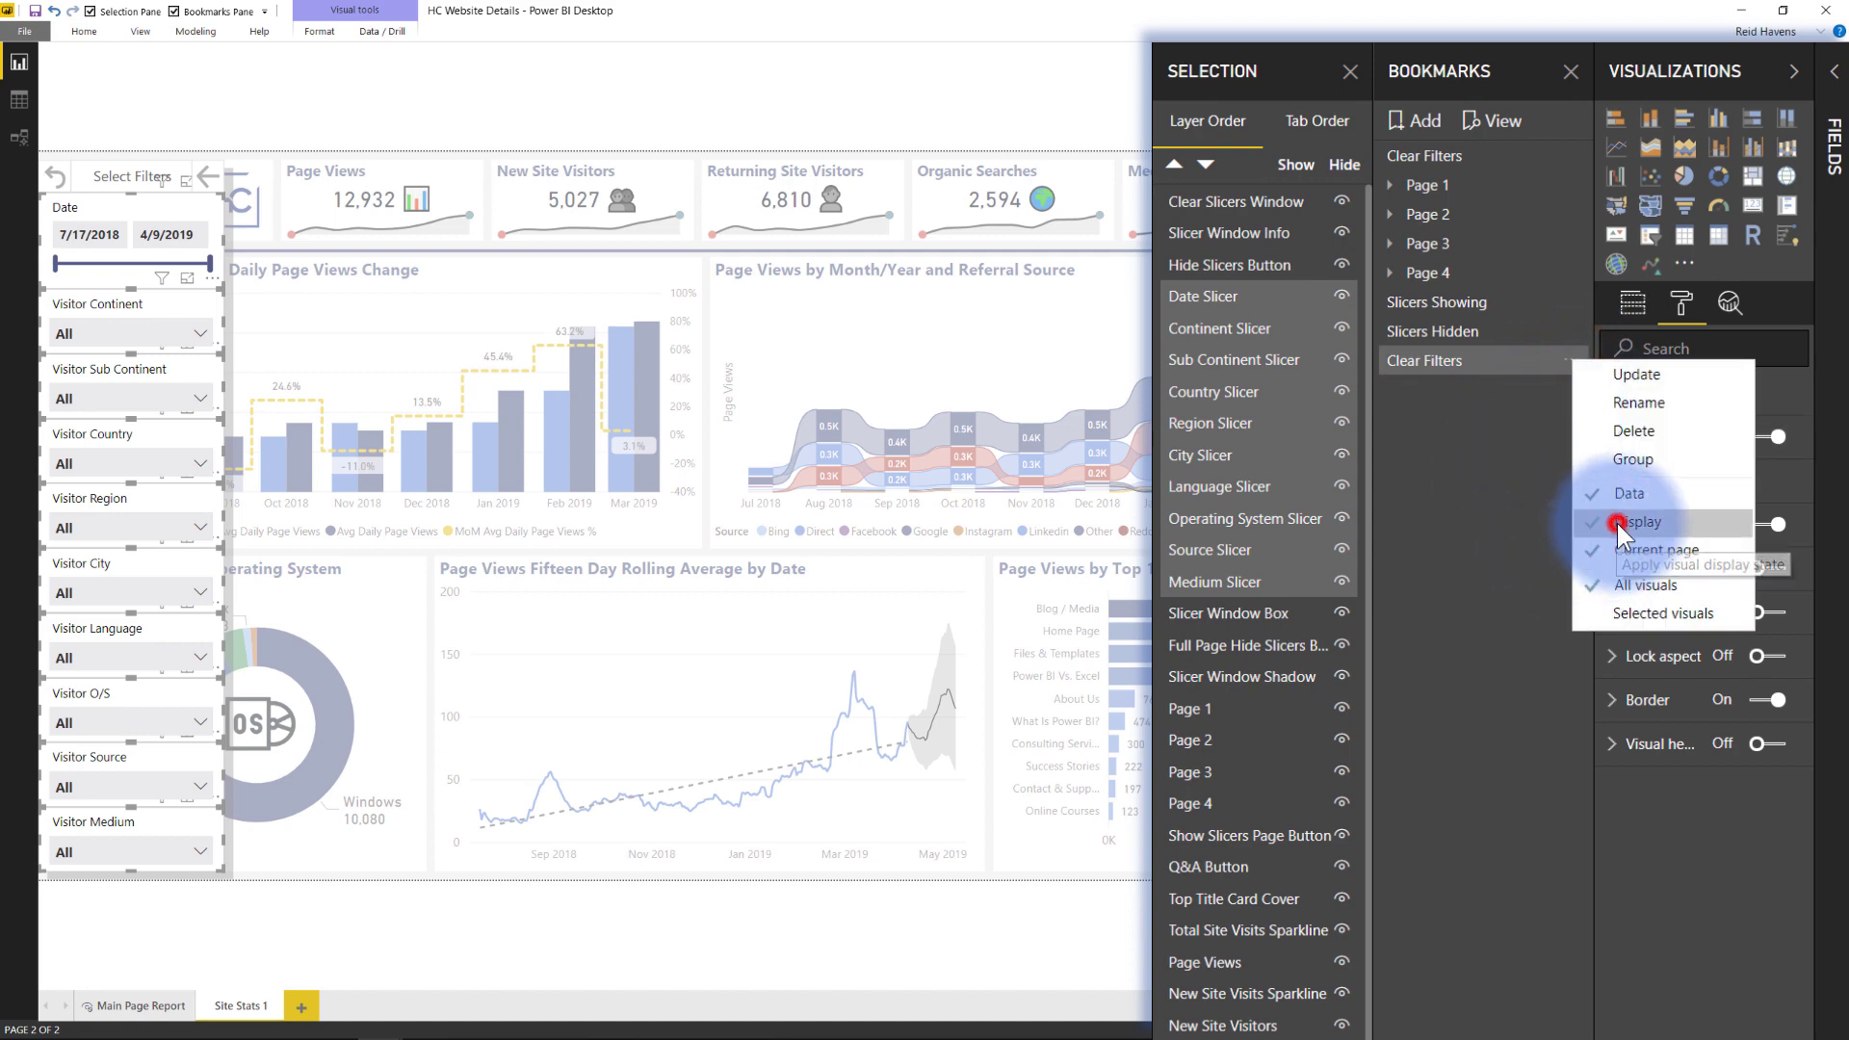
pyautogui.click(1573, 358)
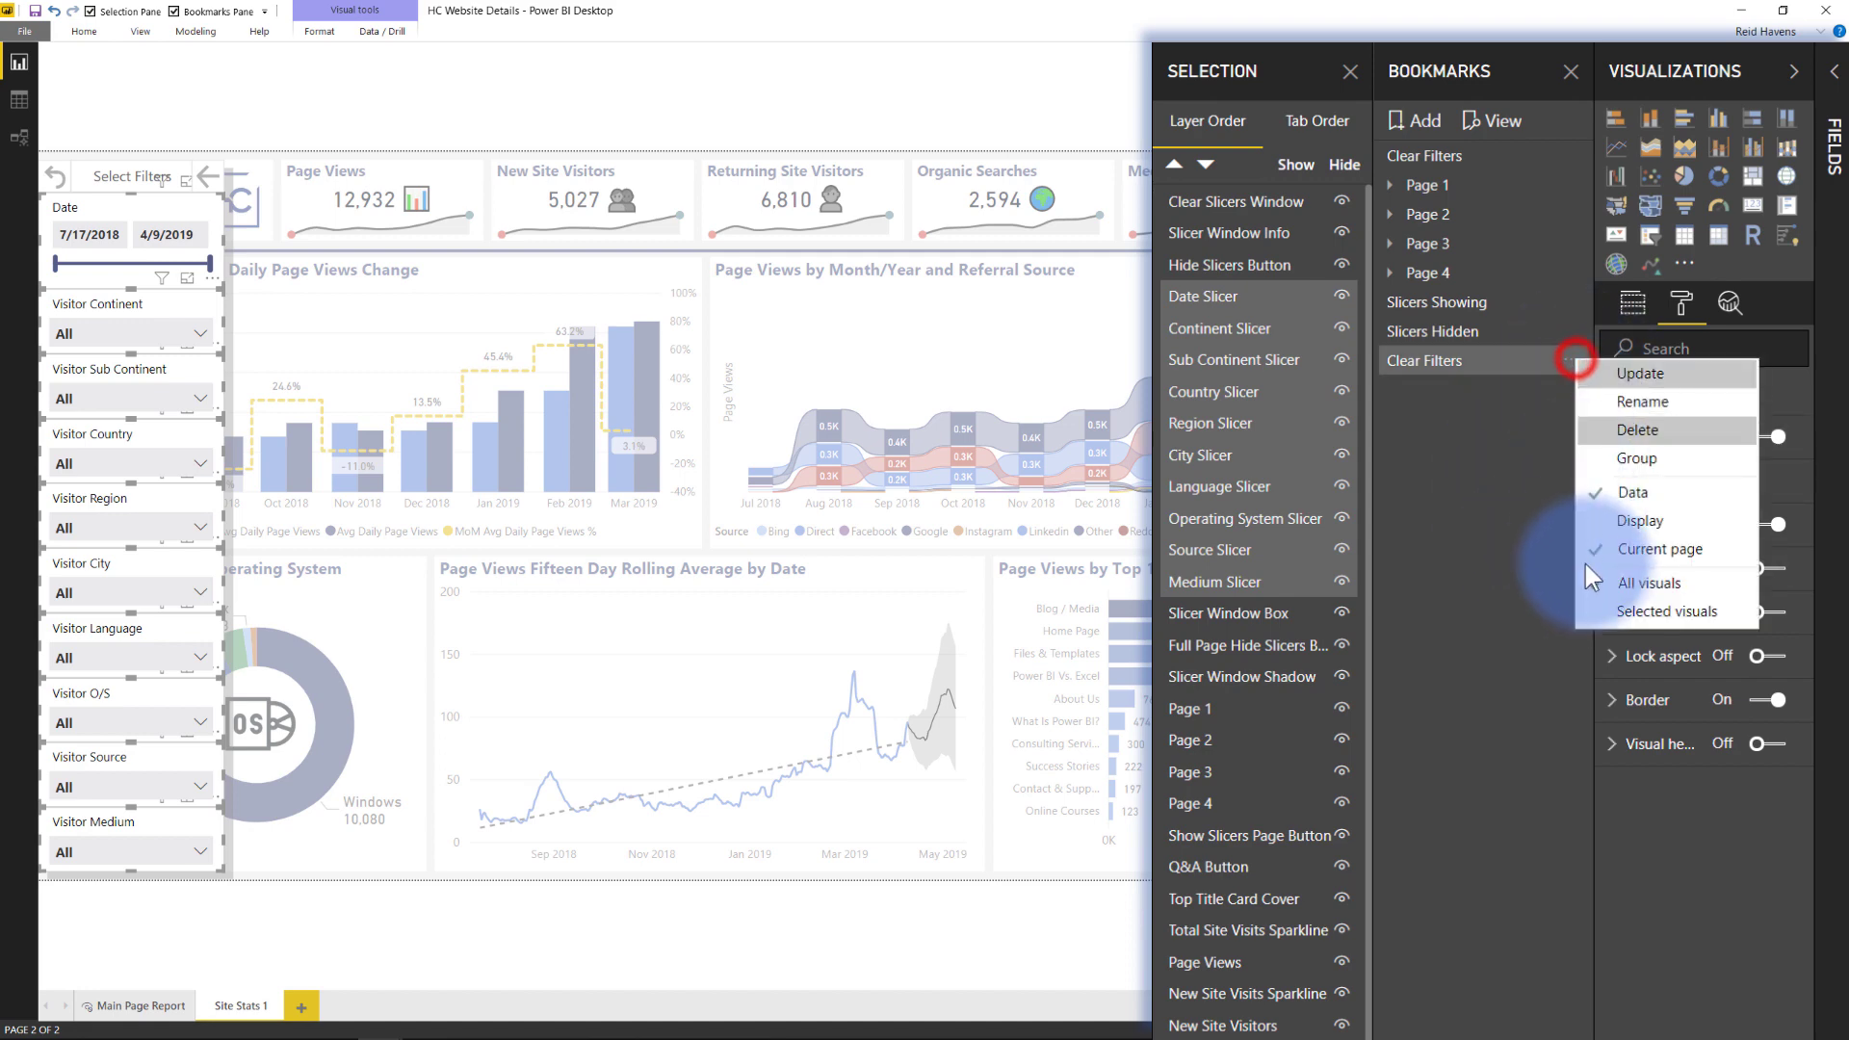
pyautogui.click(1636, 612)
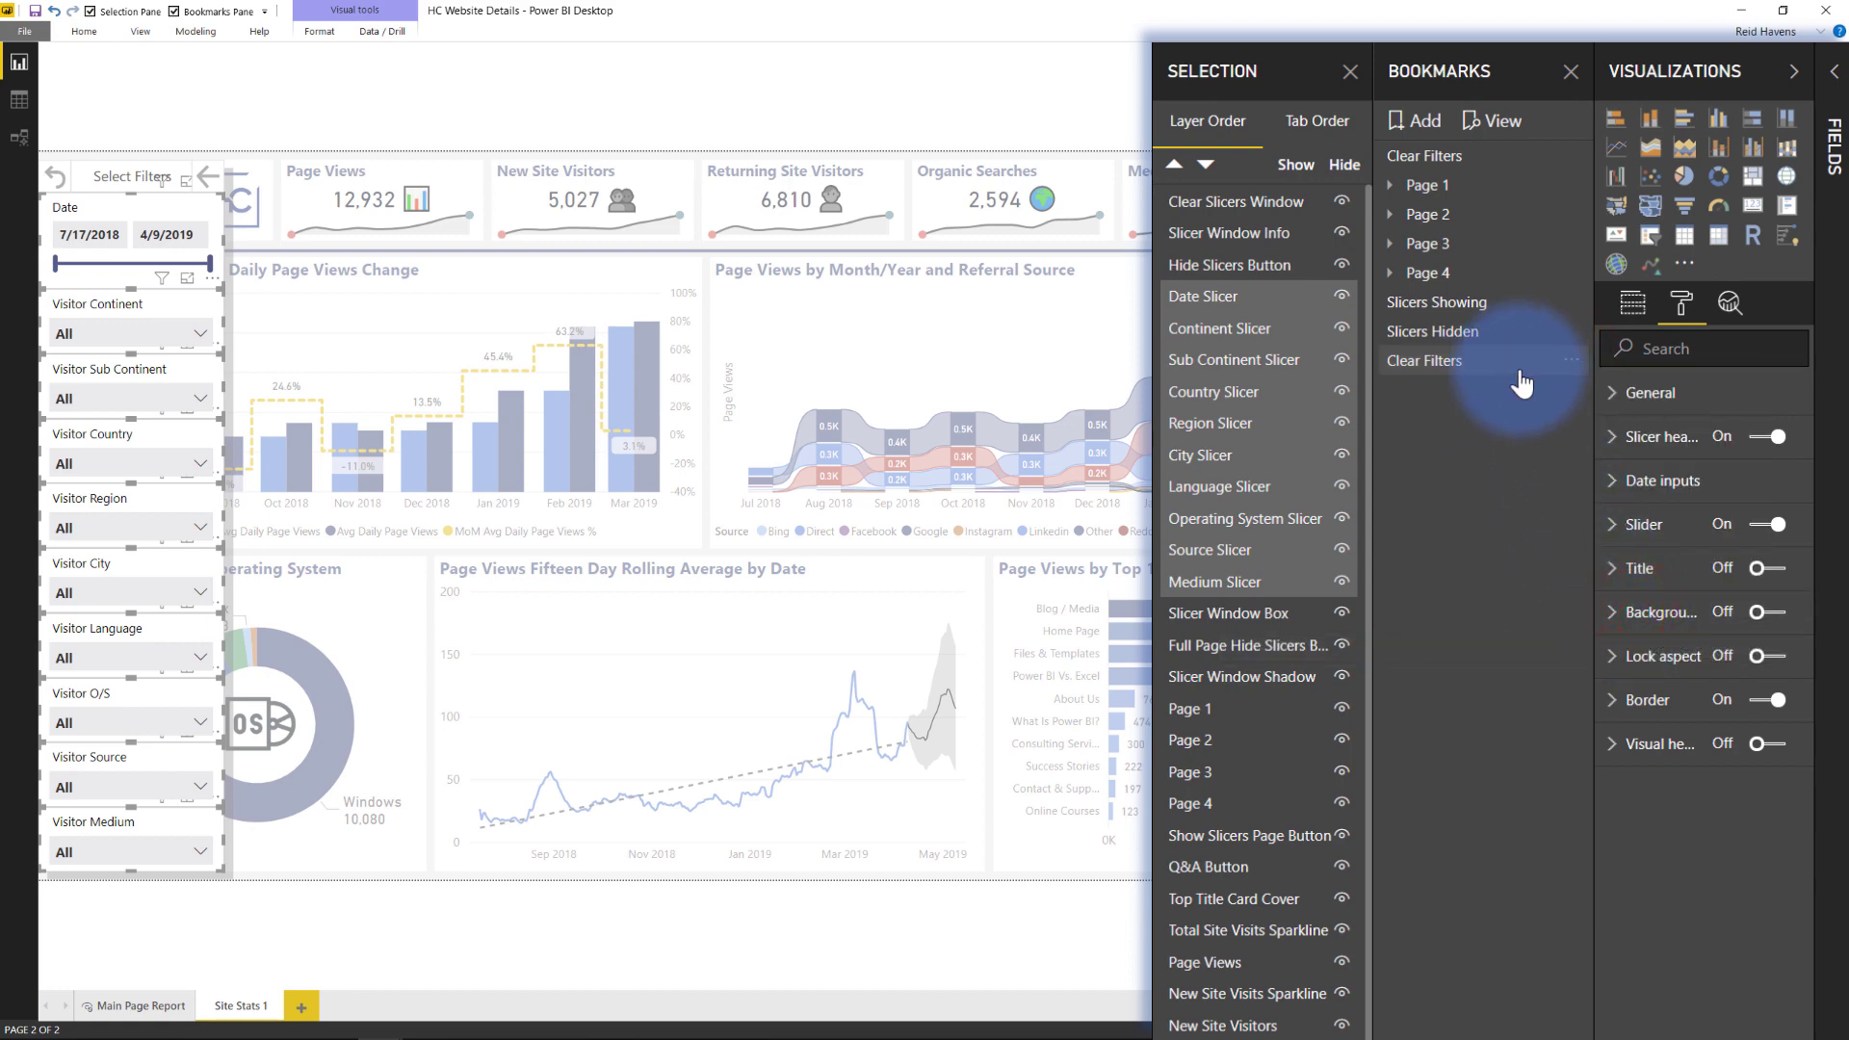
# Step: Set Date to end 1/20/2019 and Visitor Country to Angola, then reset both with Clear Filters
pyautogui.click(1632, 306)
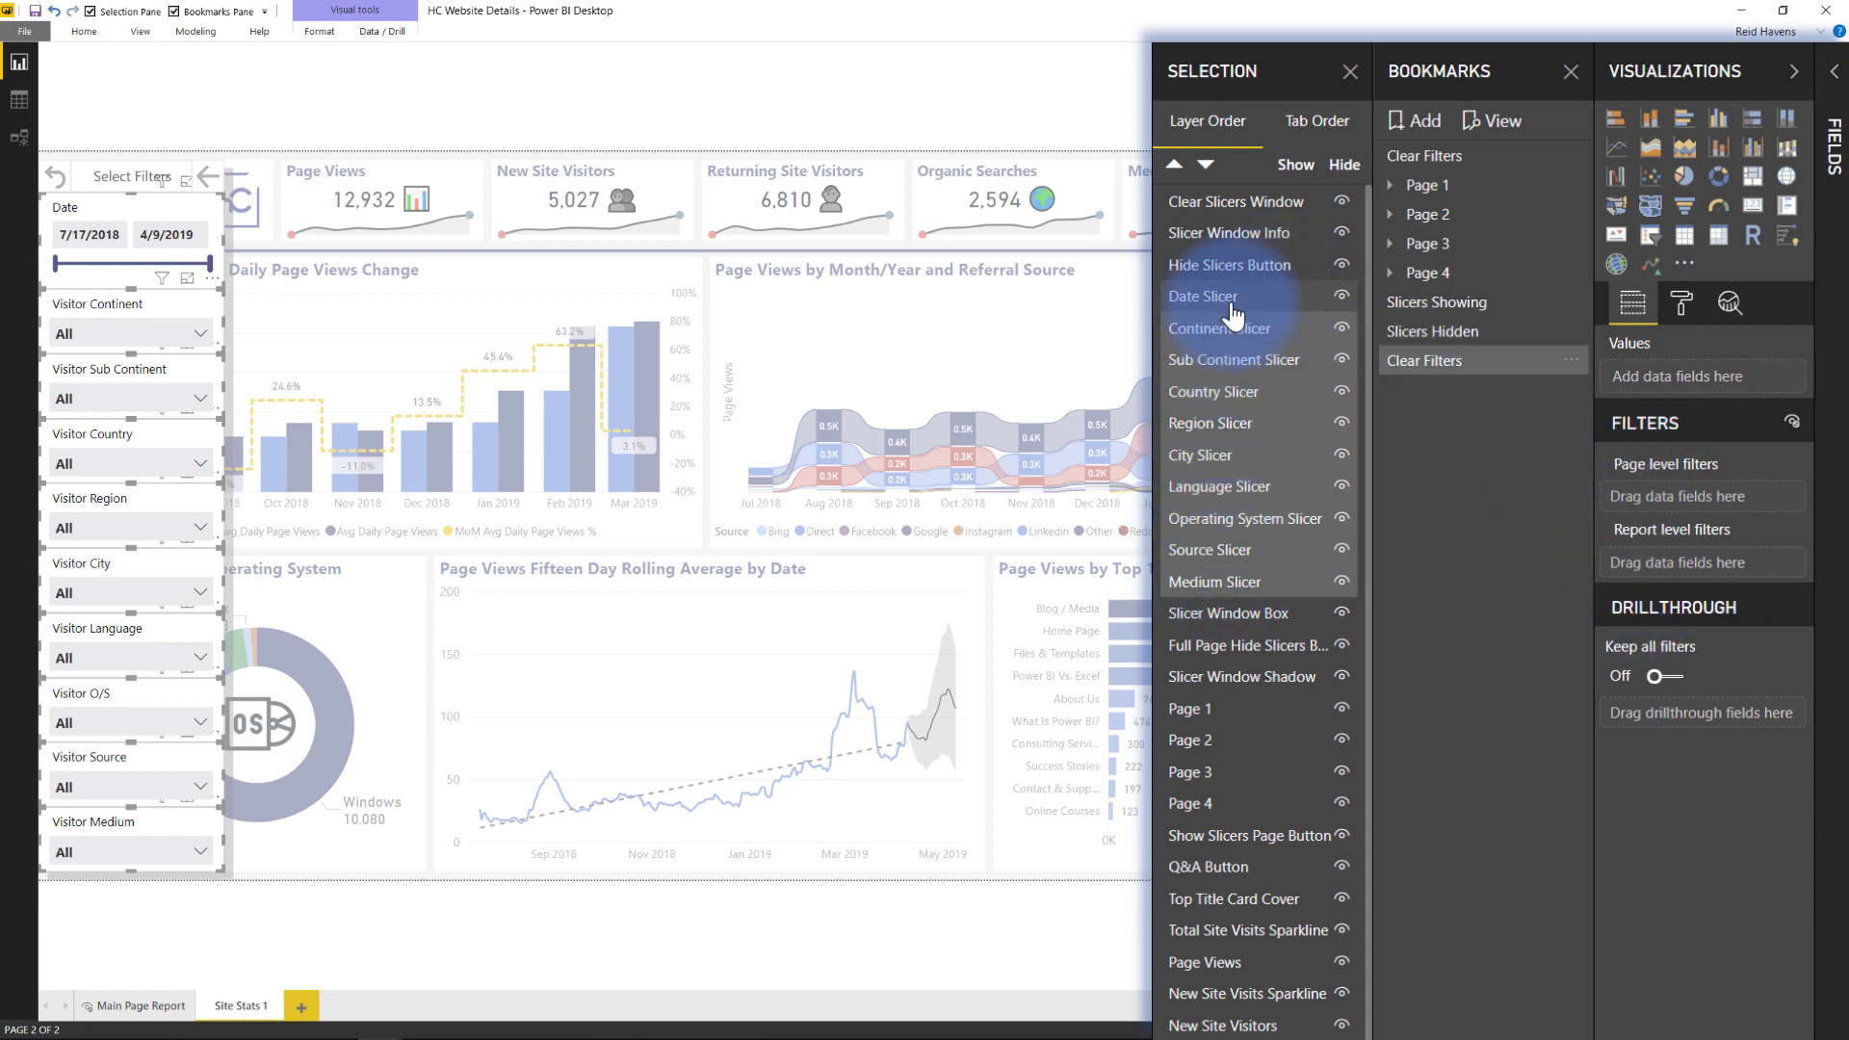
pyautogui.click(274, 120)
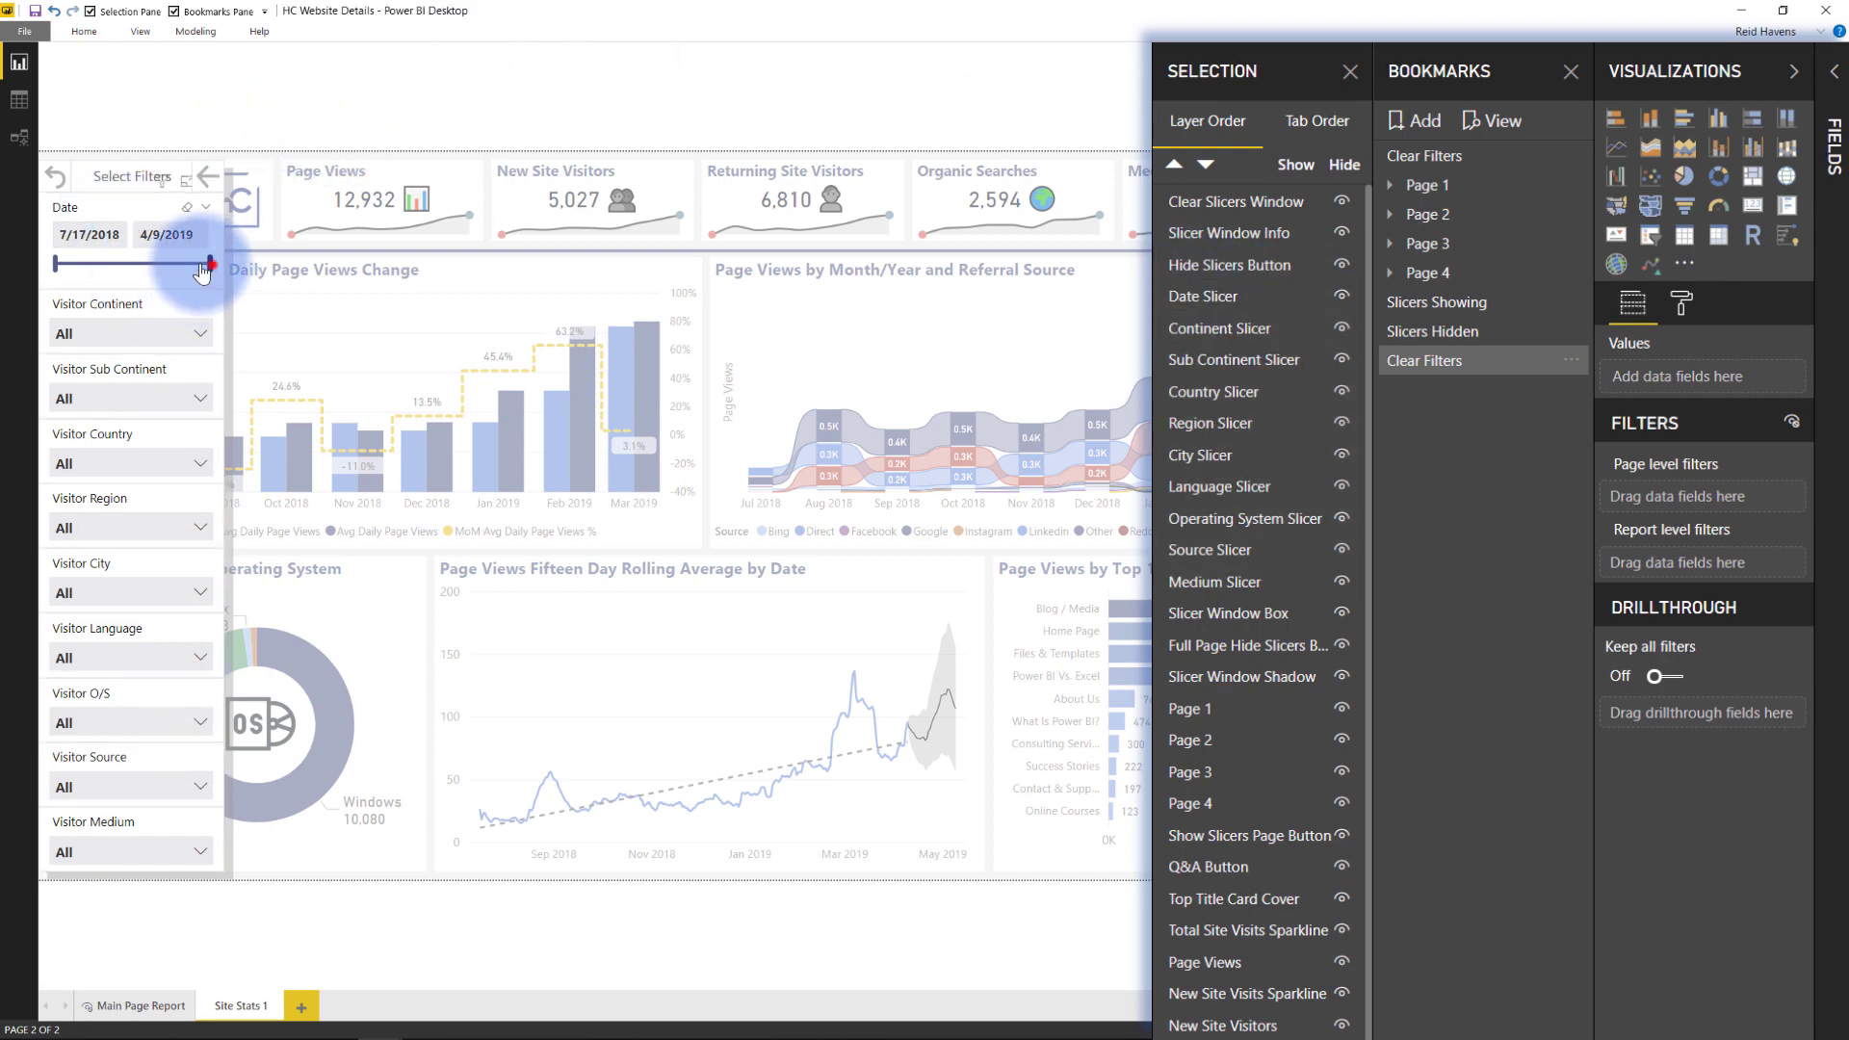
pyautogui.moveTo(203, 272); pyautogui.dragTo(164, 270)
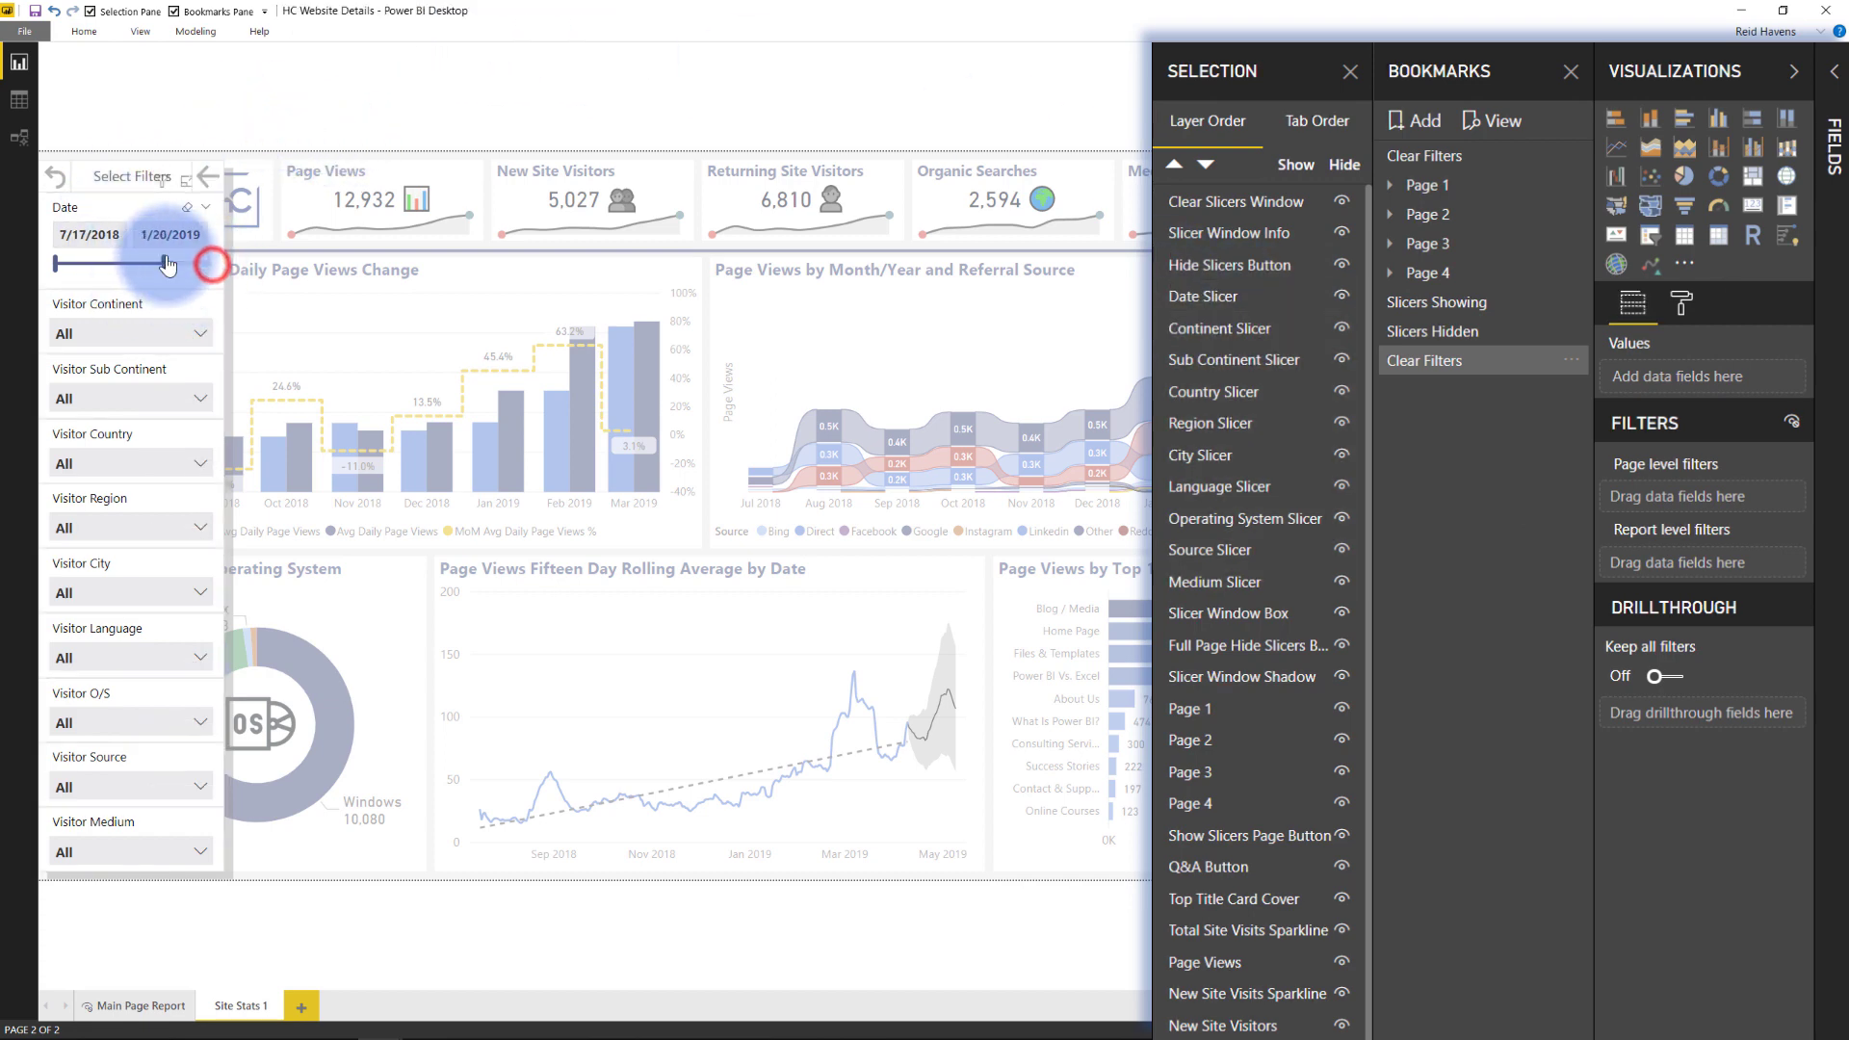
pyautogui.click(135, 460)
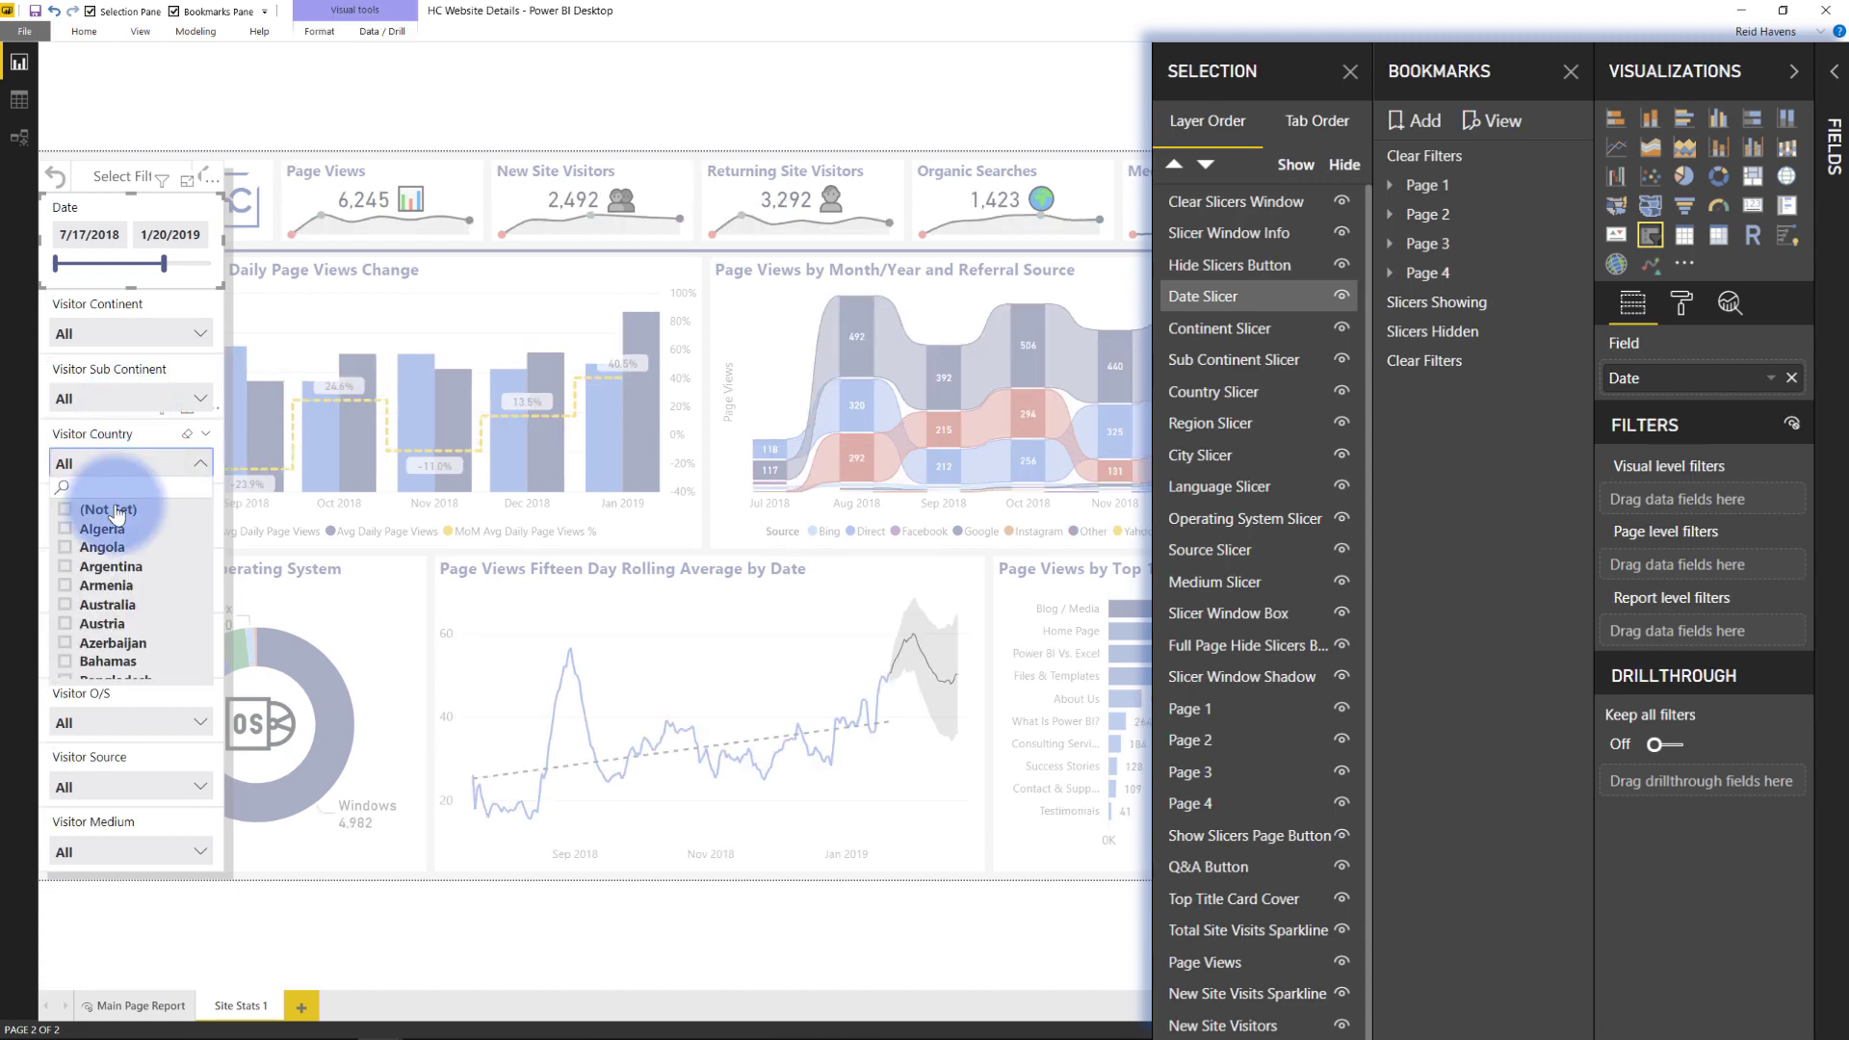
pyautogui.click(99, 547)
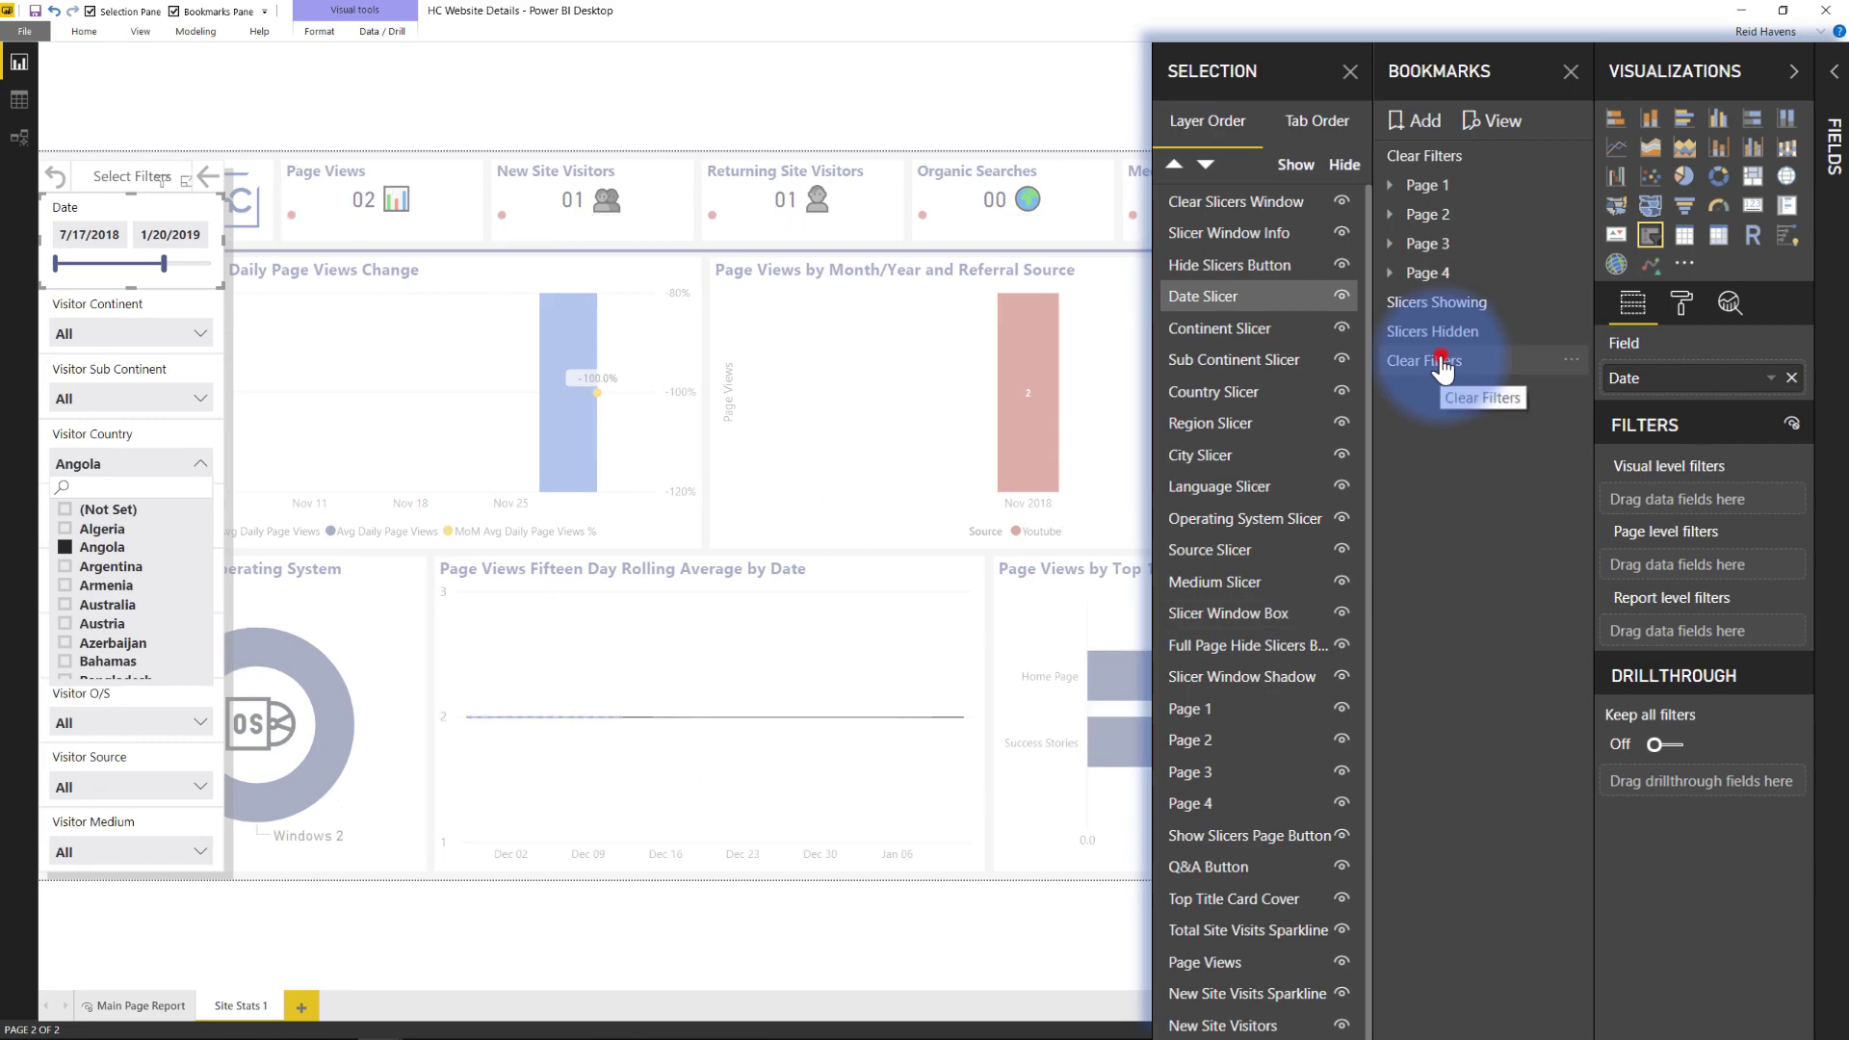
pyautogui.click(1442, 369)
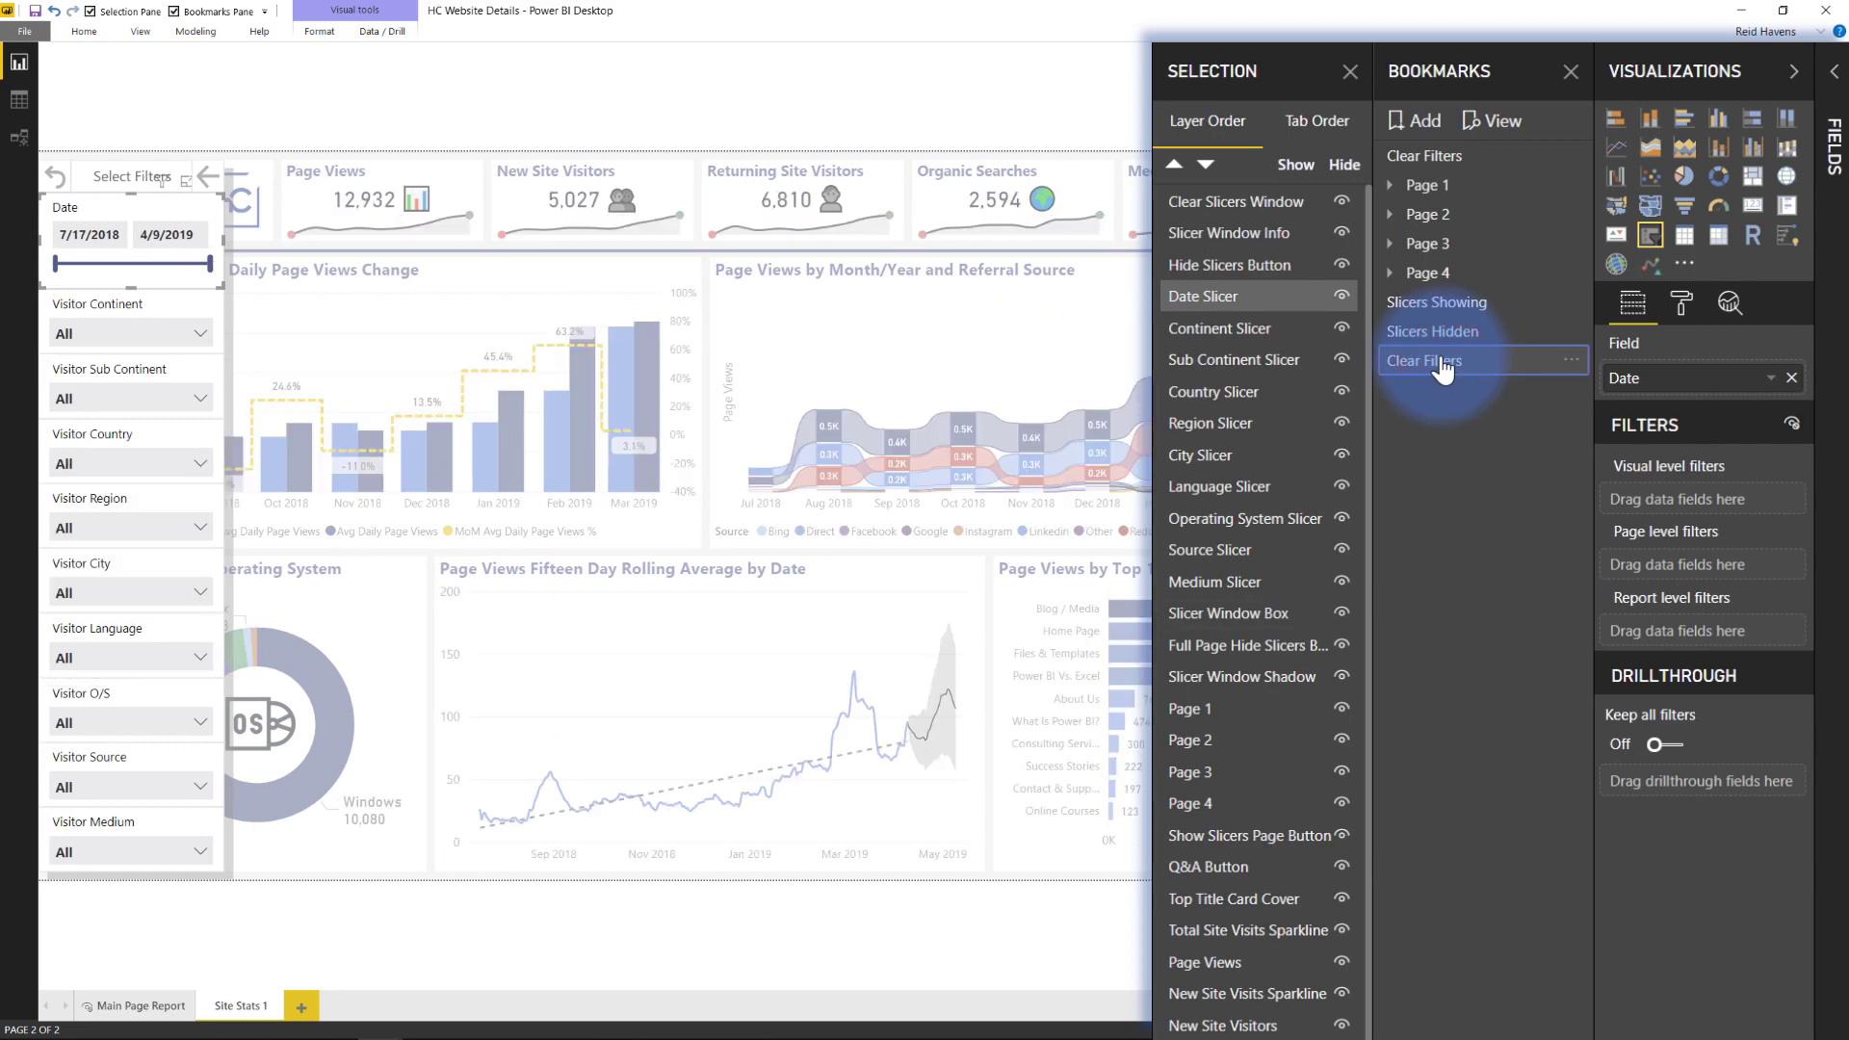
pyautogui.click(187, 114)
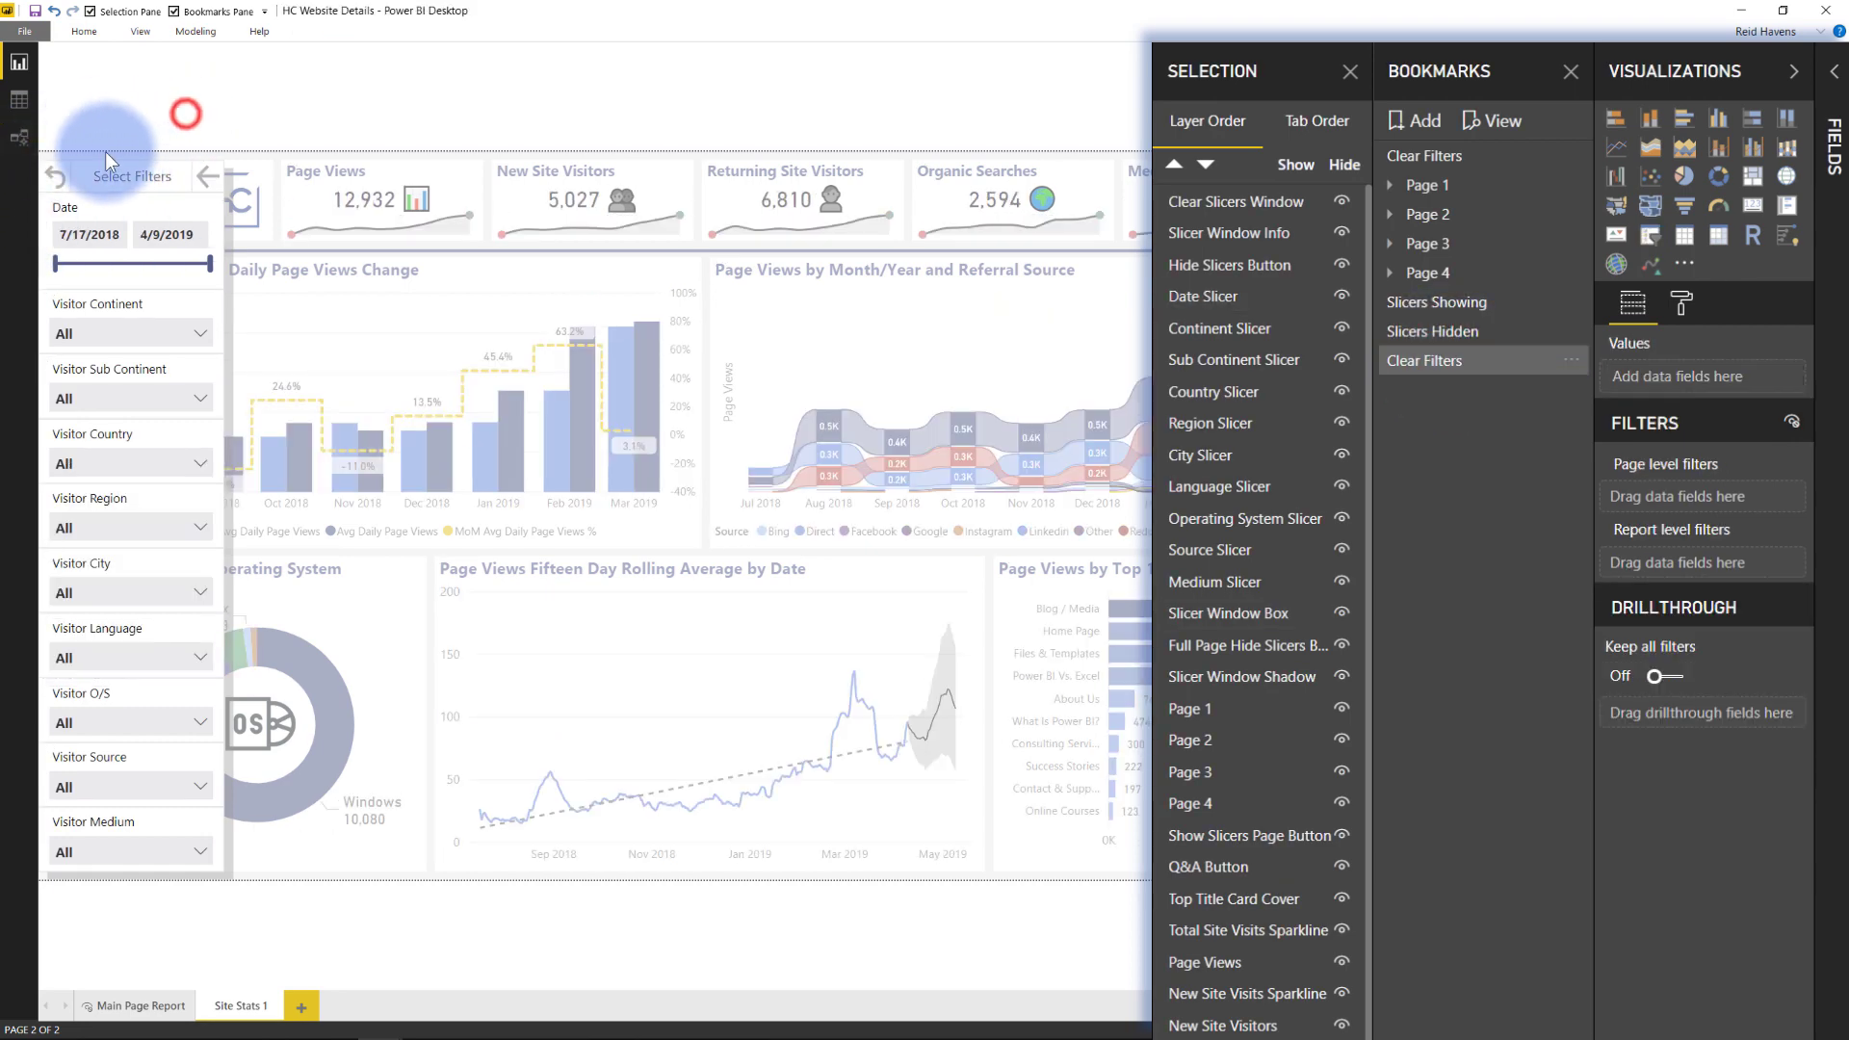
# Step: Collapse the Select Filters pop-out pane to reveal the full Site Stats 1 page
pyautogui.click(54, 176)
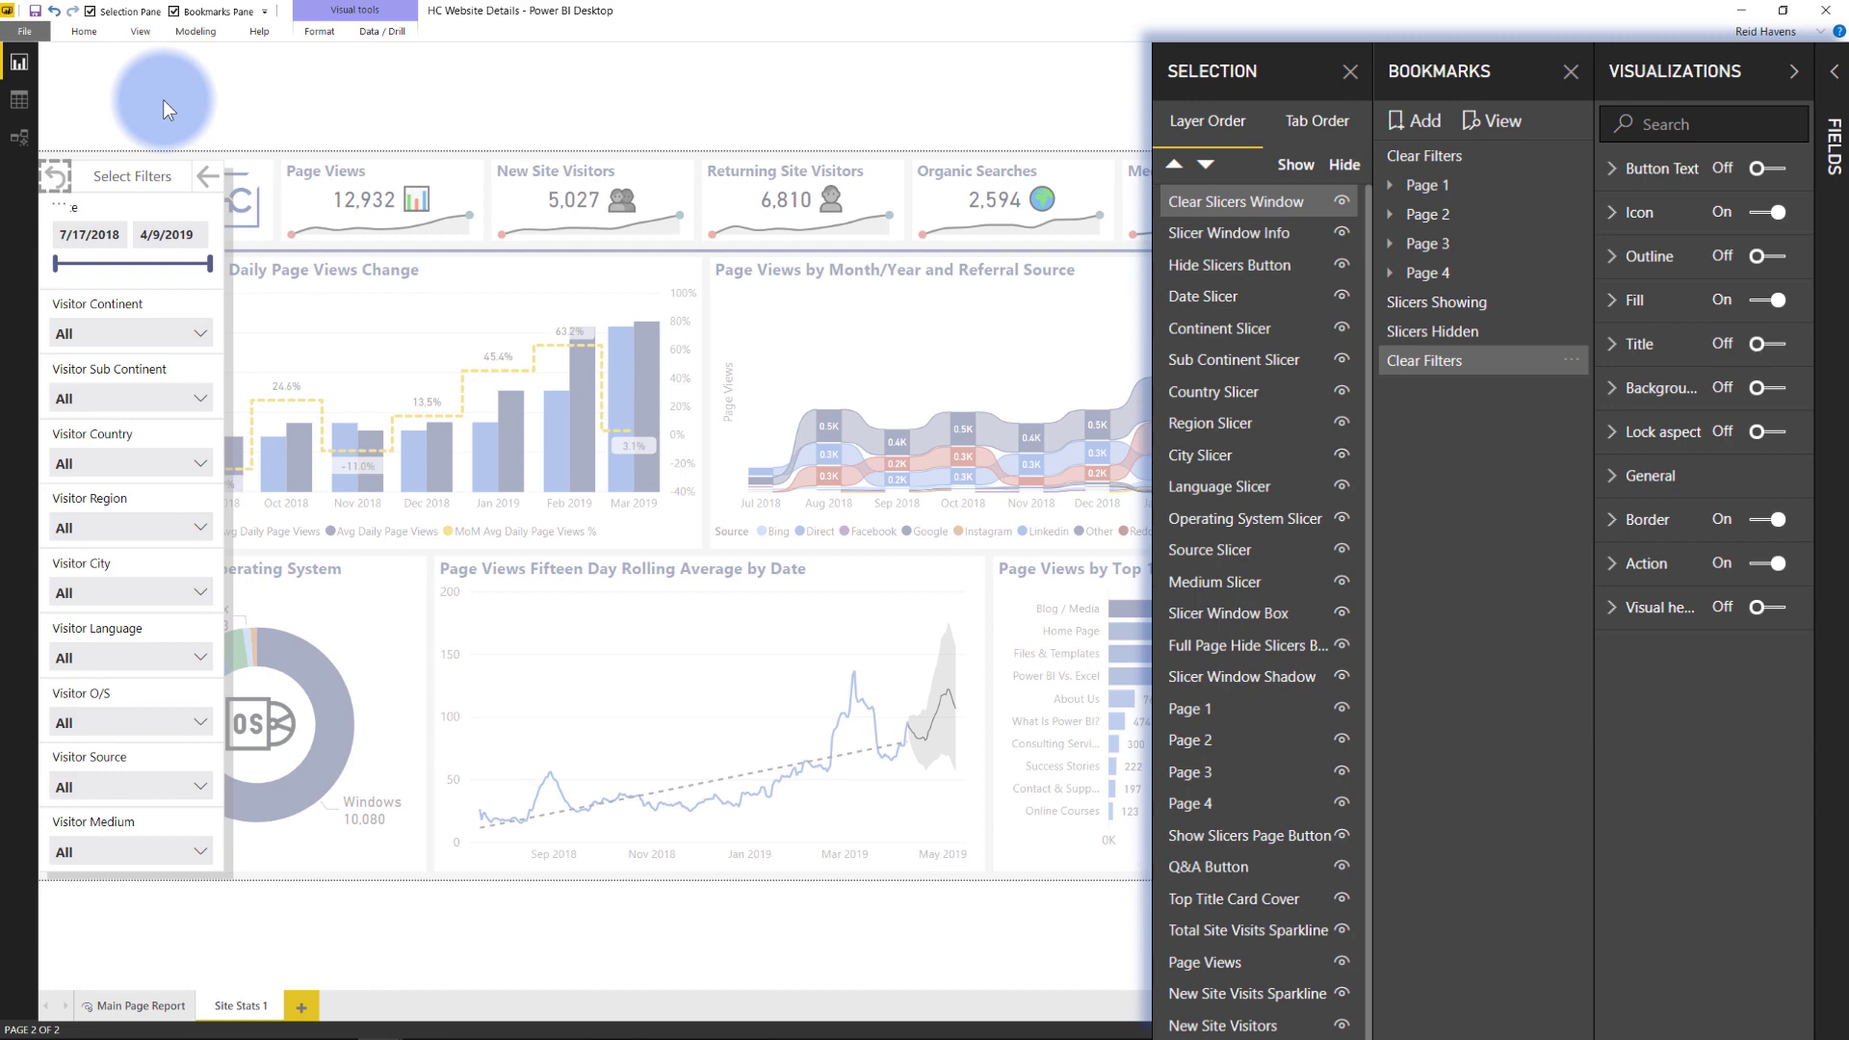
pyautogui.click(213, 183)
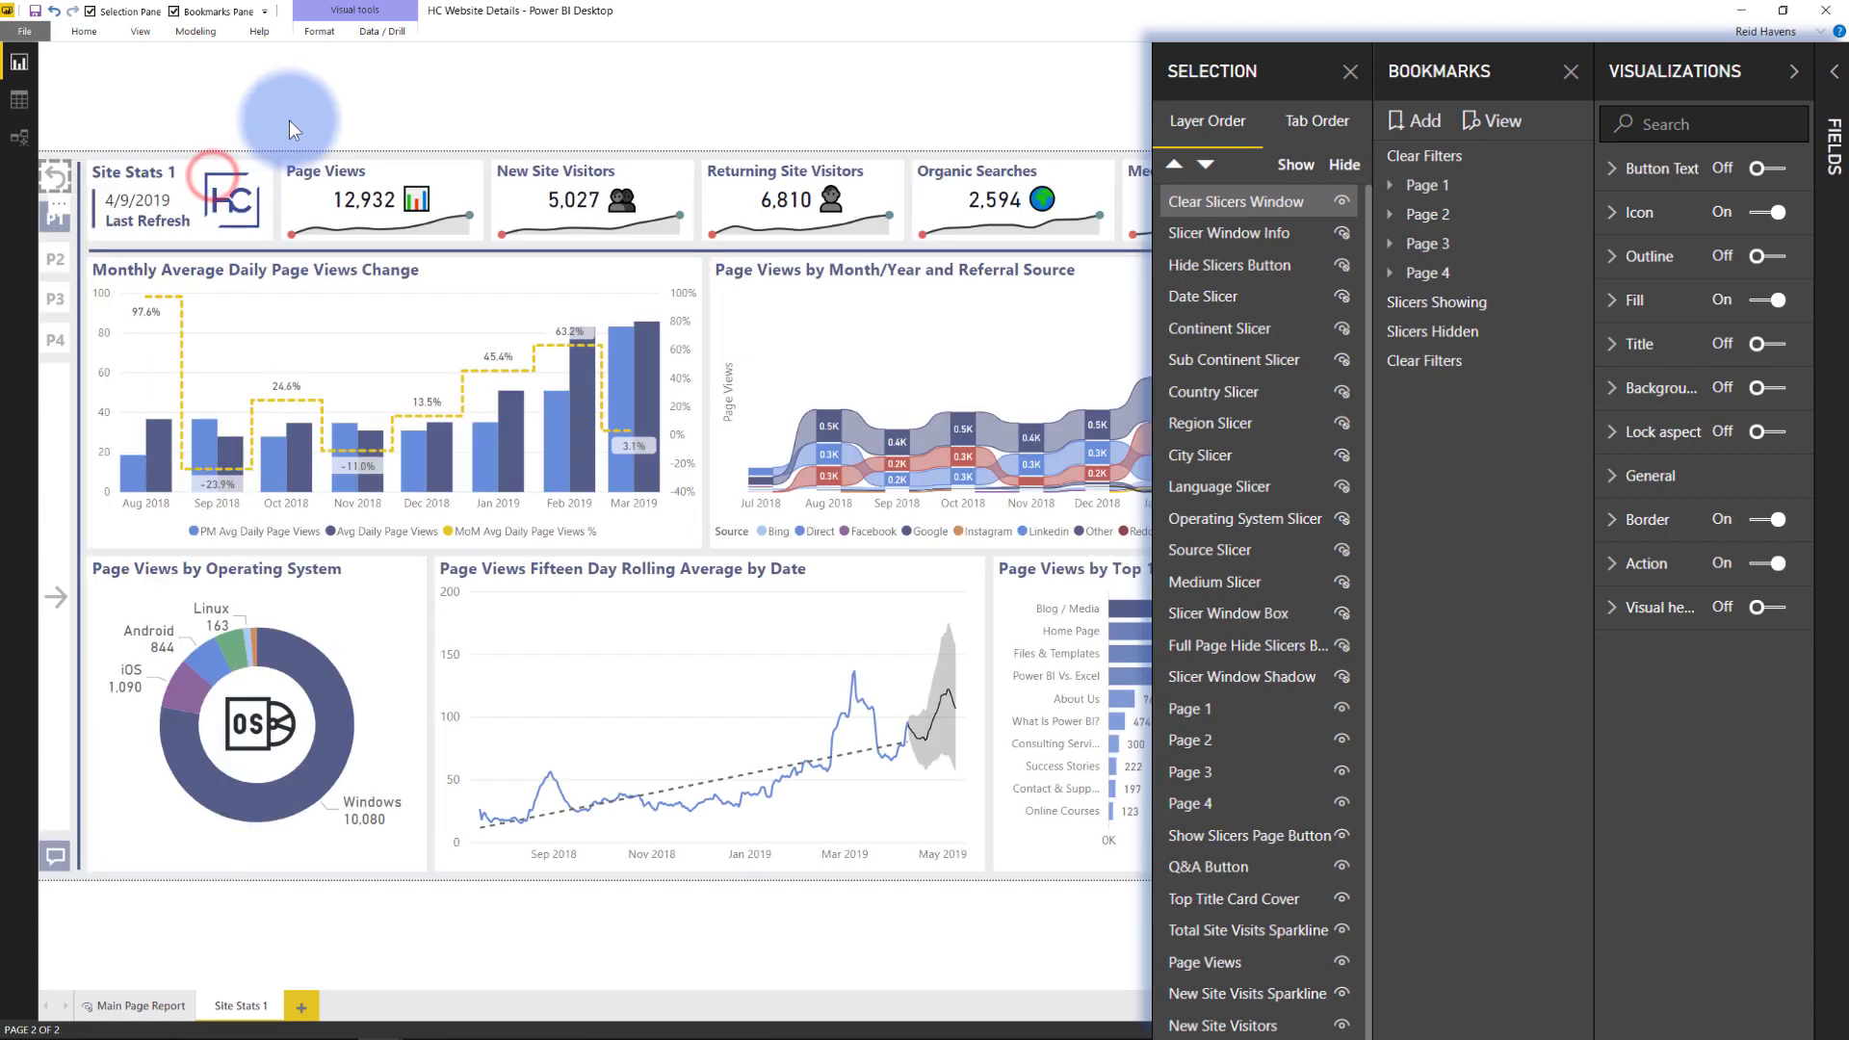